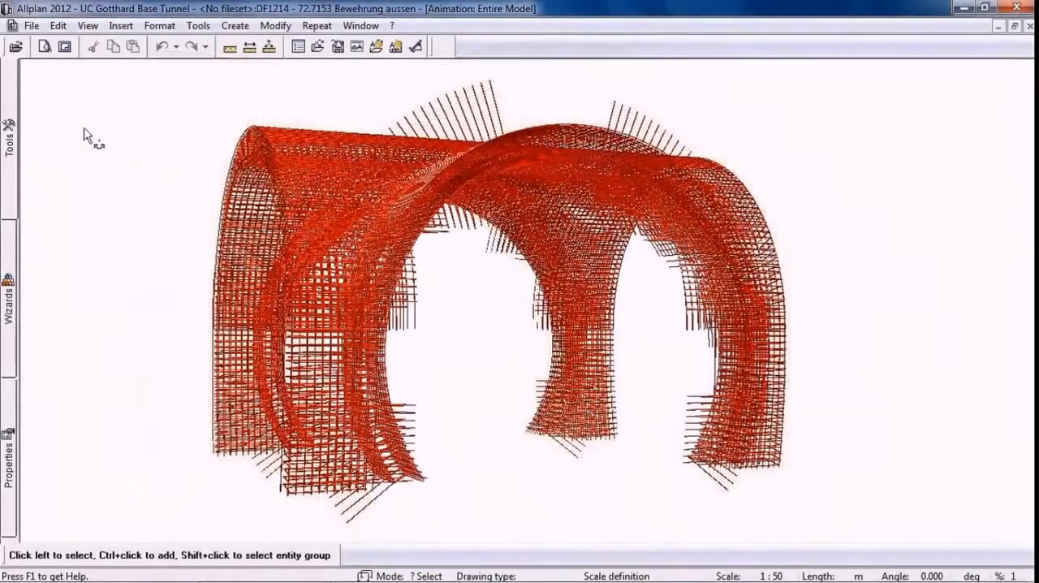
Set the bar reinforcement representation in the animation options to Match layers' pen, line, color
right_click(84, 132)
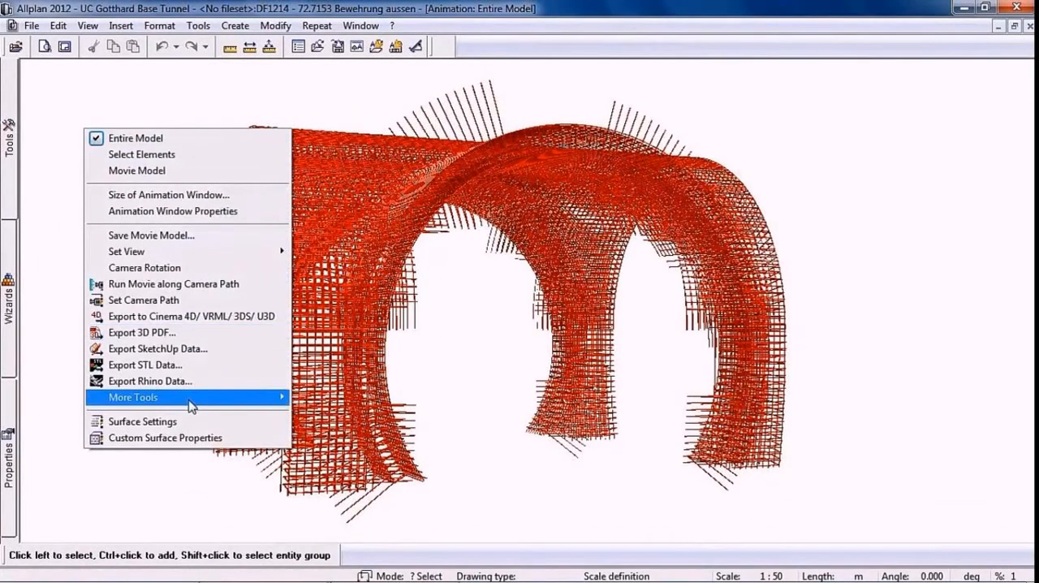
mouse_move(189, 401)
click(329, 400)
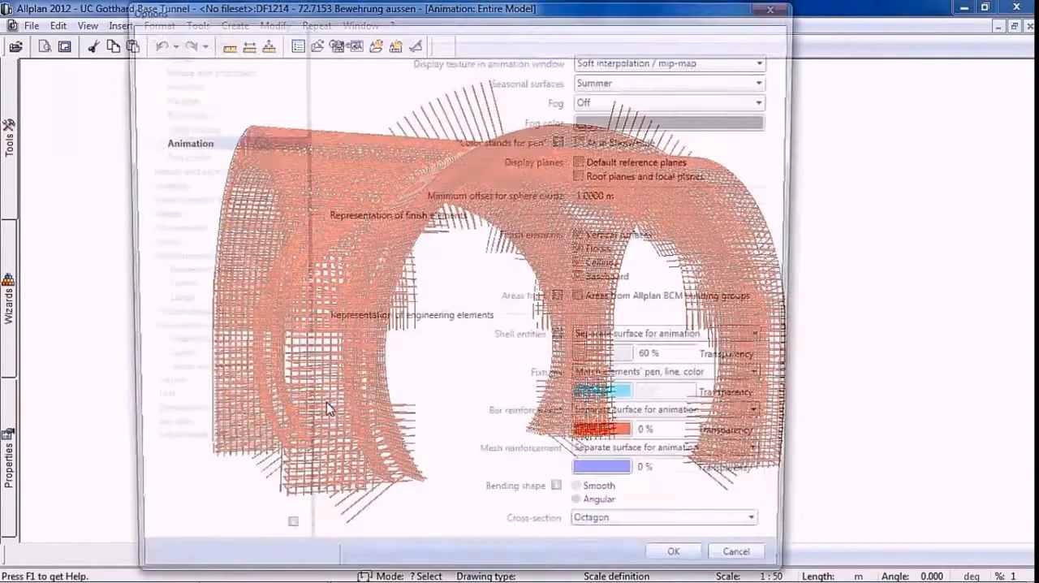
click(765, 423)
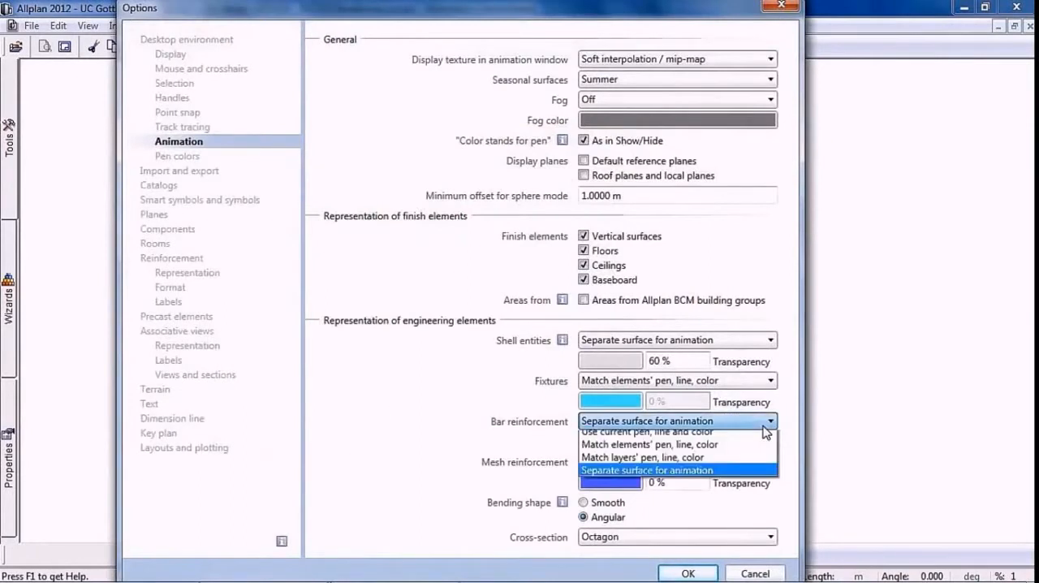
click(703, 478)
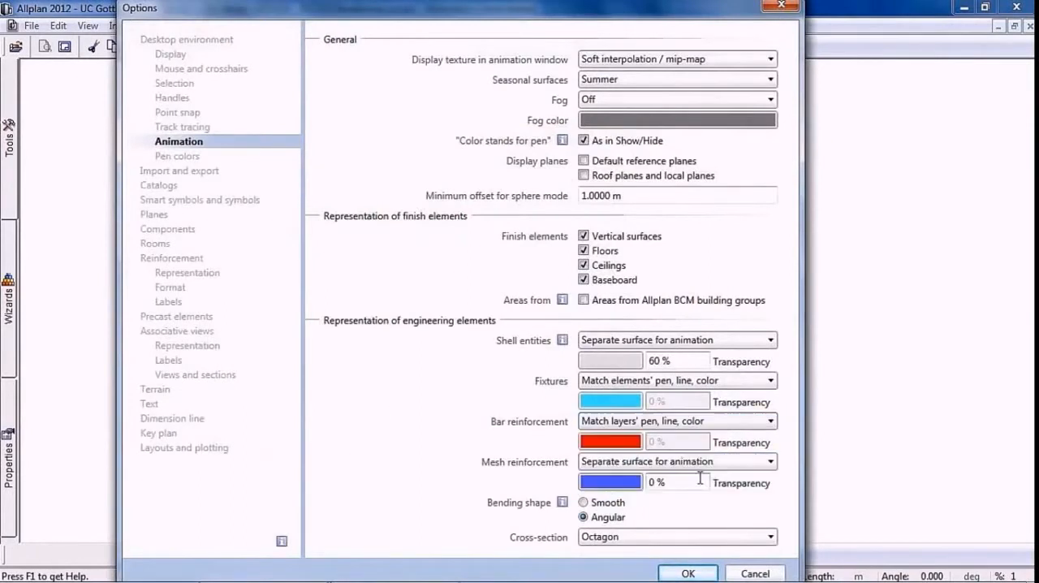
click(687, 573)
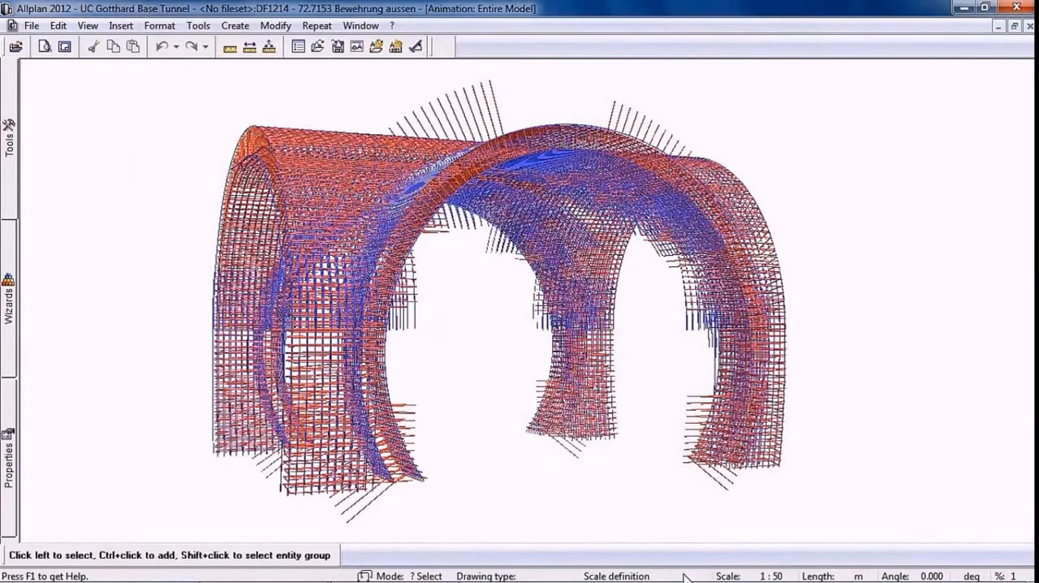
Generate the Reinforcement, summary report for all elements of the tunnel reinforcement model
drag(831, 144, 901, 165)
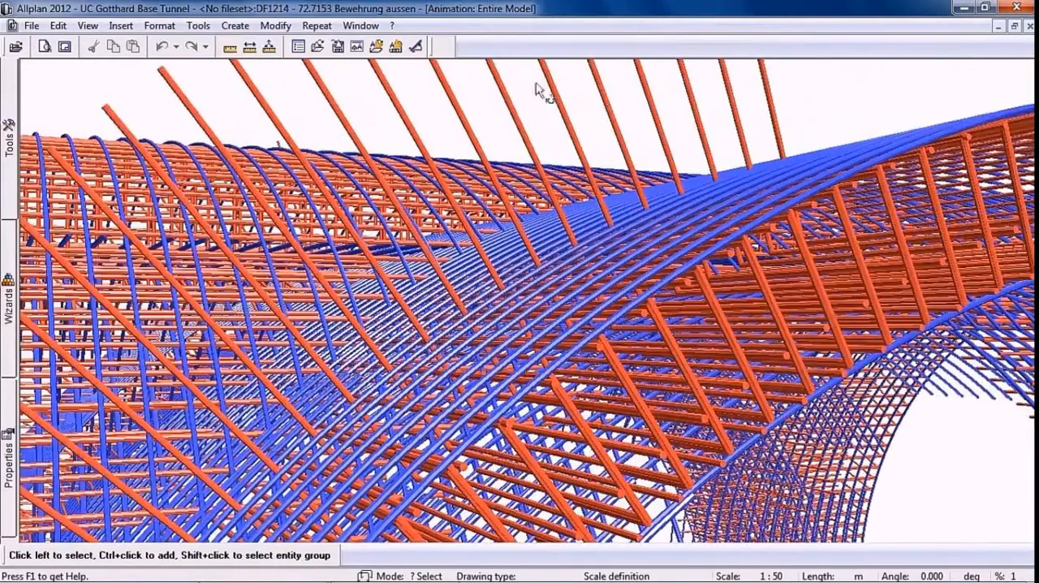
click(316, 26)
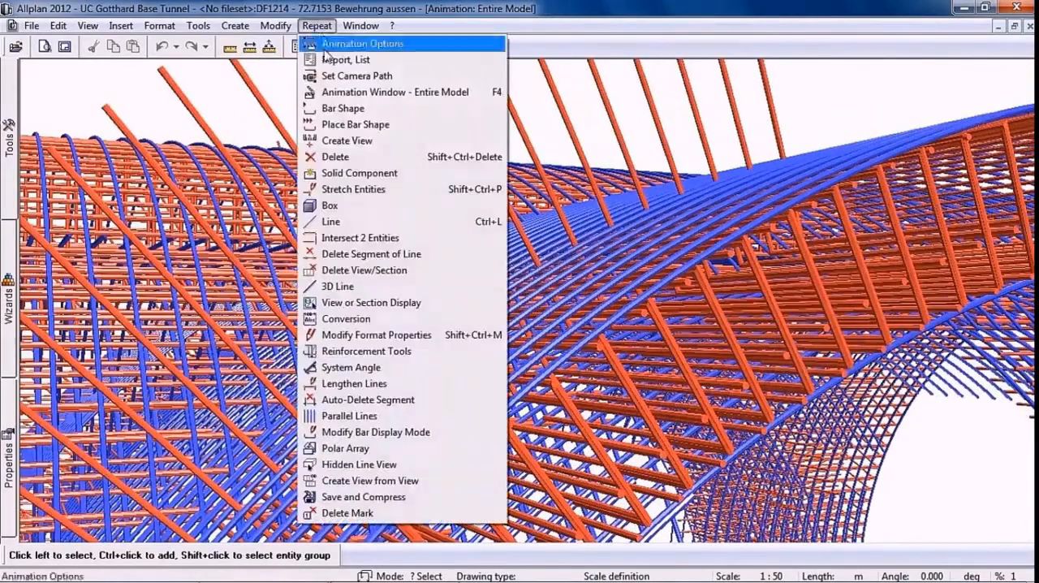
click(318, 61)
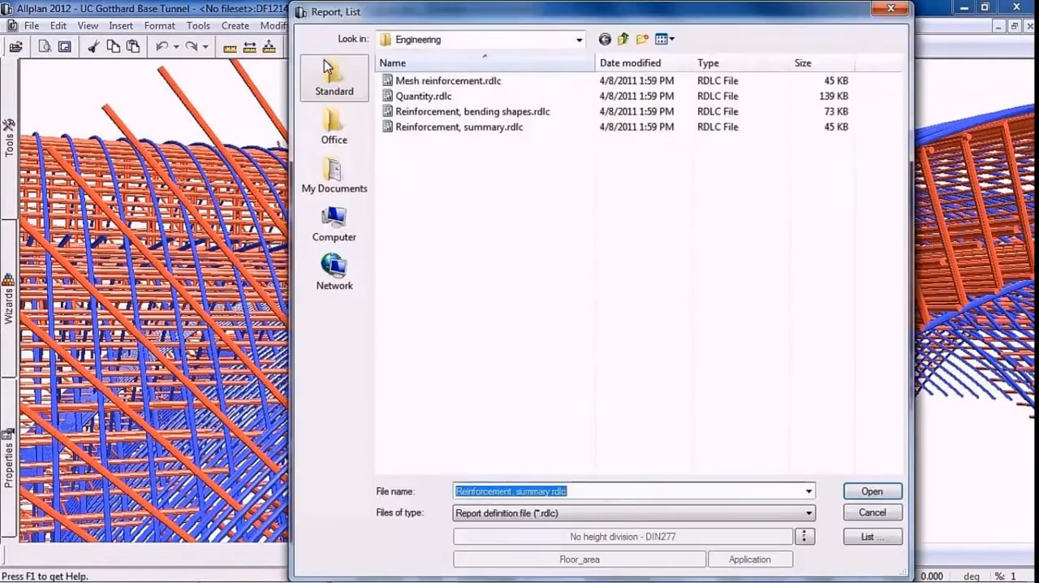
click(410, 128)
double_click(410, 129)
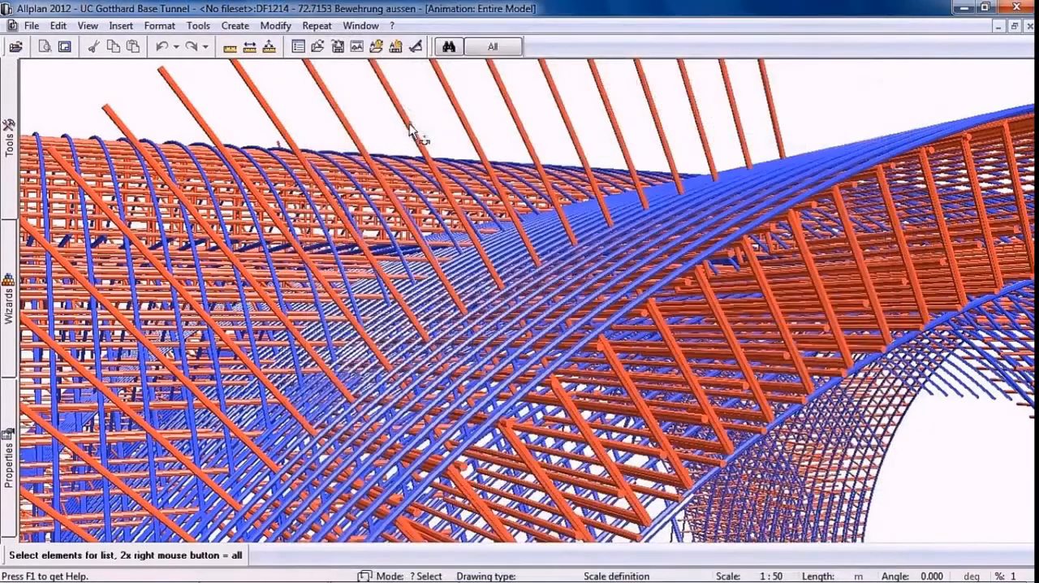
click(488, 47)
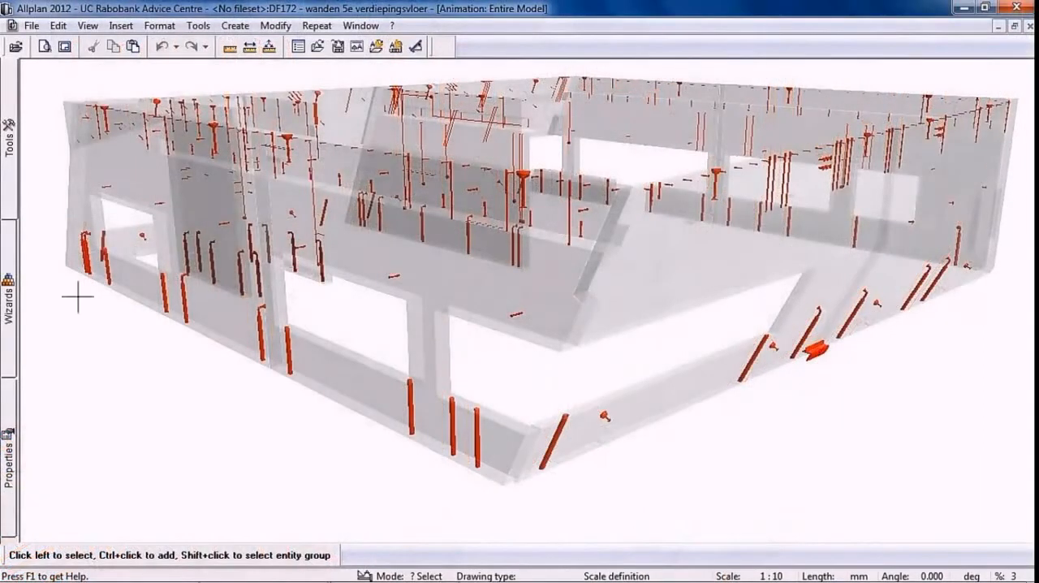
Preview the Tube dm 150 wall tube in the fixtures symbol catalog
mouse_move(10, 146)
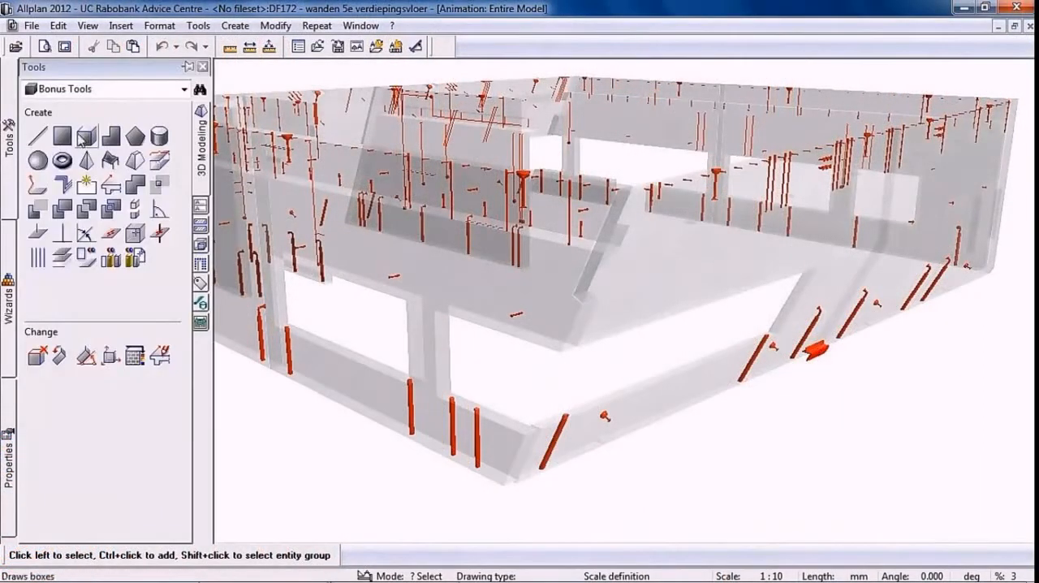
click(201, 306)
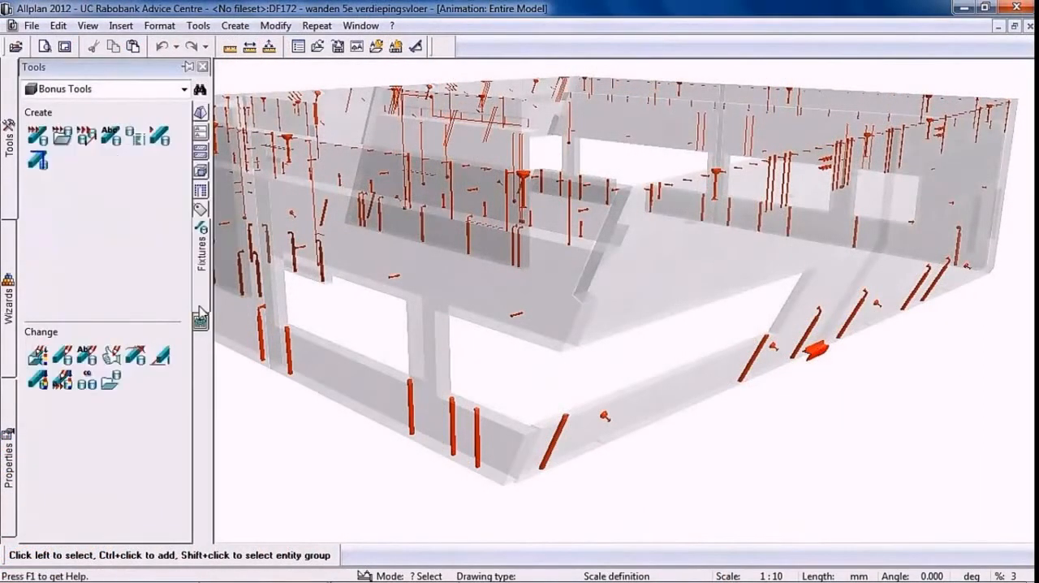
click(36, 141)
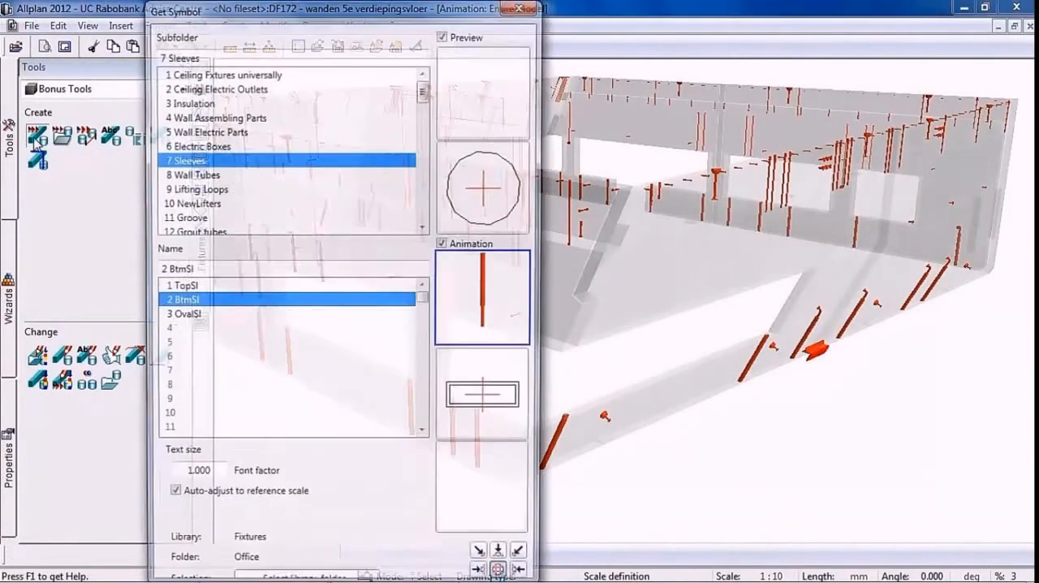
click(185, 175)
click(211, 346)
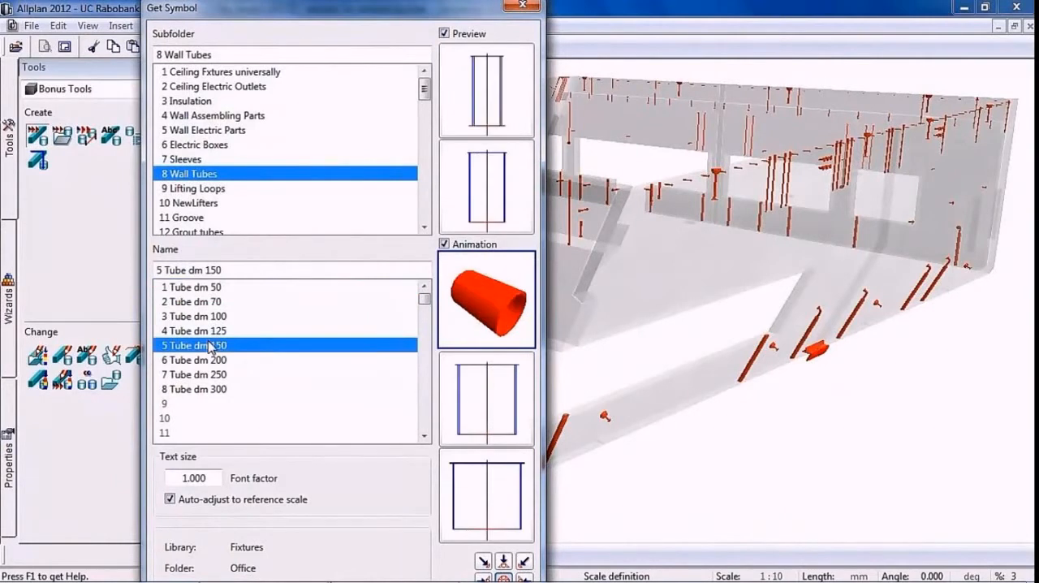
double_click(209, 346)
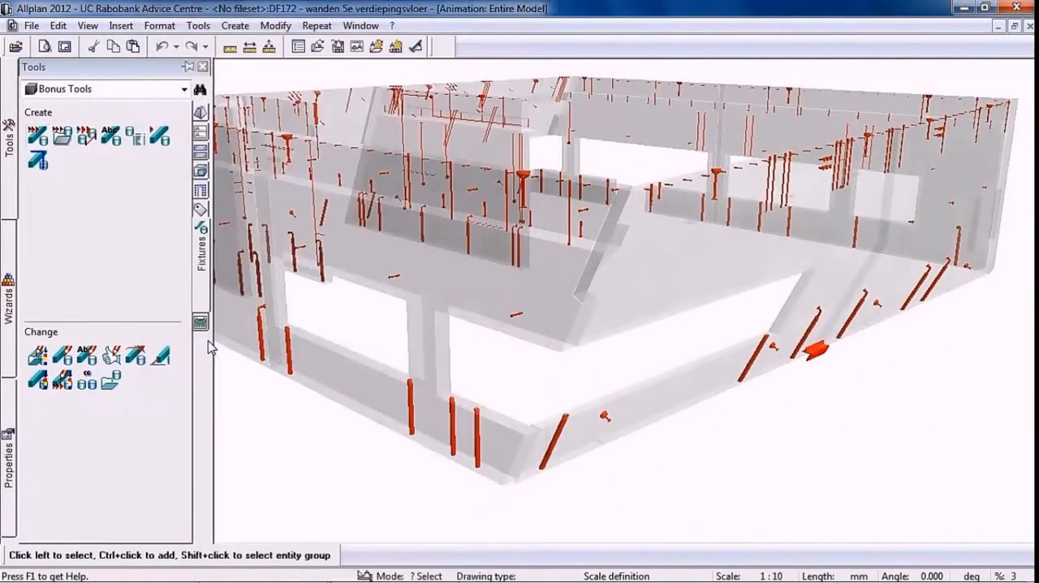
Look through the Halfen-Deha, Schoeck and Philipp tools among the manufacturers' product modules
click(184, 90)
click(160, 284)
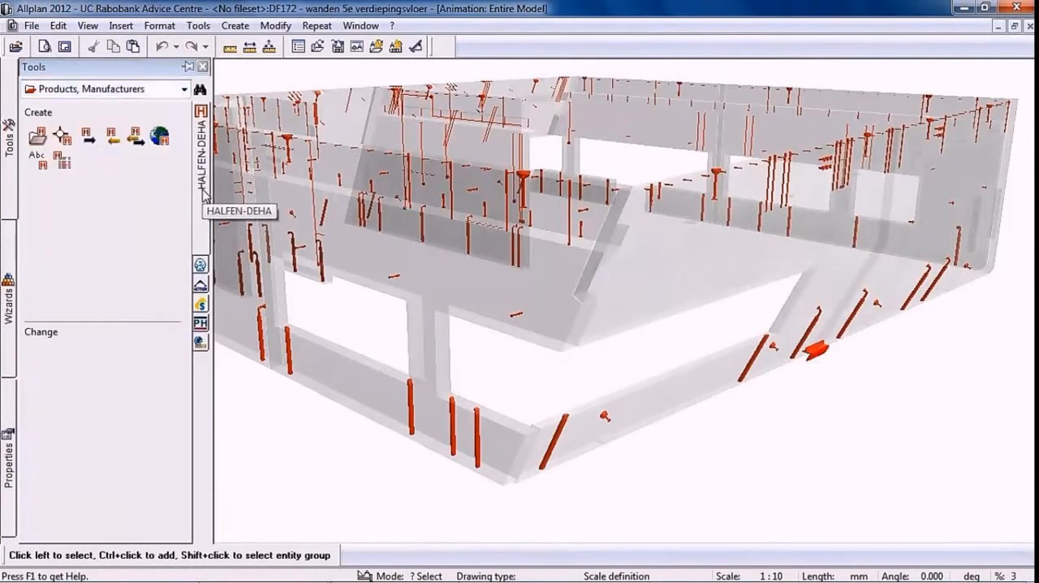
click(201, 307)
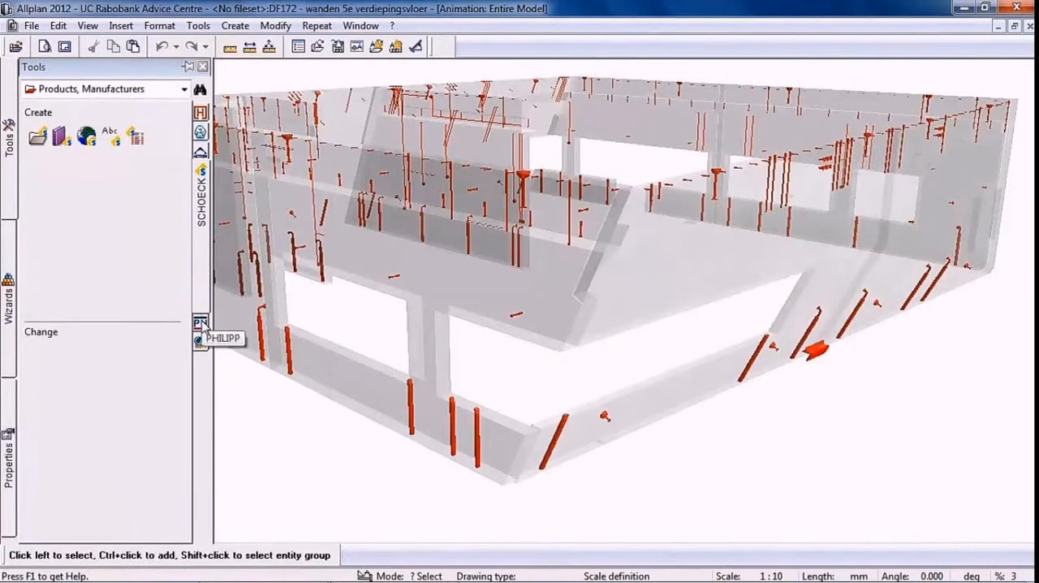
click(200, 324)
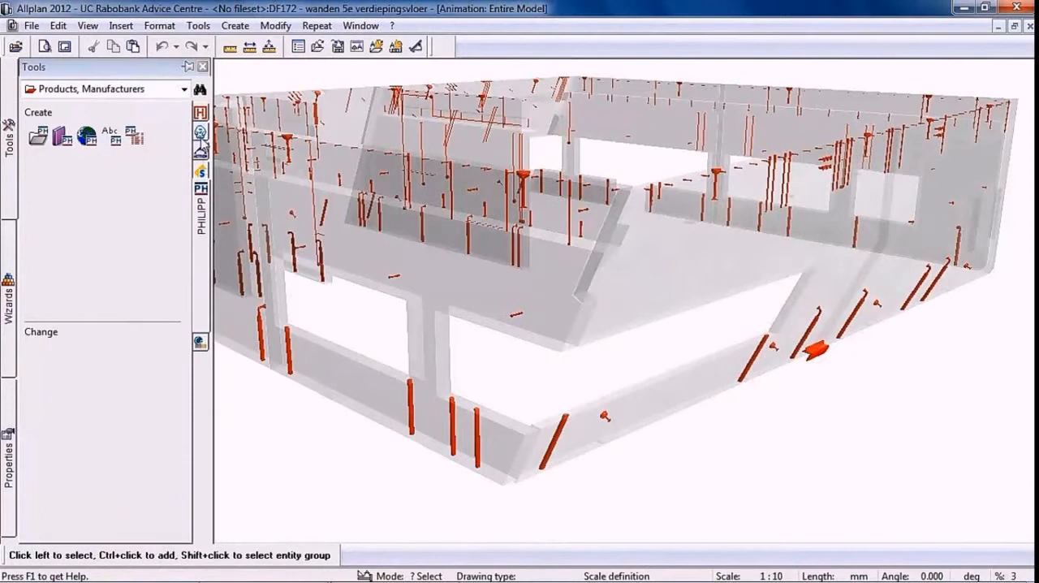
Place a Peikko SBKL S 16 mm special type anchor plate on the wall's upper edge without label text
click(201, 132)
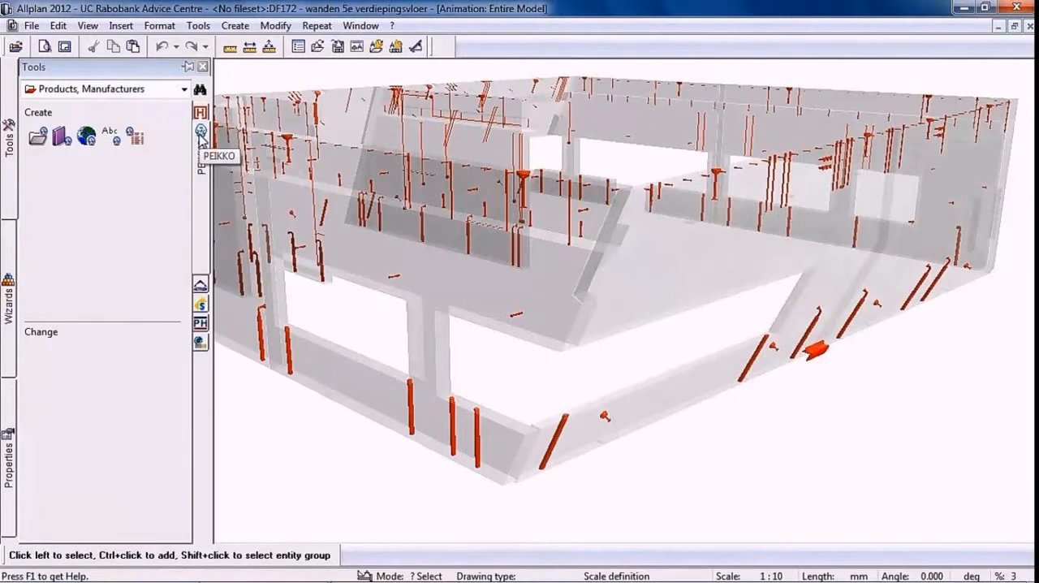
click(38, 140)
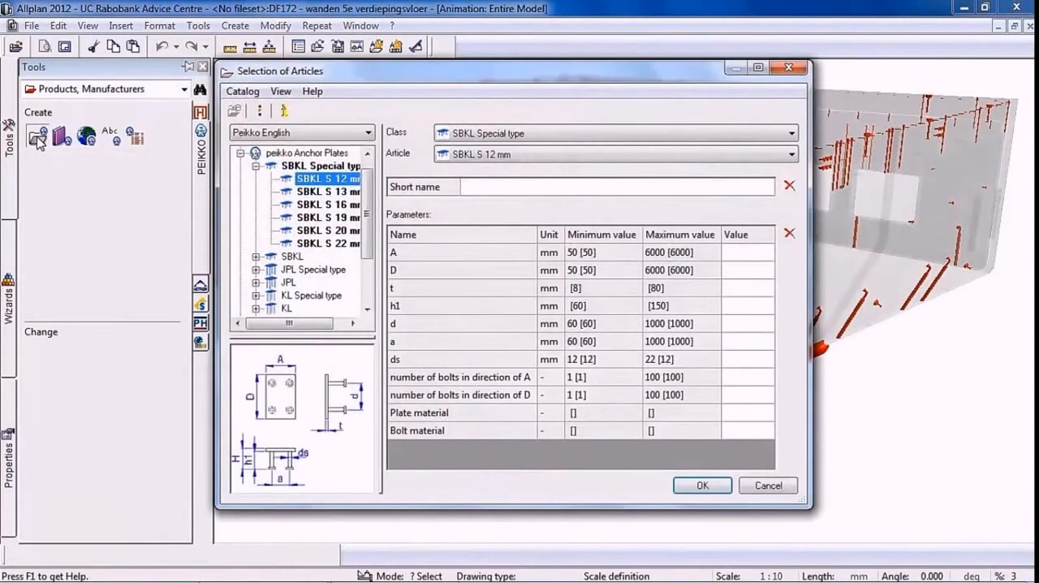
click(325, 206)
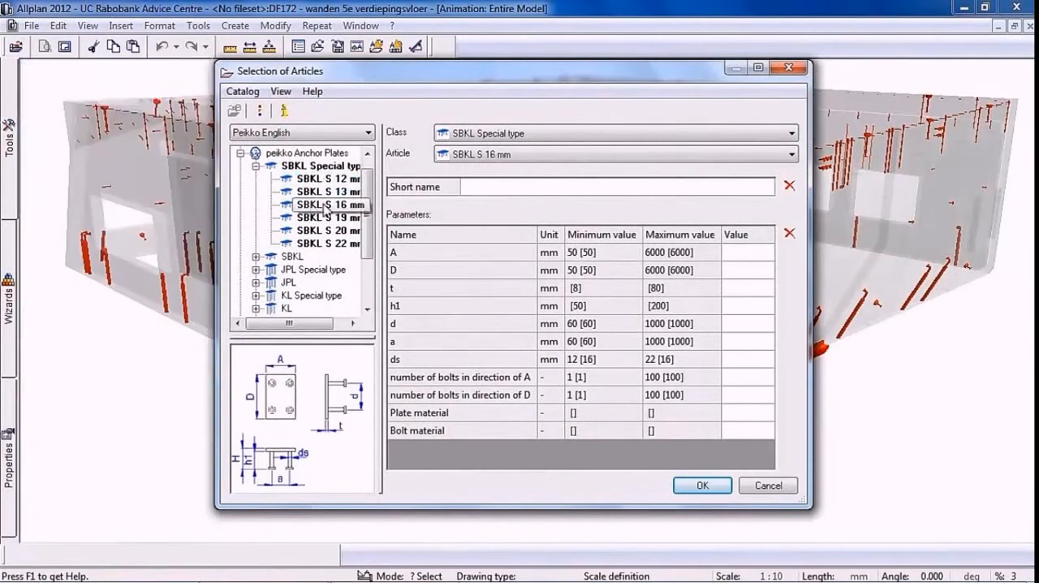
double_click(325, 209)
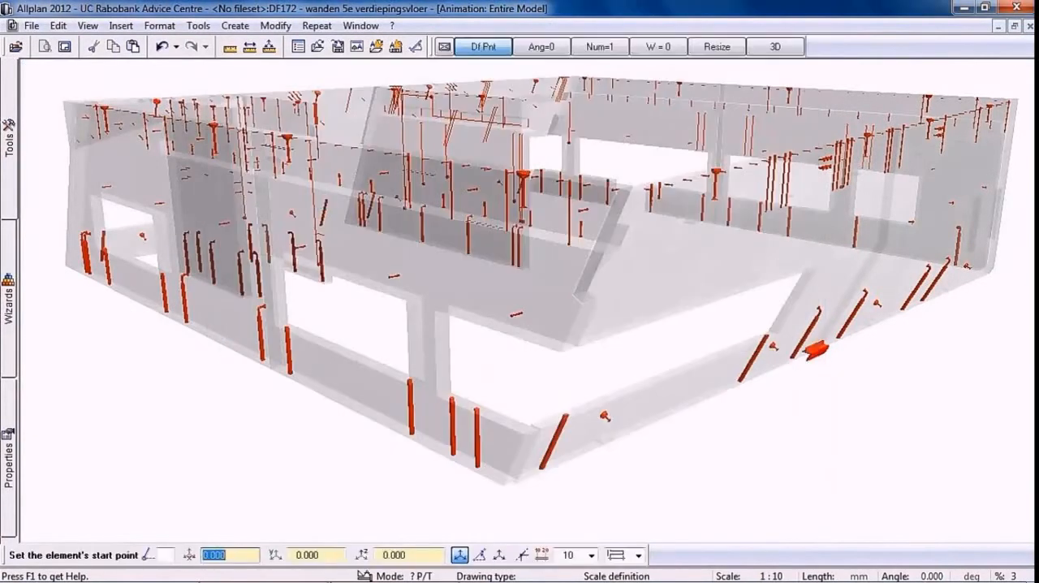
scroll(355, 204, up, 5)
click(390, 258)
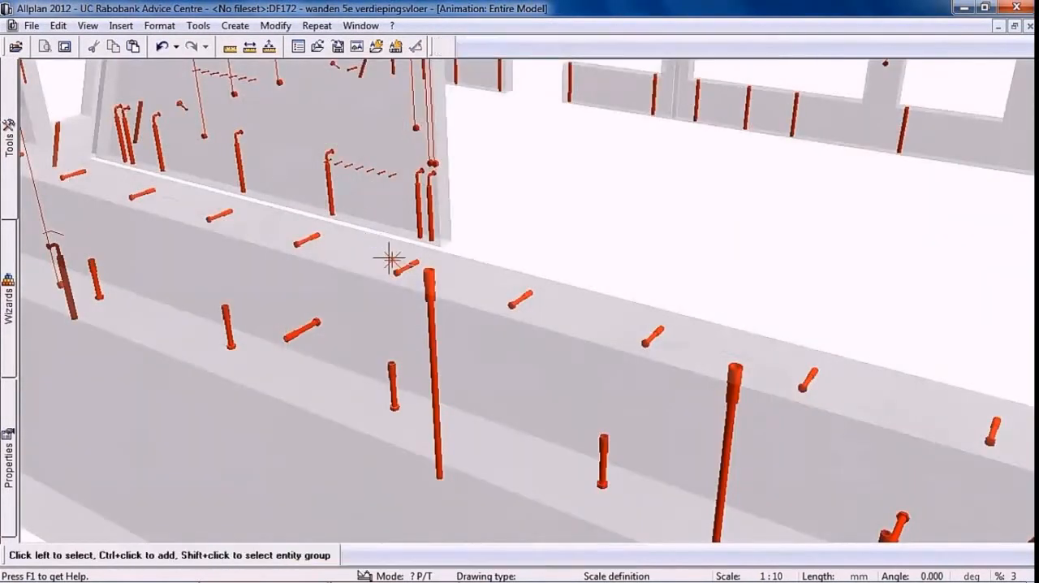
key(Escape)
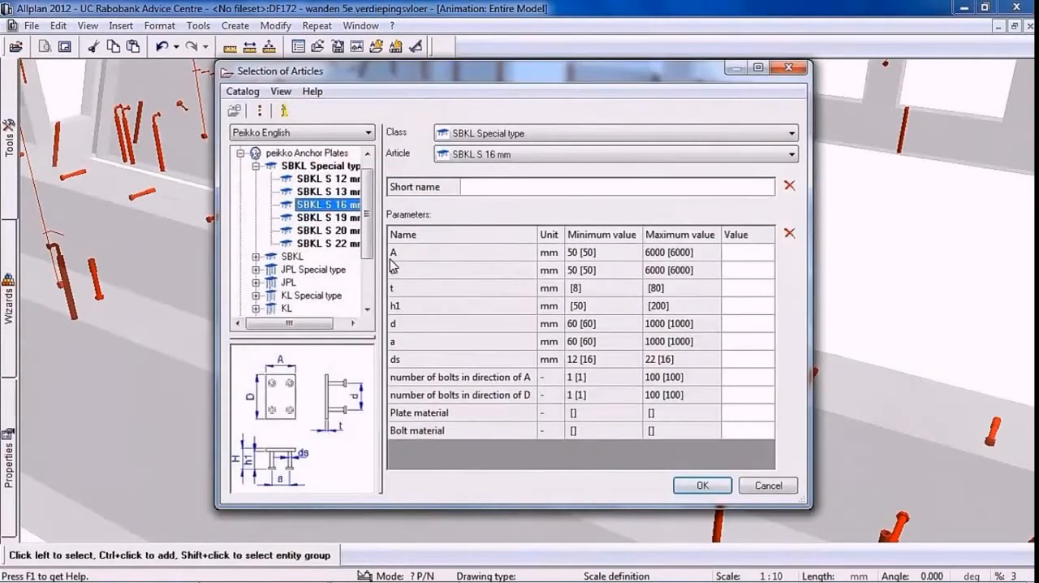
Place two Peikko PPM 39/L anchor bolts on the wall's upper edge, one on either side of the anchor plate, without label text
drag(369, 225, 376, 289)
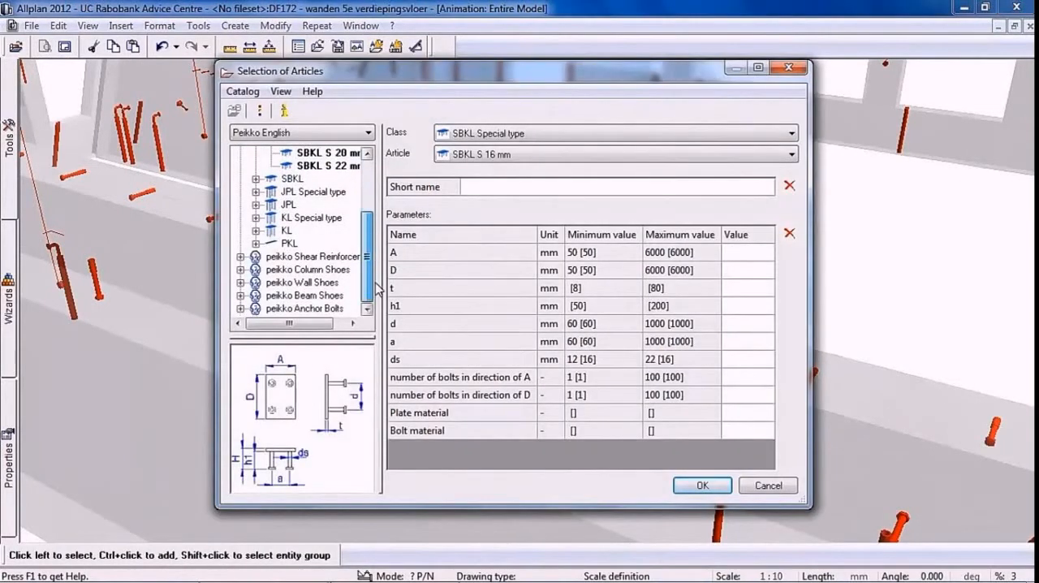
click(240, 309)
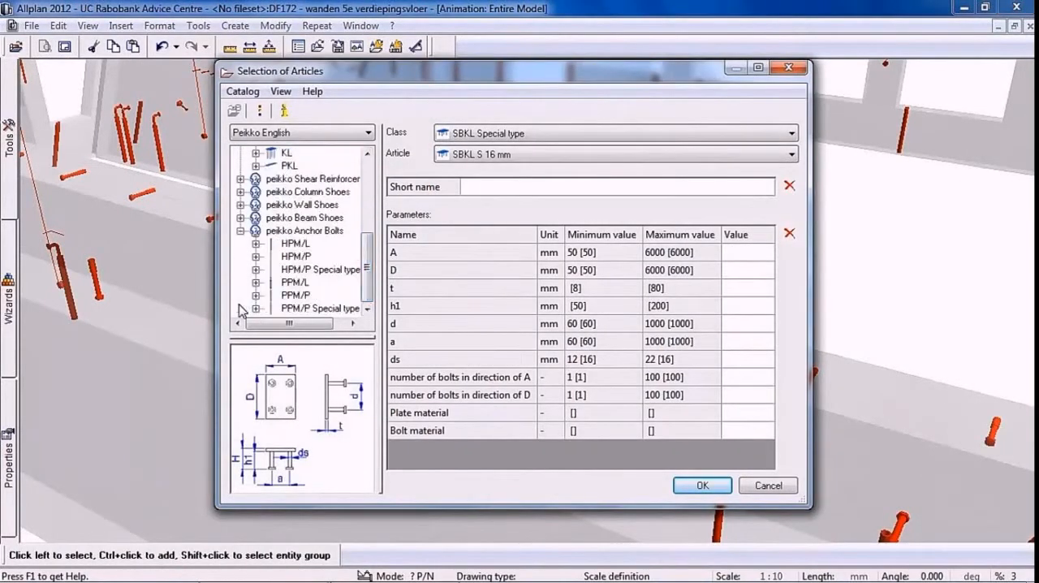
double_click(294, 283)
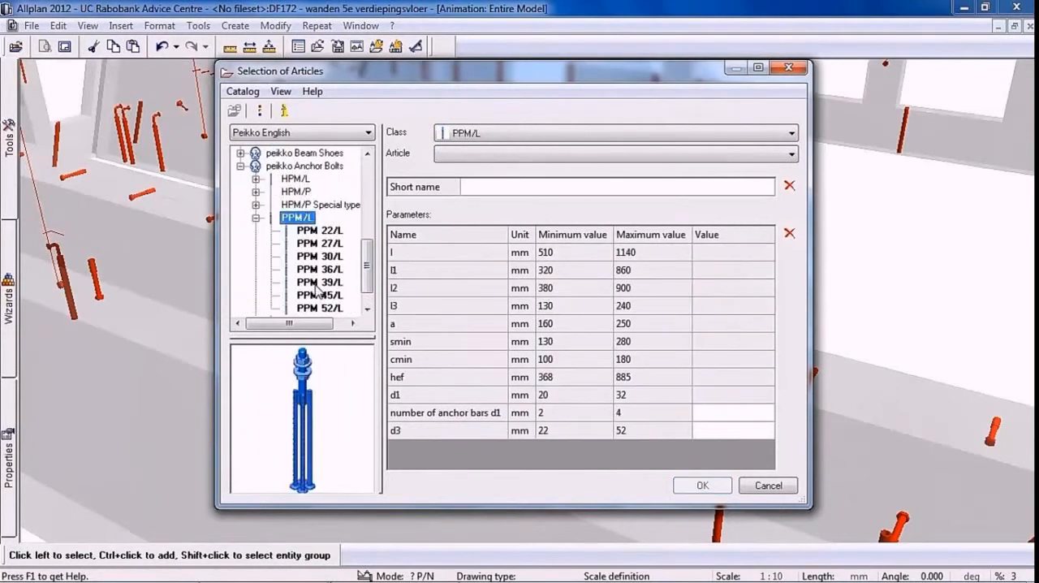
click(316, 284)
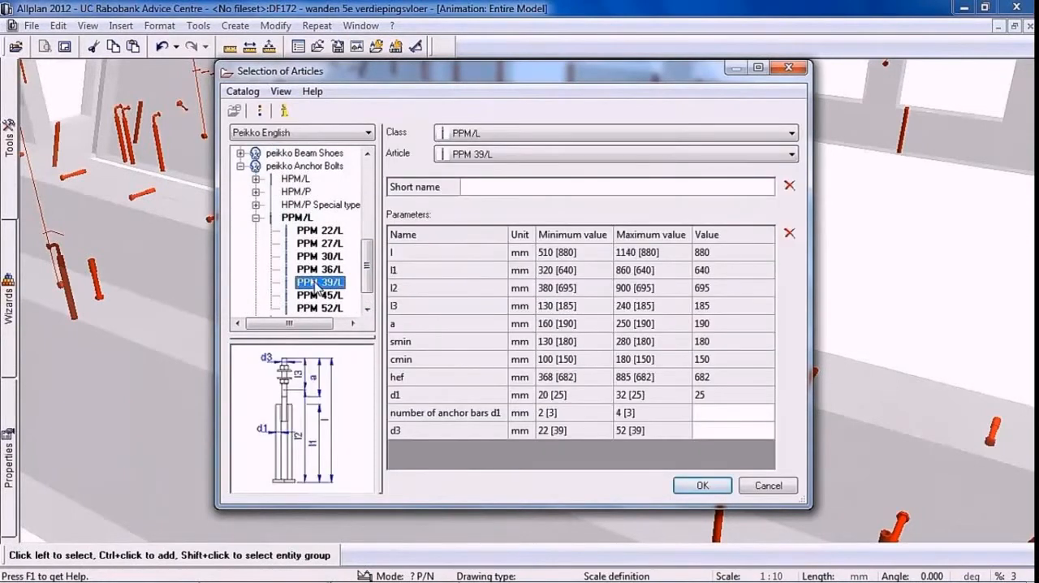
double_click(316, 284)
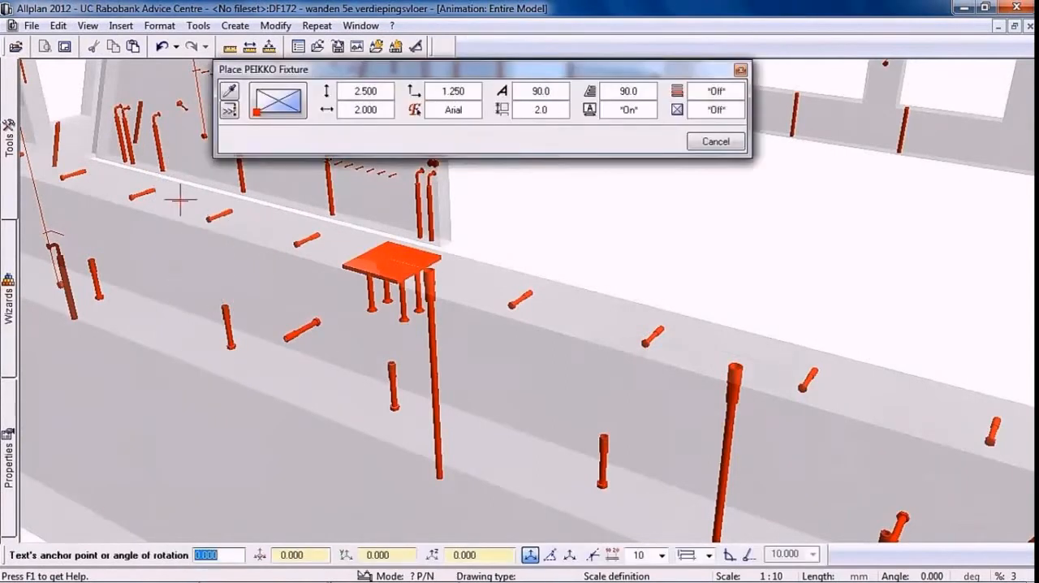
key(Escape)
key(Return)
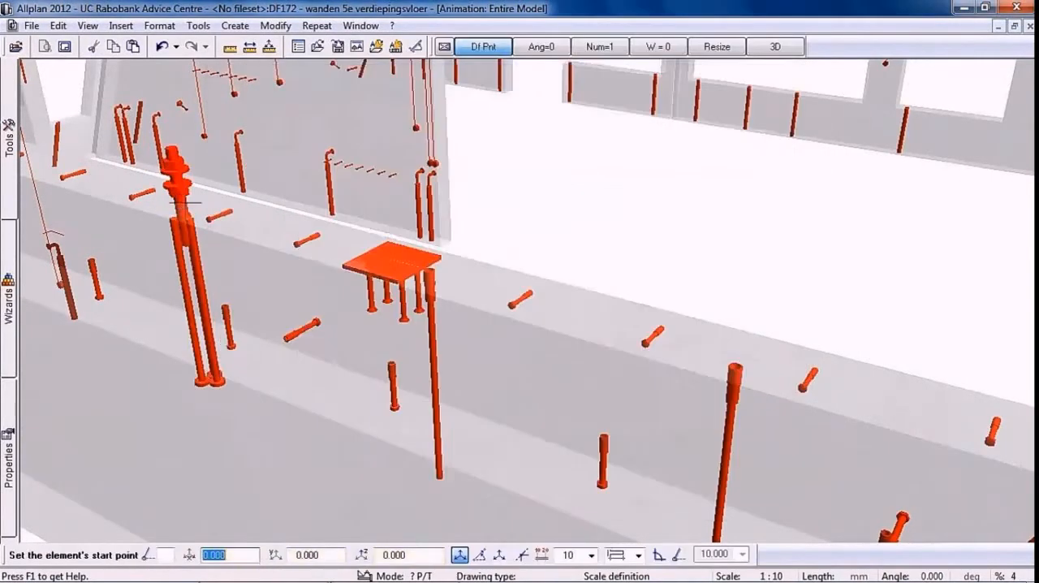
click(726, 351)
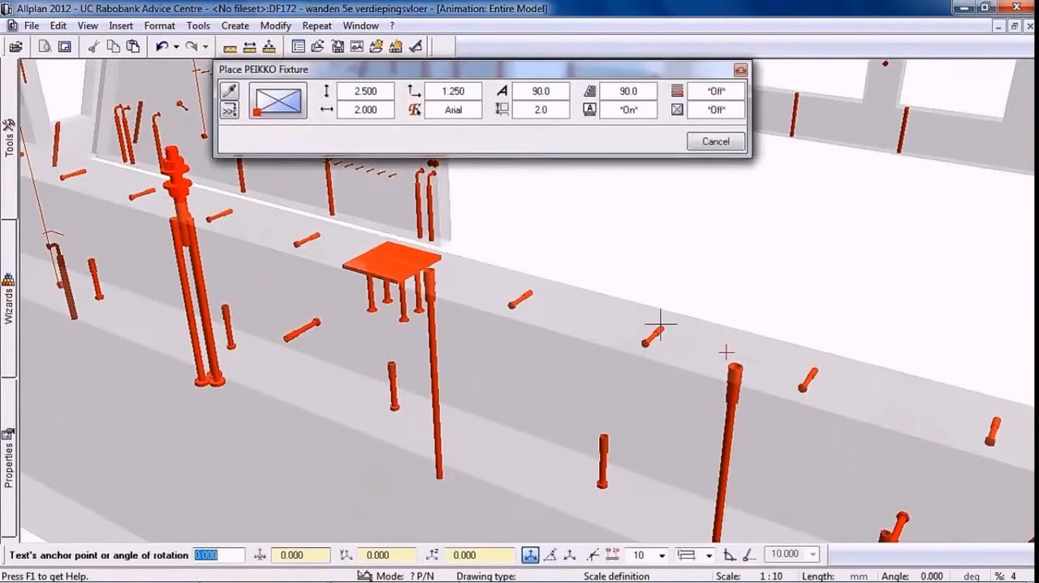
key(Escape)
key(Escape)
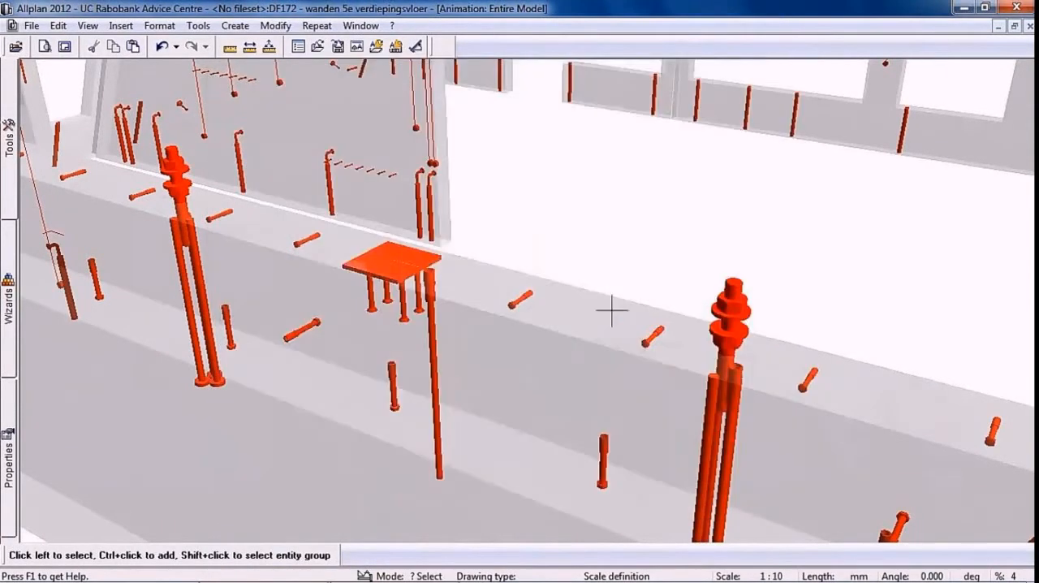
Generate the List of fixtures report from the Fixtures report folder for all elements in the model
click(317, 25)
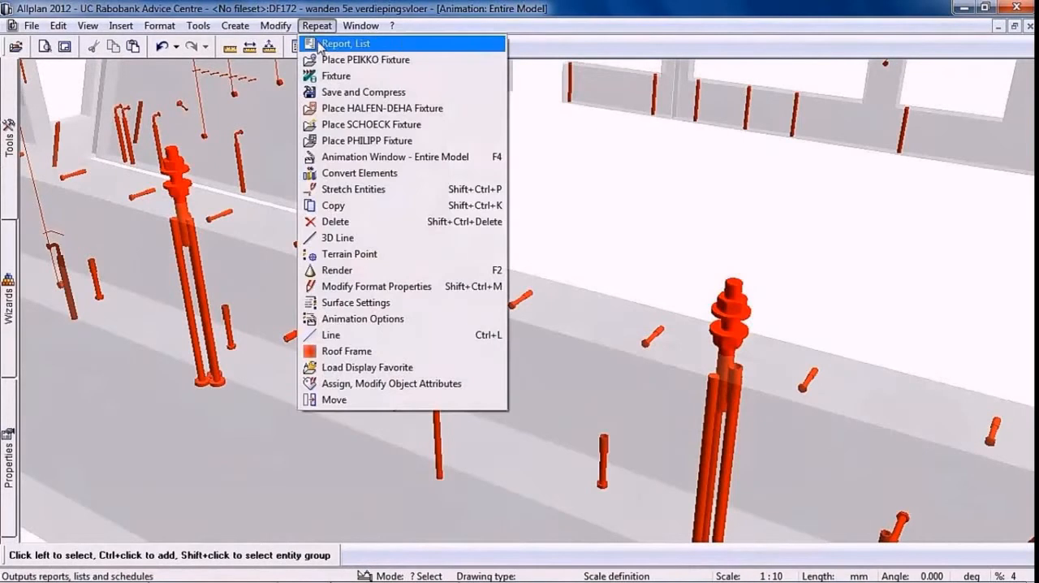
click(317, 43)
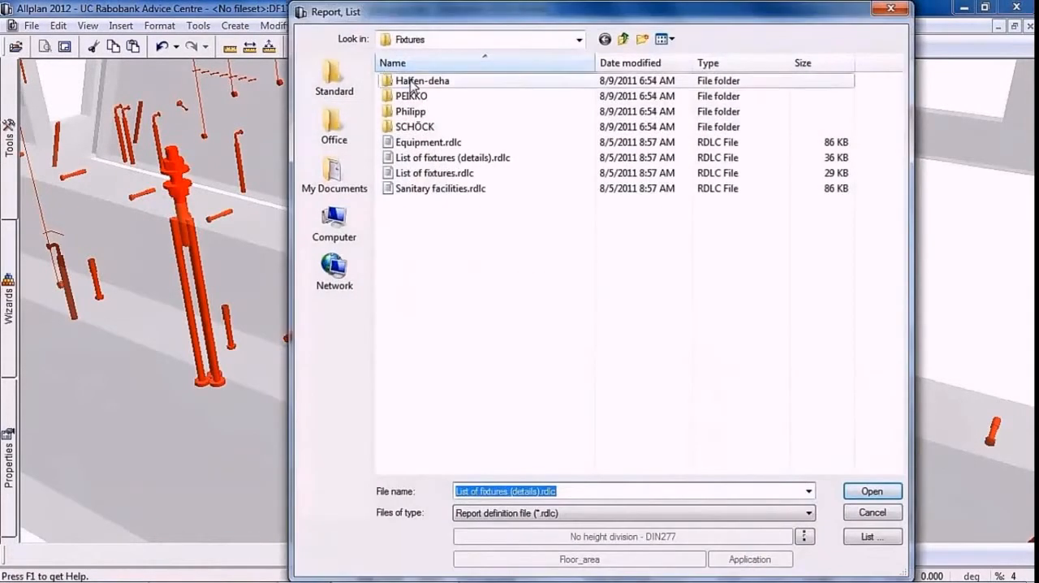
double_click(413, 158)
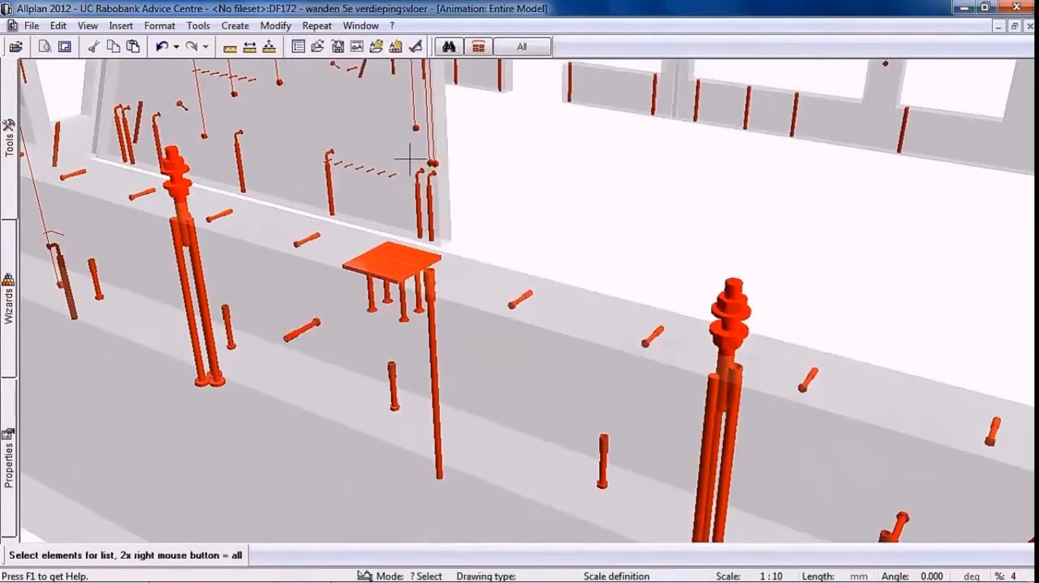
click(524, 49)
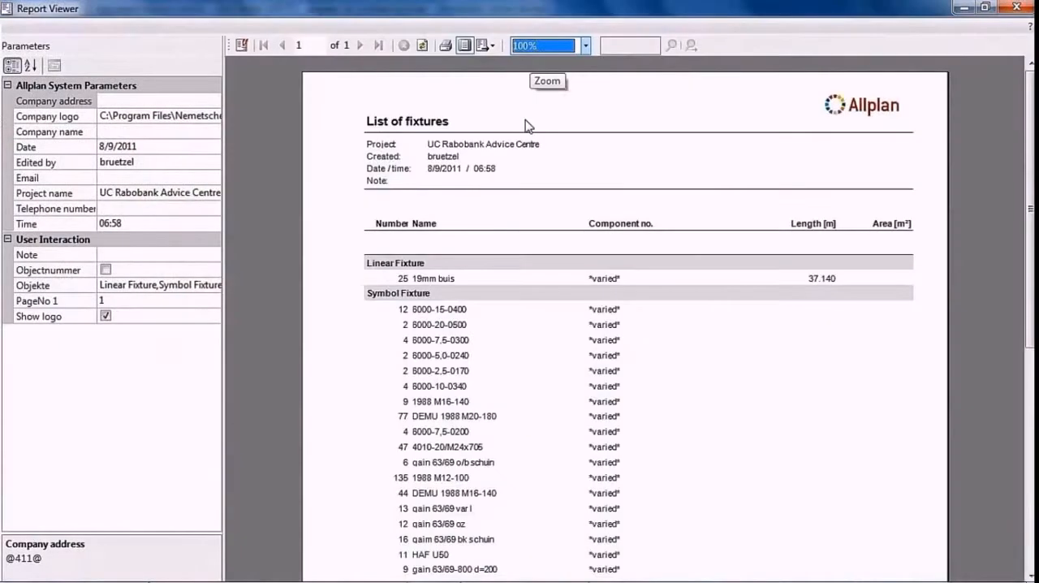
Restrict the fixtures report's Objekte parameter to Linear Fixture by excluding Symbol Fixture, and turn on the Objectnummer option
click(217, 290)
click(215, 286)
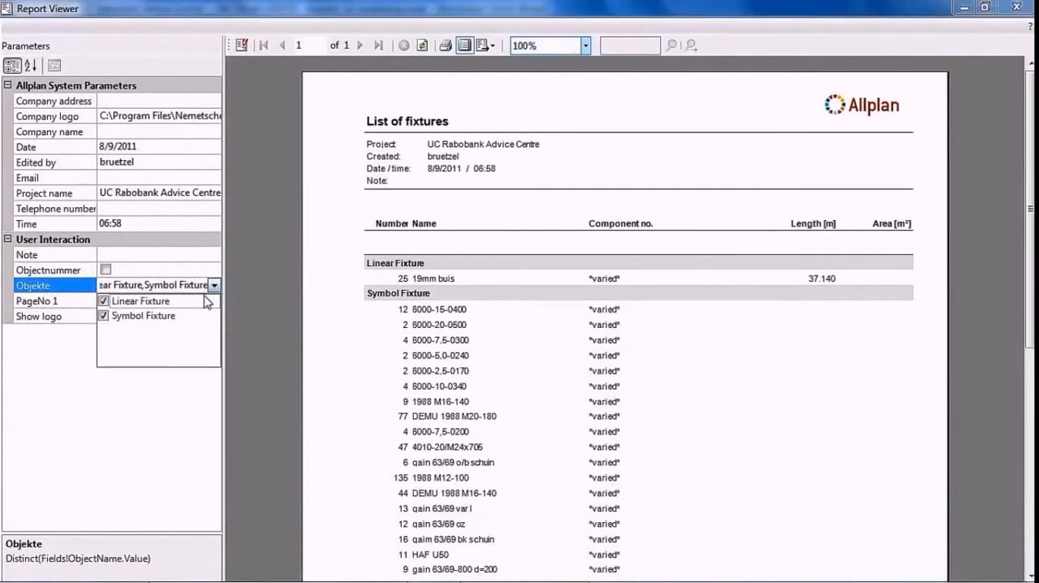
click(104, 316)
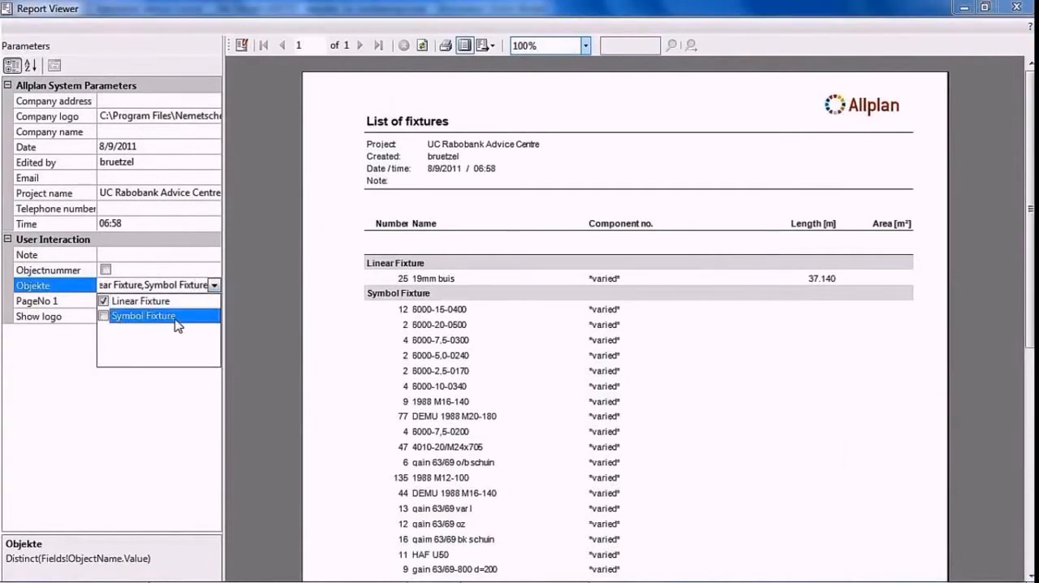
key(Return)
click(105, 271)
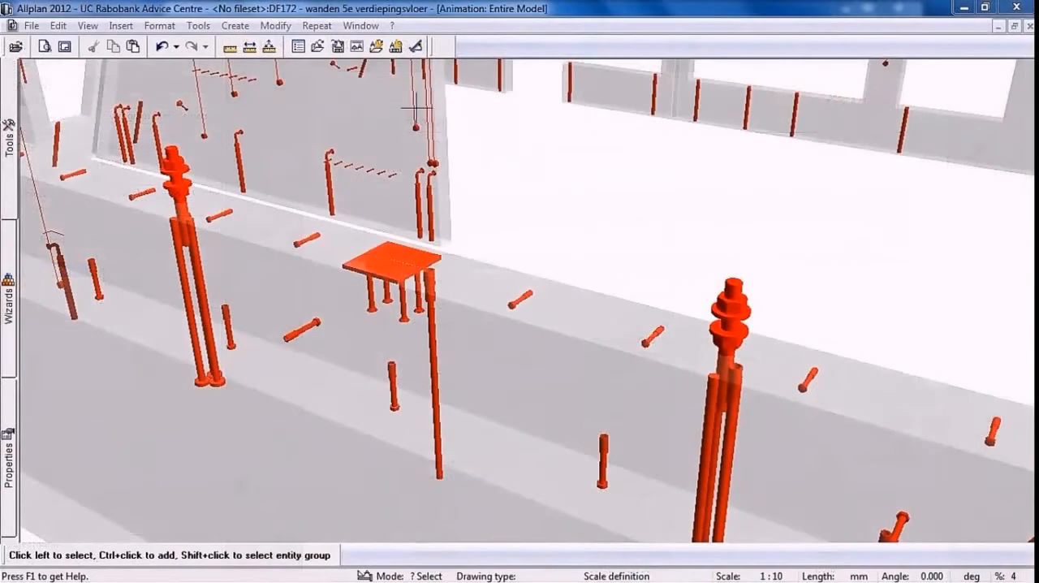
Generate the User-defined archit. elements report for all elements in the model and view its component IDs and net volumes
click(321, 27)
click(328, 45)
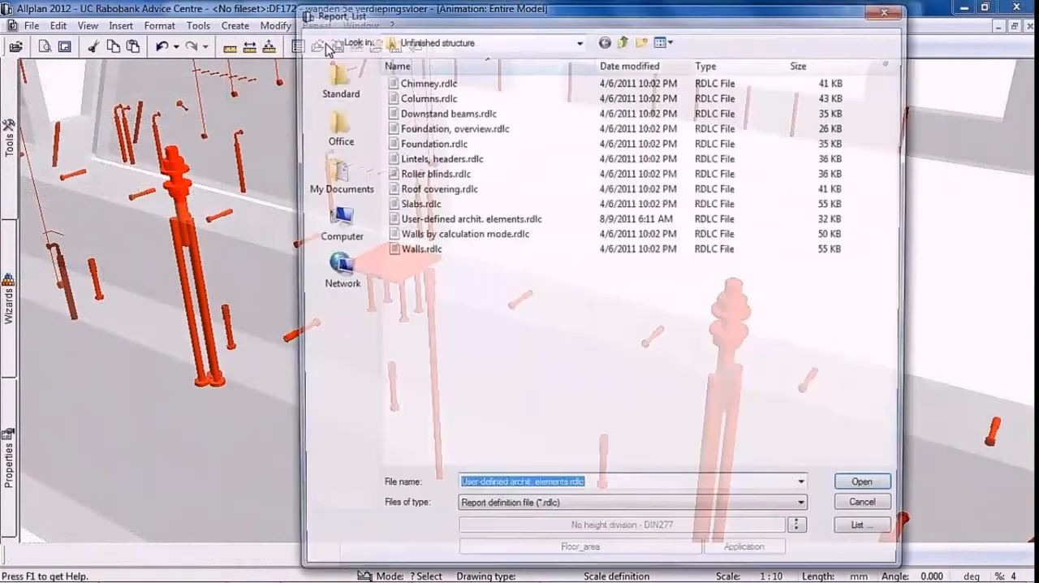
click(425, 222)
double_click(424, 222)
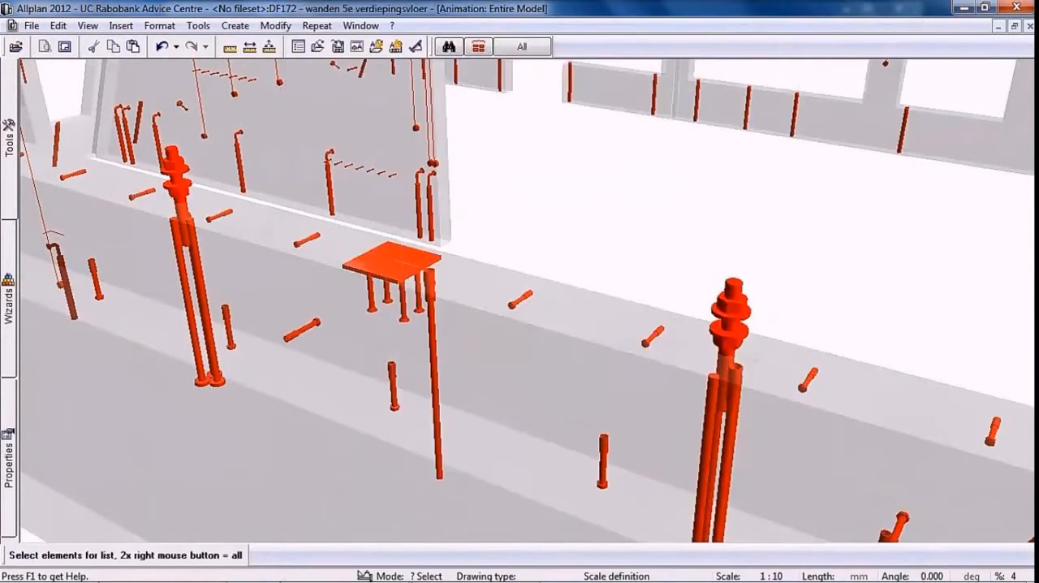
click(522, 49)
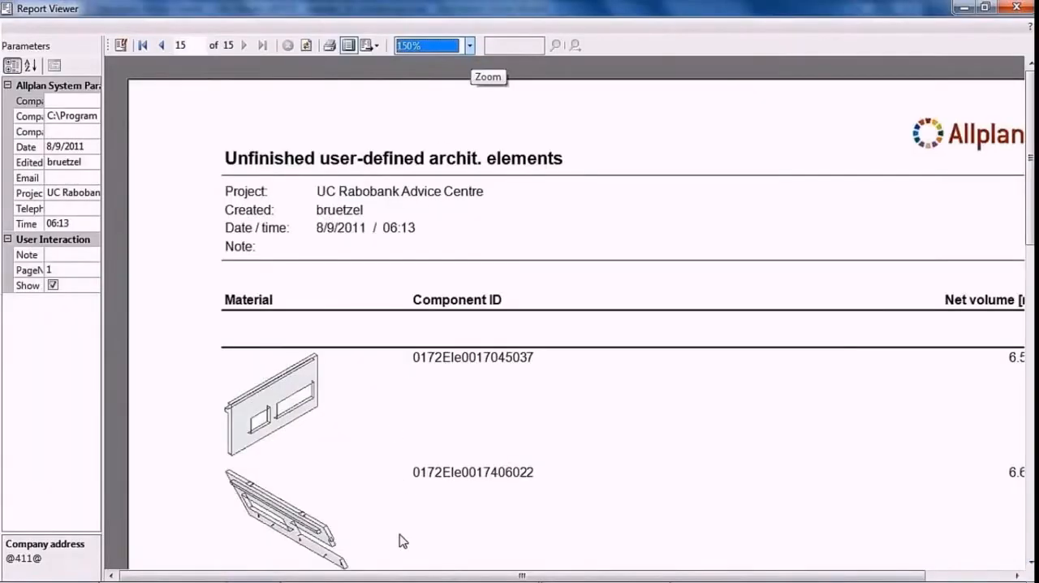
drag(408, 576, 529, 572)
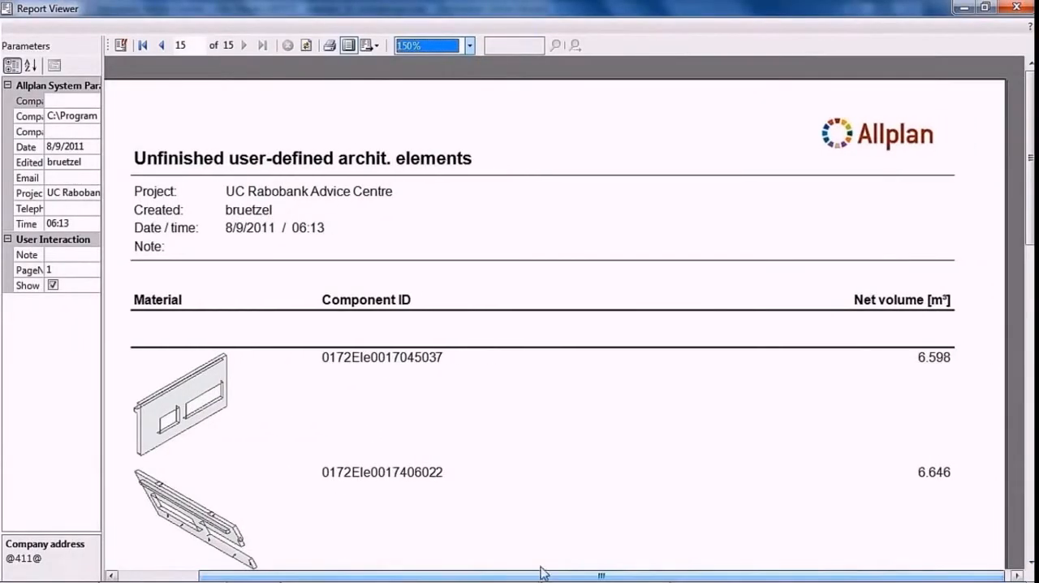
drag(1030, 158, 1031, 272)
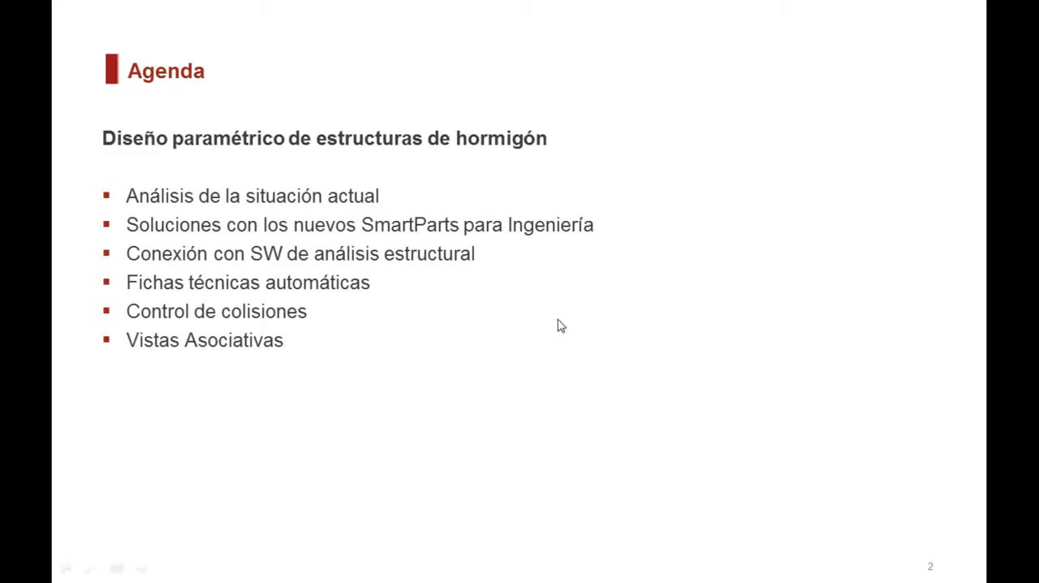
click(493, 363)
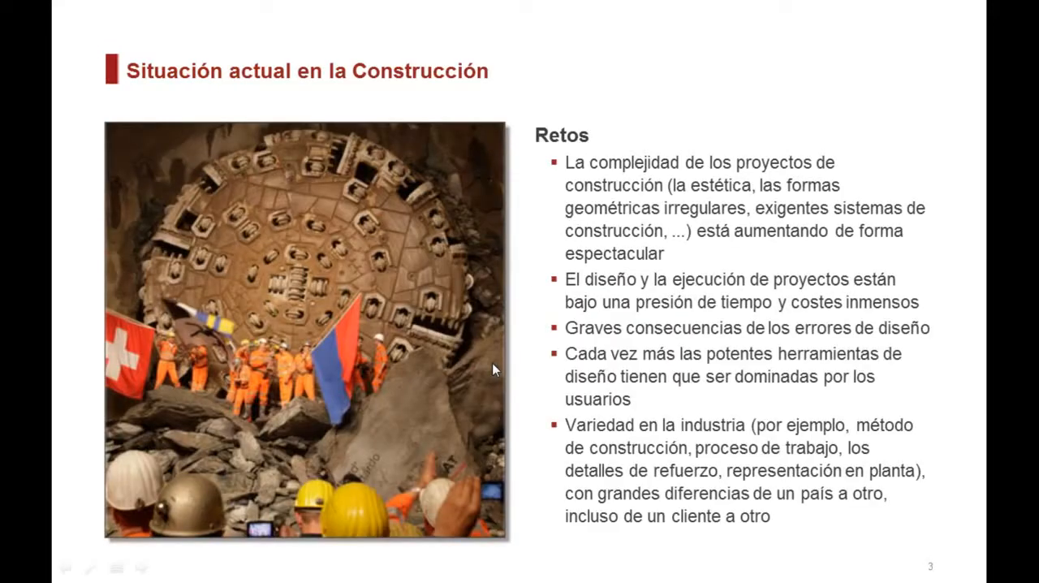
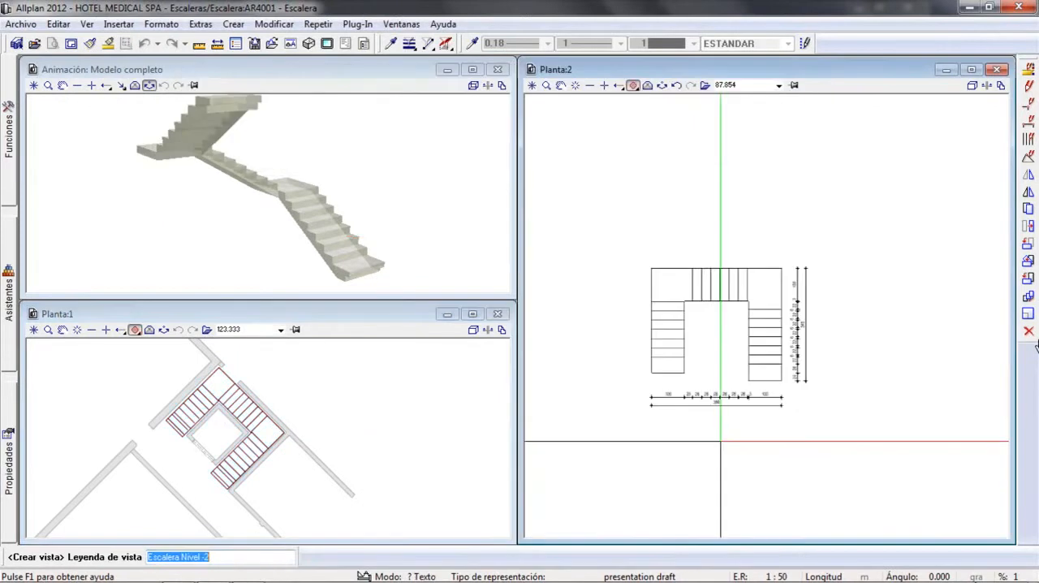
key(Return)
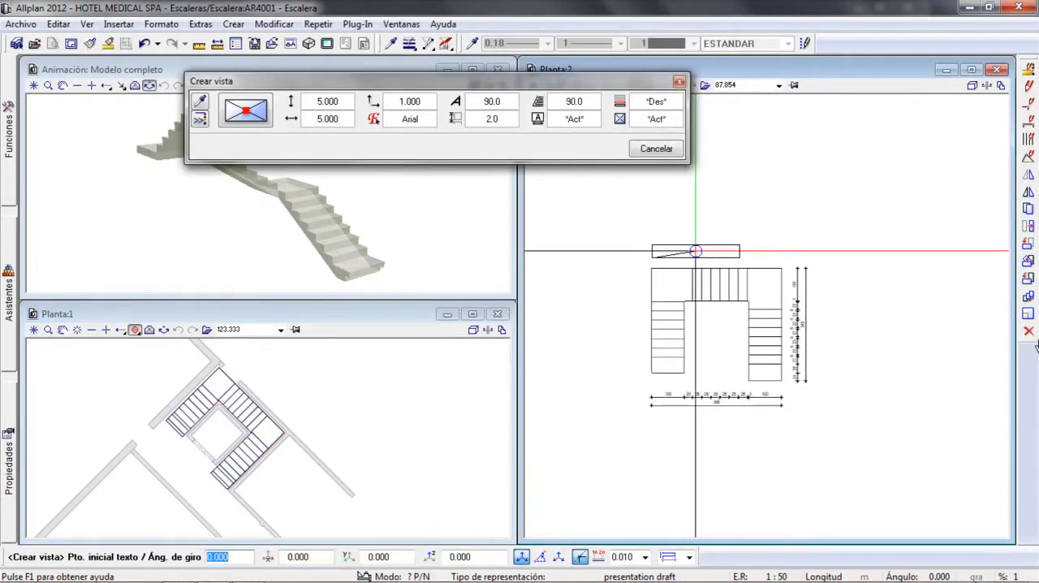
Accept the caption "Escalera Nivel -2" for the stair plan view, place it above the plan, and finish creating views
click(695, 251)
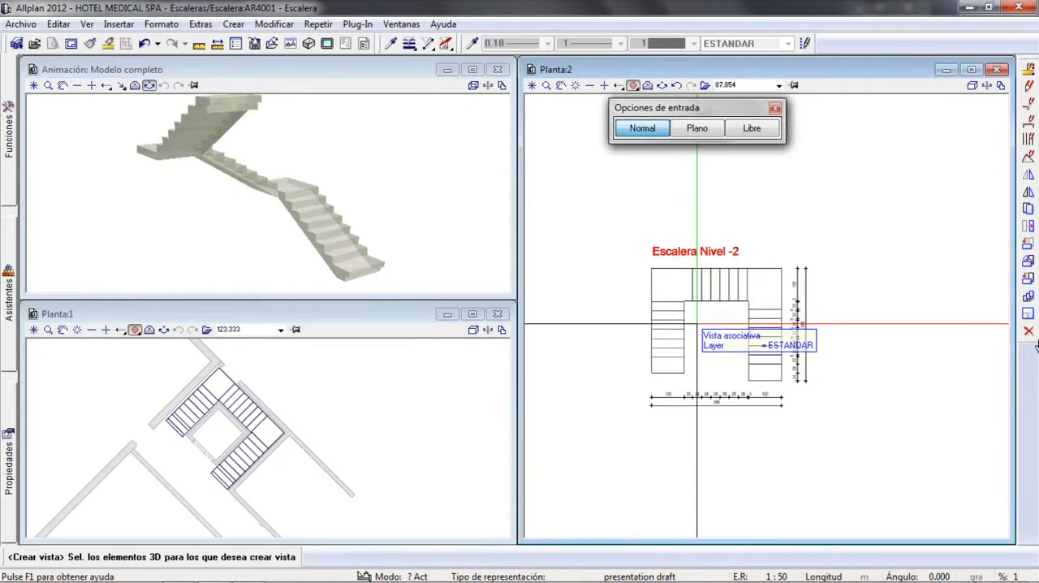
key(Escape)
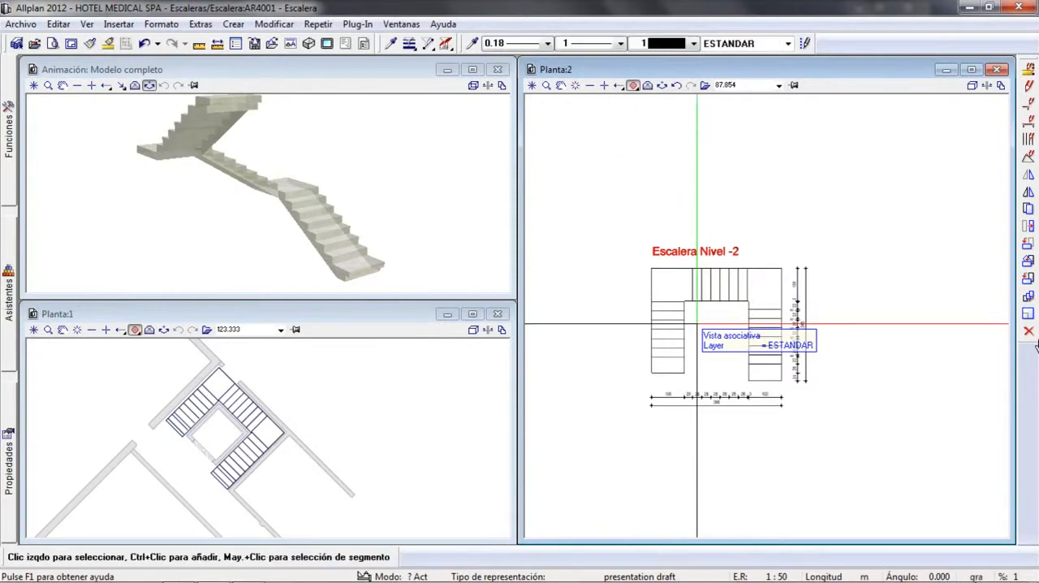
Create Sección 1 - 1 lengthwise through the plan's right-hand flight, placing the section right of the plan with its caption above
mouse_move(8, 134)
click(58, 128)
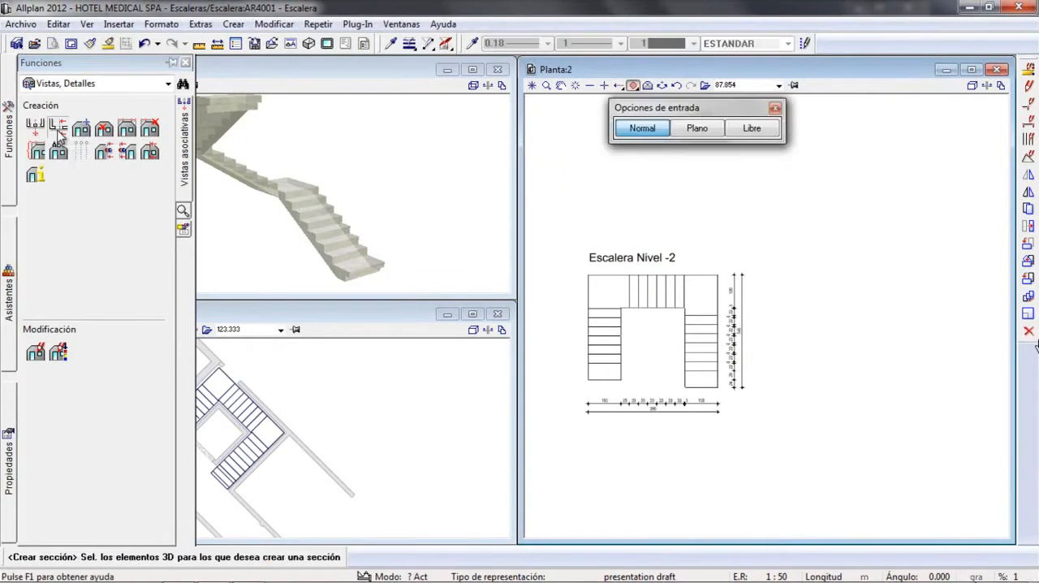
click(649, 298)
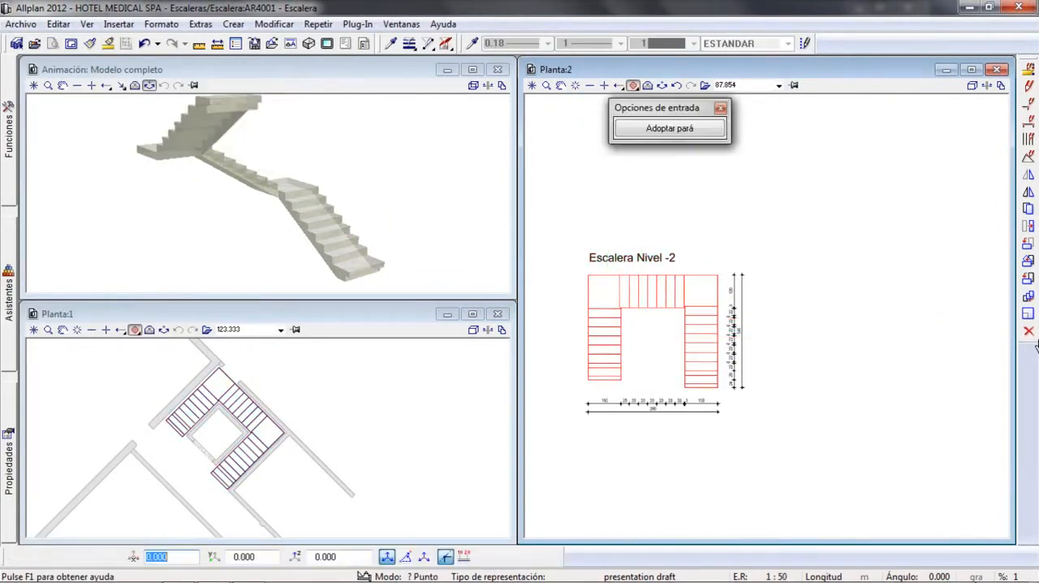
click(702, 396)
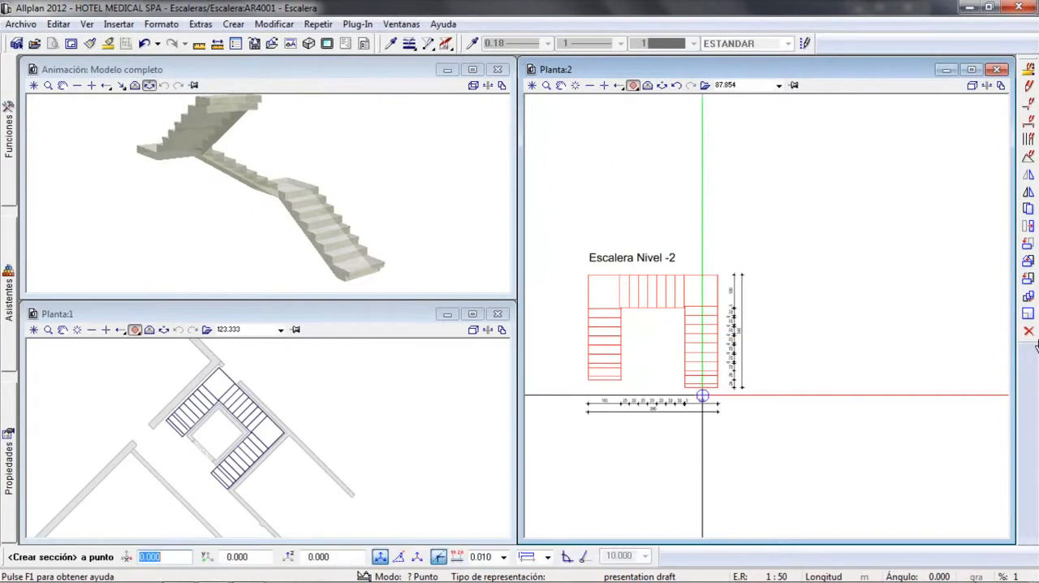
click(725, 257)
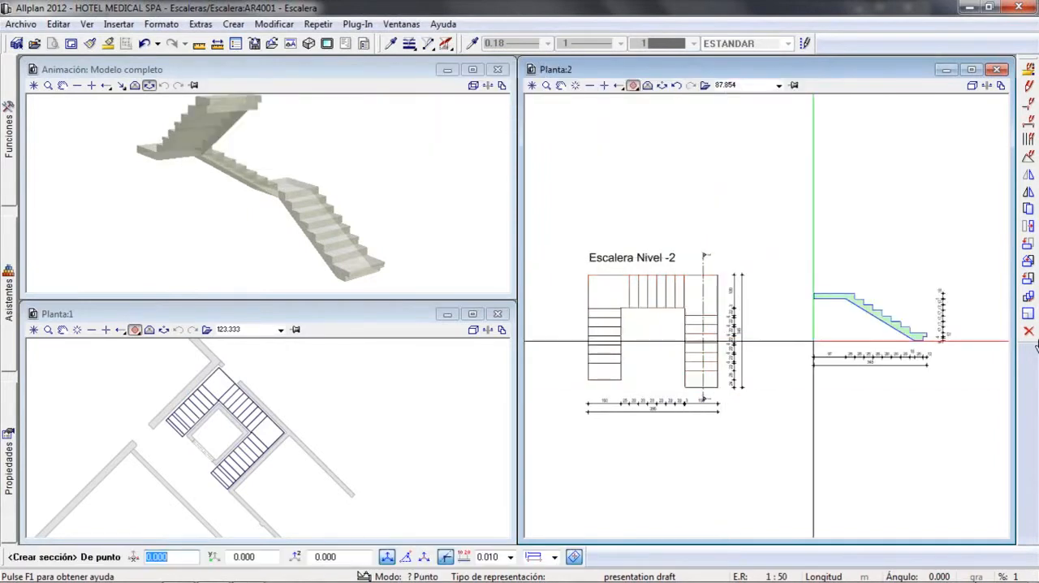
click(813, 341)
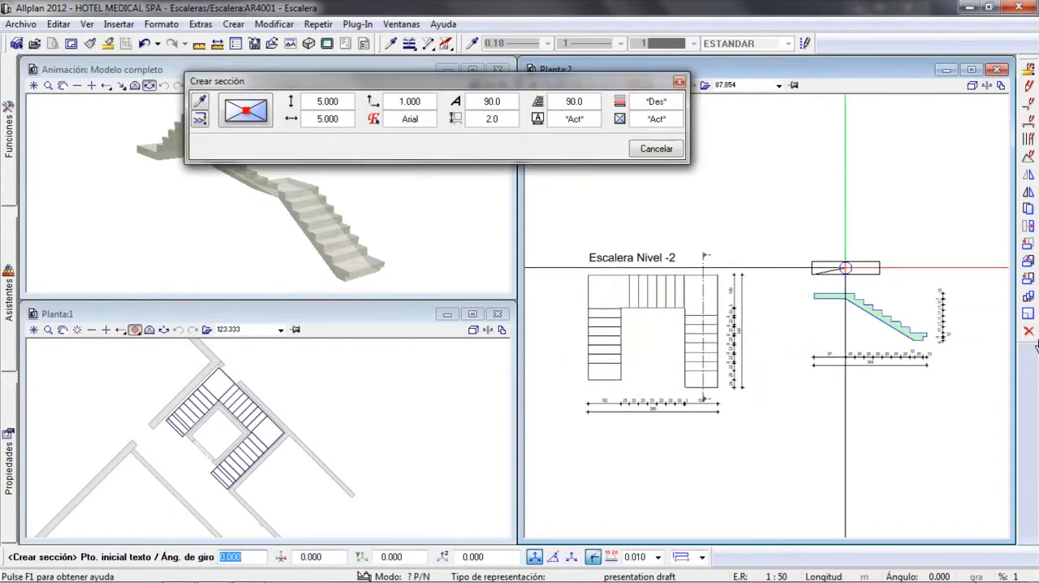
click(846, 267)
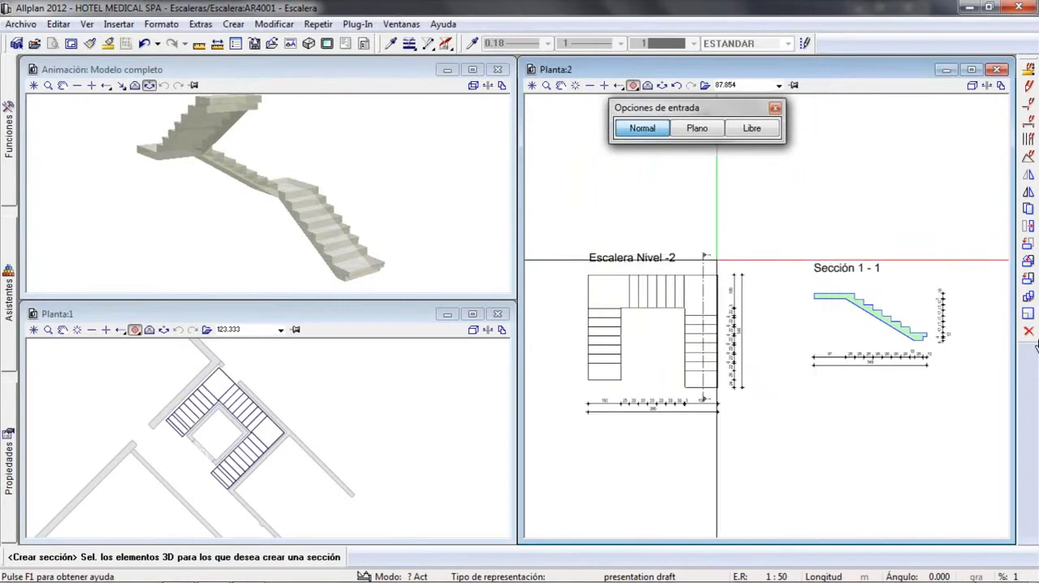
Create Sección 2 - 2 horizontally through the plan's upper flight, placing the section below the plan with its caption underneath
click(646, 296)
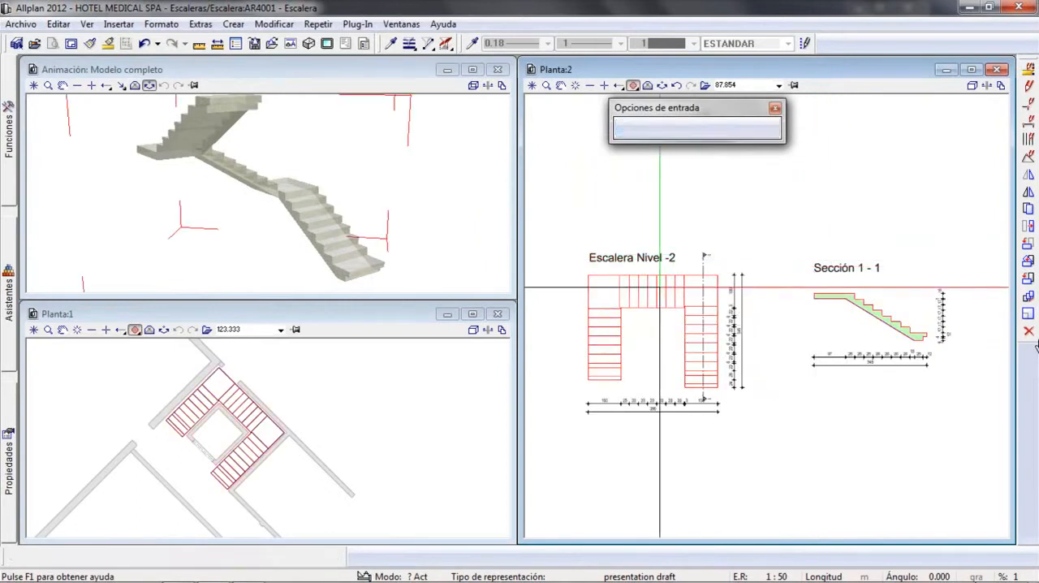
click(652, 371)
click(573, 293)
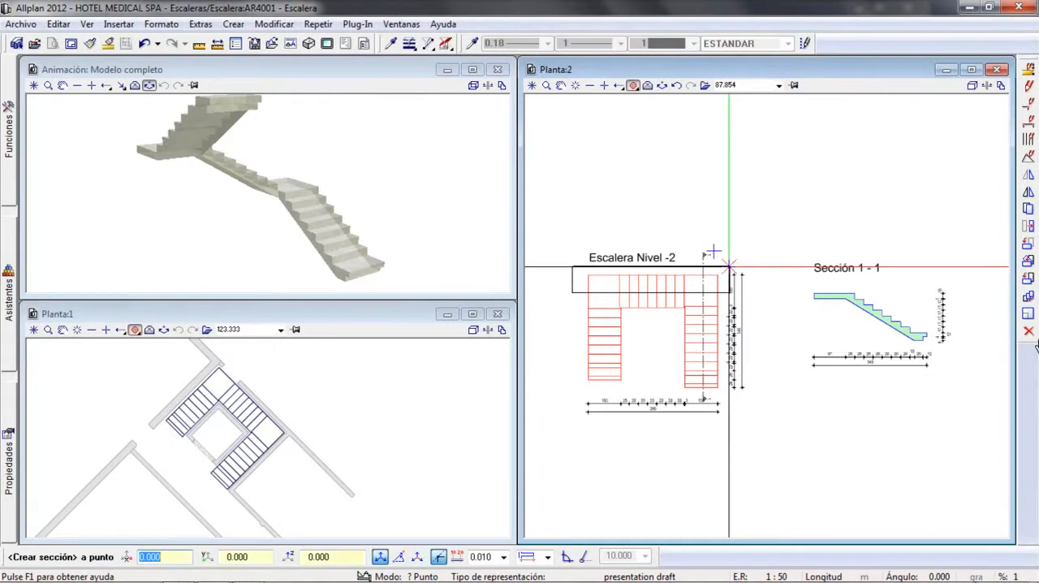
click(730, 290)
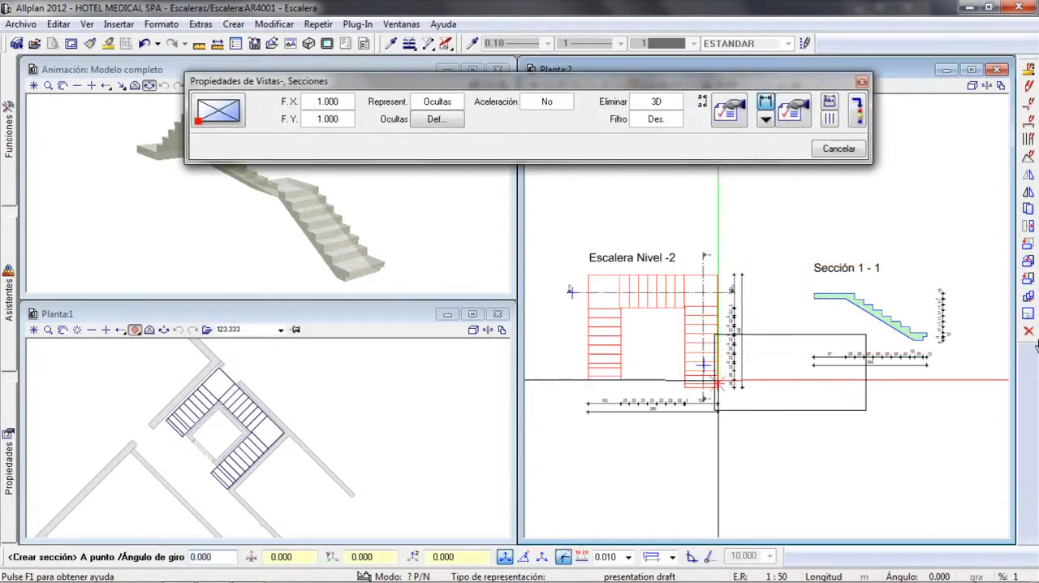
middle_drag(717, 383, 712, 296)
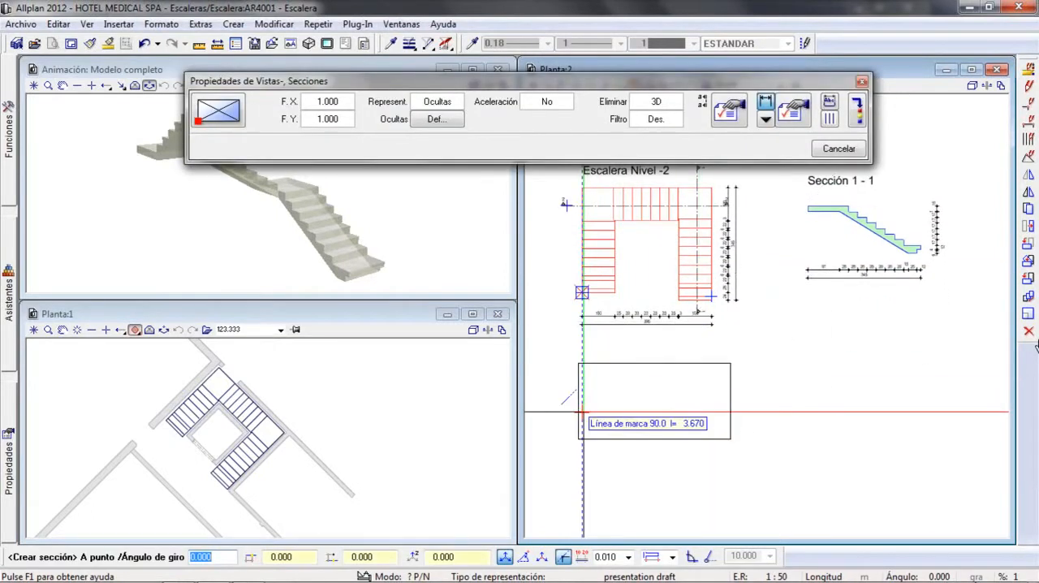
click(583, 412)
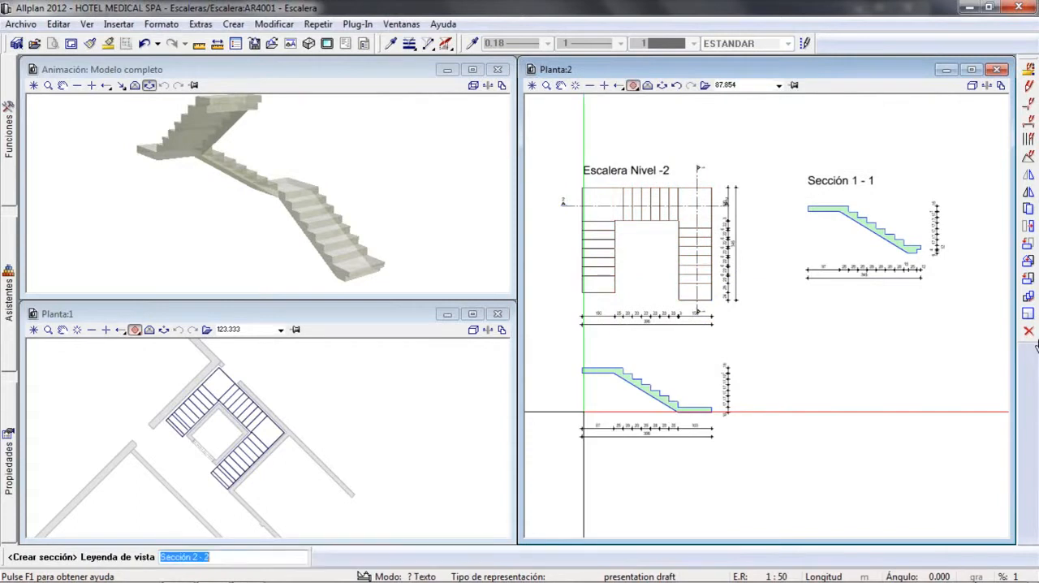
key(Return)
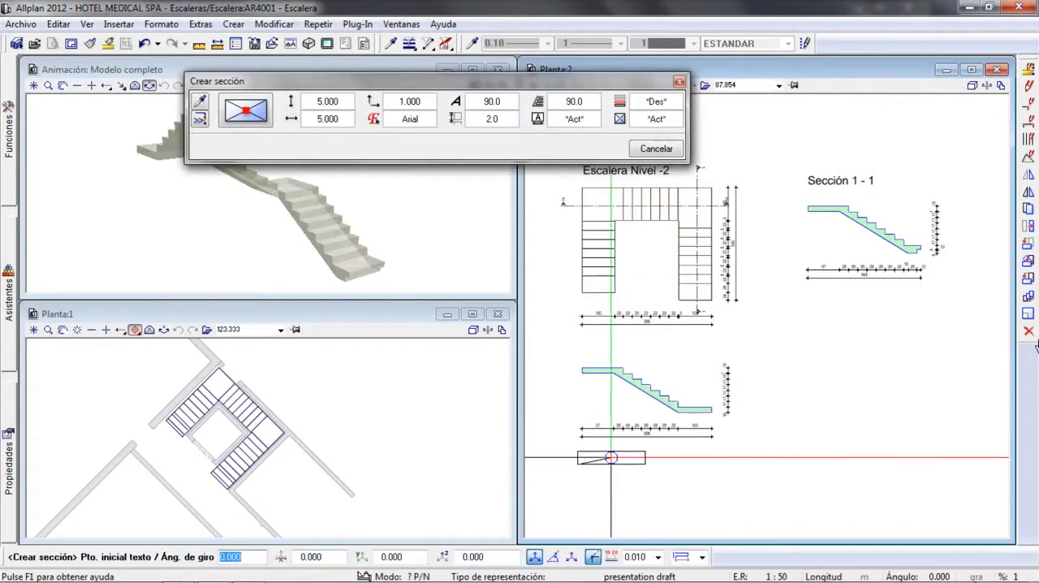
click(612, 458)
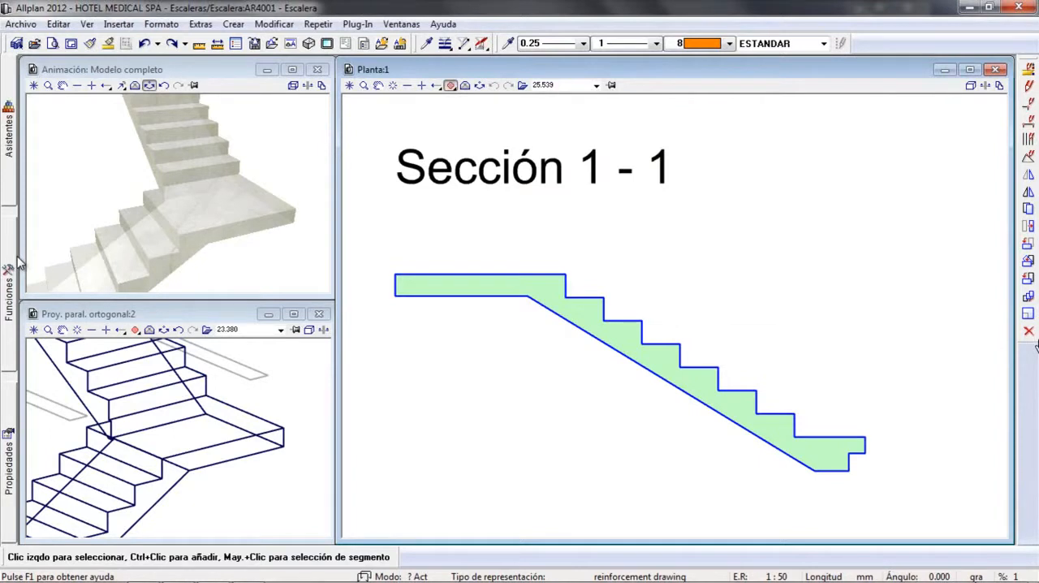
Draw a free-form 10 mm bar in Sección 1 - 1, running about 1080 mm along the landing's underside and about 740 mm down the flight
mouse_move(9, 268)
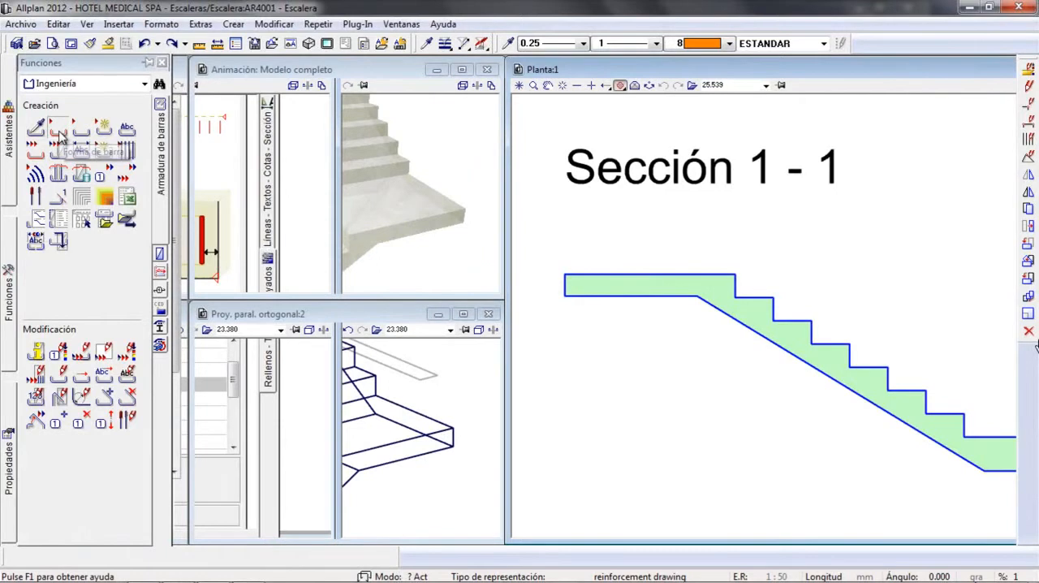
click(58, 132)
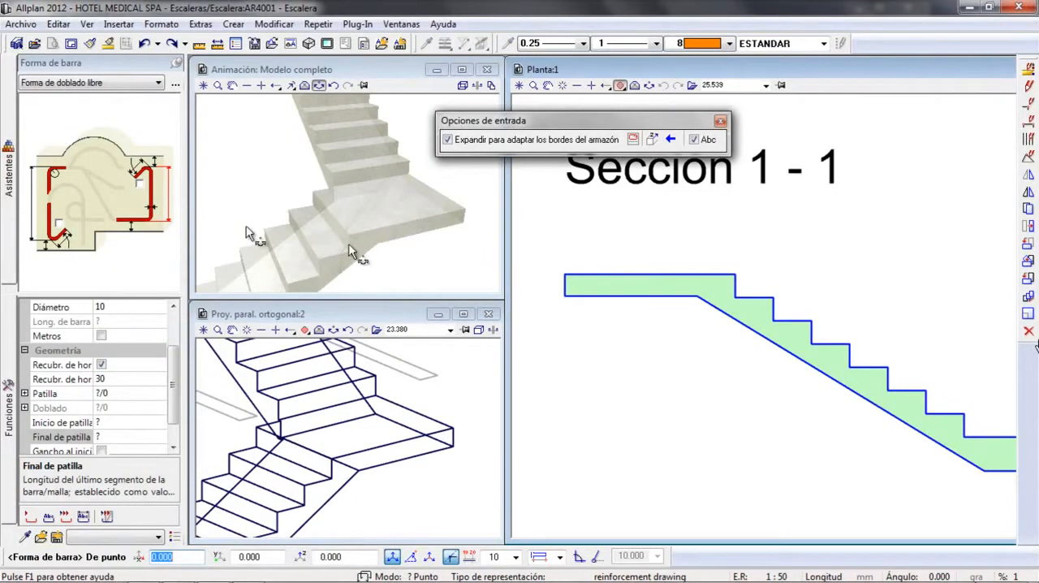
click(549, 282)
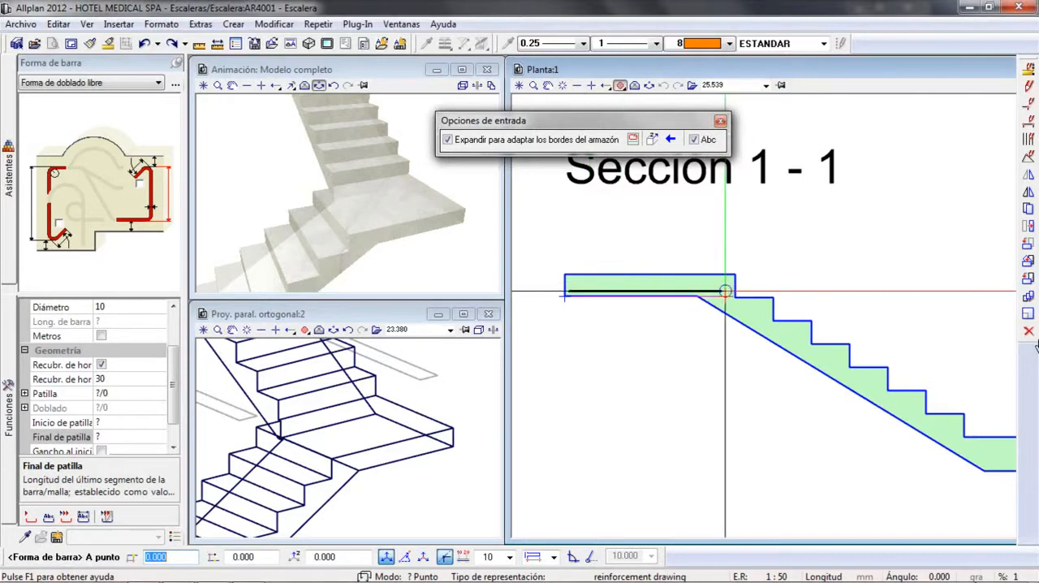
click(732, 290)
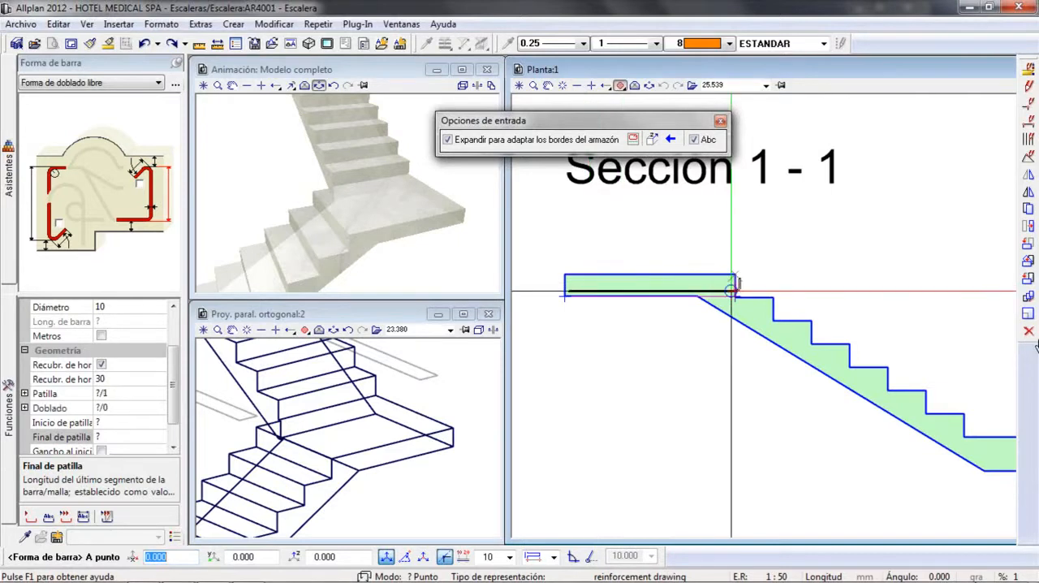
click(803, 346)
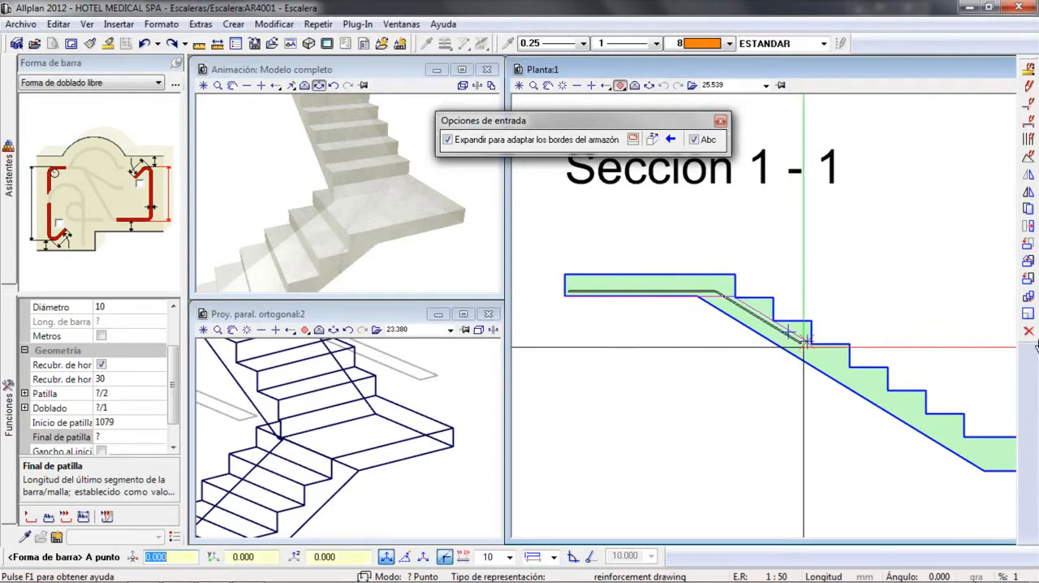
key(Escape)
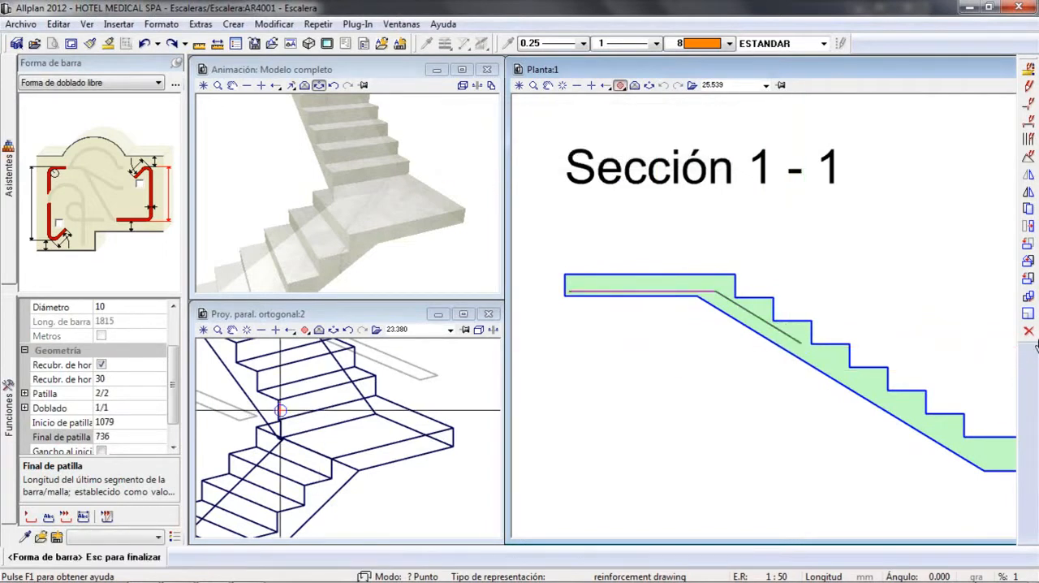
Set the bent bar's end leg length to 400 mm and finish the shape without placing a label
click(120, 436)
text(400)
key(Return)
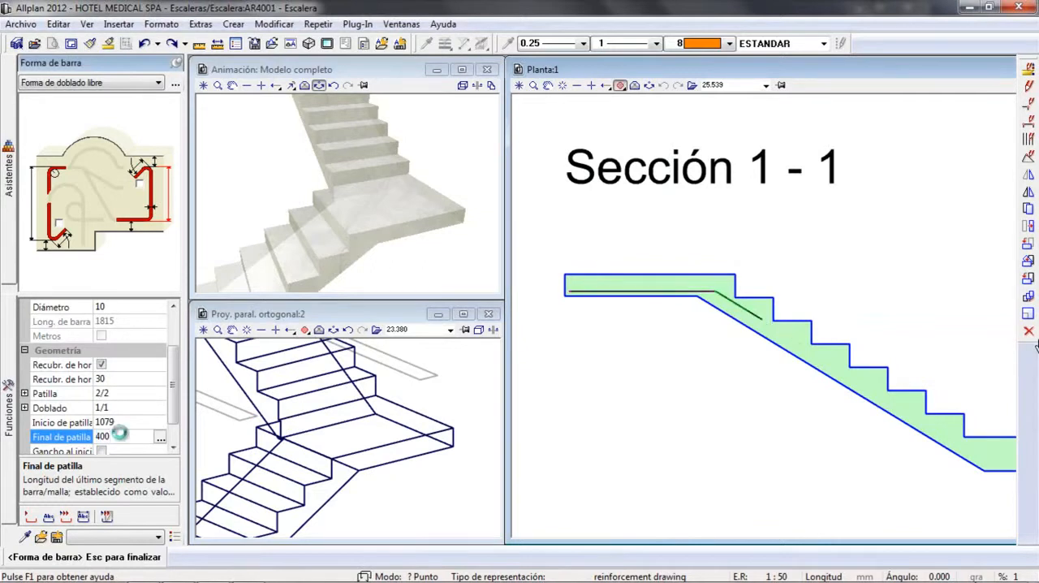
key(Escape)
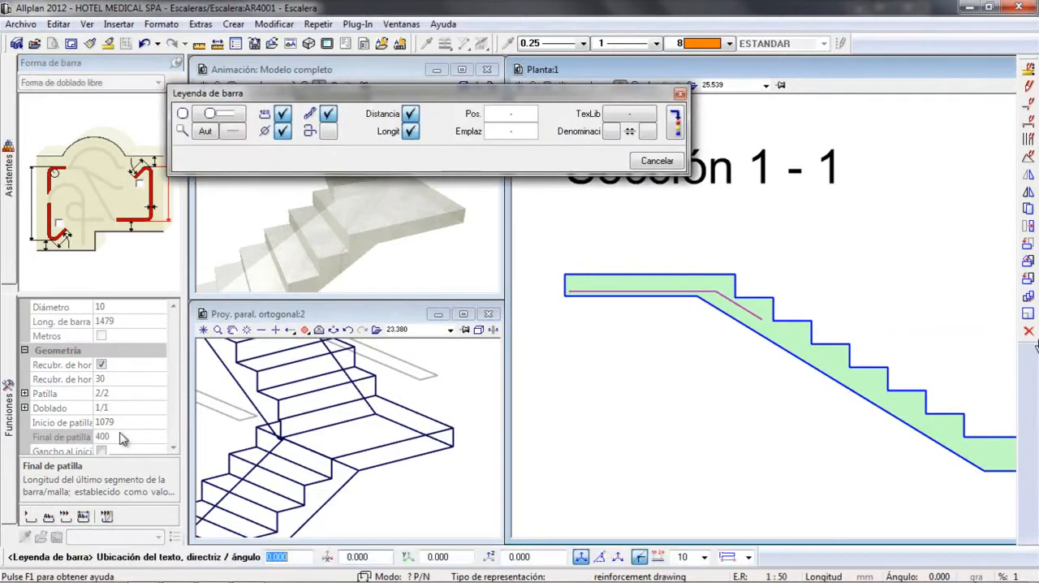
key(Escape)
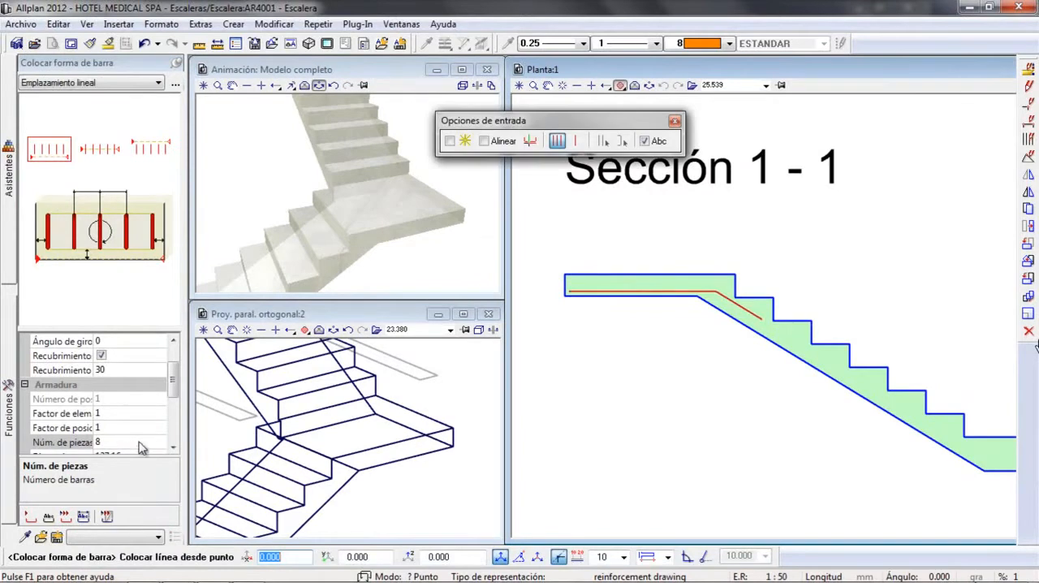
Place 10 of the bent bars linearly across the landing's width in the isometric view, between its lower edge corners
click(173, 446)
click(173, 446)
click(173, 446)
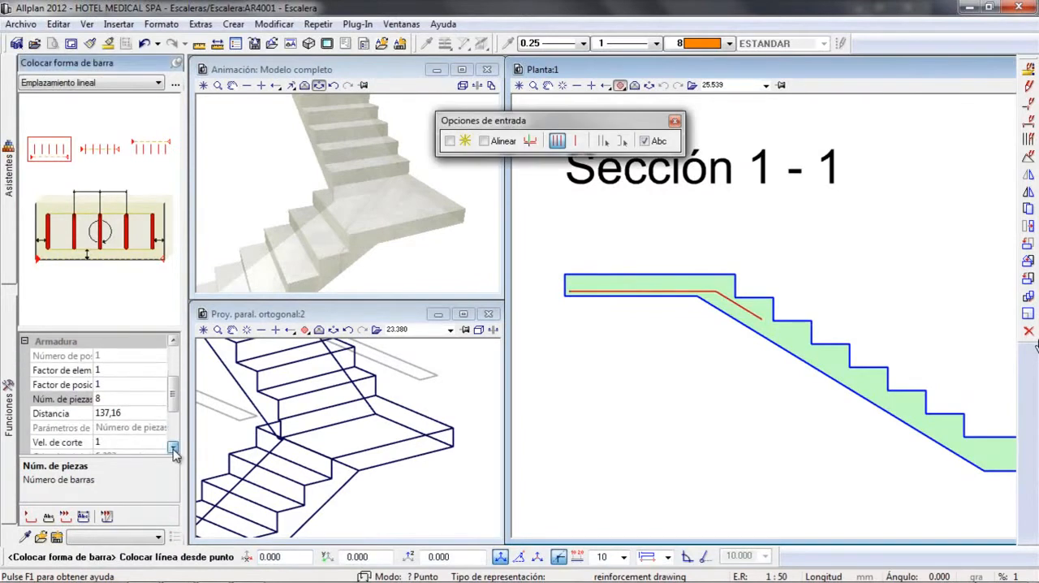
click(91, 399)
text(8)
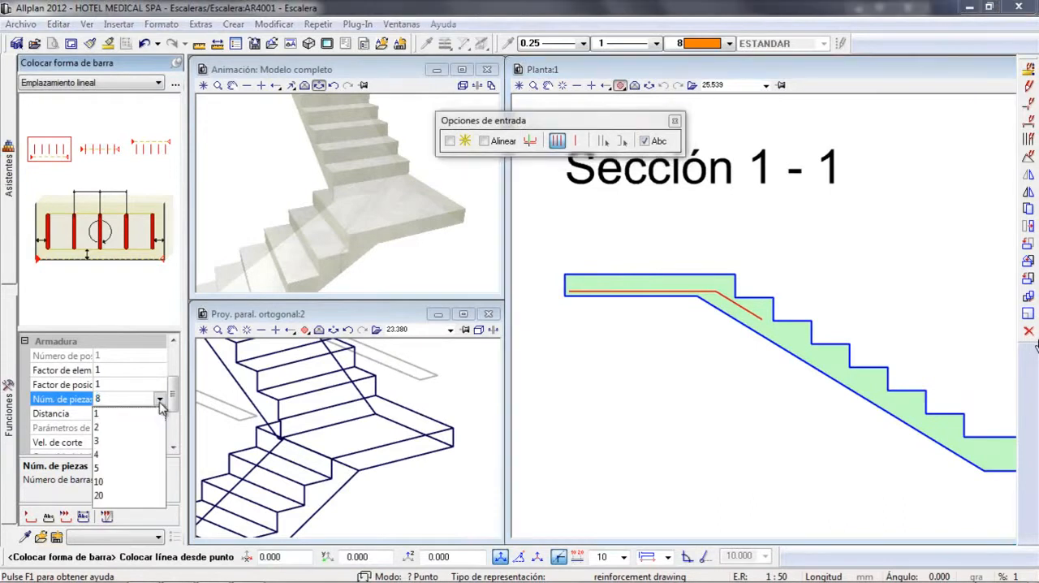
double_click(113, 398)
text(10)
key(Return)
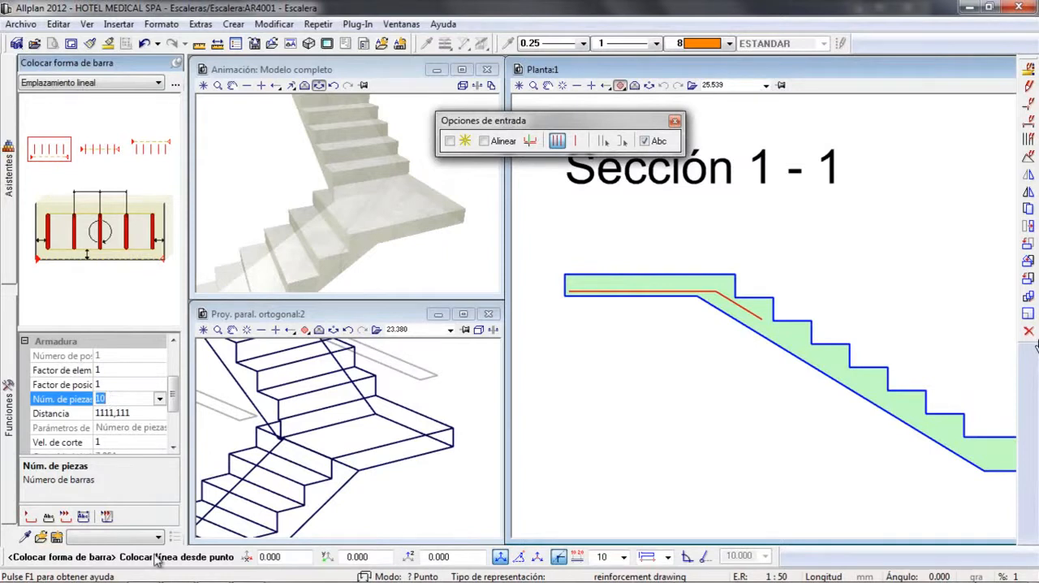
click(450, 446)
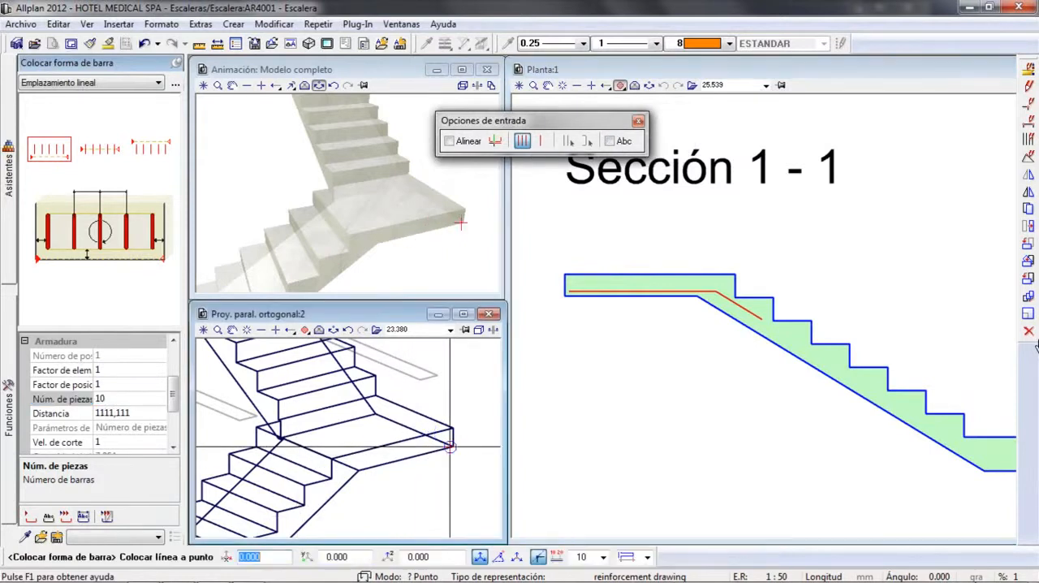
click(373, 418)
key(Escape)
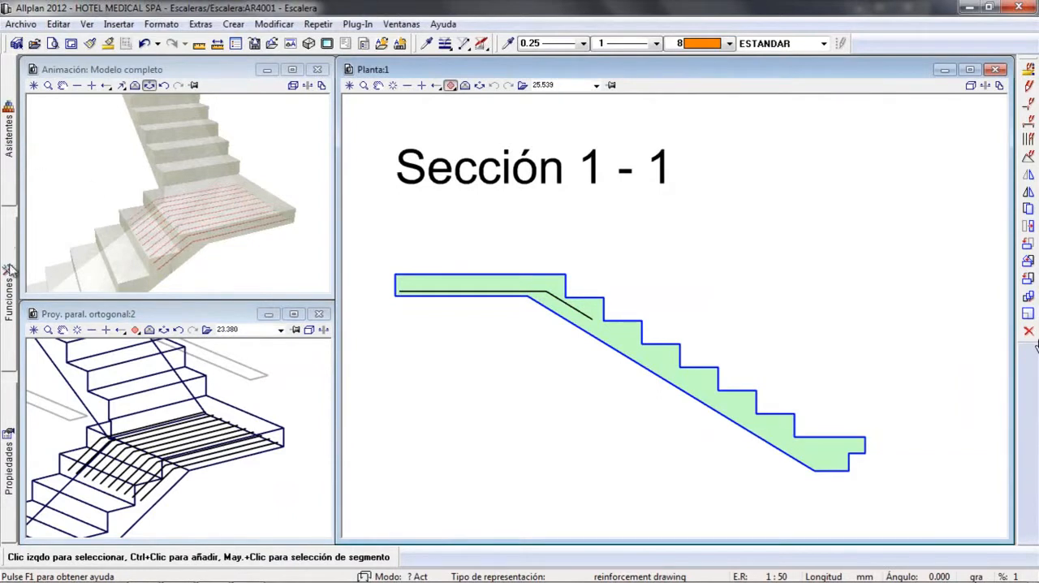
Browse the available bar shapes, including Estribo, Gancho en S and Separador, and leave the bar shape command without placing one
mouse_move(10, 273)
click(56, 128)
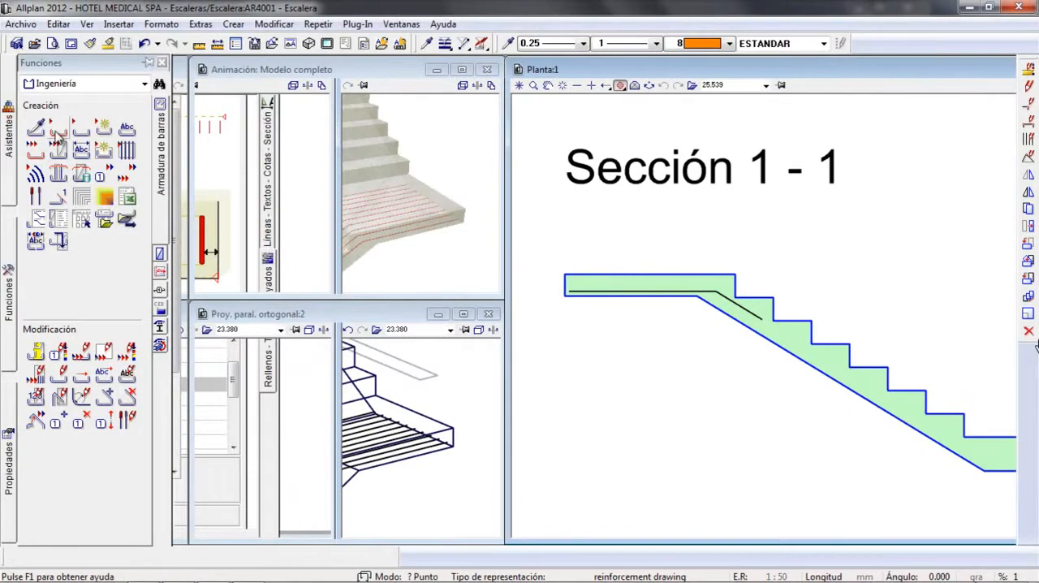
click(175, 83)
click(397, 203)
click(480, 184)
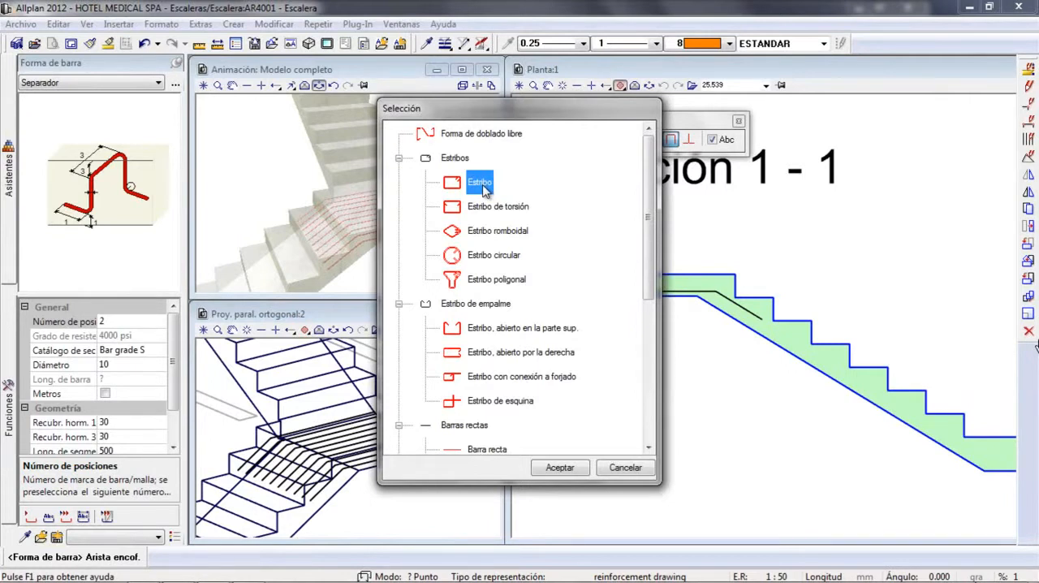
double_click(483, 185)
scroll(160, 85, down, 3)
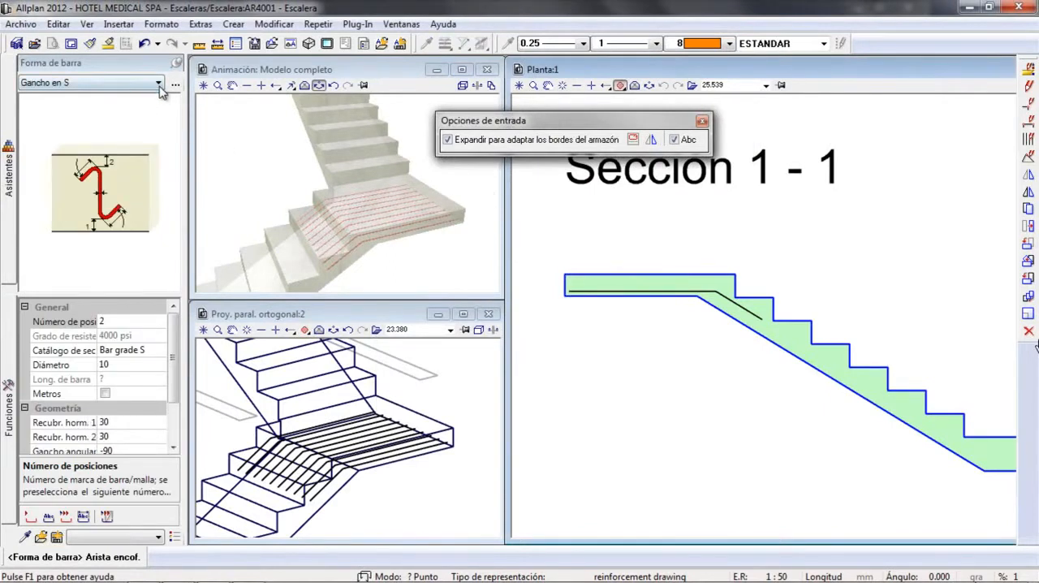
click(158, 83)
click(97, 277)
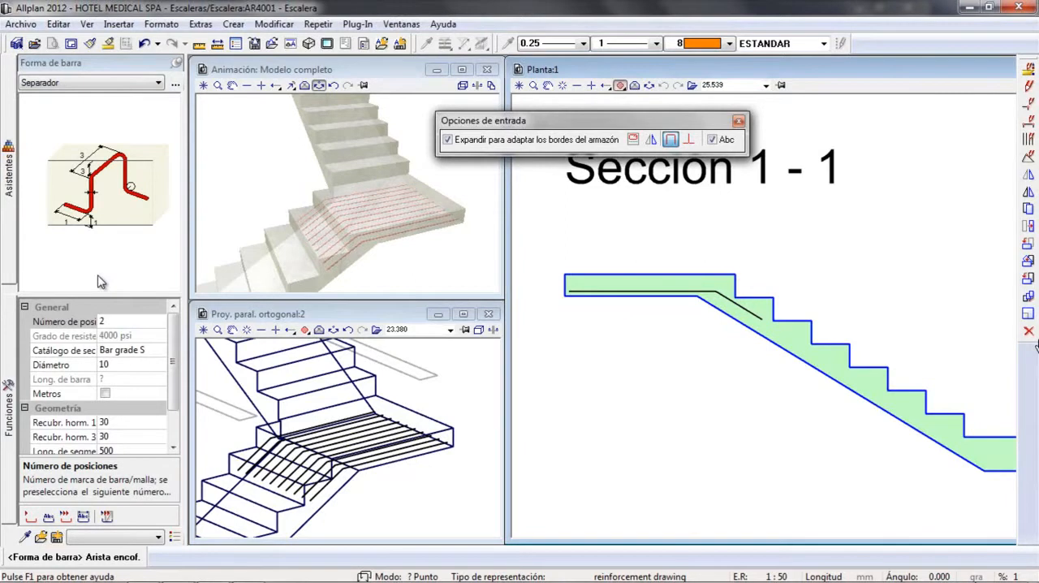
key(Escape)
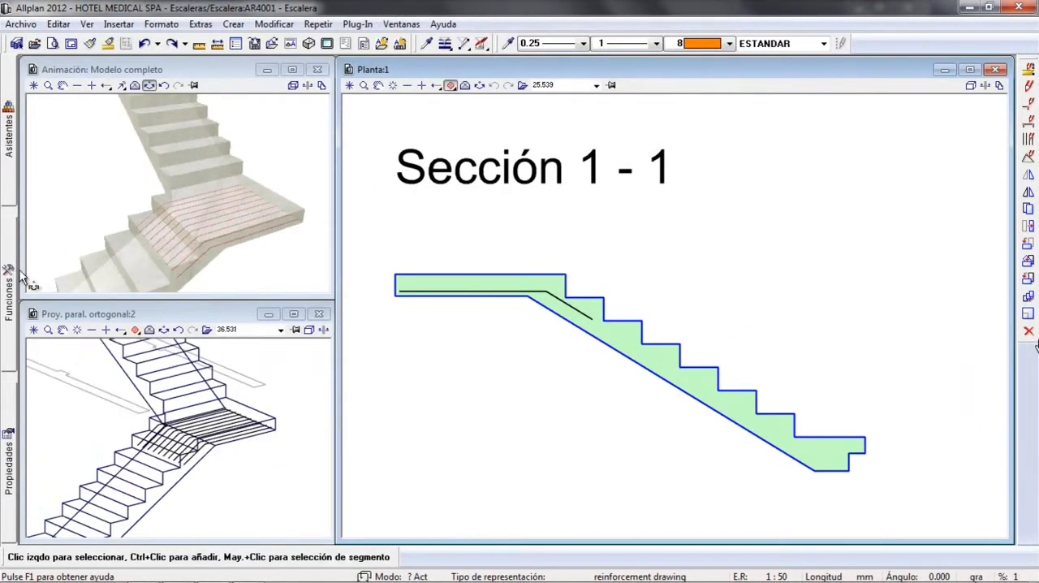
Draw a free-form A142 mesh with 30 mm cover in Sección 1 - 1, about 790 mm along the landing's top and 2470 mm along the flight's underside
mouse_move(10, 276)
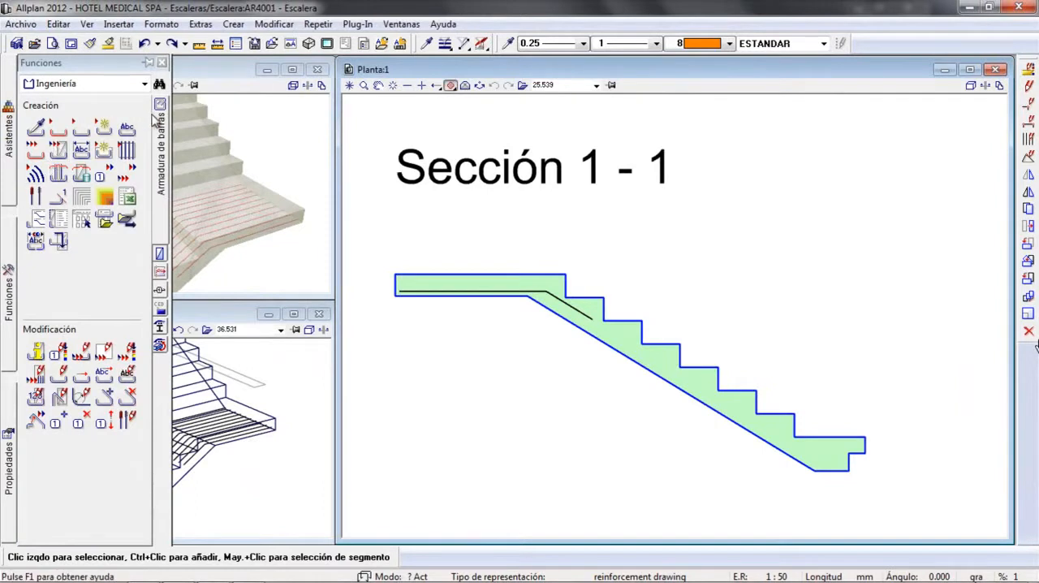
click(160, 271)
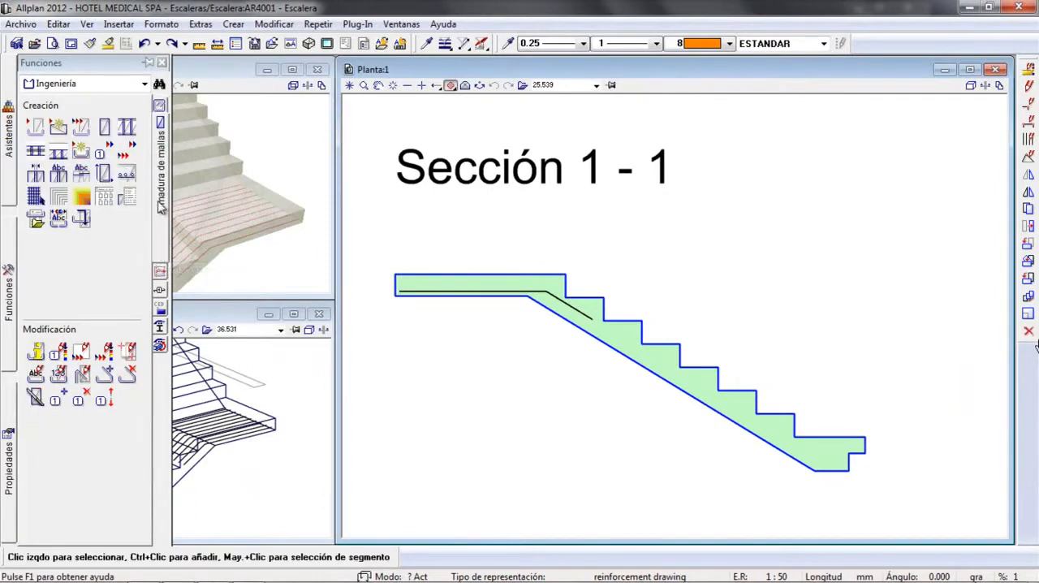
click(37, 134)
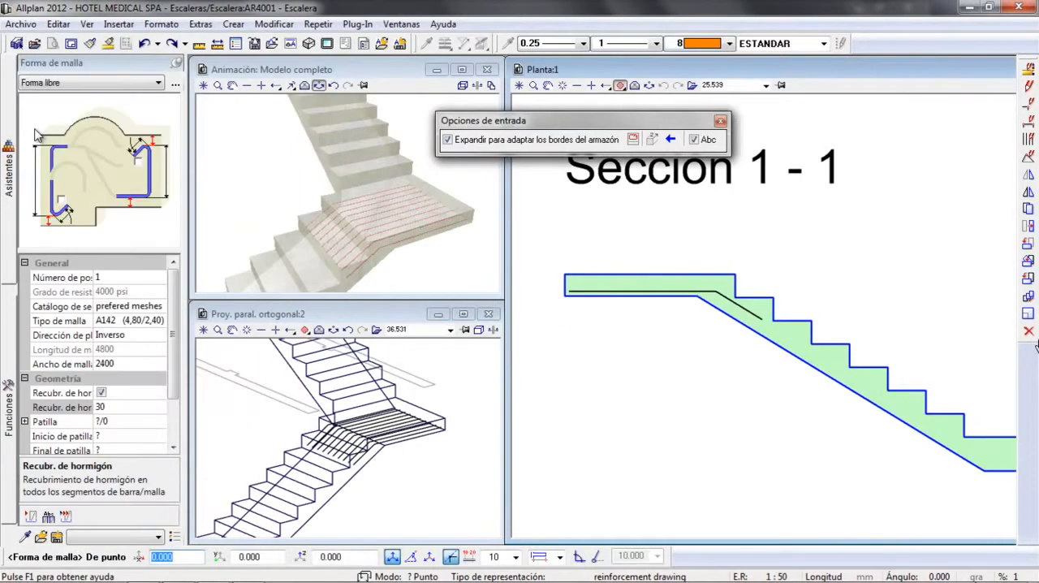
click(559, 268)
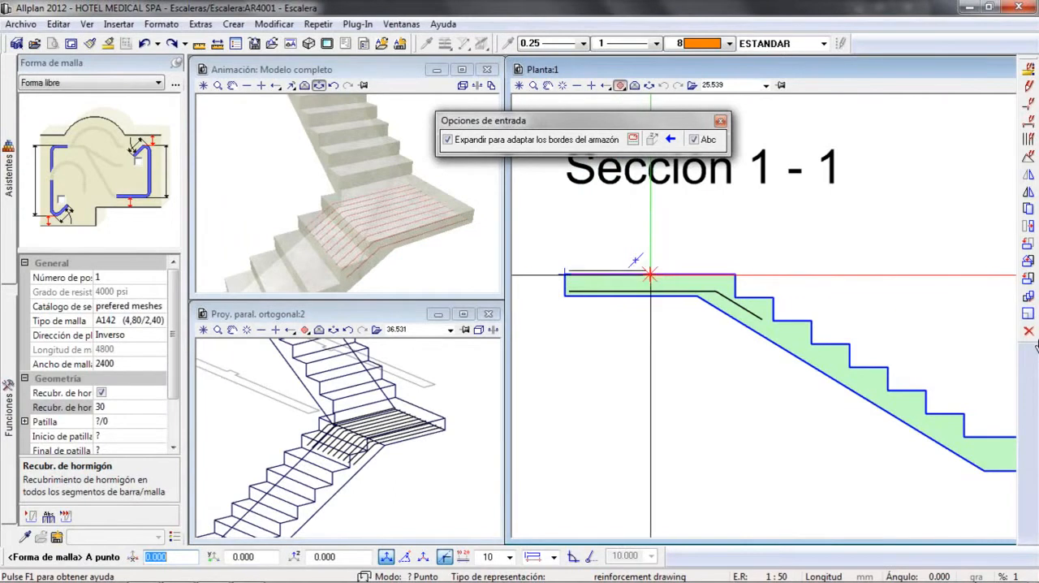
click(689, 283)
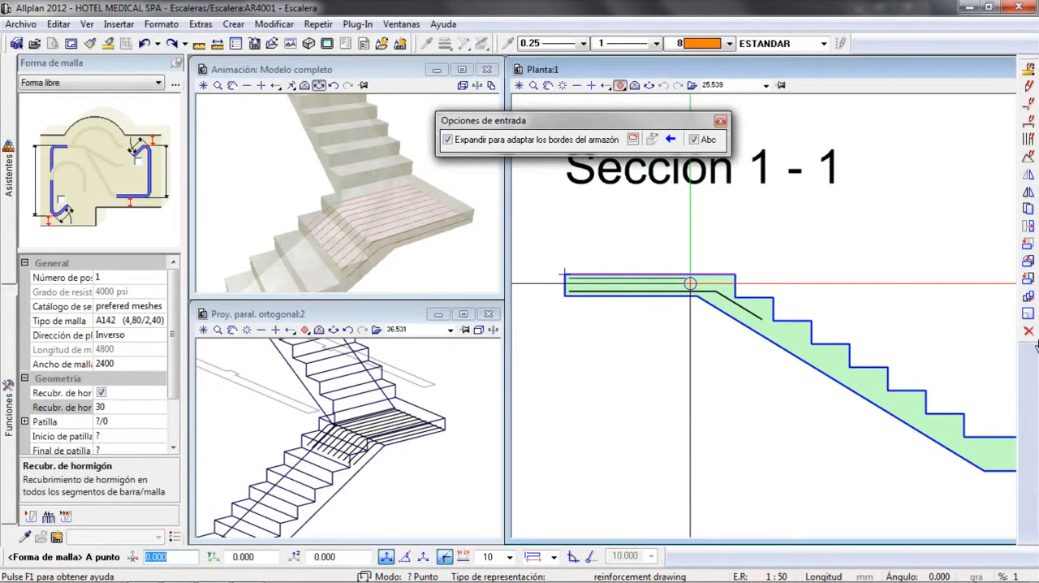
click(974, 456)
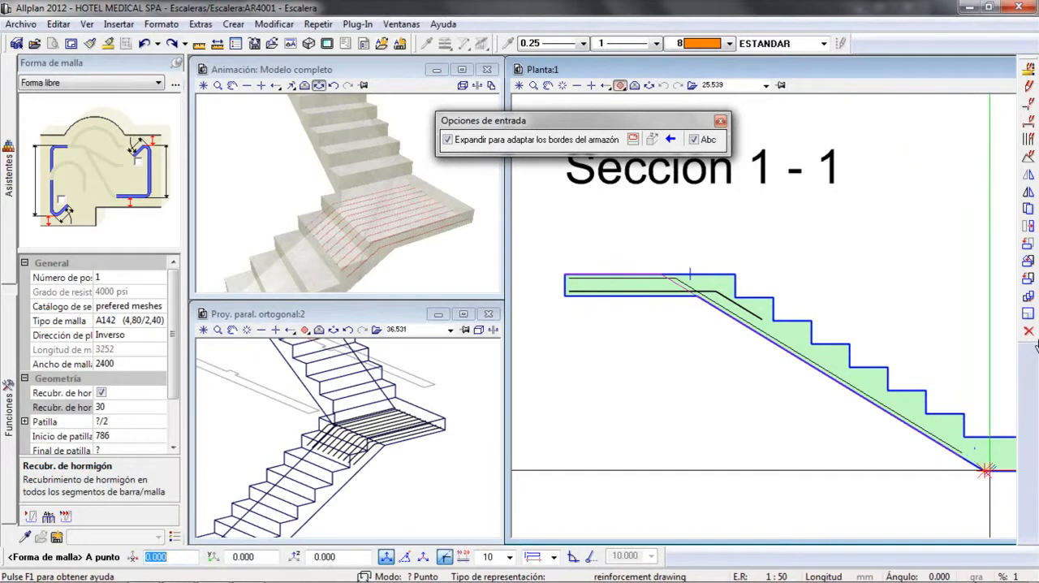
key(Escape)
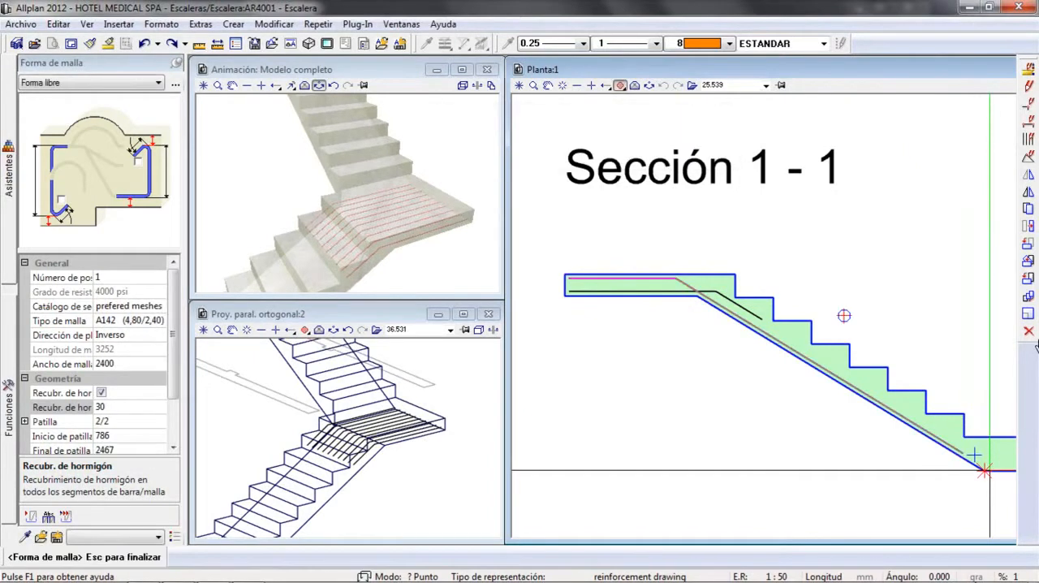
Finish the mesh shape without a label, place it linearly across the landing's width in the isometric view, and inspect the 3D model
key(Escape)
key(Escape)
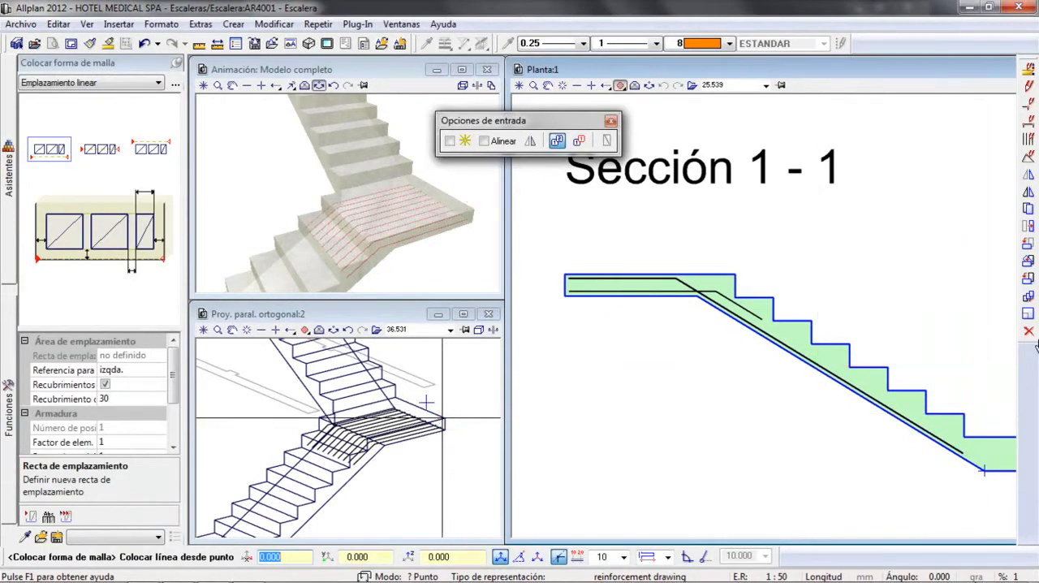
key(Escape)
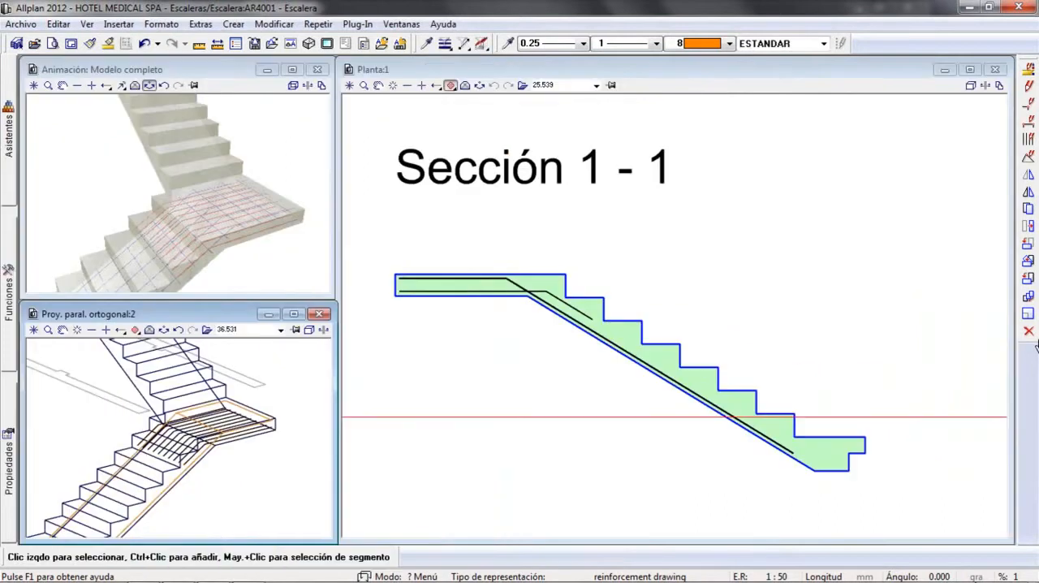
middle_drag(200, 272, 183, 231)
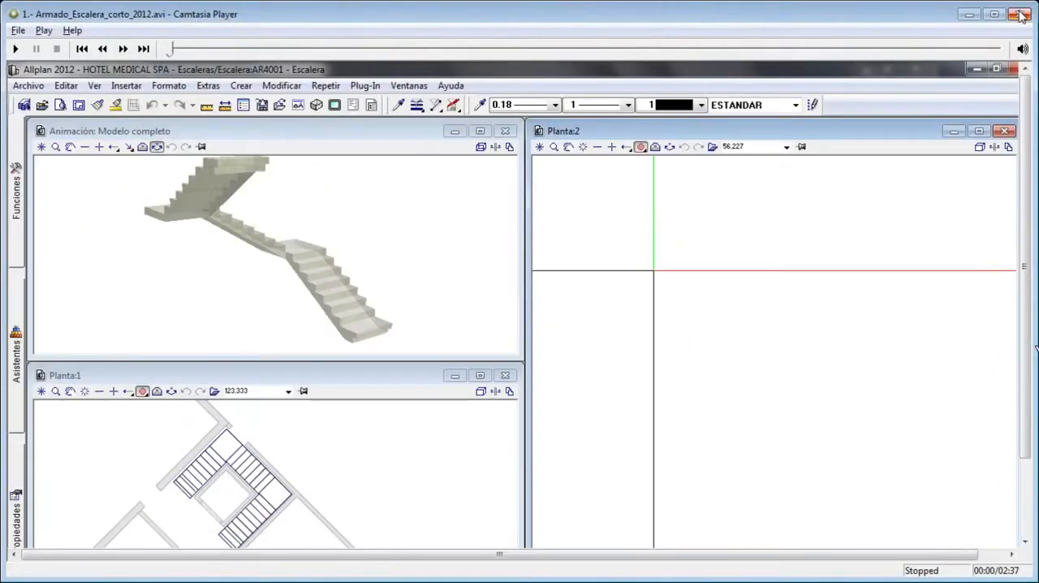
Leave Allplan for the slide presentation and advance to the slide "Componentes del proyecto: SmartParts"
click(1021, 14)
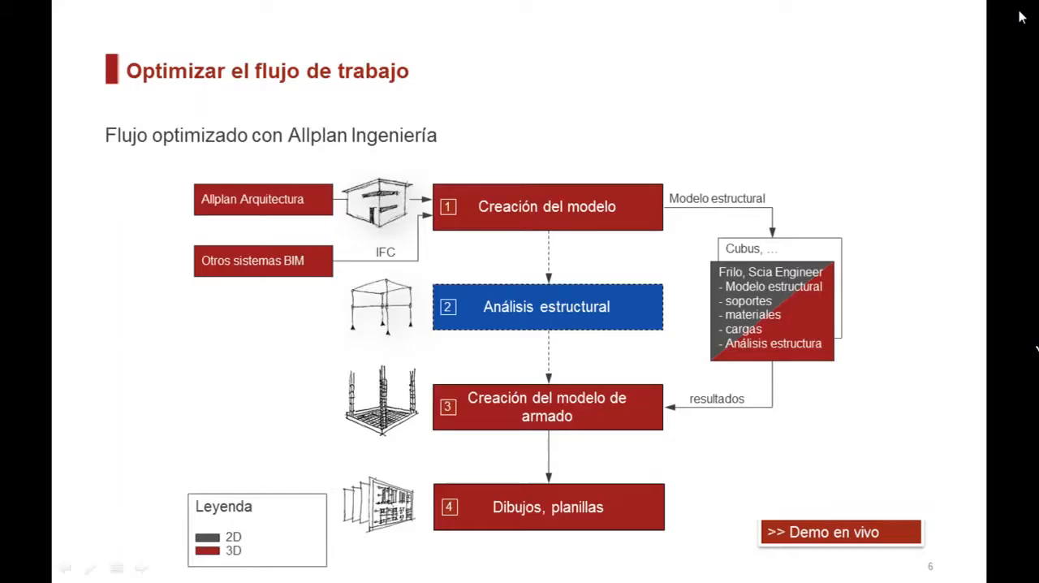
click(386, 355)
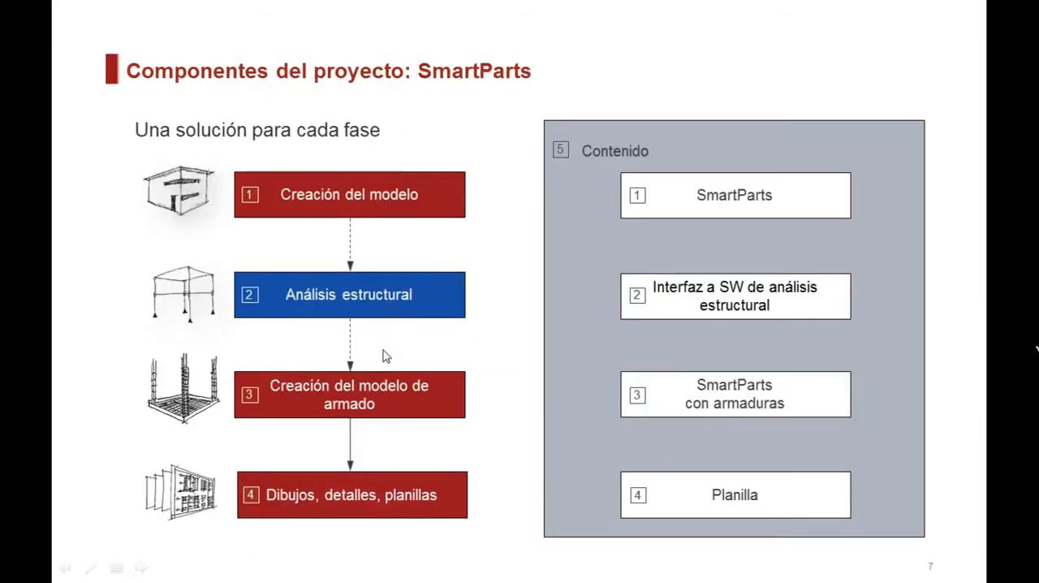
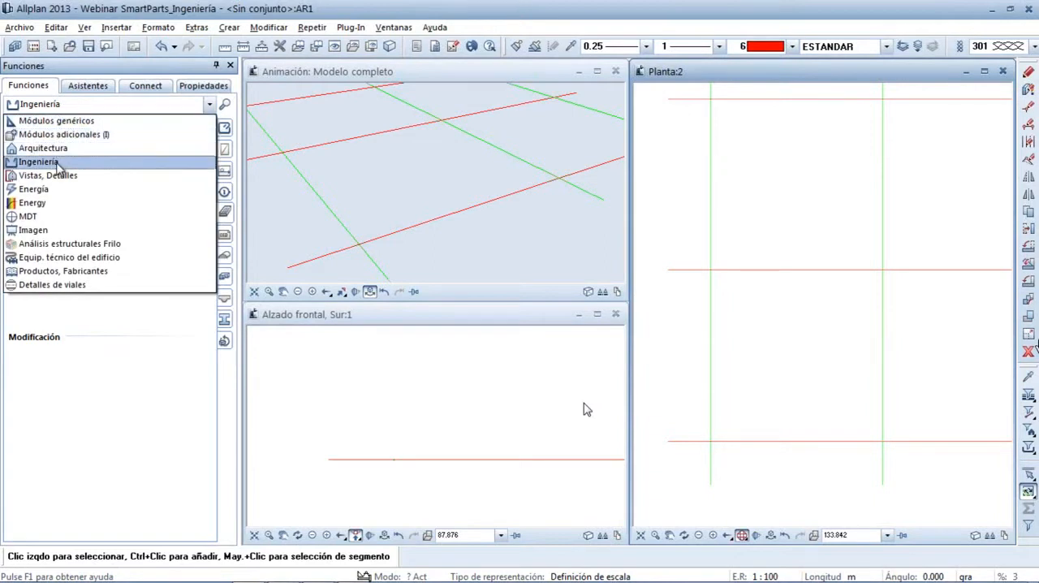
Place the foundation sleeve SmartPart Candelero de cimentación from Cimentación at the plan's lower-left axis intersection and inspect it in 3D
click(58, 164)
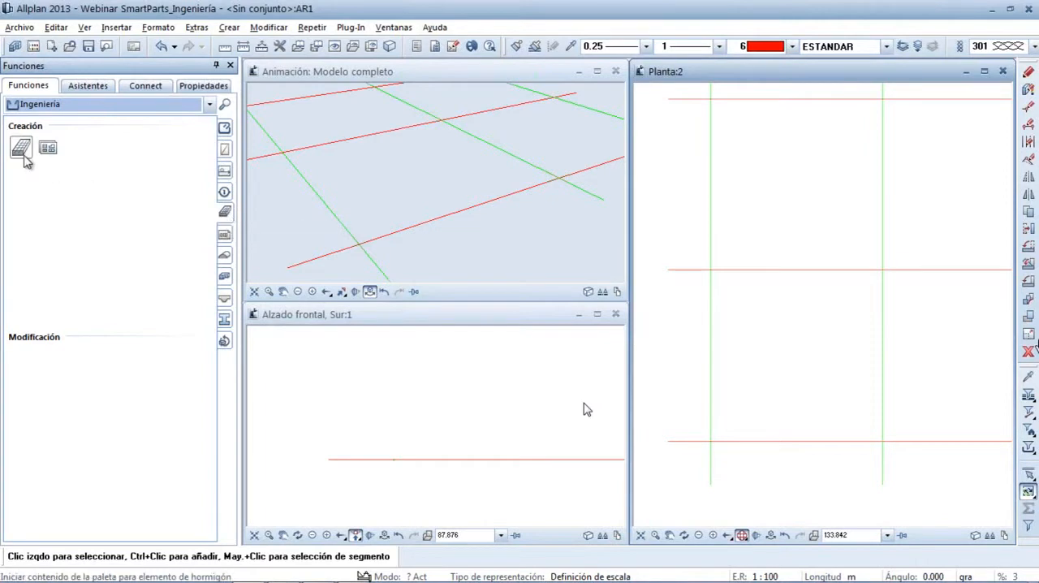
click(22, 154)
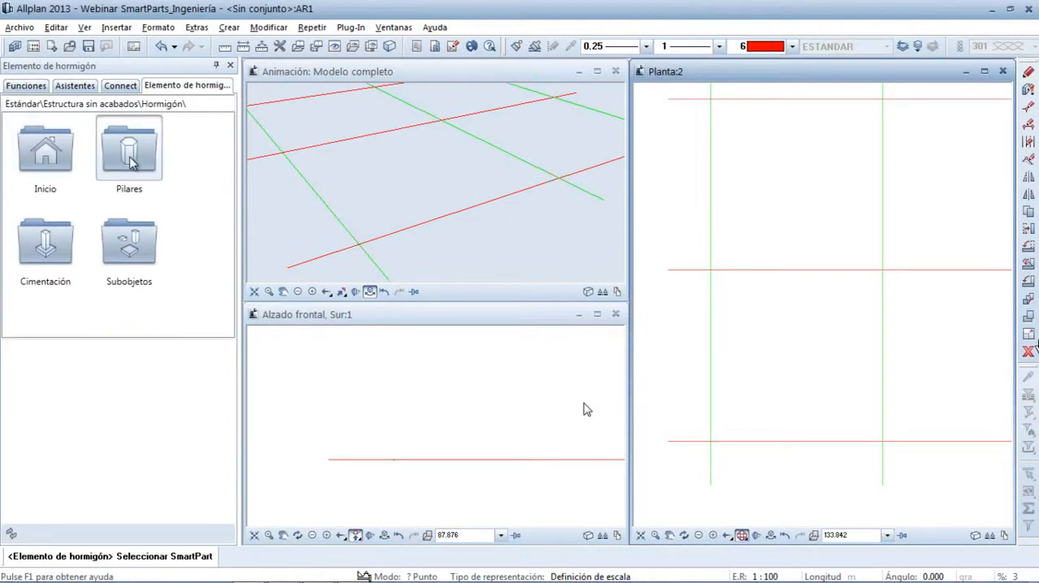
double_click(48, 244)
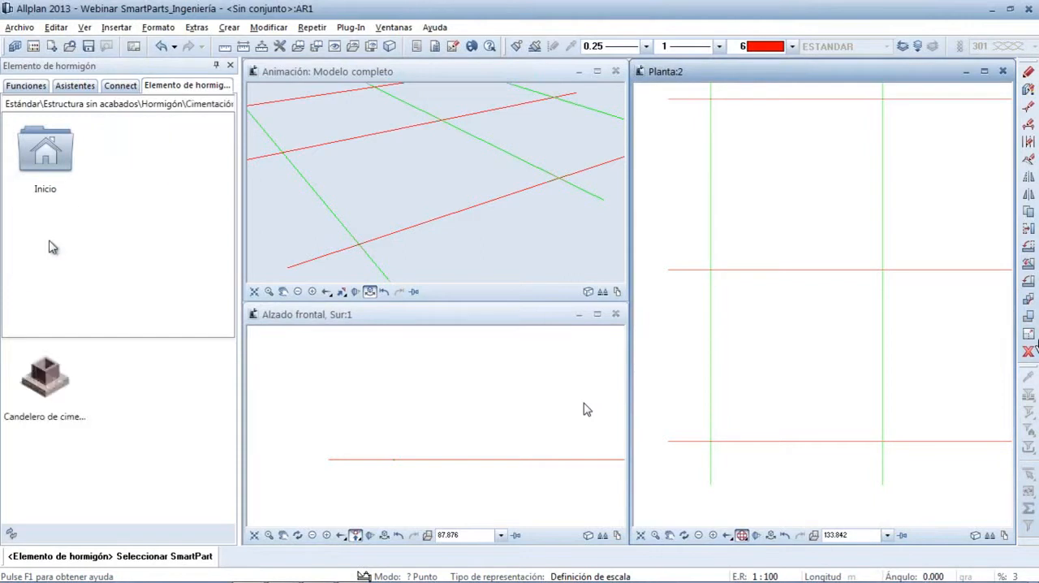
double_click(46, 370)
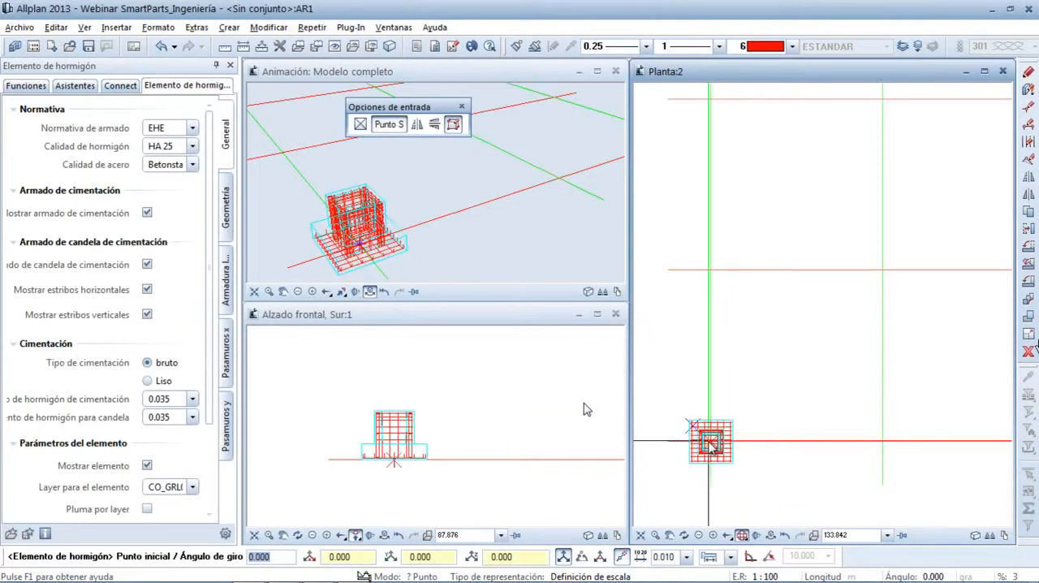
click(710, 443)
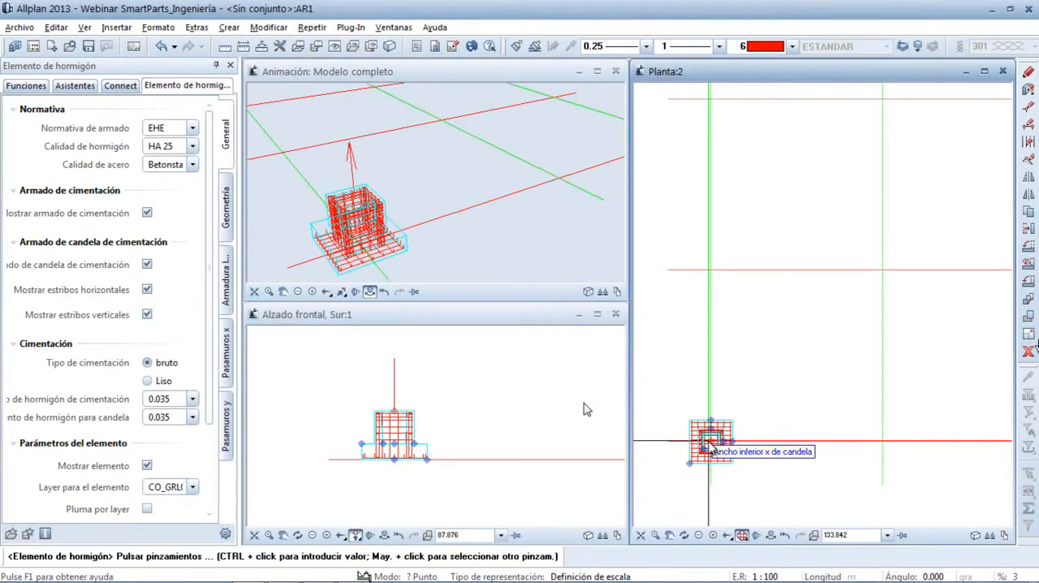
scroll(419, 393, up, 3)
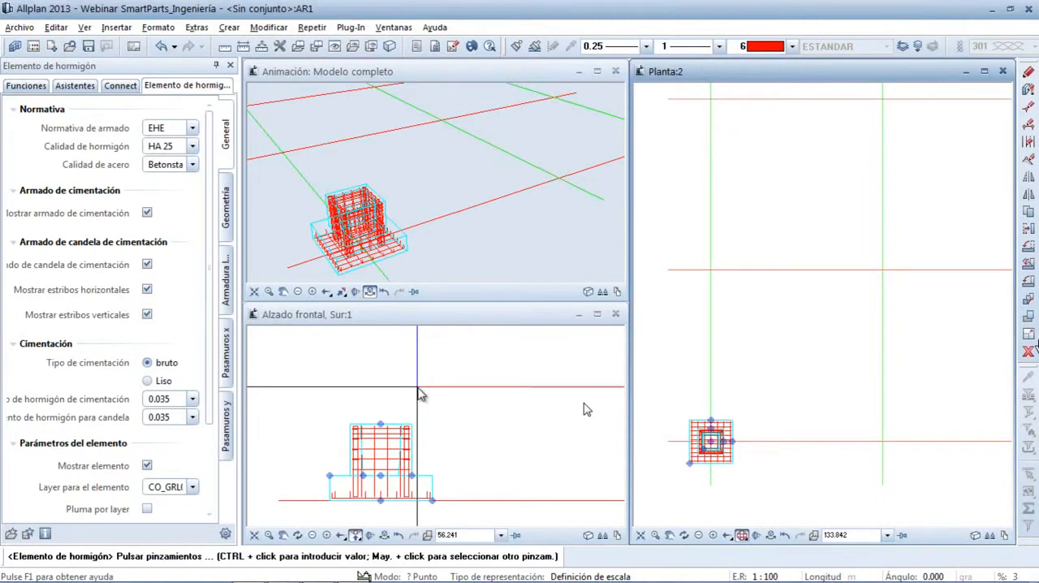
key(Escape)
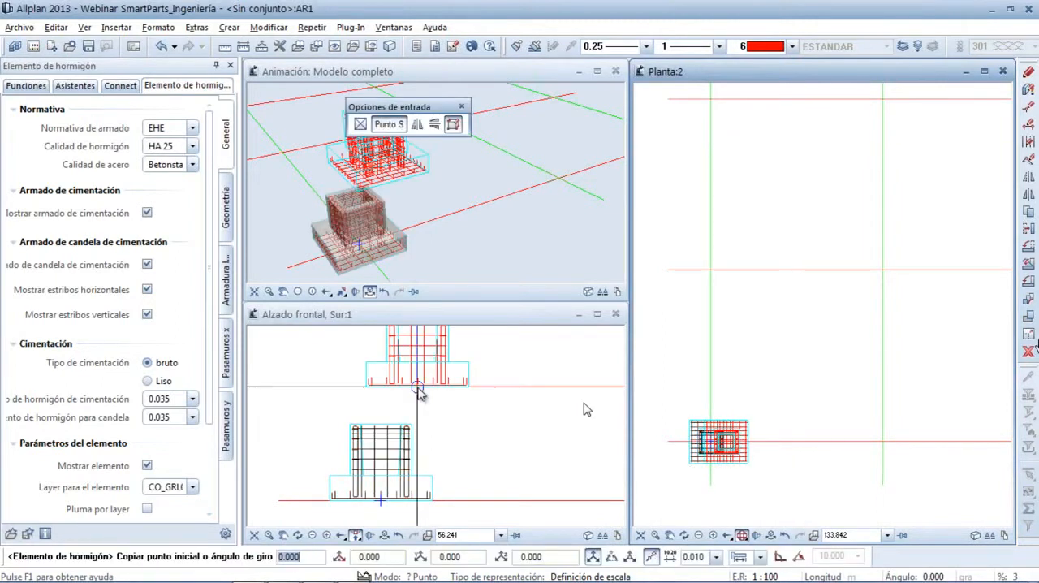
key(Escape)
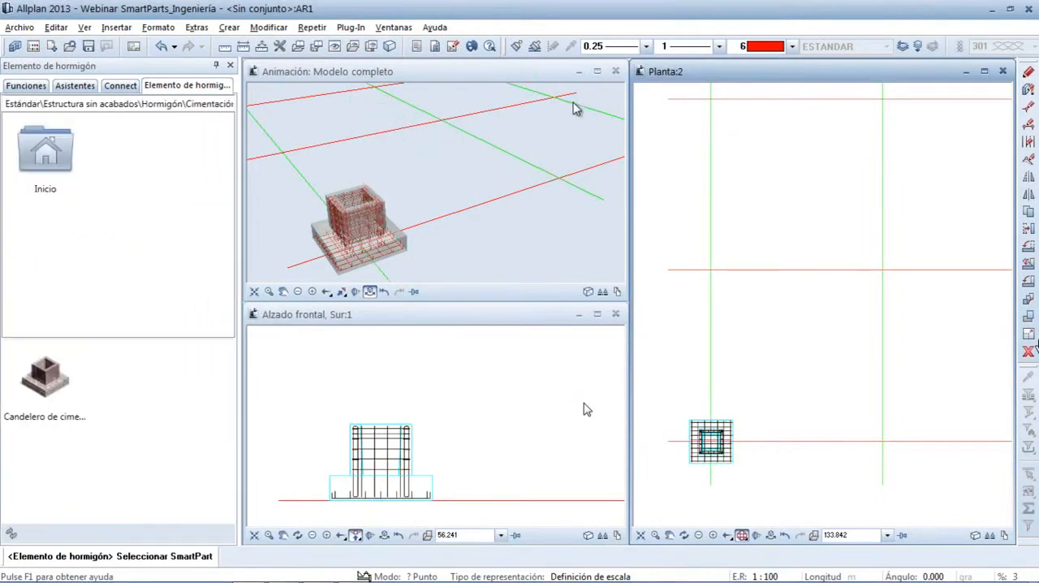
click(597, 73)
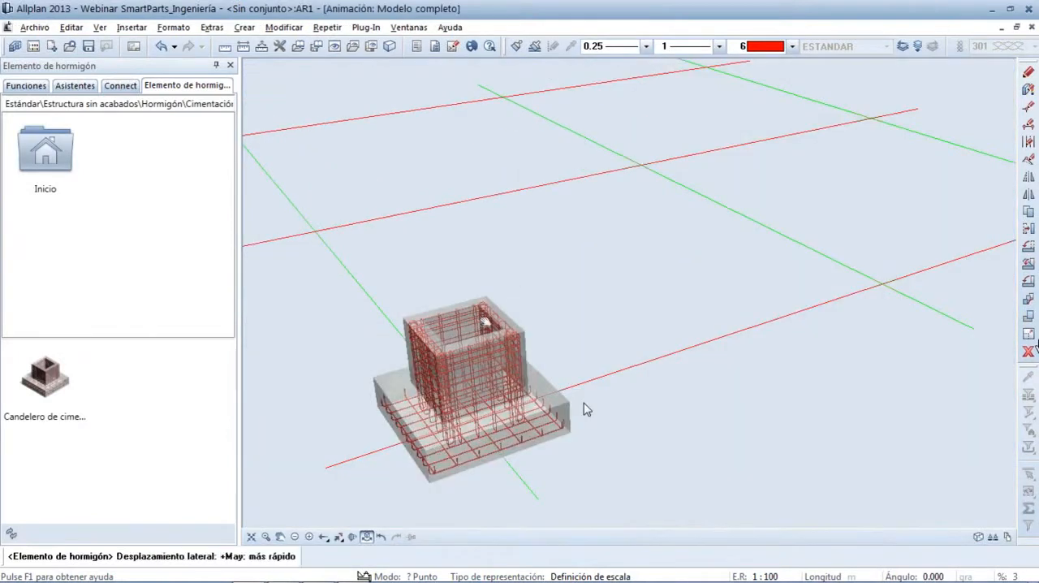
right_drag(639, 322, 654, 272)
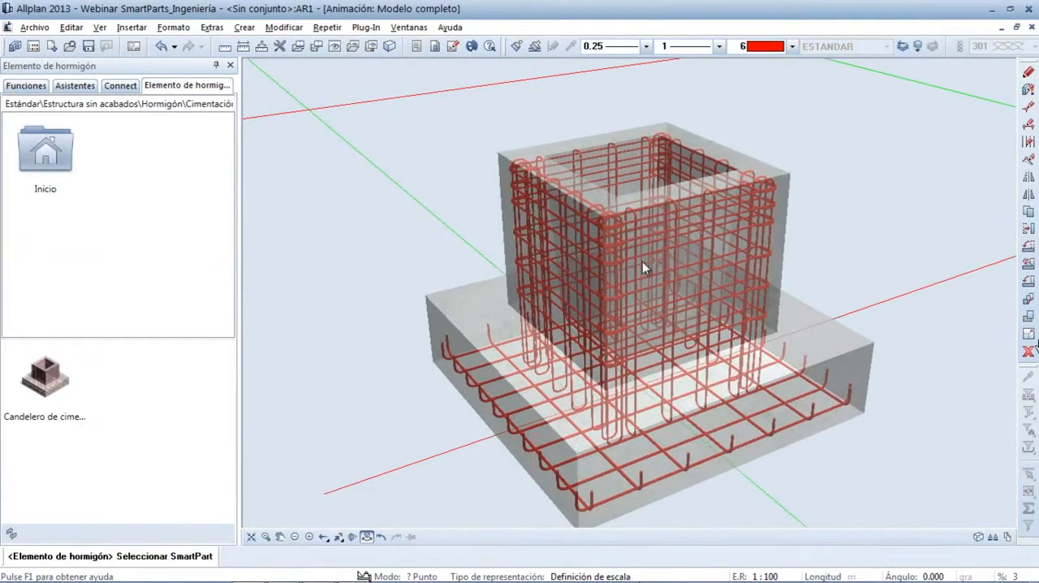
click(1018, 28)
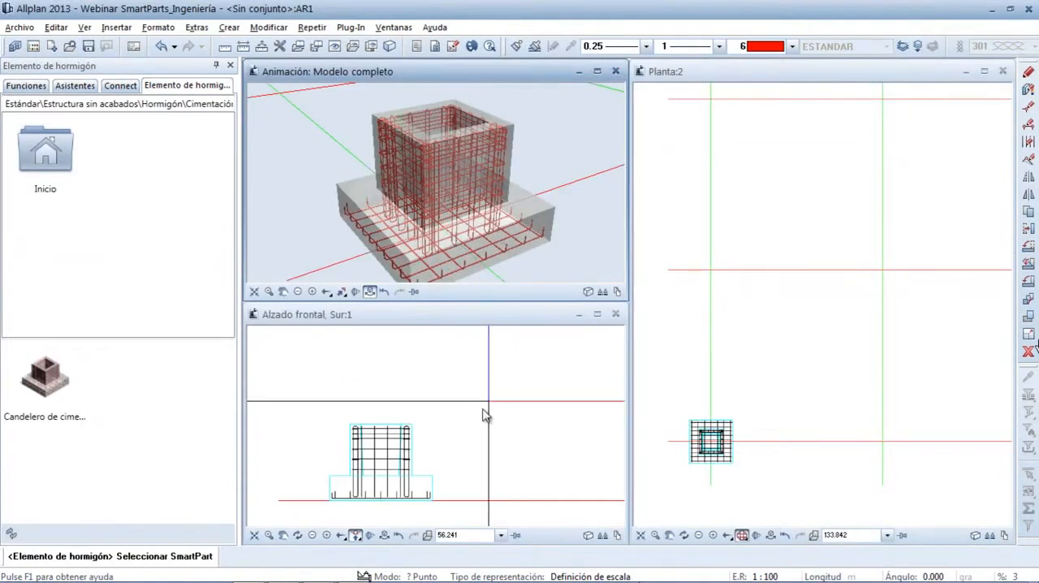
Open the placed foundation for editing and stretch its sleeve with the handles to height 1.700, length 1.400 and depth 1.480
key(Escape)
click(418, 479)
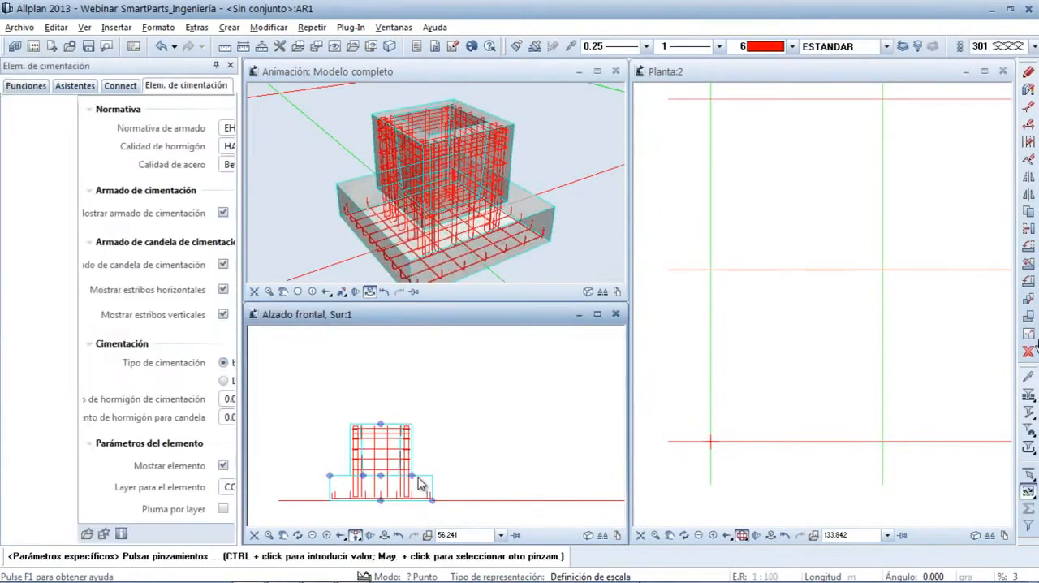
scroll(361, 471, up, 3)
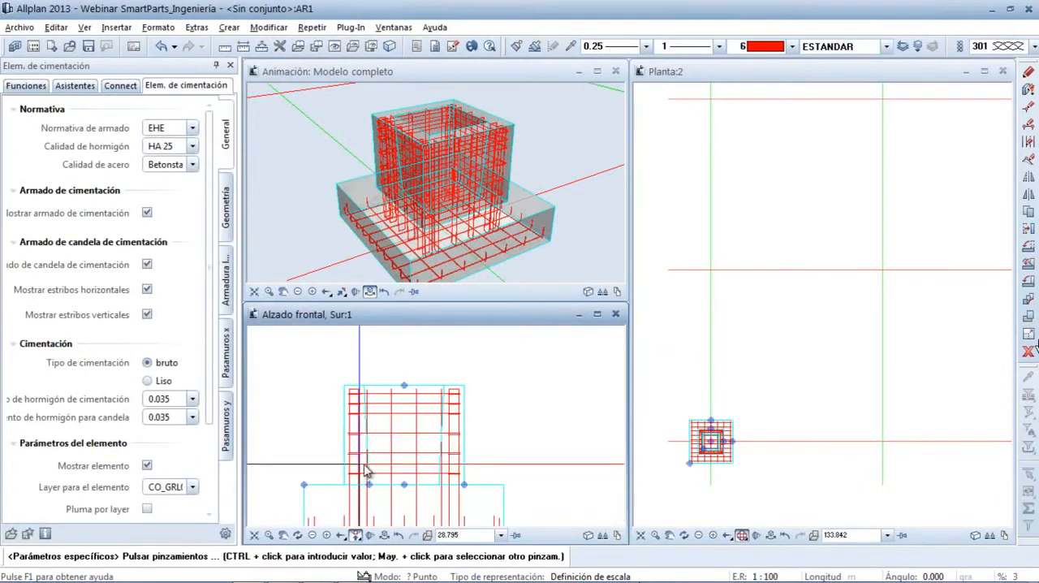
scroll(401, 443, down, 2)
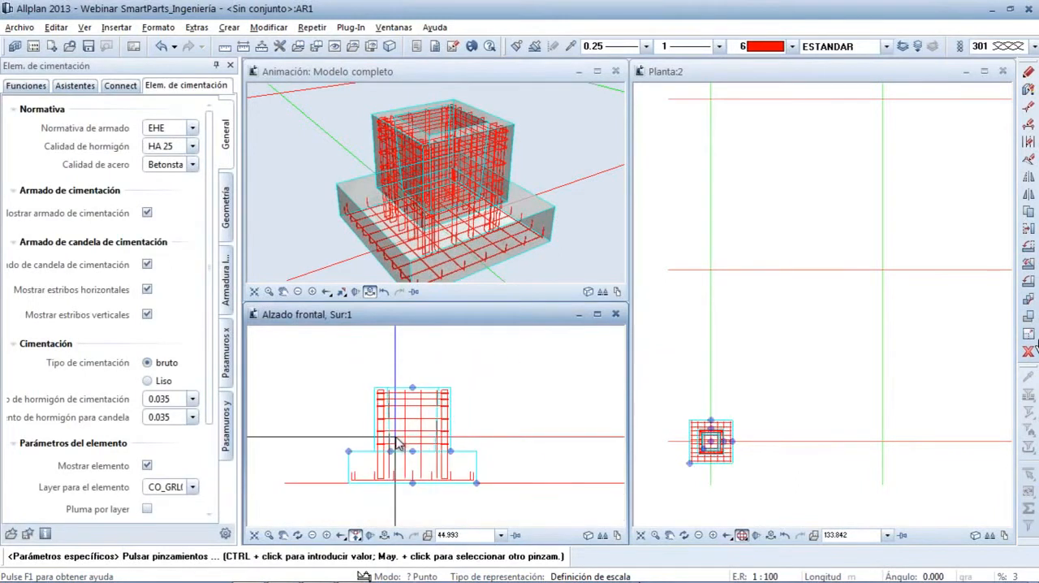
click(413, 395)
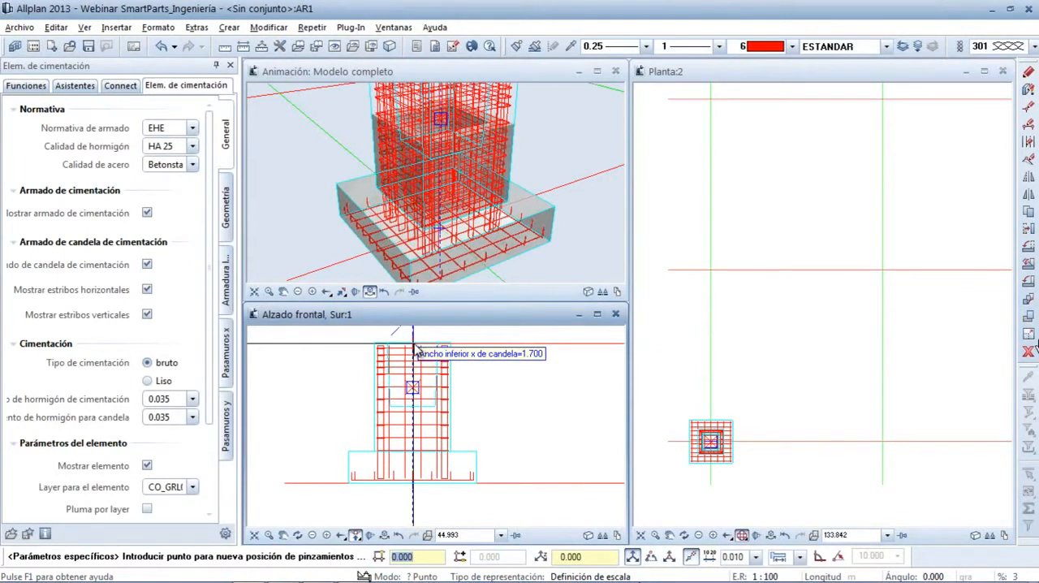
click(414, 348)
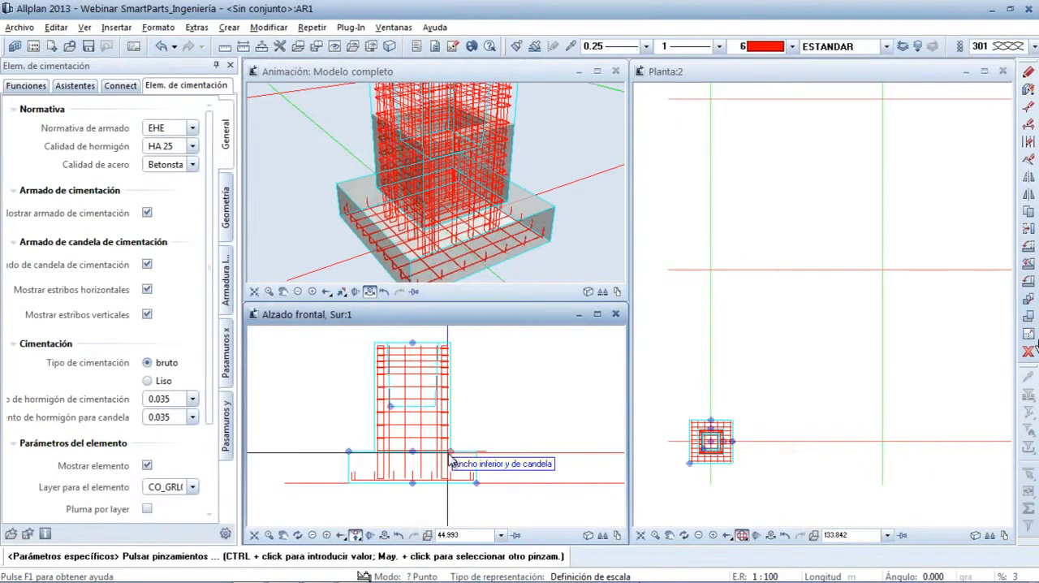
click(450, 453)
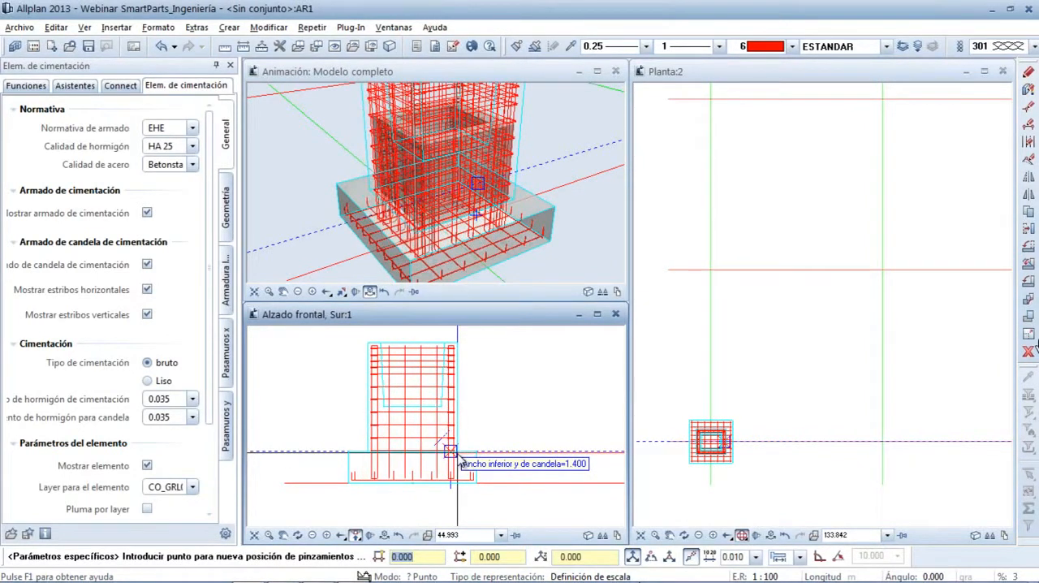
click(460, 460)
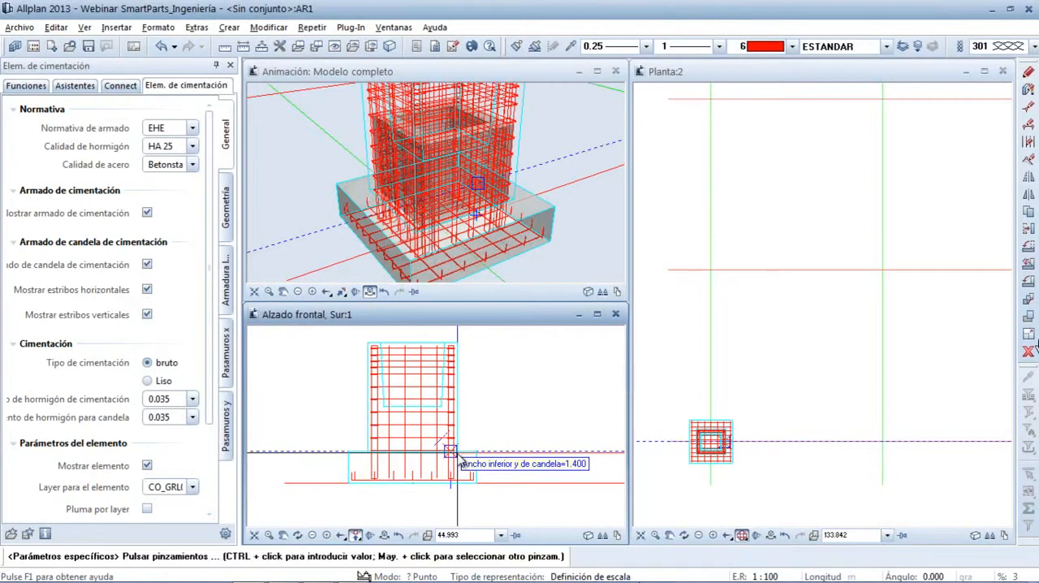
click(386, 414)
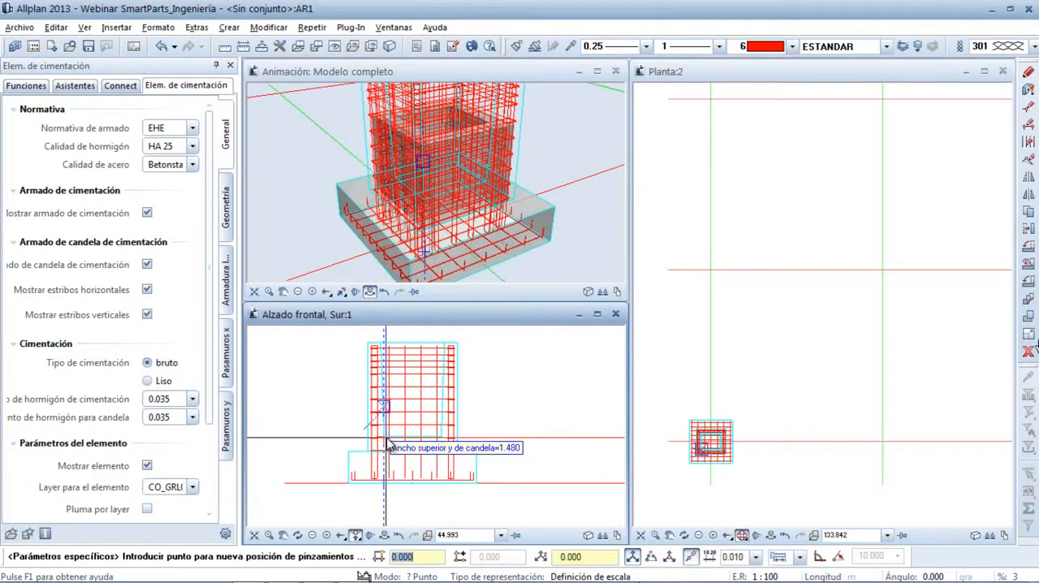
click(387, 445)
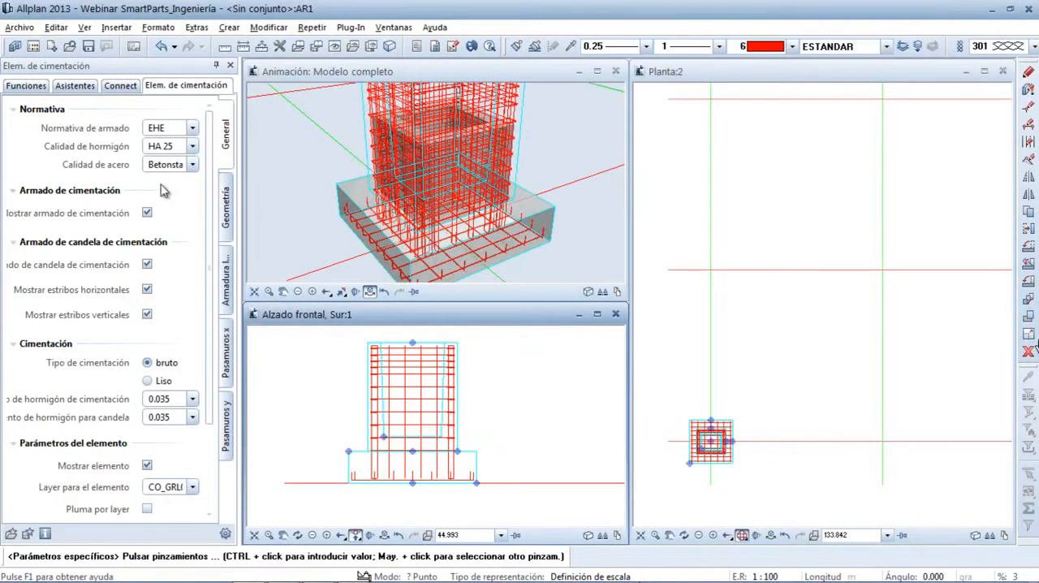
Set the sleeve's length, width, height and depth to 1.000 each in the geometry parameters and finish editing the foundation
click(228, 221)
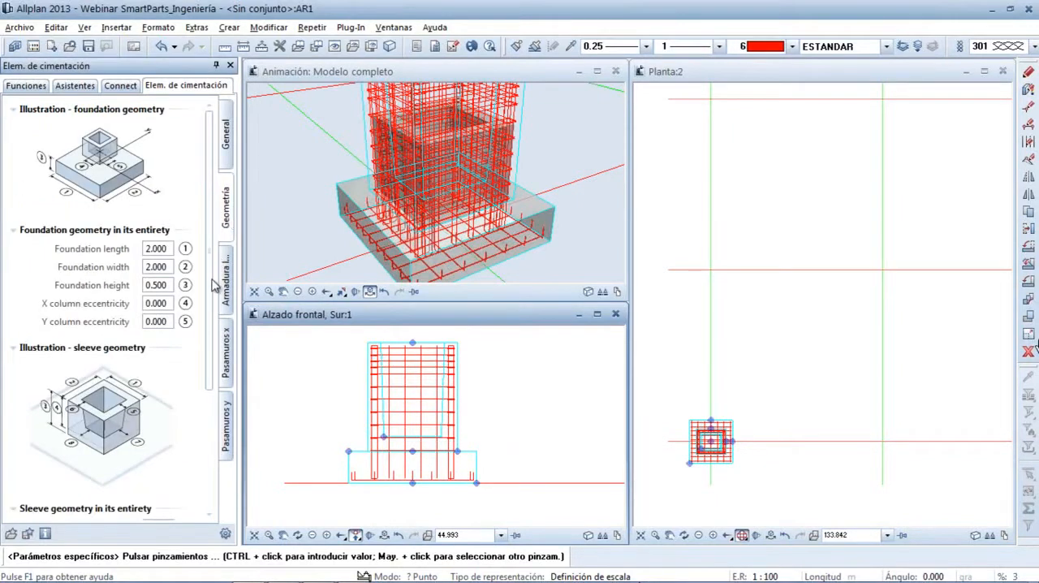
scroll(215, 345, down, 3)
scroll(214, 390, down, 3)
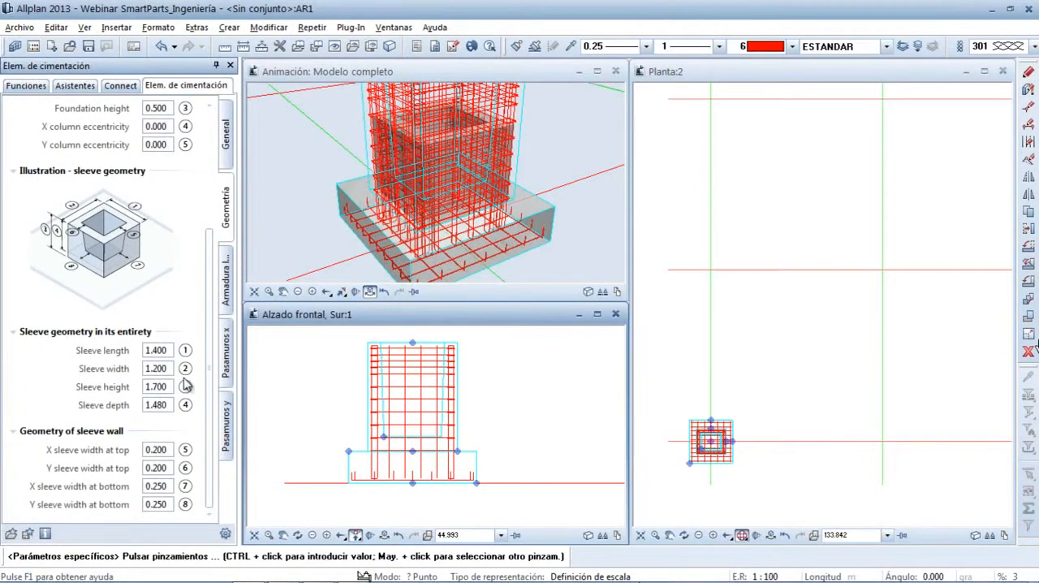
click(170, 350)
text(1)
key(Tab)
text(1)
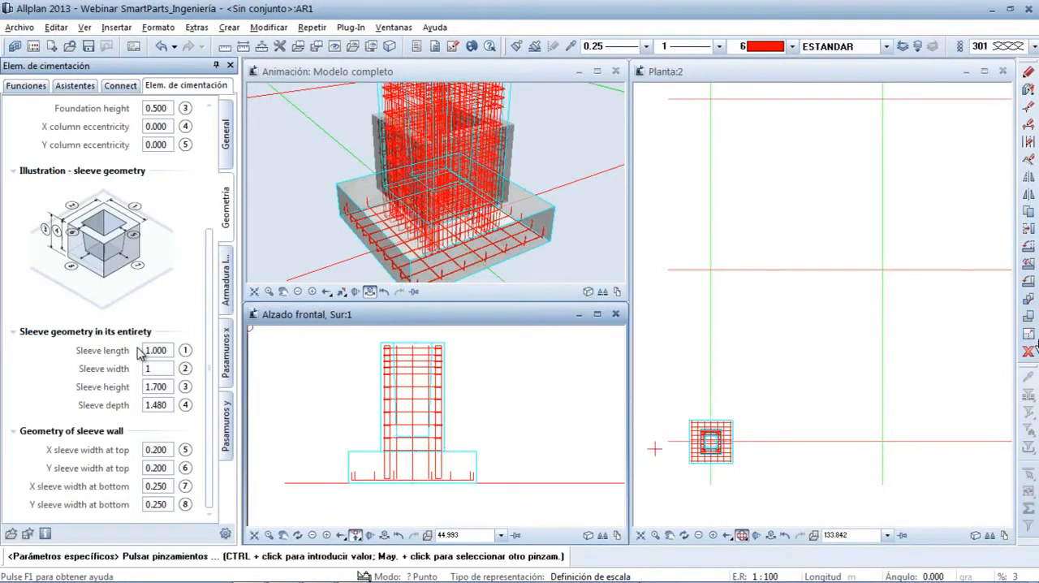
key(Tab)
text(1)
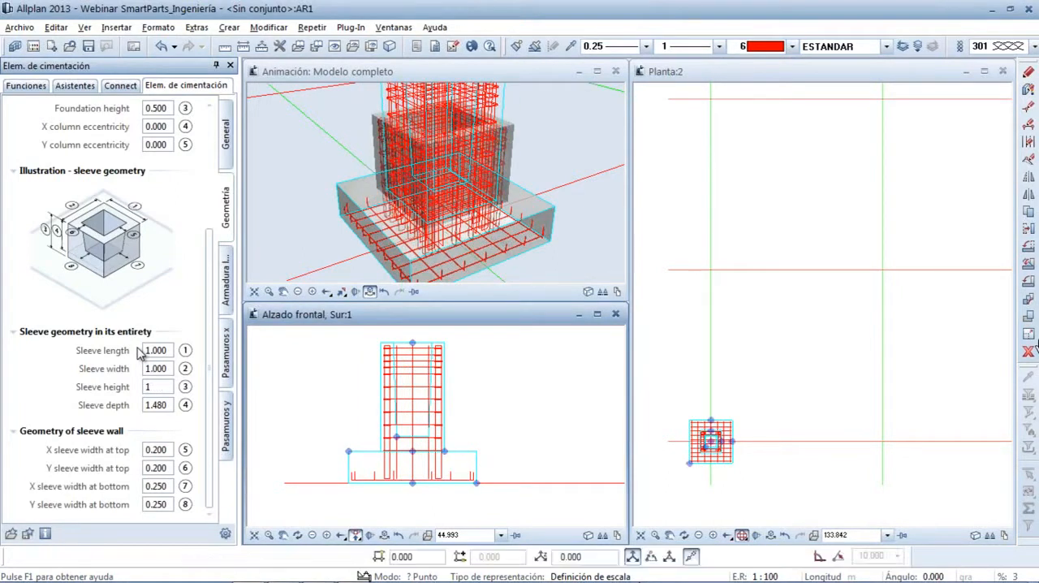
key(Tab)
text(1)
key(Tab)
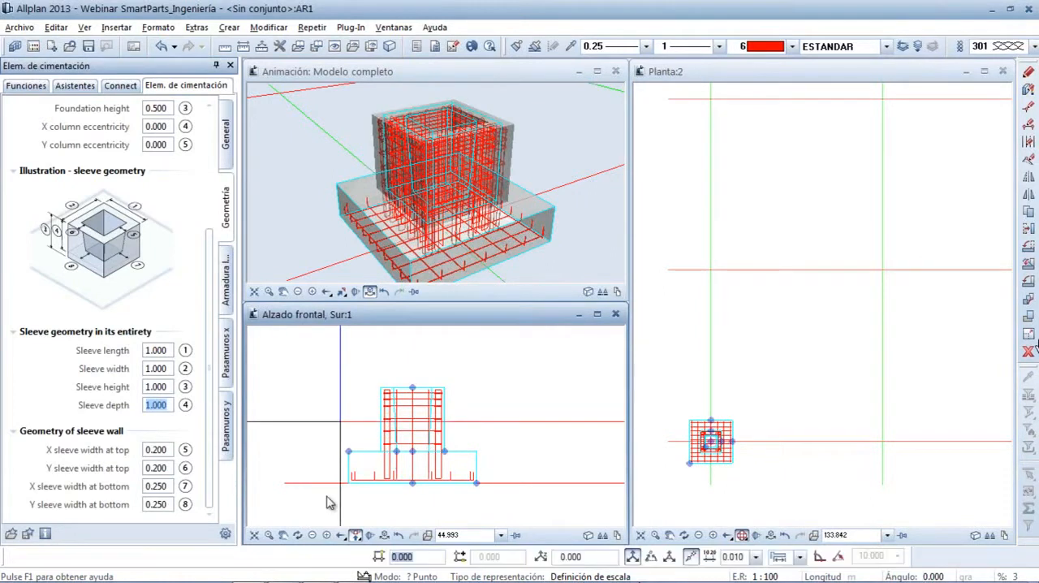
key(Escape)
key(Escape)
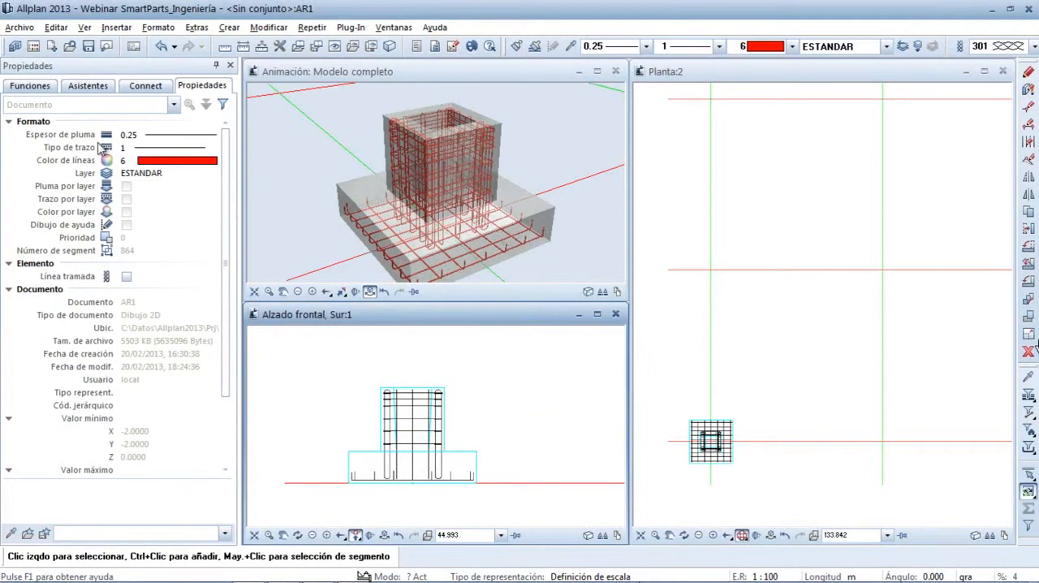
Start a concrete column SmartPart from the Pilares library and set its number of corbels (Número de ménsulas) to 2
click(31, 89)
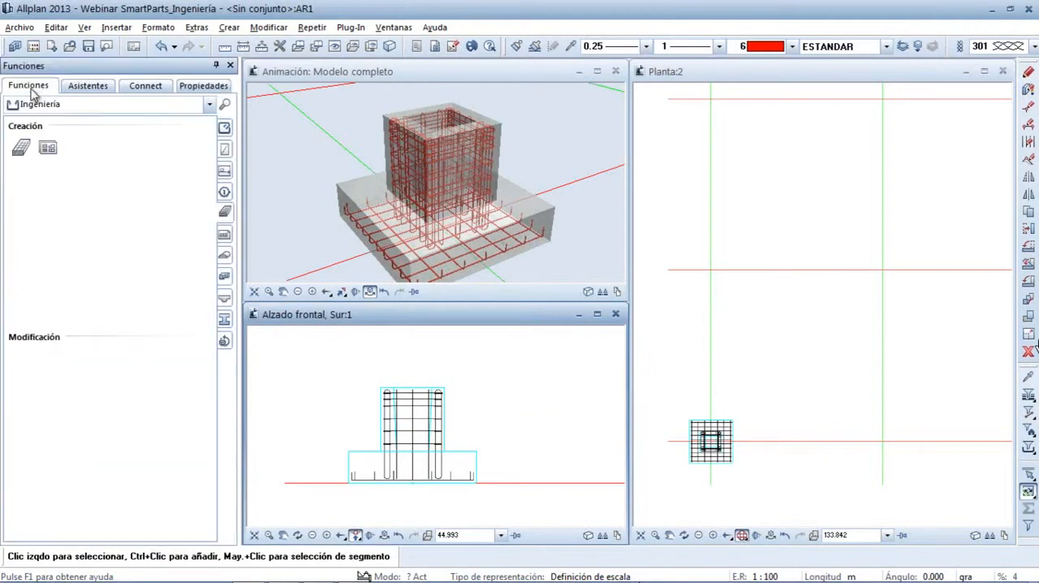
click(21, 147)
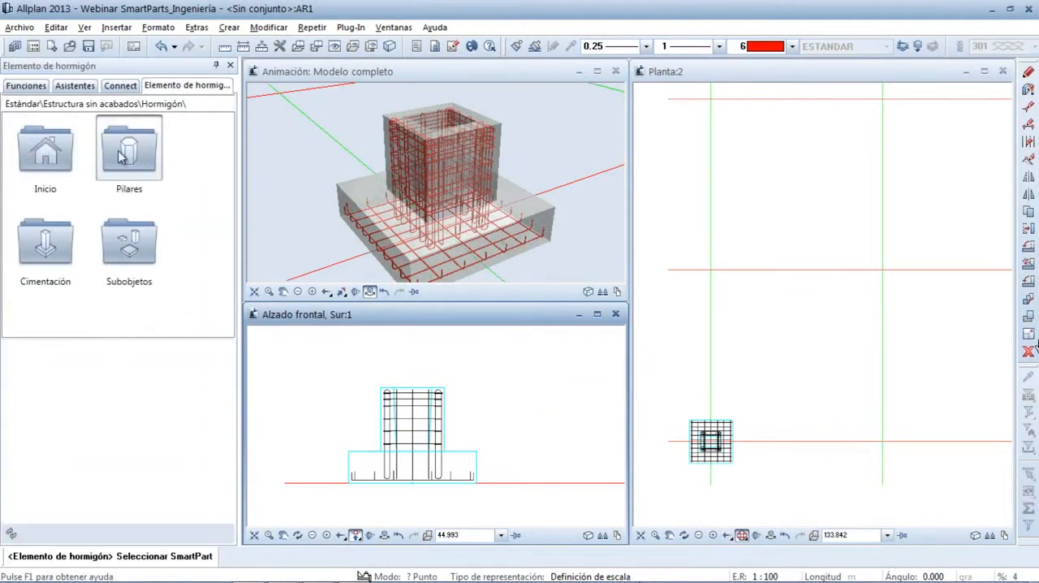
double_click(119, 156)
double_click(47, 375)
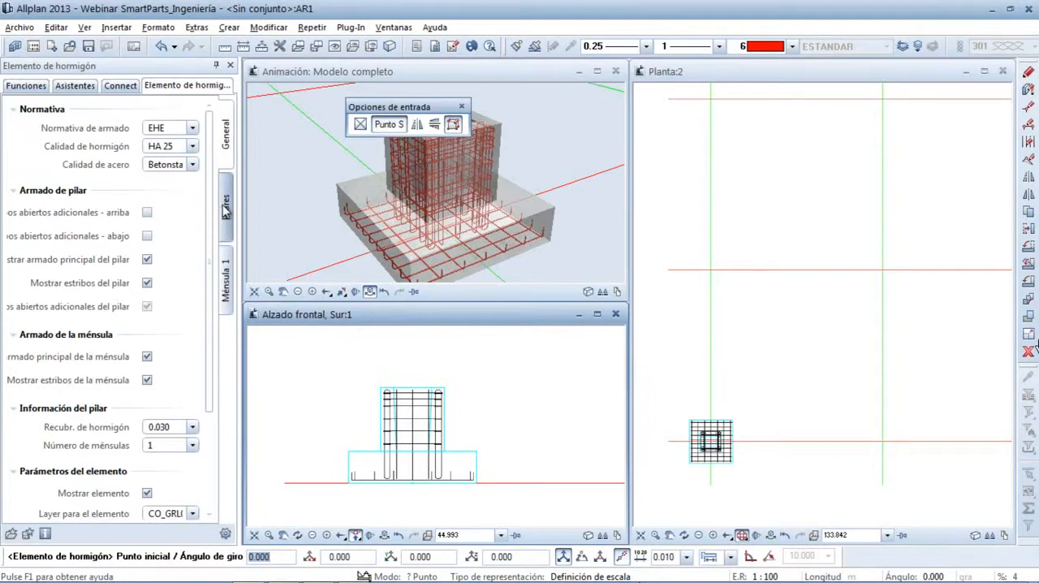
click(194, 447)
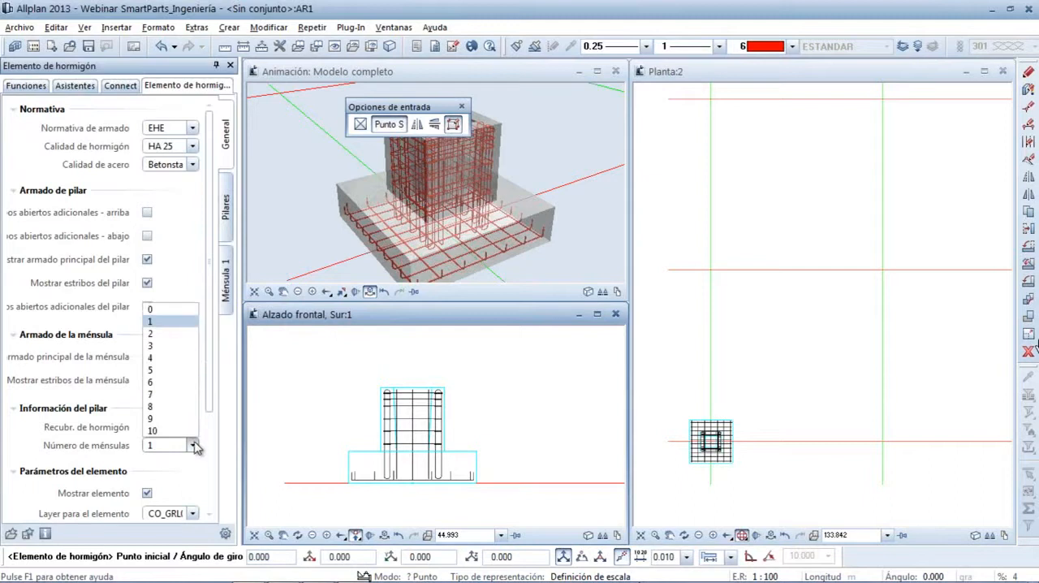
click(177, 333)
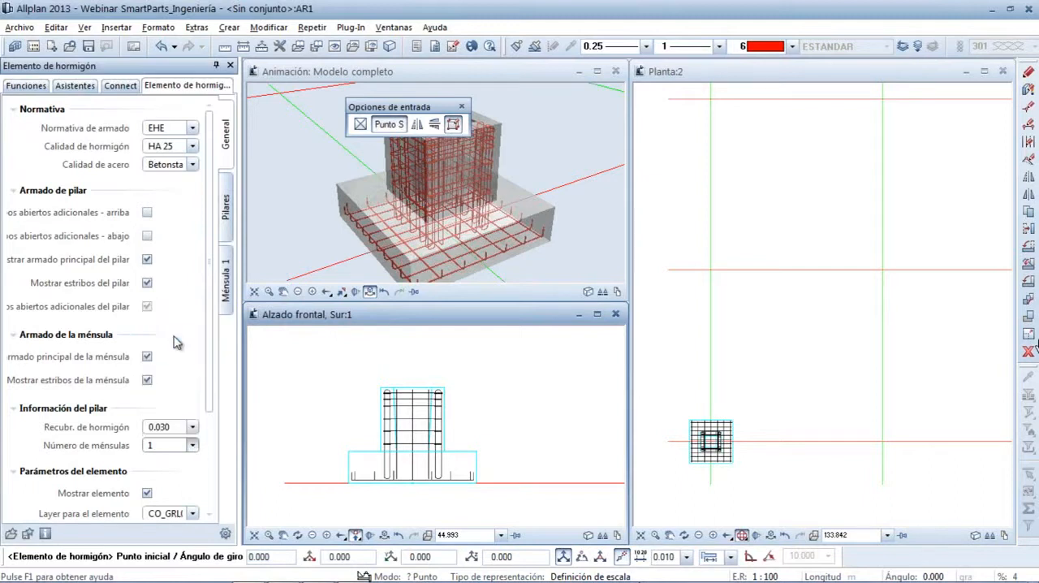
Set the column geometry to width 0.500, depth 0.500 and height 8.000
click(227, 213)
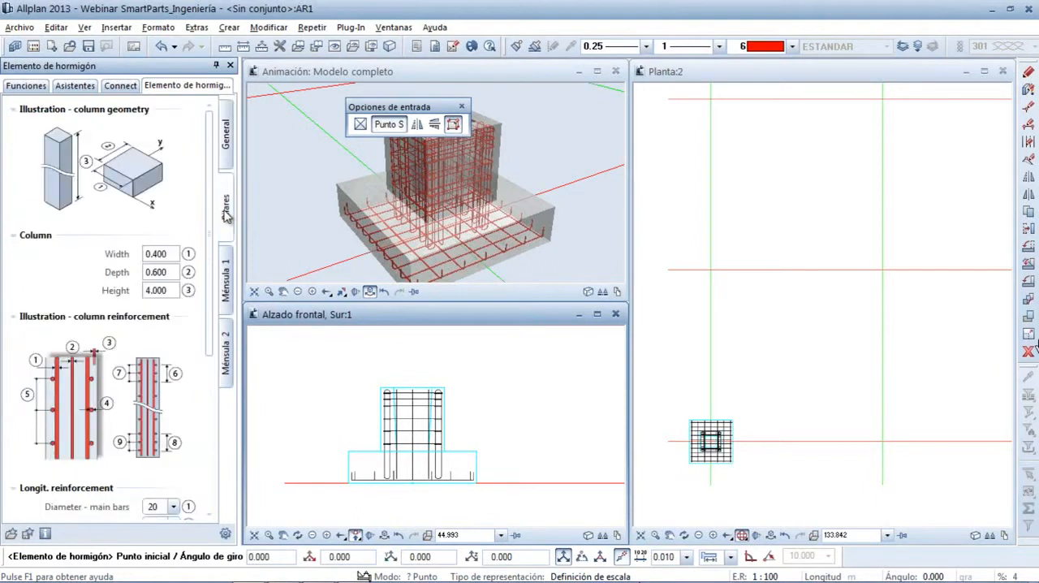
click(149, 254)
text(0.5)
key(Tab)
text(0.5)
key(Tab)
text(8)
key(Return)
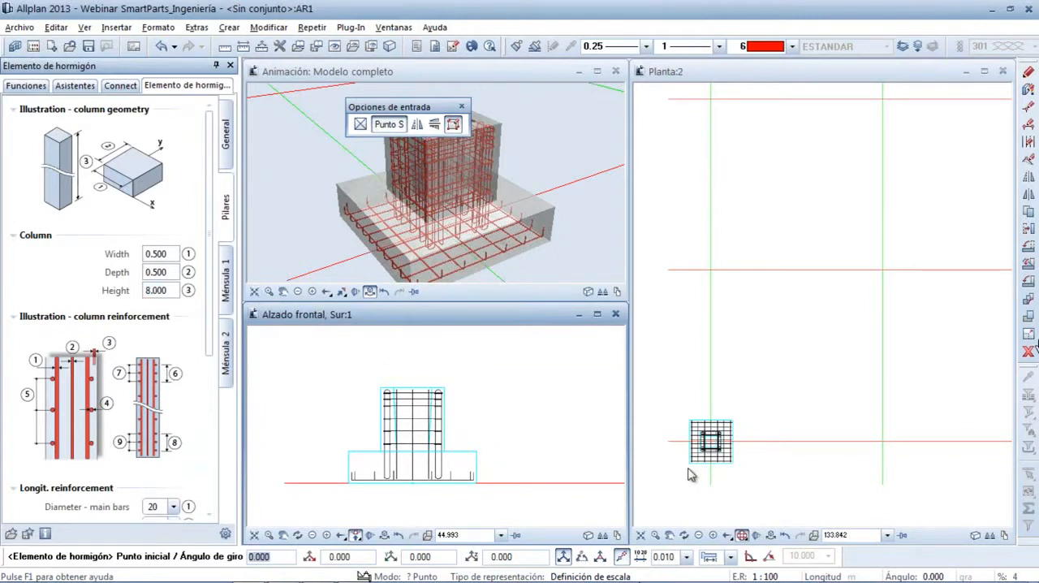
Place the column in plan with its base centred inside the foundation's sleeve
middle_drag(752, 478, 680, 411)
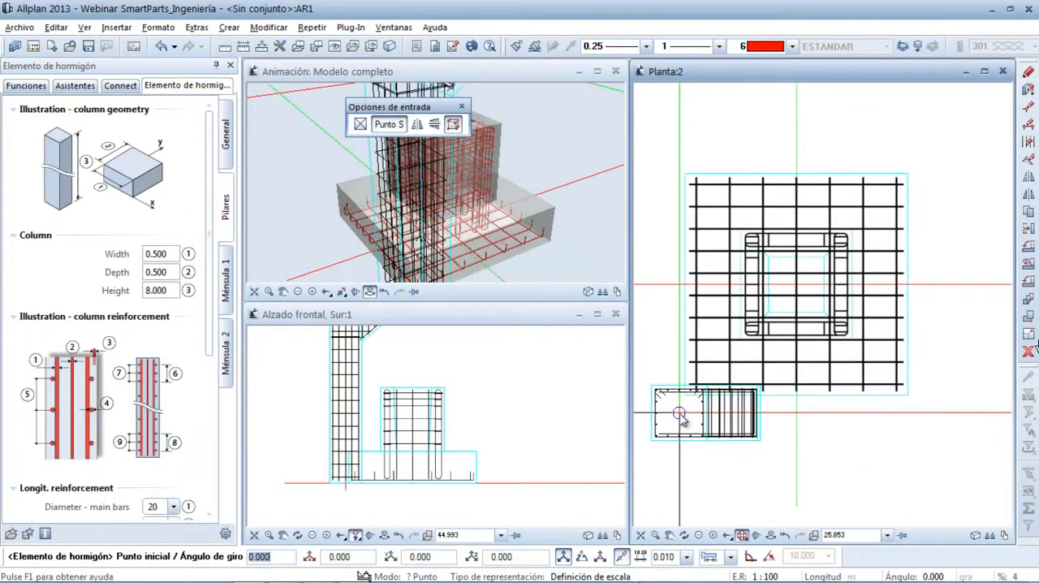
click(796, 284)
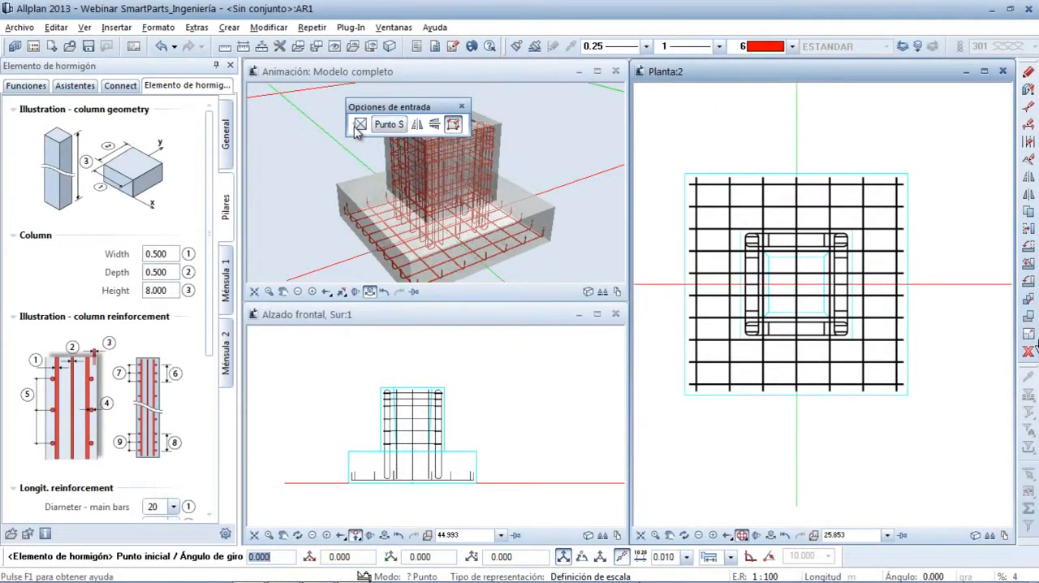
click(770, 320)
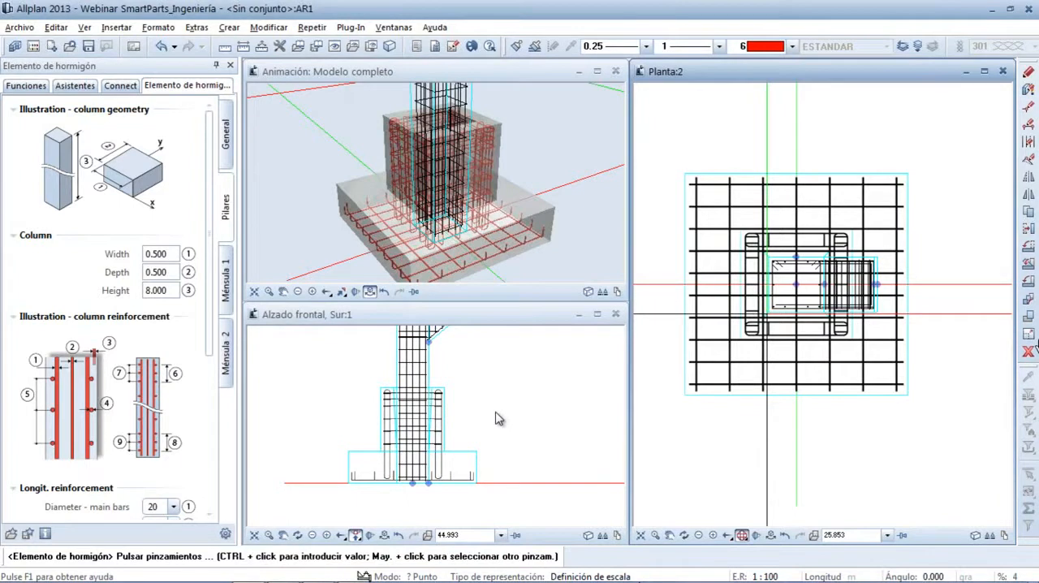
Raise the column's lower corbel with its handle in the front elevation to a height of about 4.340
middle_drag(507, 383, 492, 487)
scroll(492, 487, down, 2)
scroll(495, 494, down, 2)
scroll(510, 459, down, 2)
middle_drag(520, 417, 494, 399)
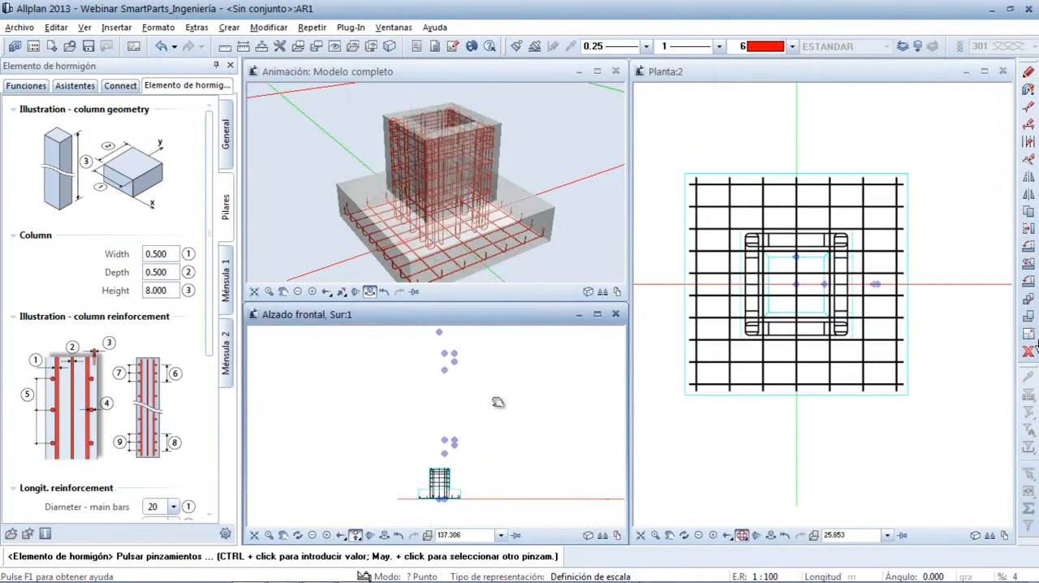
drag(528, 304, 539, 62)
middle_drag(507, 137, 497, 246)
scroll(475, 322, up, 2)
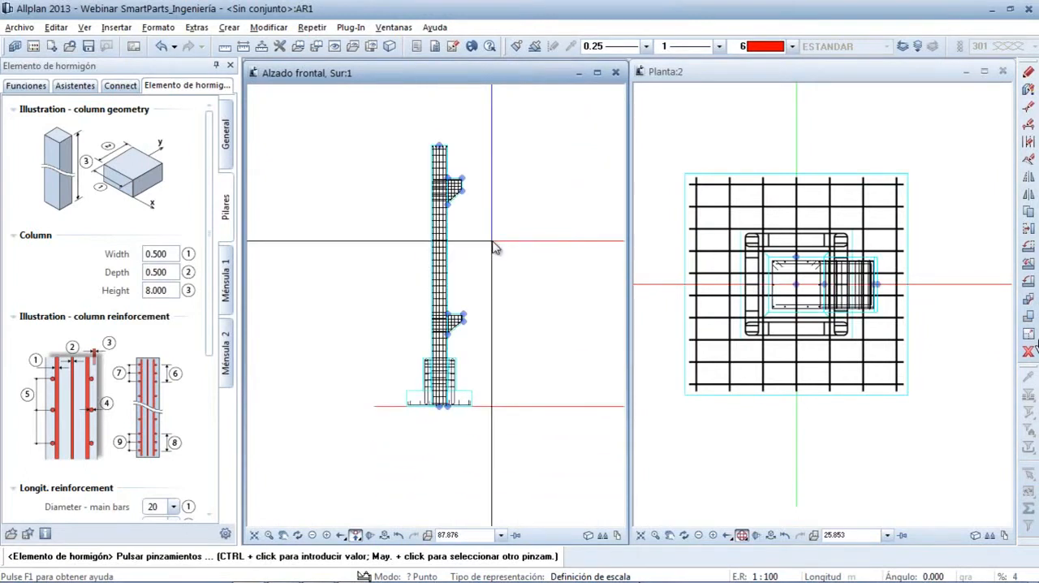
click(453, 321)
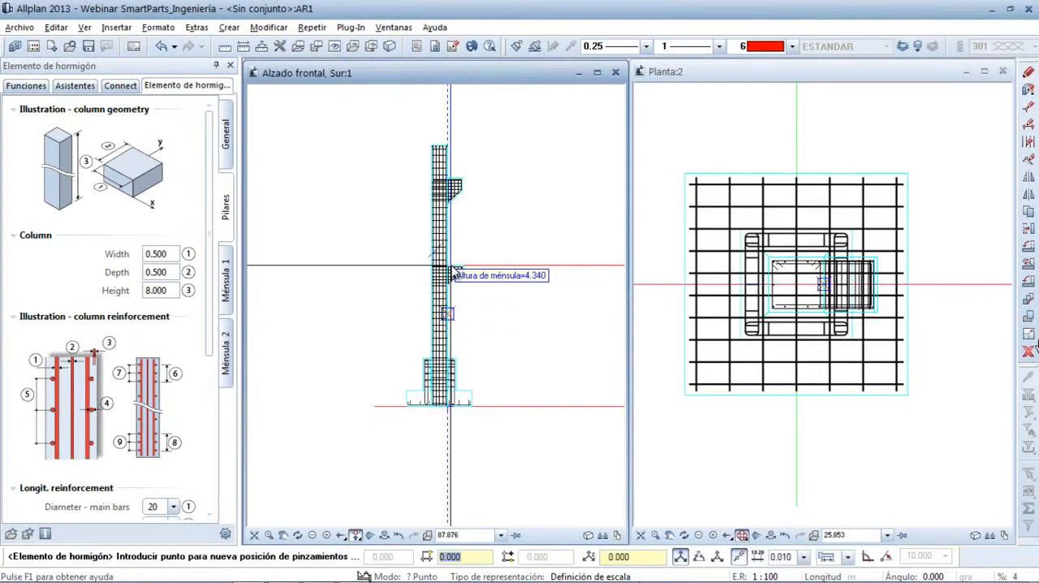
click(453, 274)
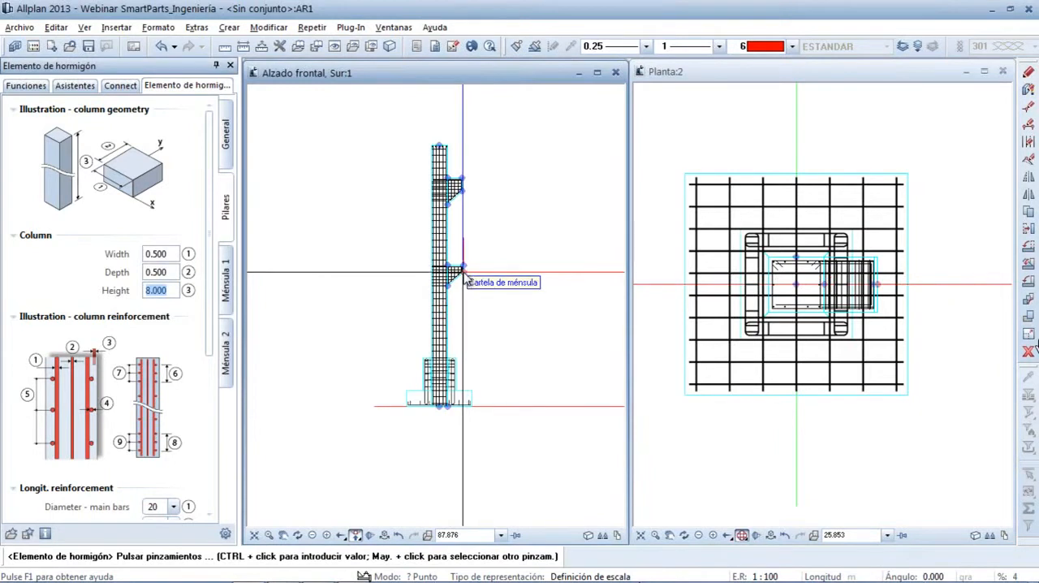
Try to set the lower corbel's height to 5.500, length to 0.500, thickness to 1.000 and haunch to 0.500
scroll(467, 277, up, 3)
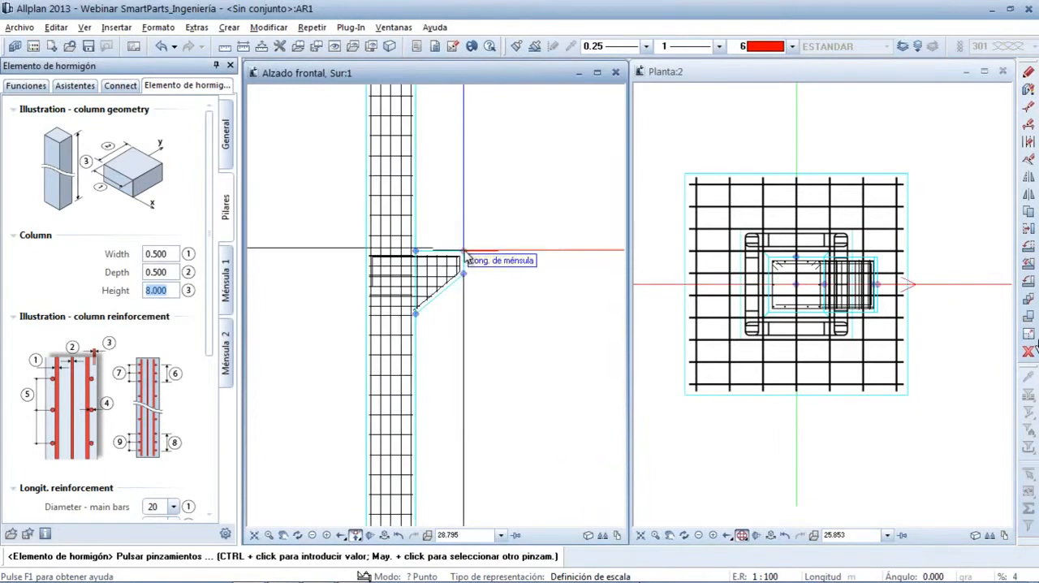
click(466, 256)
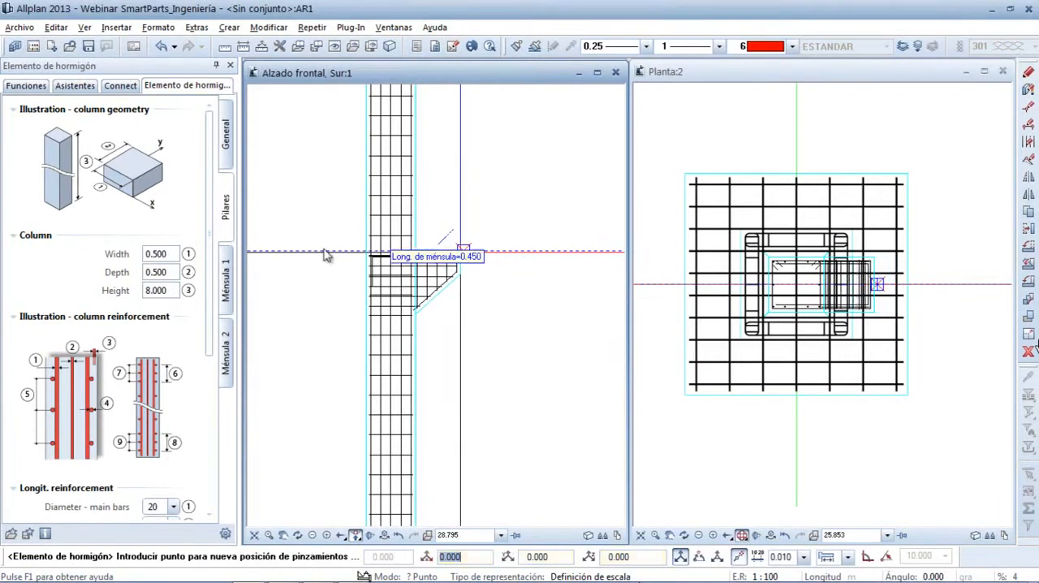
click(227, 274)
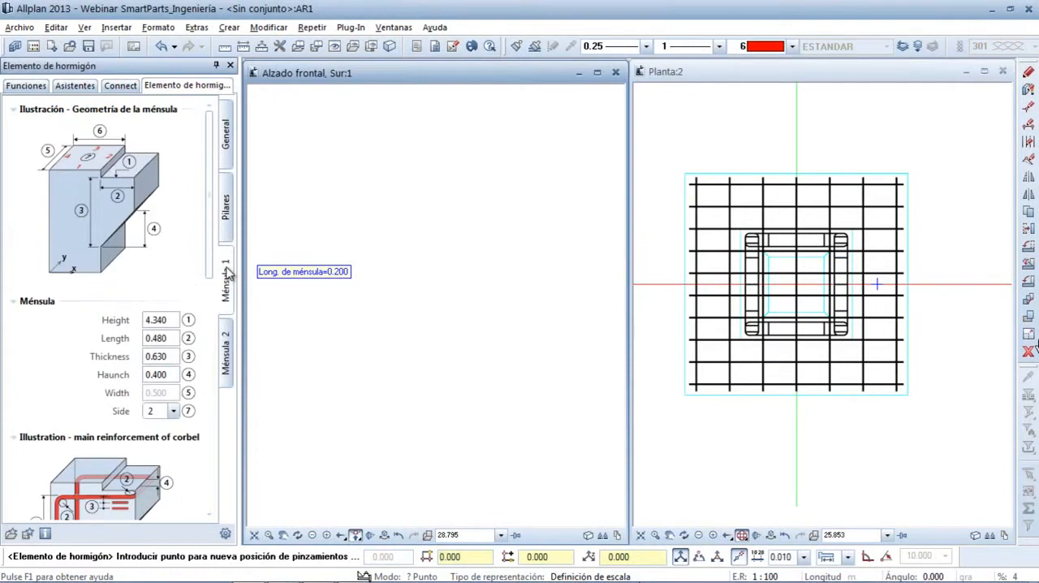
drag(211, 265, 211, 317)
drag(210, 301, 212, 276)
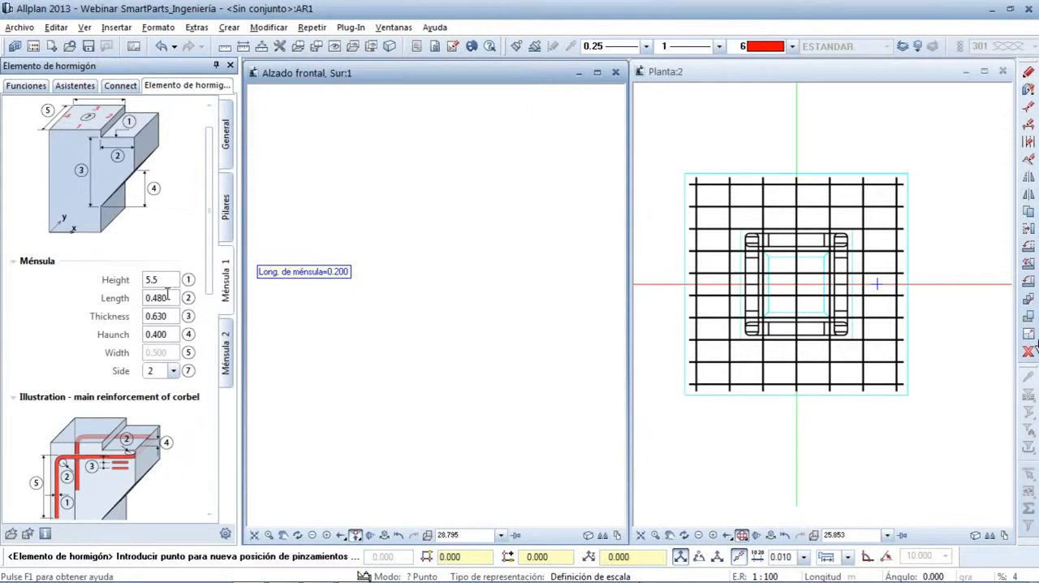
click(168, 298)
key(Tab)
key(Tab)
click(308, 318)
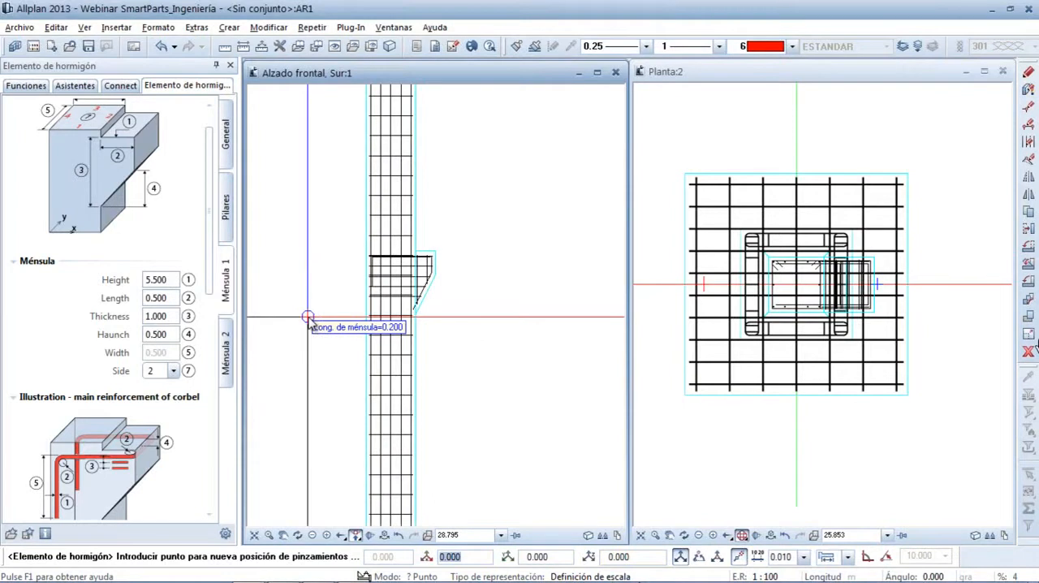
Finish the column input and inspect the column and its corbels in the elevation and the enlarged 3D view
key(Escape)
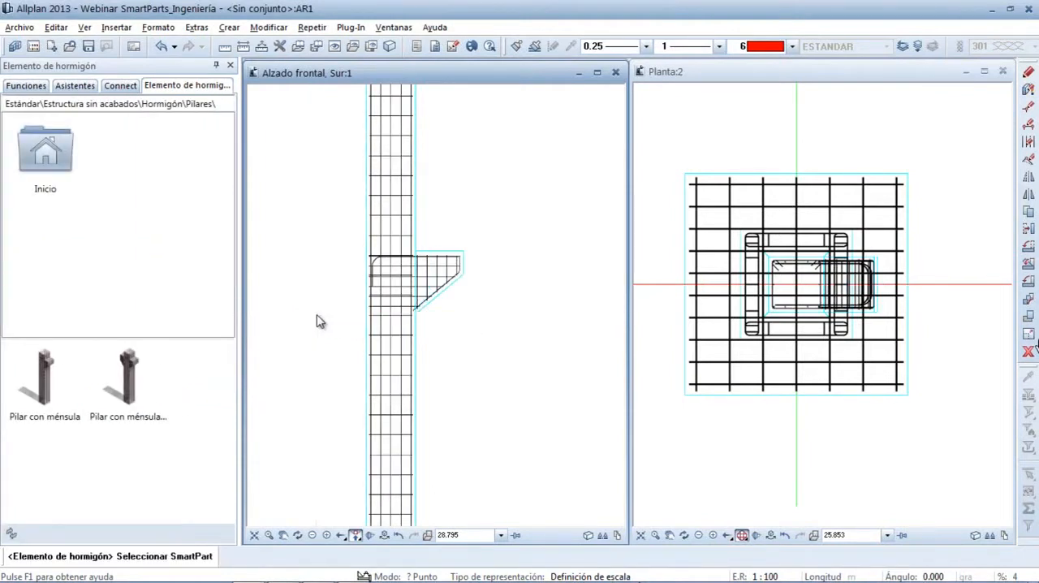
key(Escape)
scroll(319, 320, down, 5)
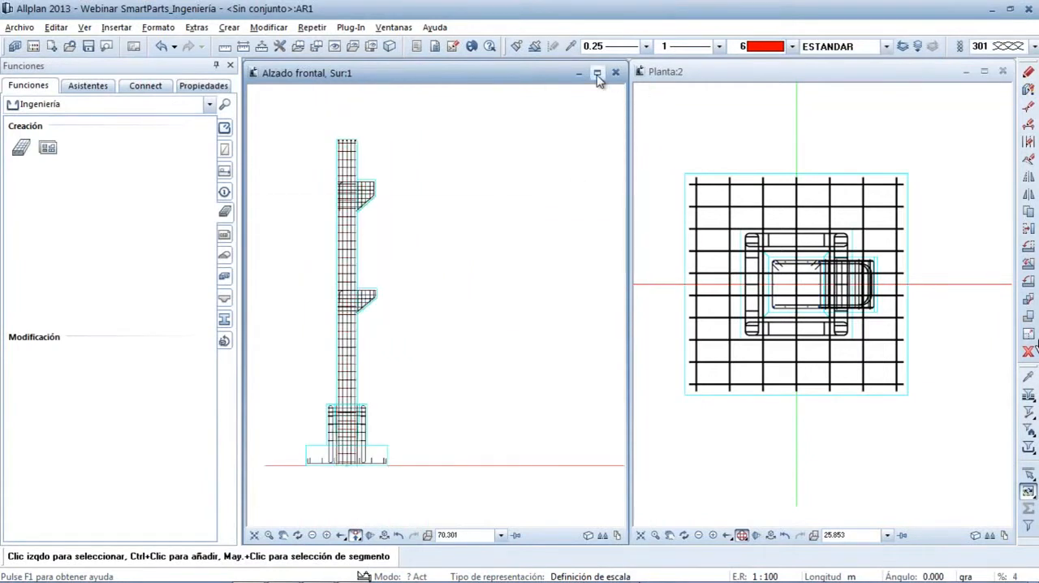
drag(557, 65, 552, 305)
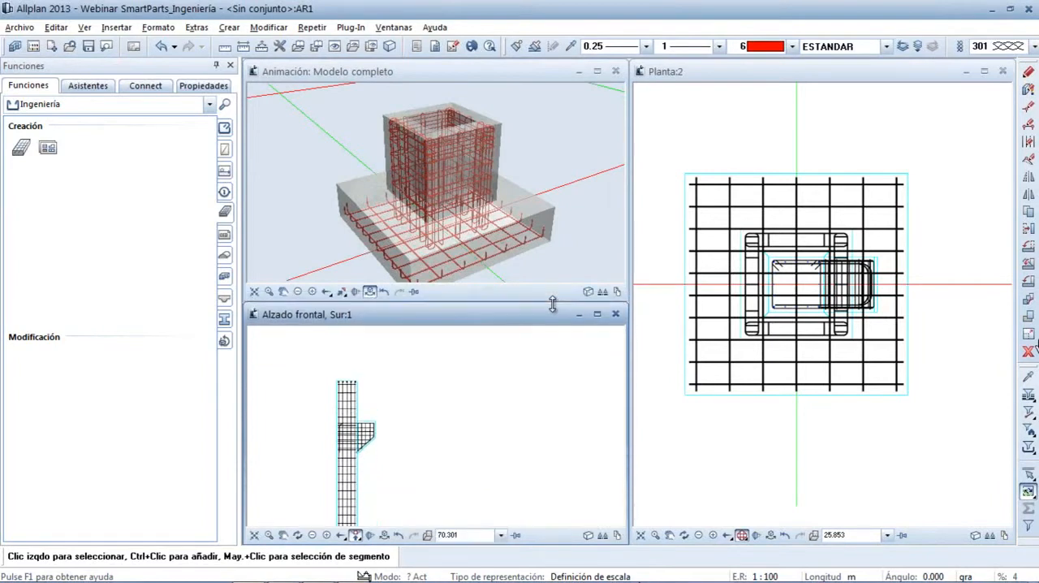
click(597, 72)
scroll(604, 164, down, 3)
middle_drag(604, 164, 554, 327)
scroll(554, 327, up, 4)
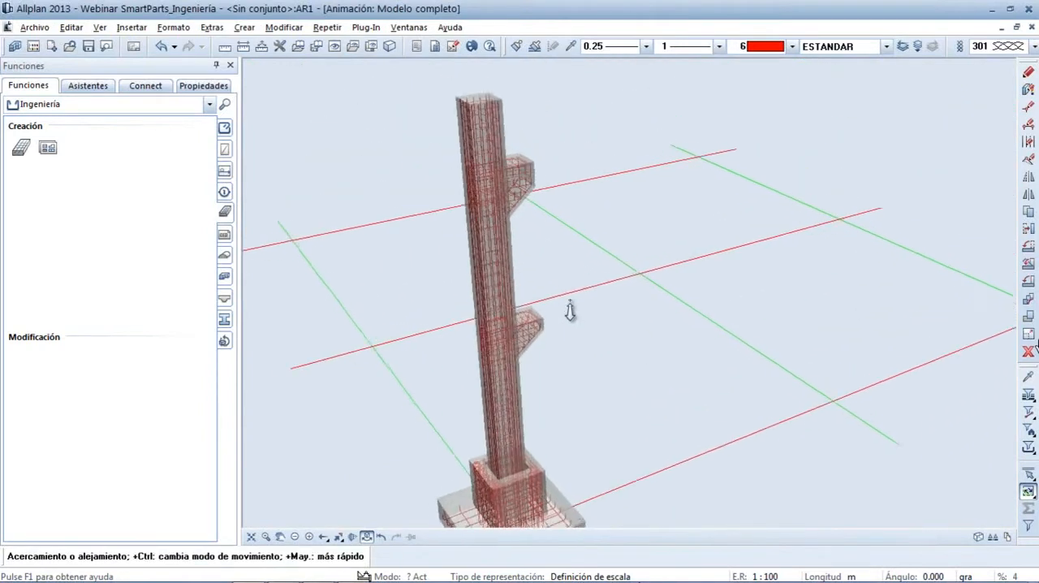
click(1016, 28)
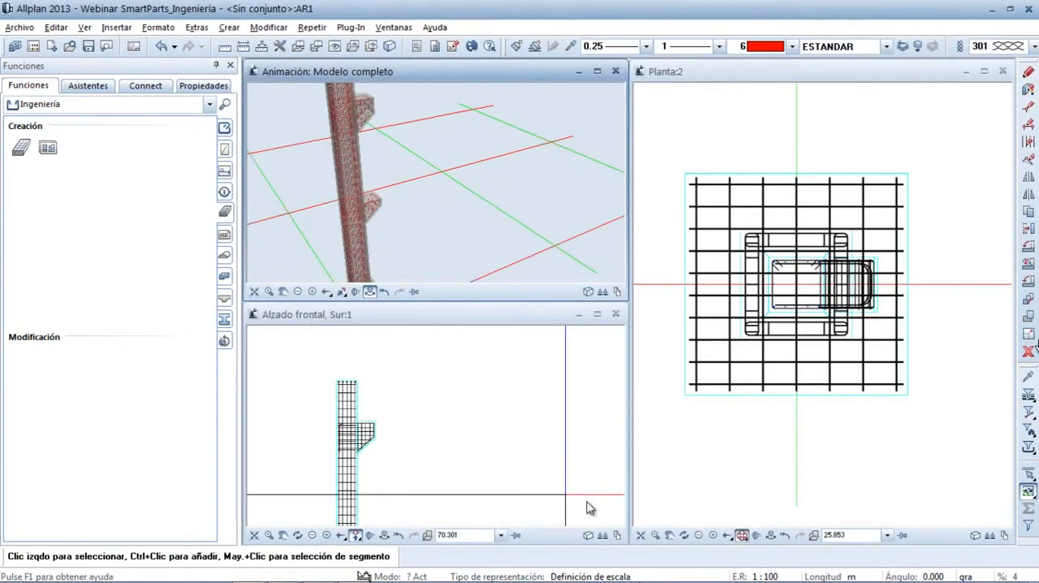
Mirror-copy the foundation and its column about the middle vertical grid axis in plan
click(640, 536)
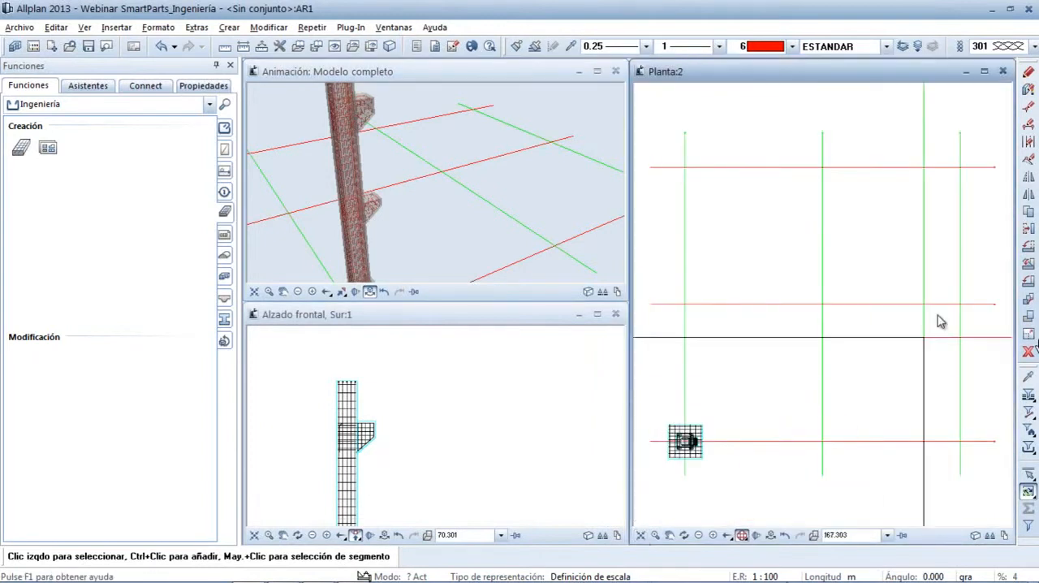
click(1029, 195)
drag(655, 395, 729, 478)
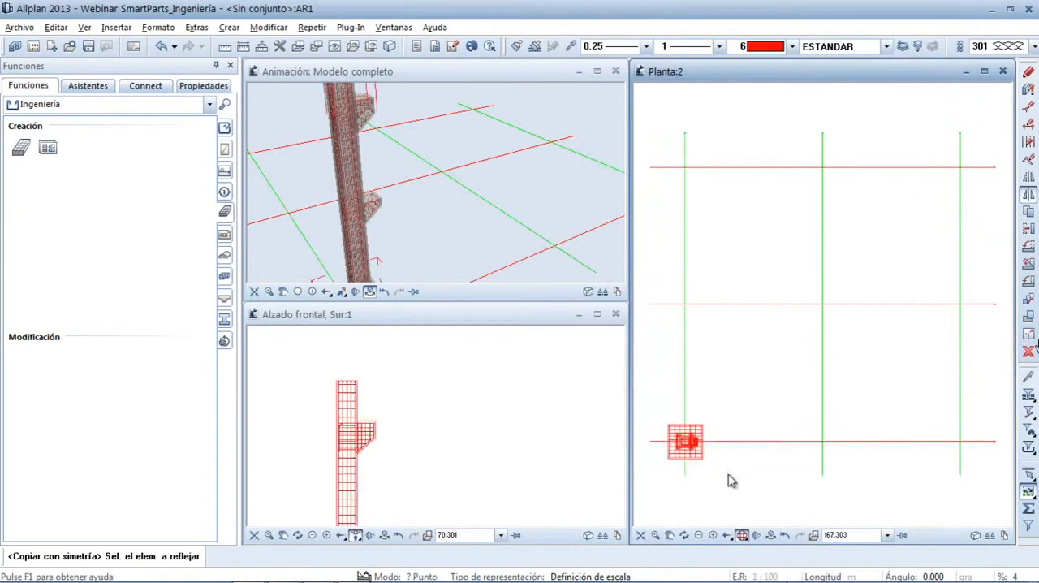
click(821, 407)
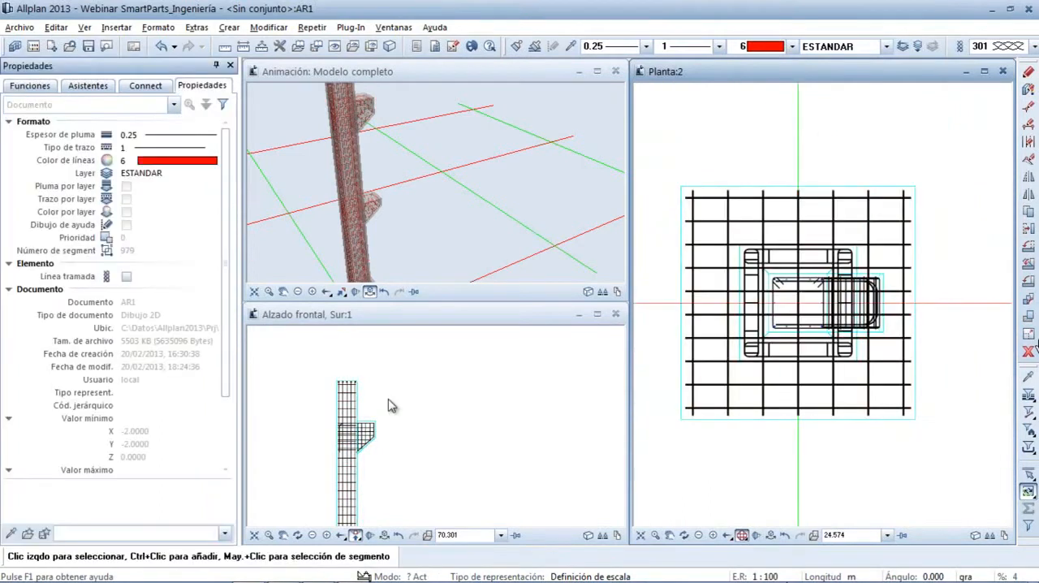
Hide the base and sleeve reinforcement of the first foundation and apply the change to all identical SmartParts
scroll(399, 172, down, 3)
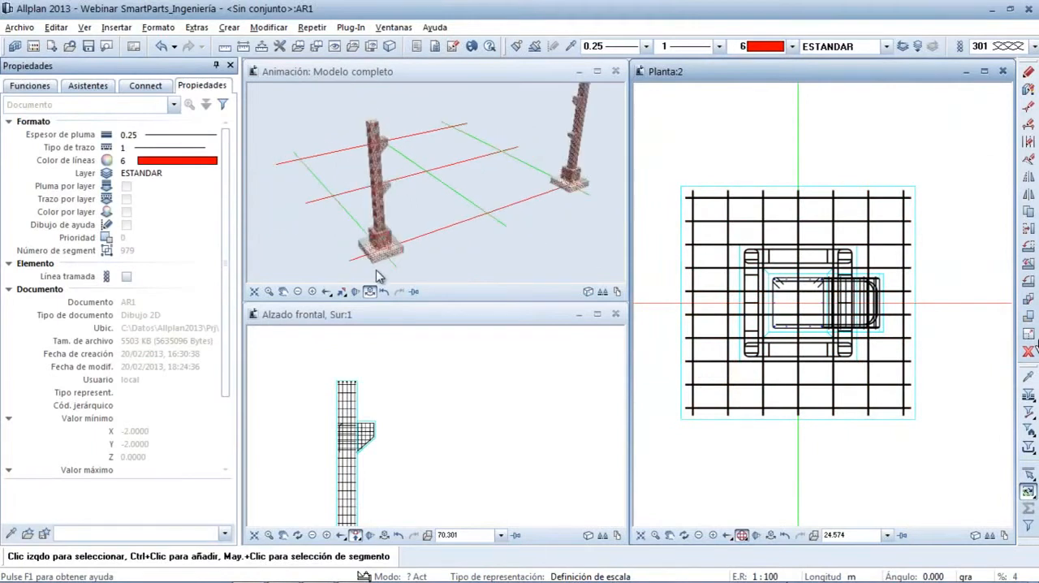
middle_drag(389, 441, 407, 405)
scroll(407, 405, down, 3)
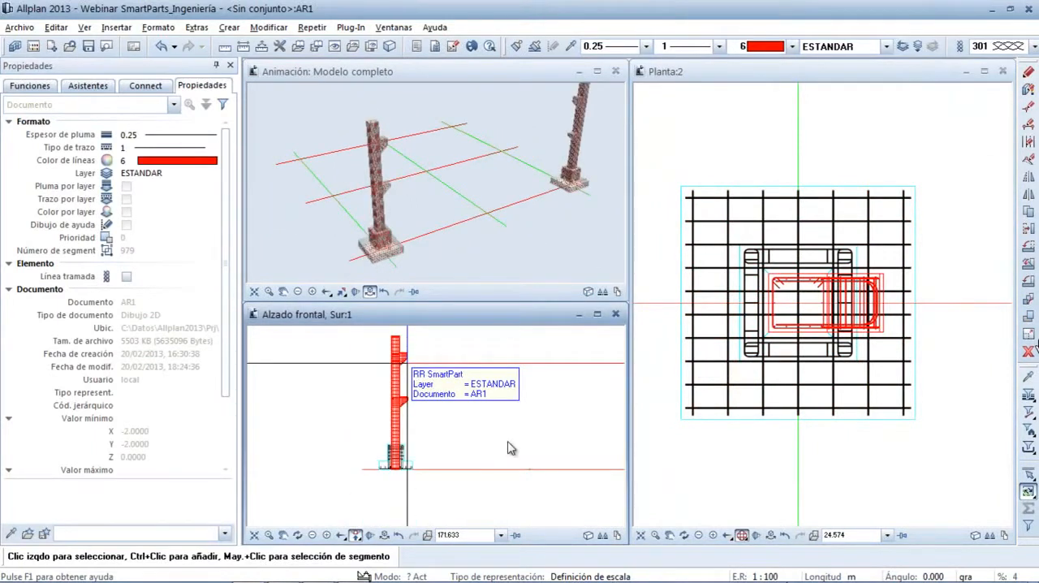
click(683, 415)
key(Delete)
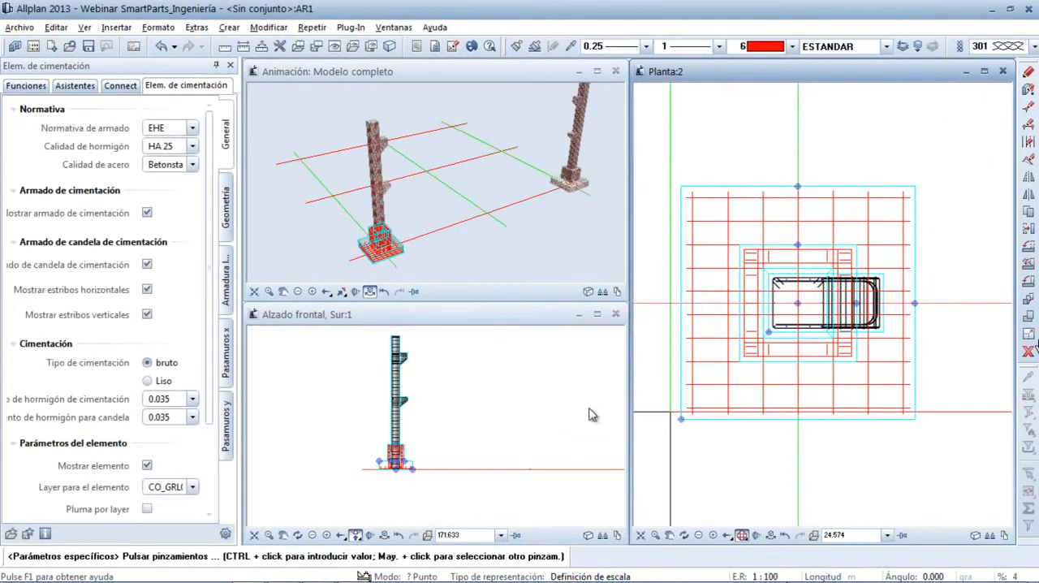
click(147, 215)
click(148, 214)
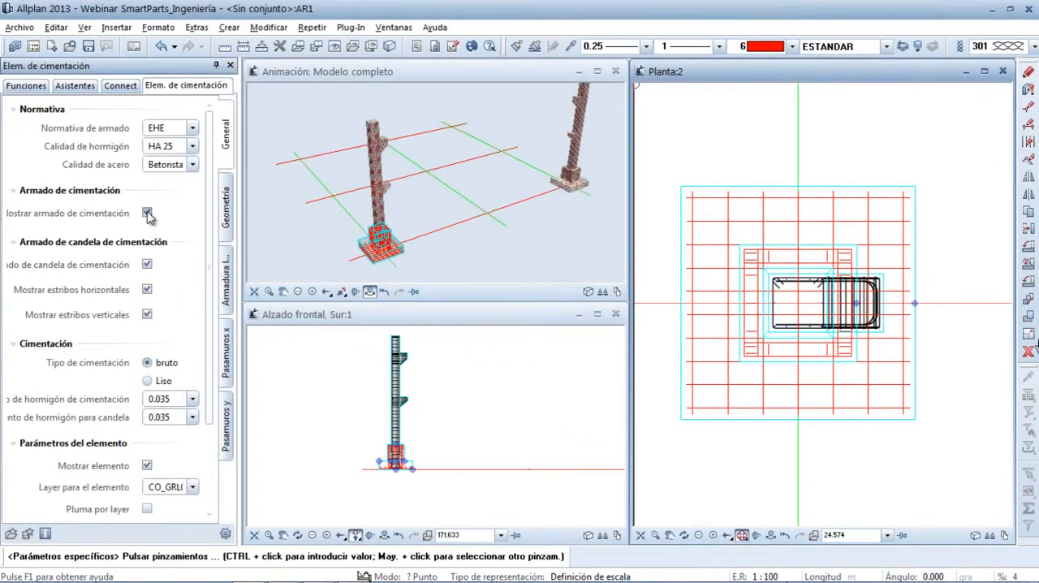
click(146, 266)
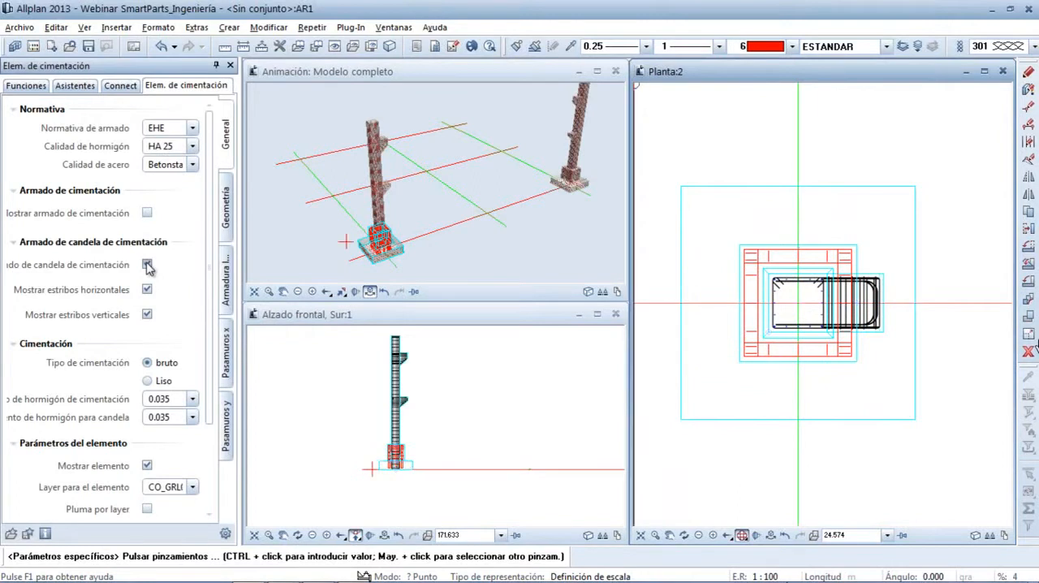
key(Escape)
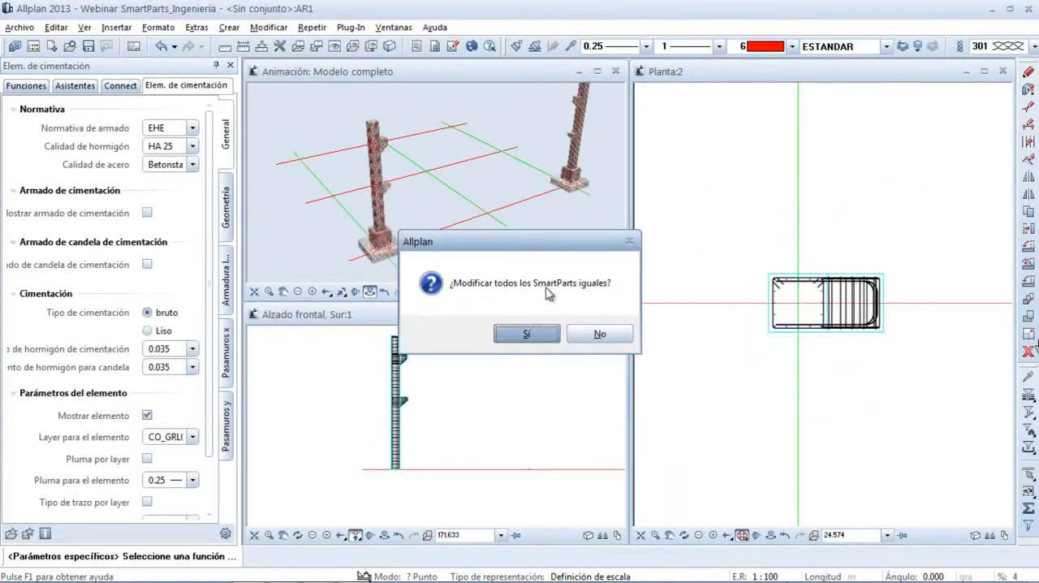
click(528, 333)
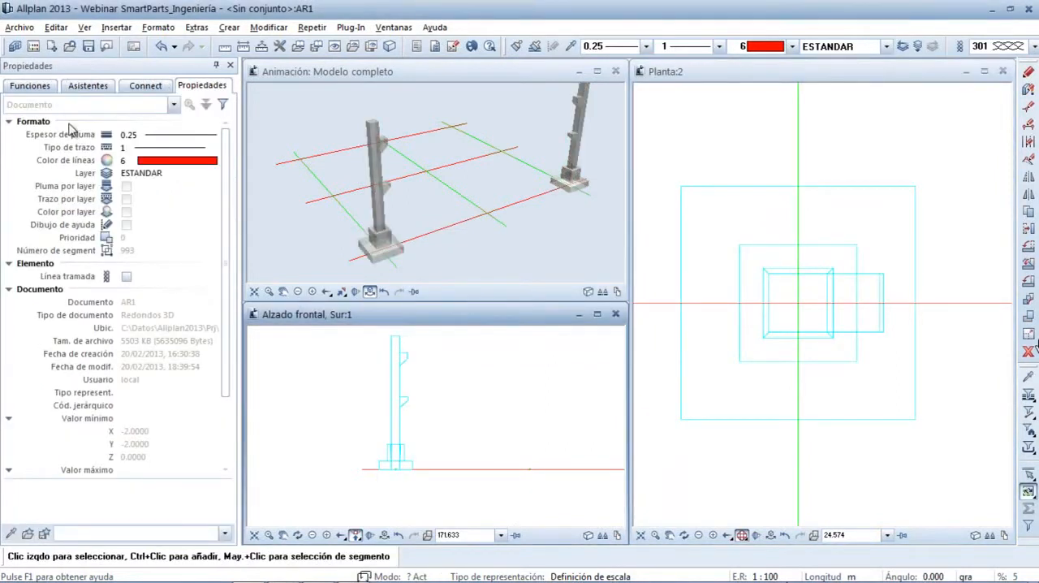
Start a concrete T-beam SmartPart (Viga en T) from the Estructura sin acabados library of the Módulos adicionales
click(34, 89)
click(37, 103)
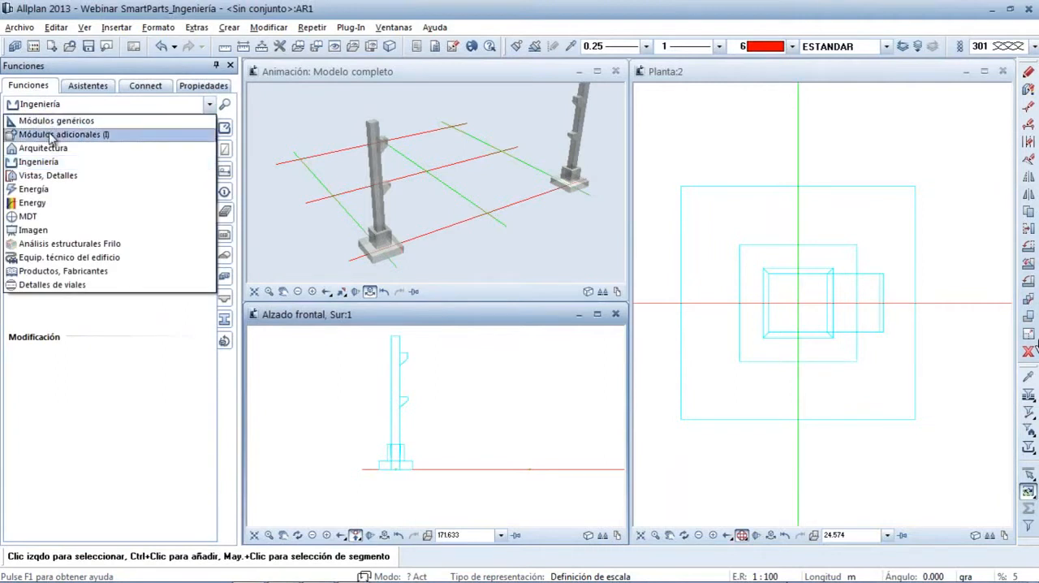
click(52, 134)
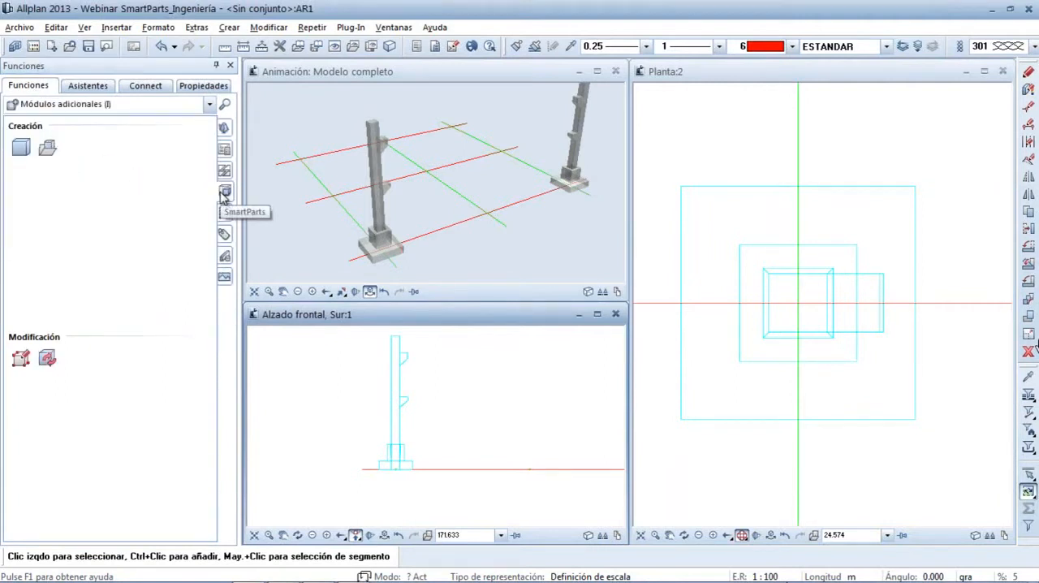
click(28, 145)
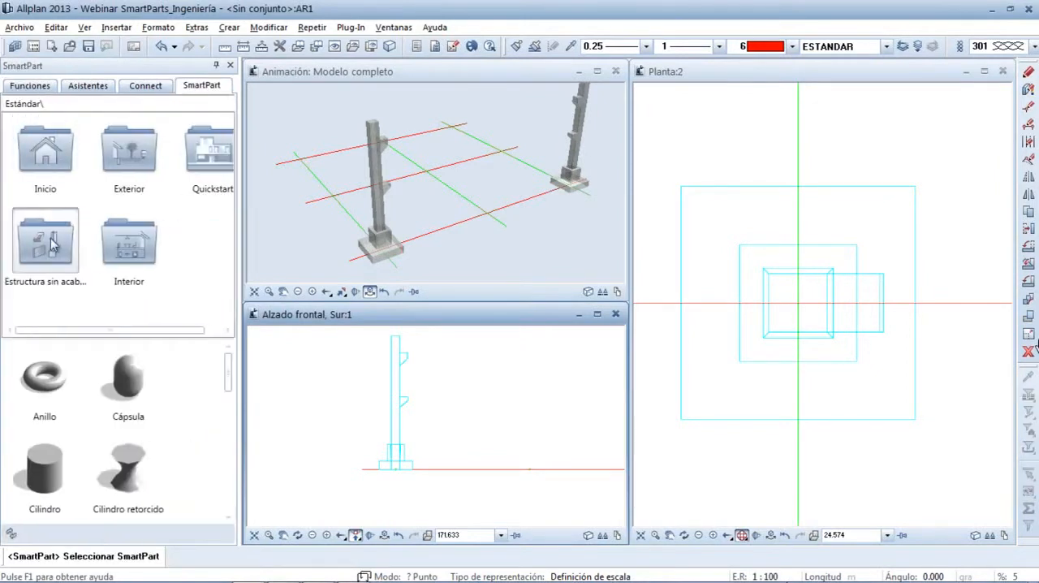
click(50, 243)
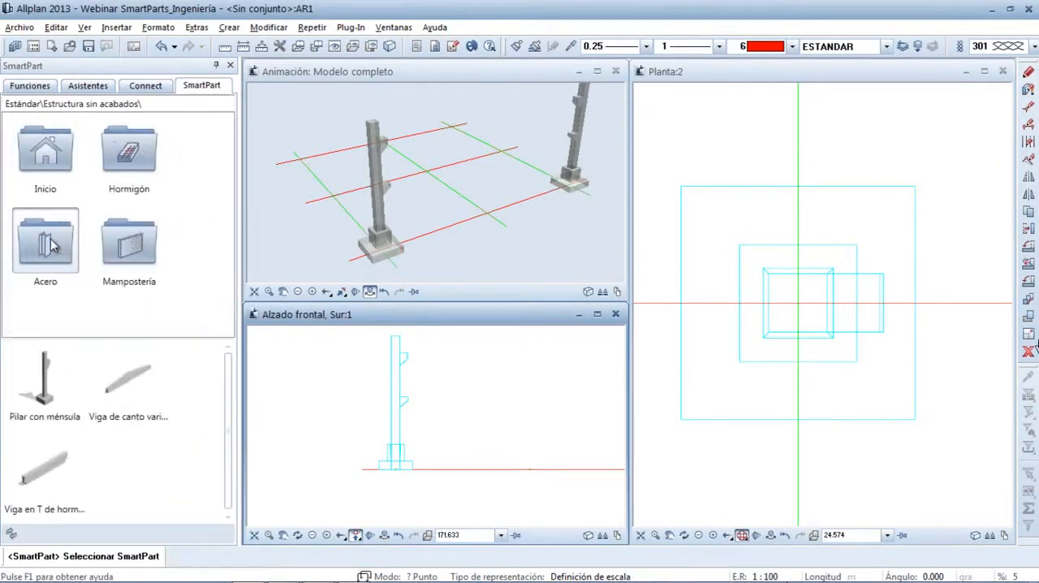
double_click(57, 471)
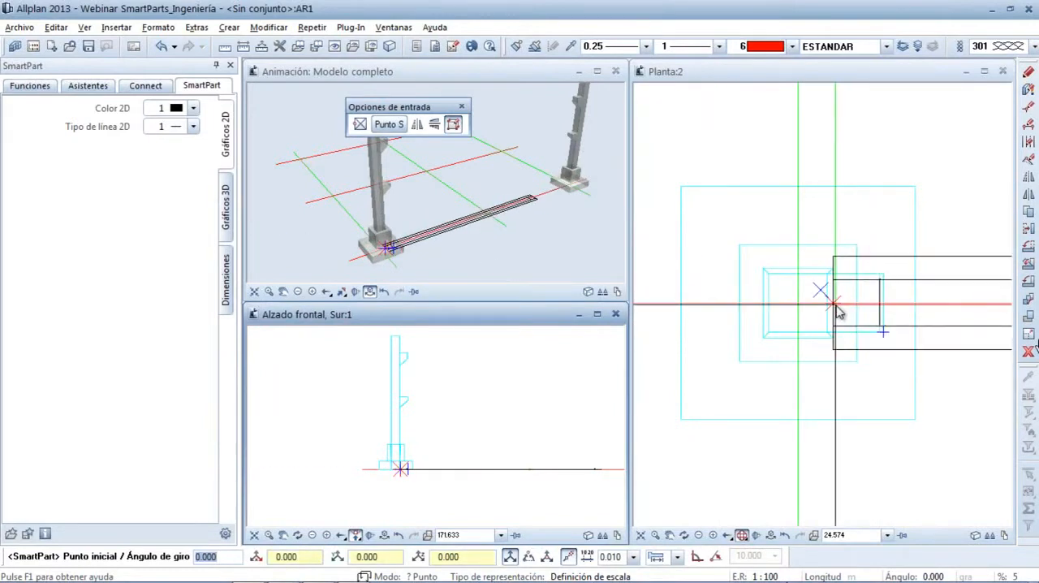
Place the T-beam offset 0.050 in X and 7 in Z from the midpoint of the column's corbel-side face
key(Tab)
text(0.0)
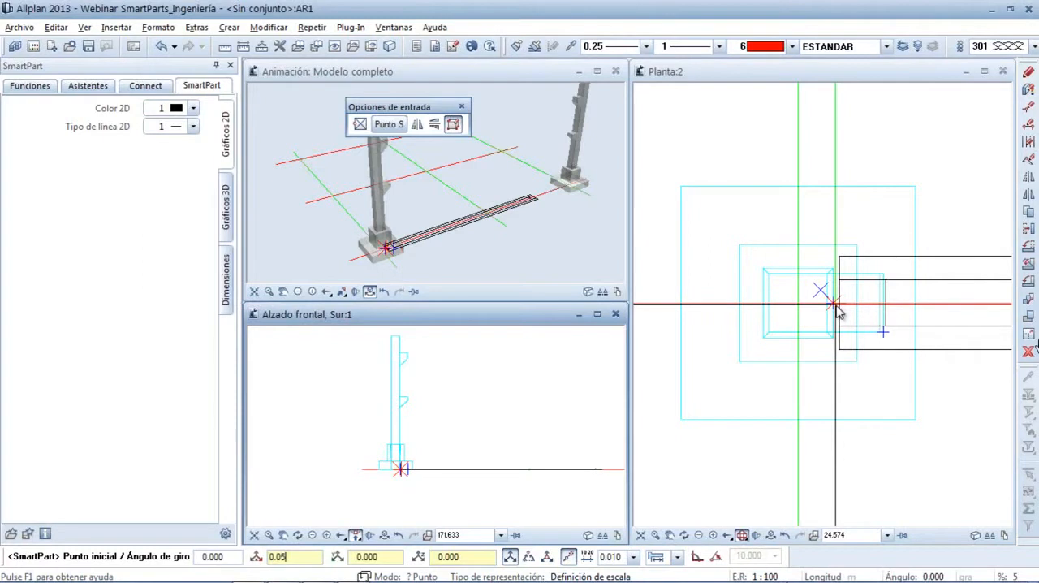
key(Tab)
key(Tab)
text(7)
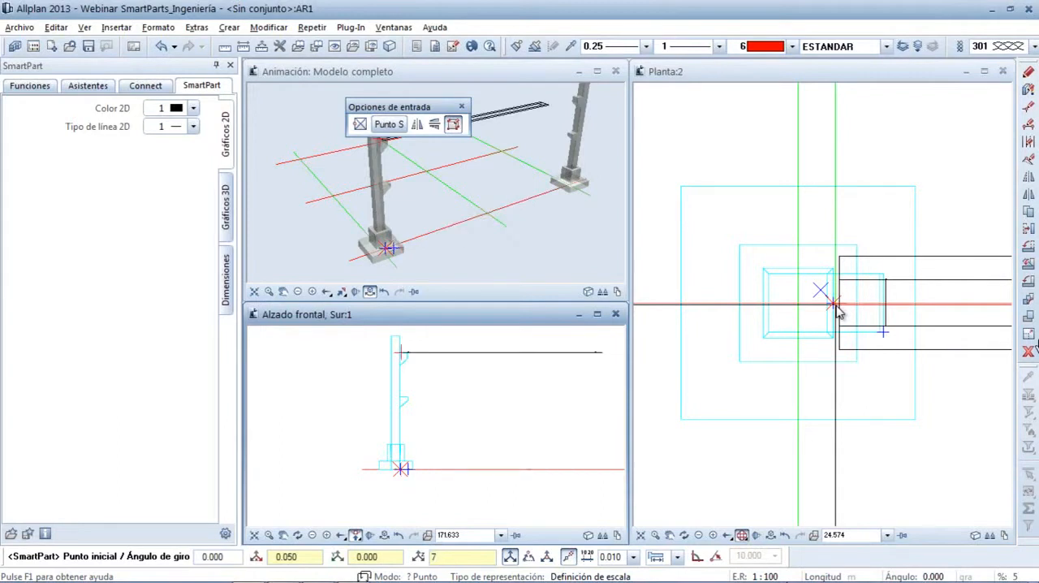
key(Return)
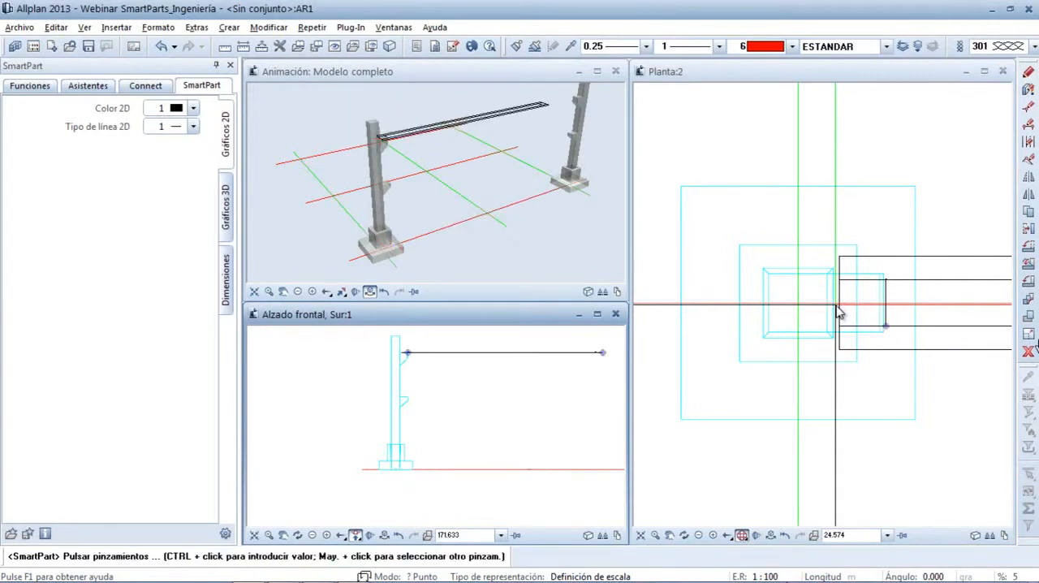
Finish the T-beam placement without inserting another copy of the SmartPart
click(838, 308)
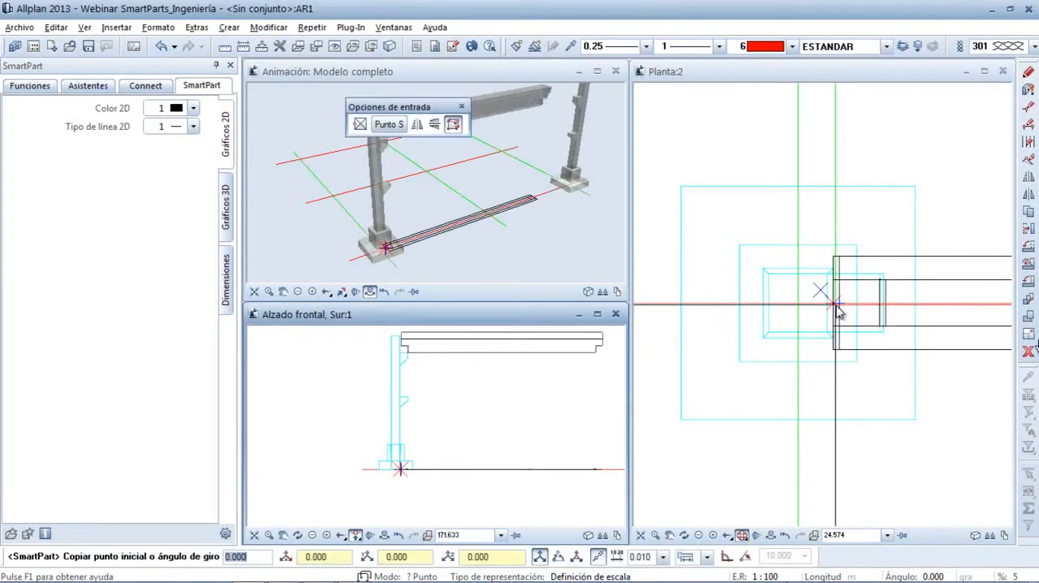
key(Escape)
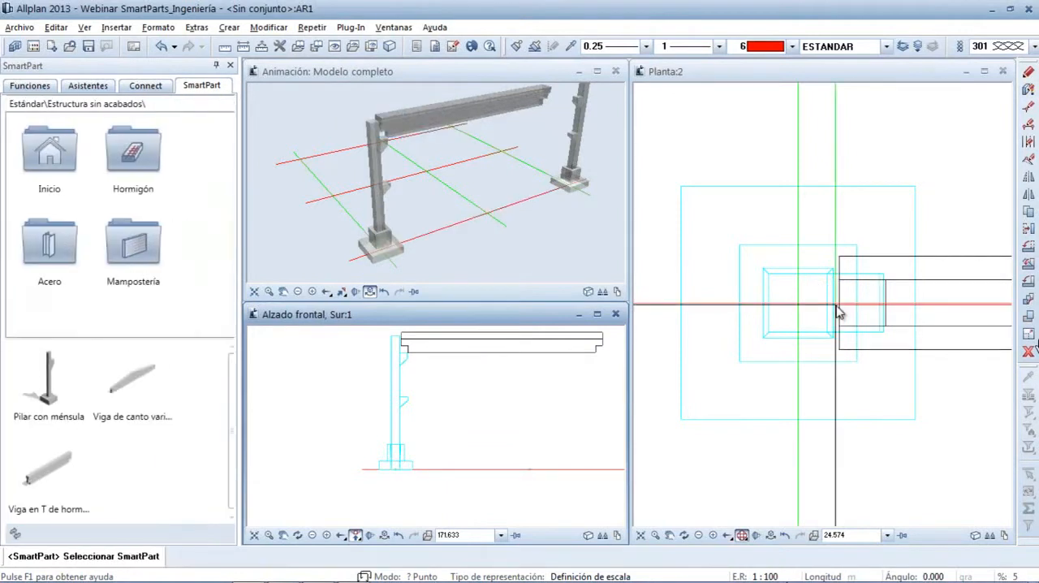
In the front elevation, move the T-beam with X fixed from its end notch's inner corner to the corbel's top edge, offset 0.05 in Z
click(451, 398)
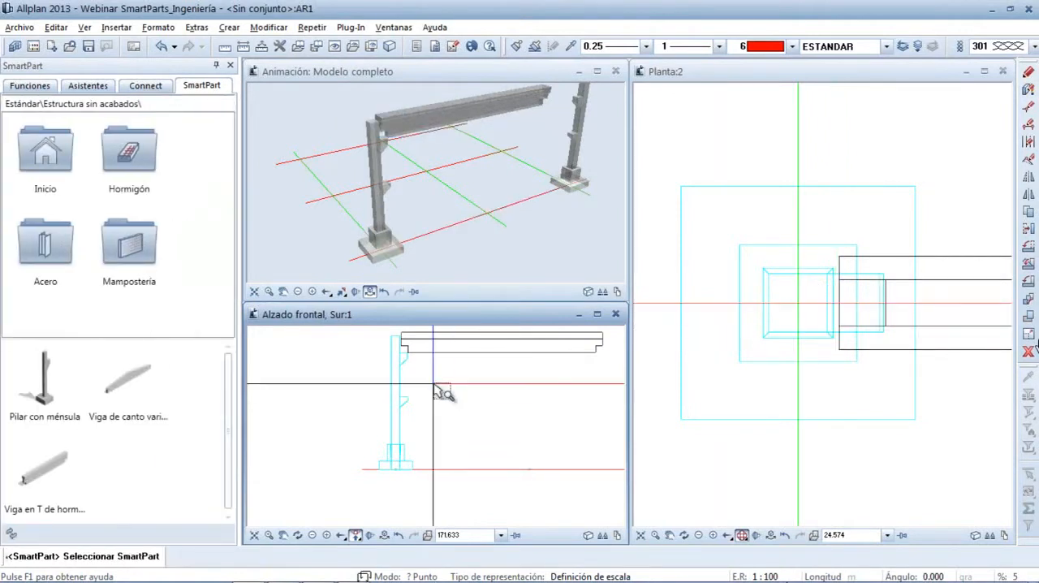
click(385, 338)
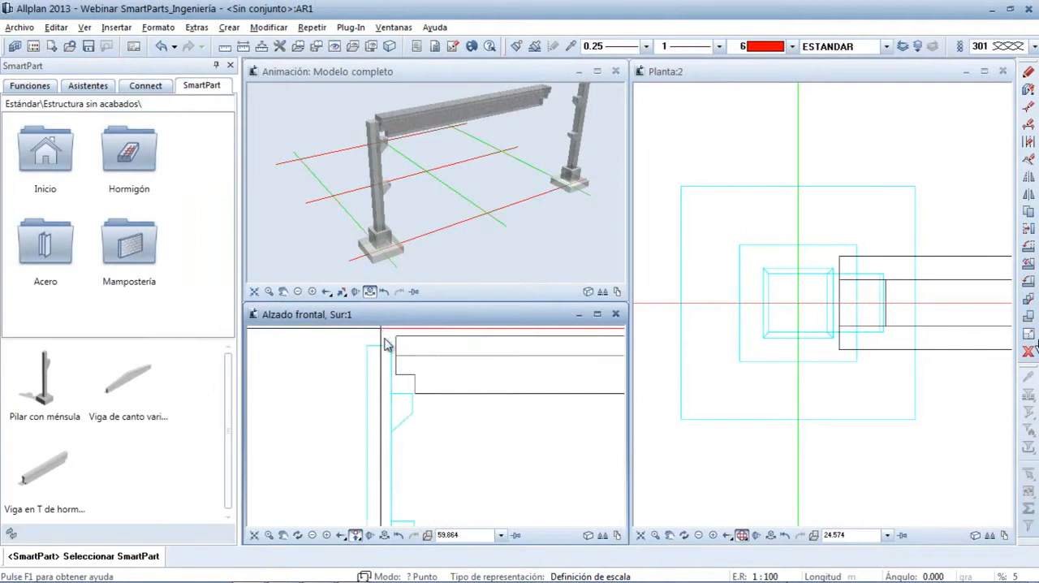
scroll(430, 398, up, 2)
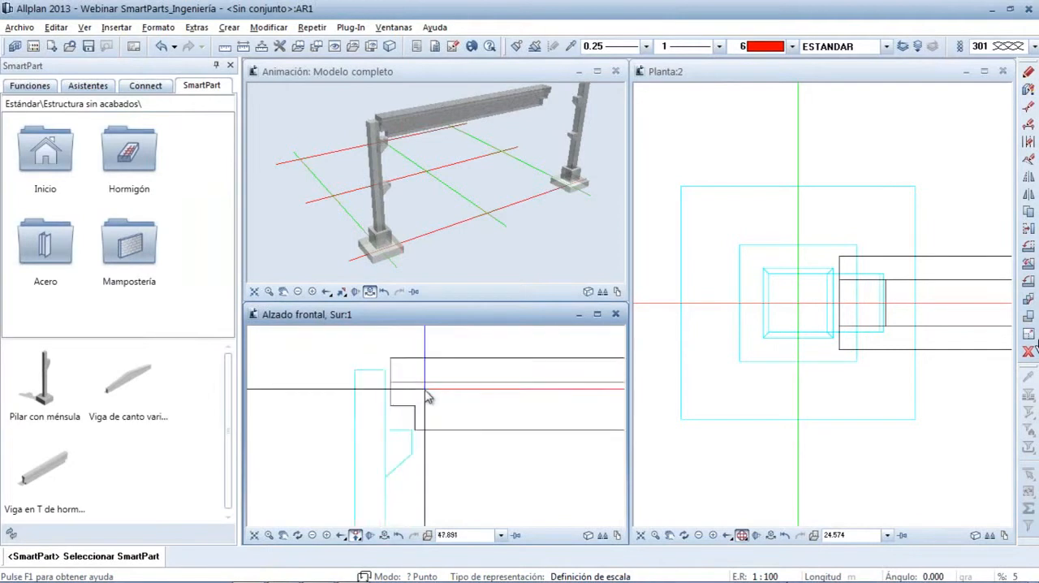
key(d)
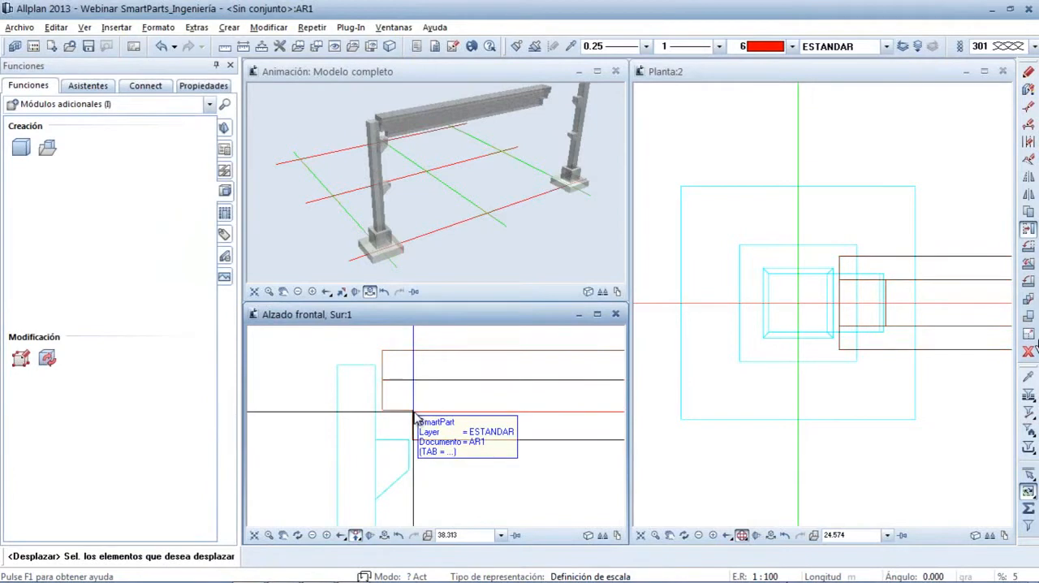
click(415, 417)
click(415, 417)
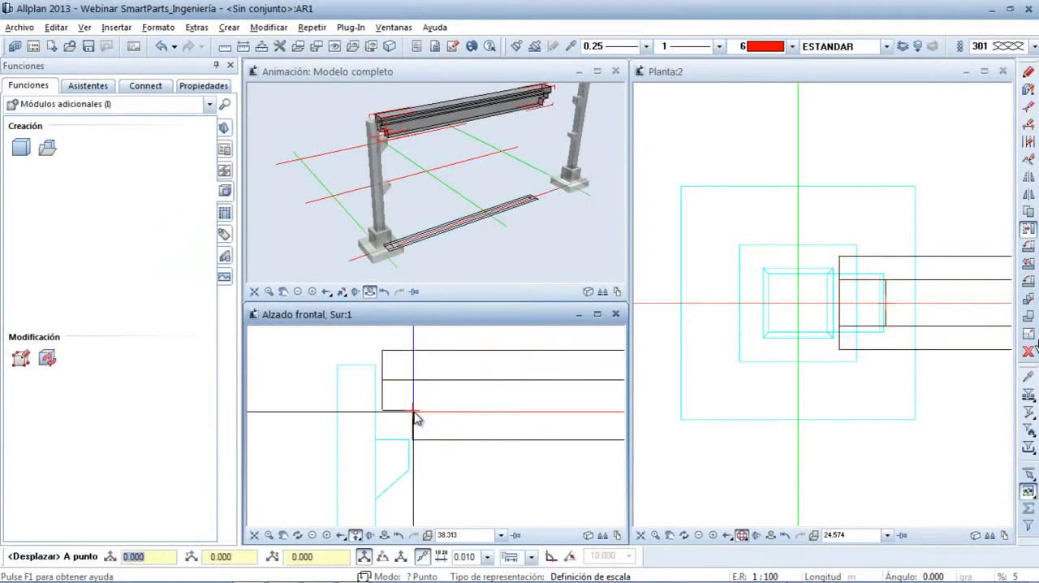
right_click(415, 417)
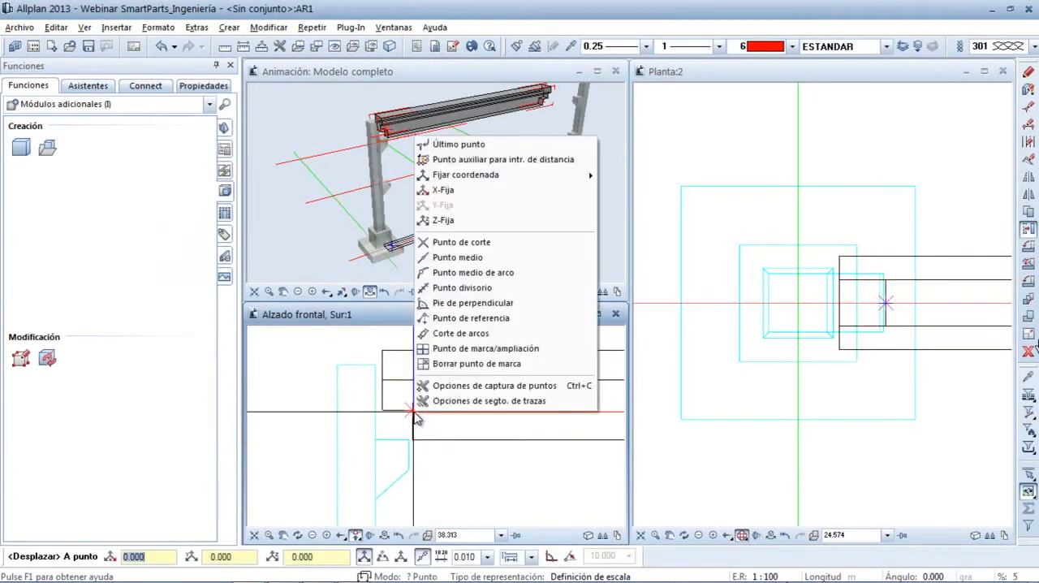
click(446, 205)
scroll(420, 382, up, 3)
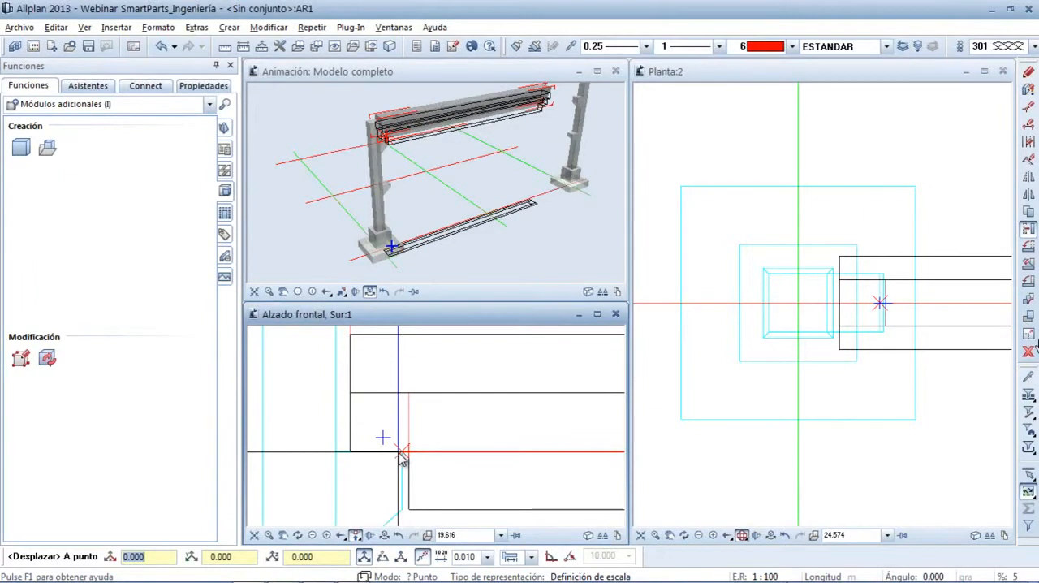
key(Tab)
key(Tab)
text(0.0)
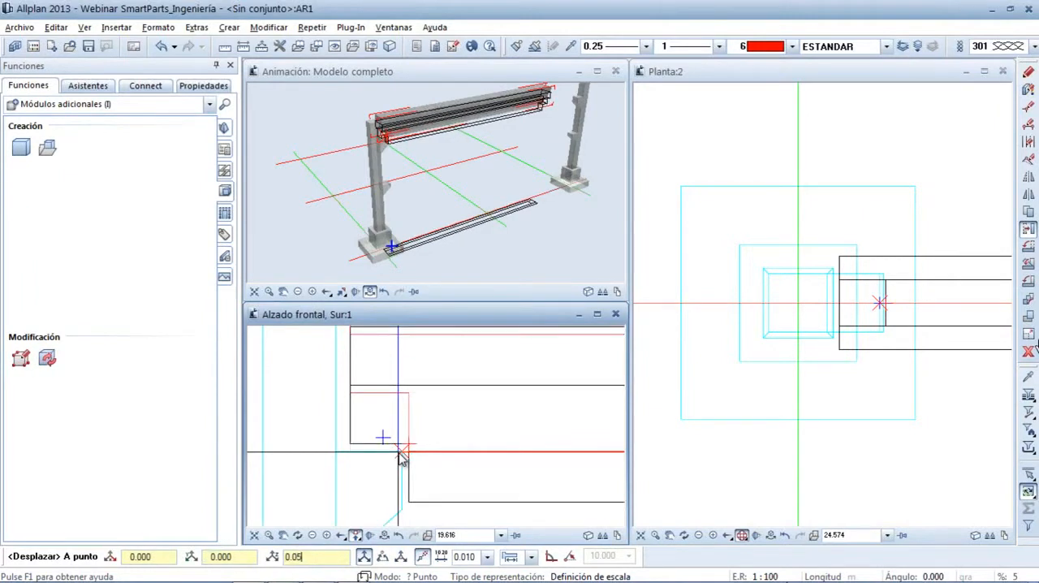
key(Return)
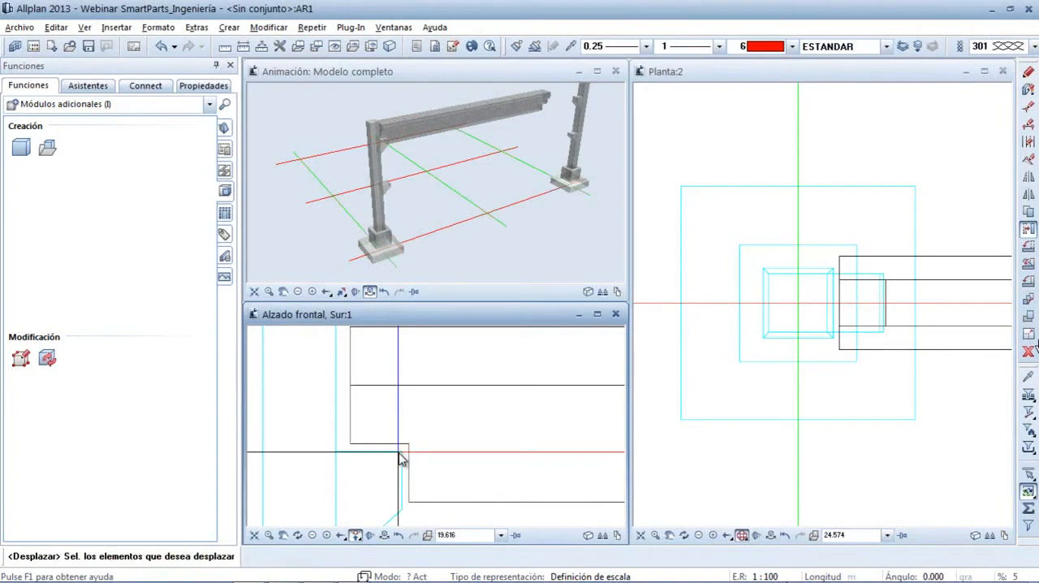
key(Escape)
scroll(402, 454, down, 4)
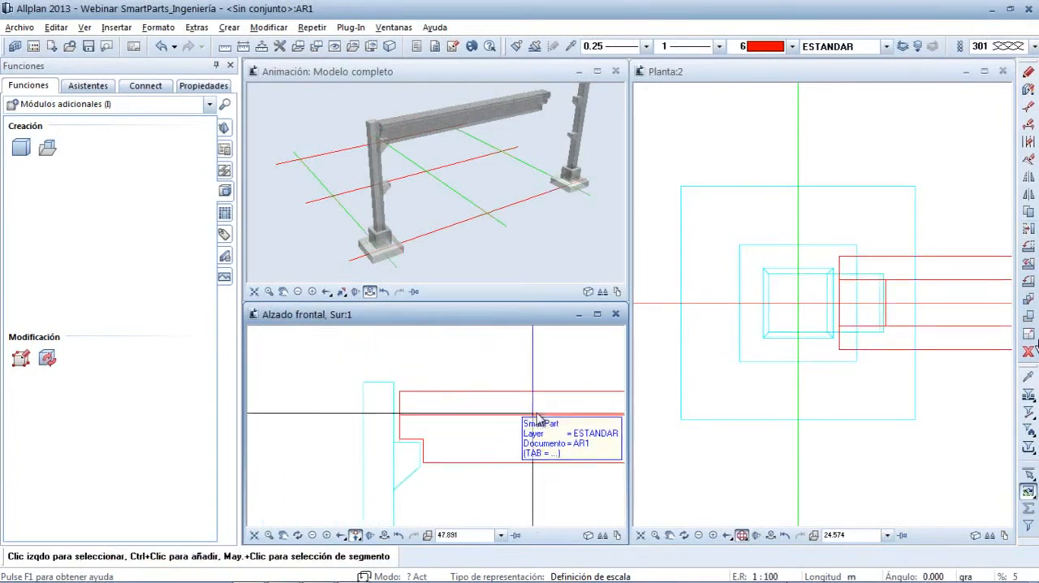
Stretch the T-beam's far end in the front elevation to the opposite column, leaving a small gap before the column's inner face
click(599, 315)
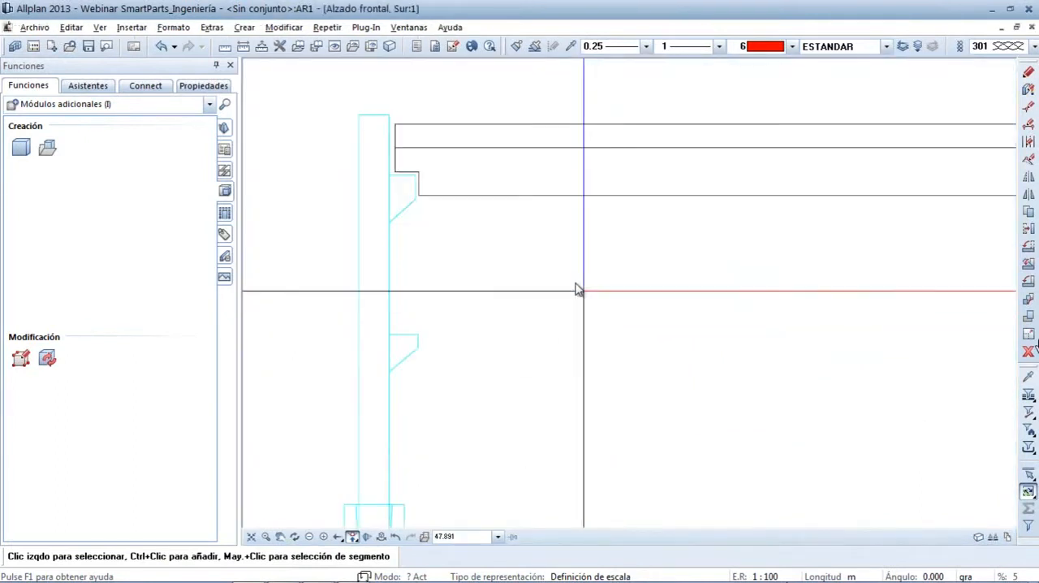
click(542, 205)
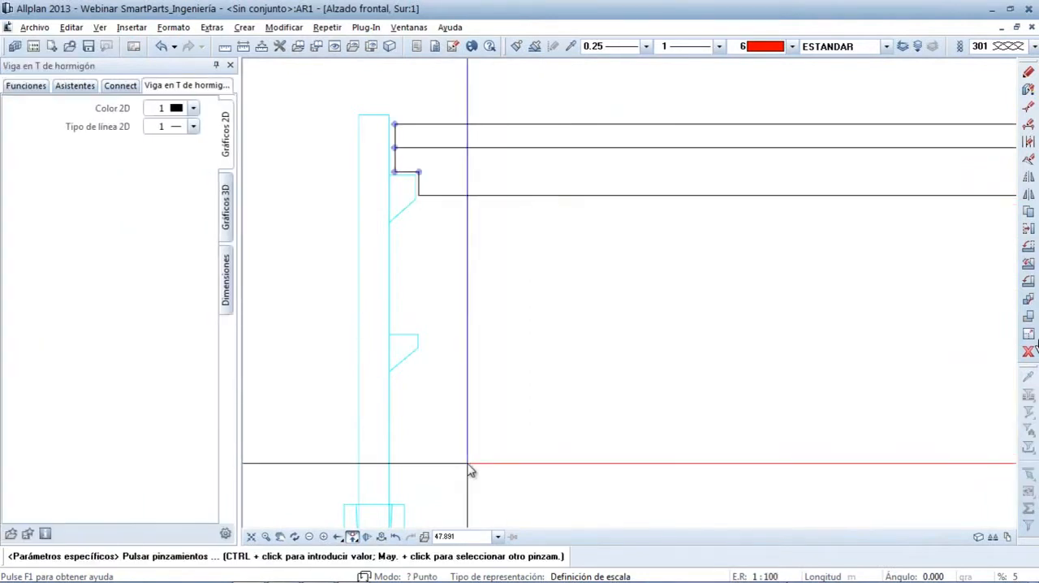
scroll(695, 356, down, 2)
middle_drag(872, 286, 561, 306)
scroll(598, 315, up, 2)
scroll(598, 315, up, 2)
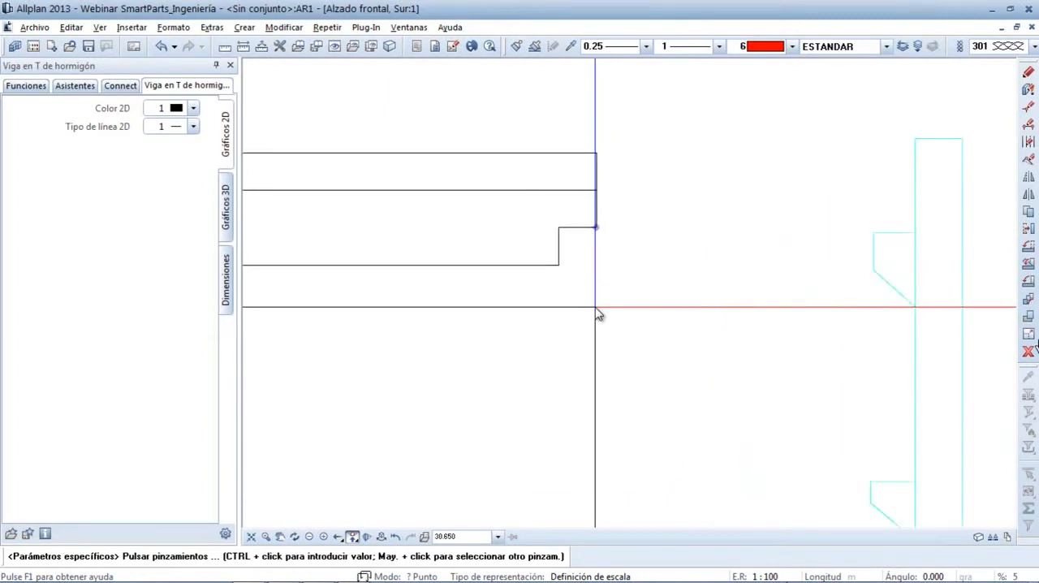
click(602, 237)
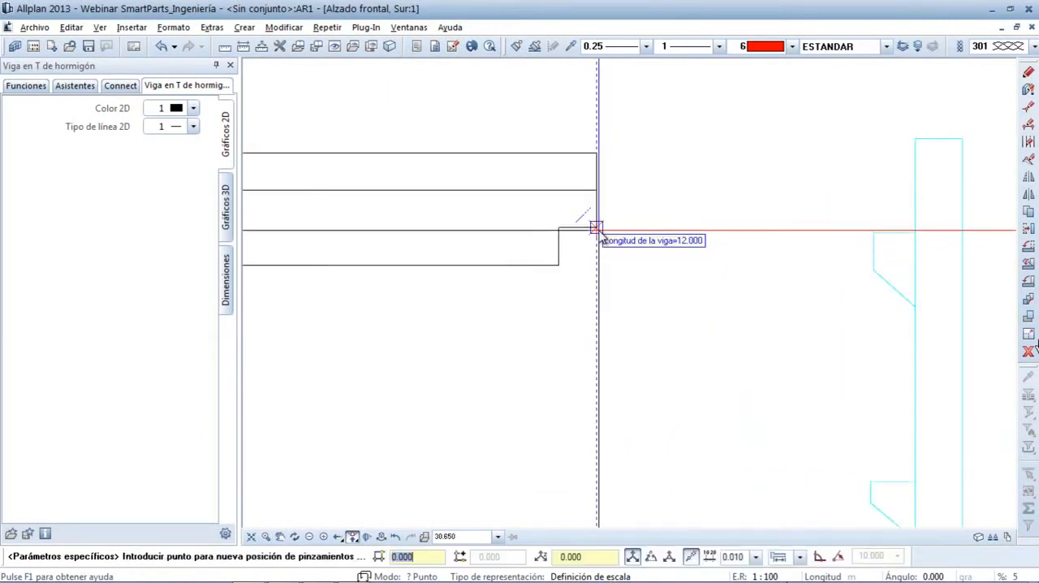
click(909, 238)
key(Escape)
key(Escape)
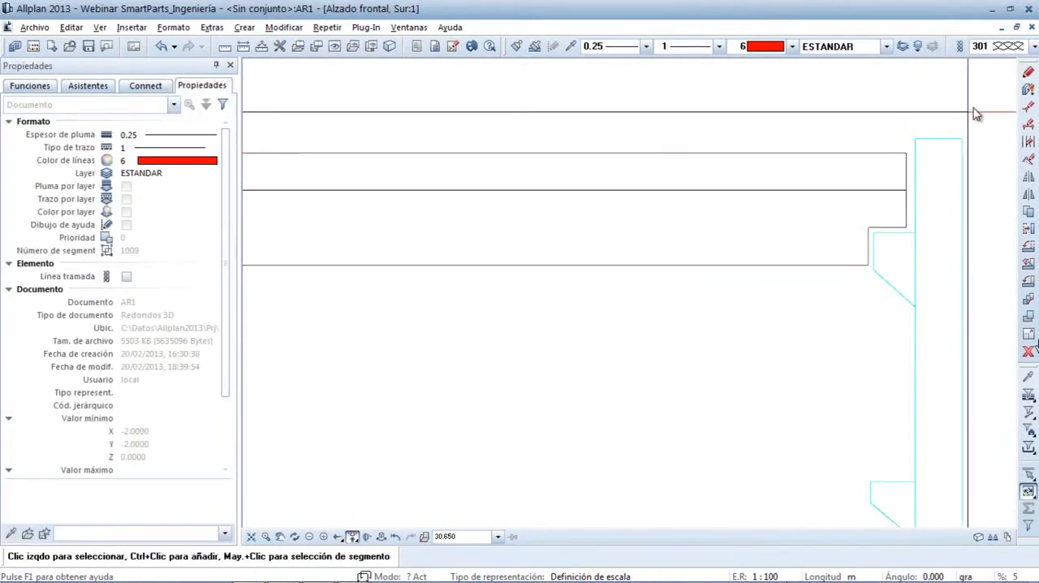
click(903, 46)
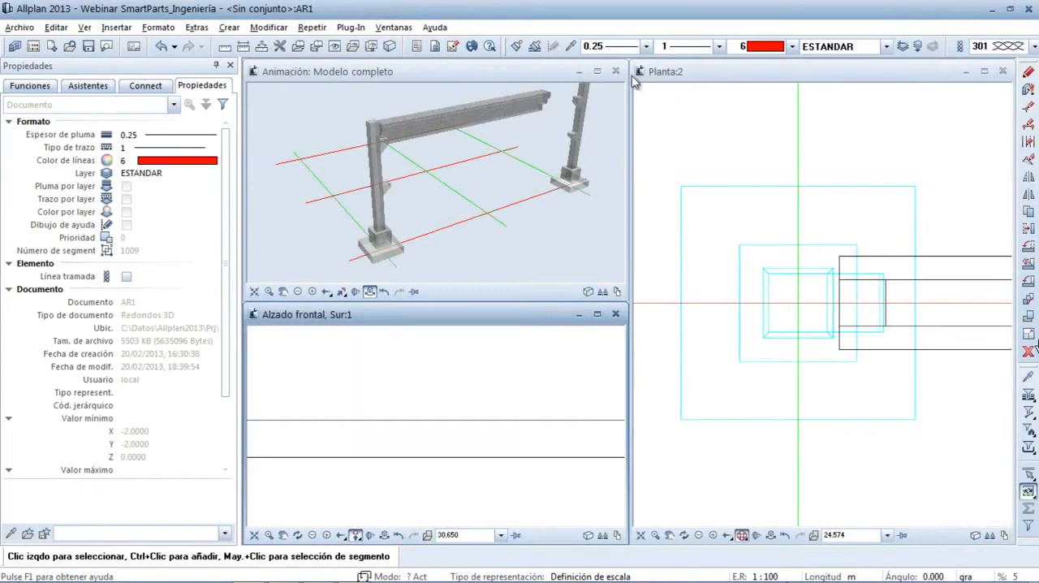
Copy the complete frame in plan onto the middle and upper horizontal grid axes, using the lower axis's end as base point
click(597, 71)
mouse_move(718, 221)
middle_down()
mouse_move(701, 227)
mouse_move(731, 227)
middle_up()
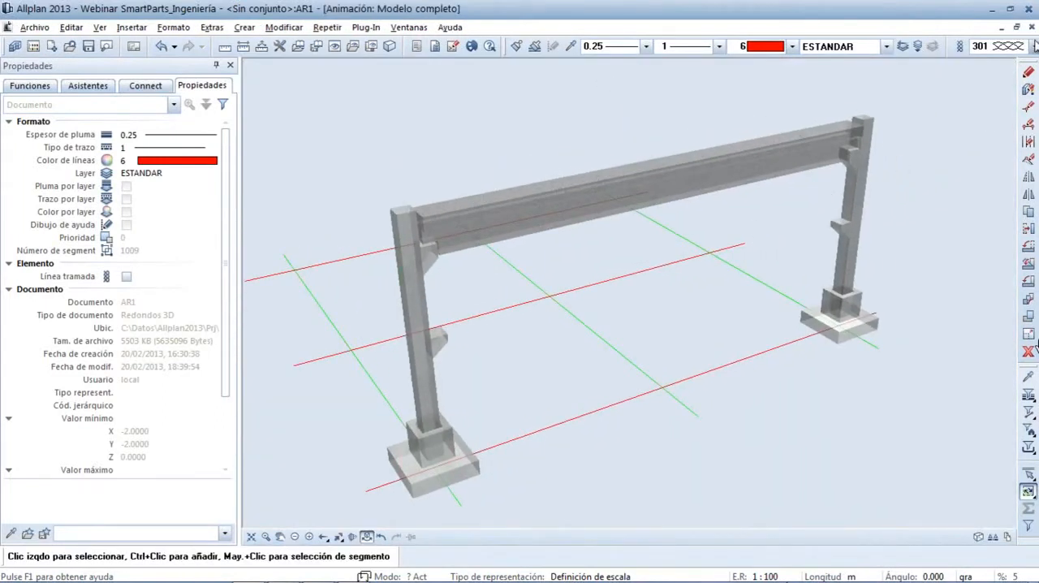
click(1022, 29)
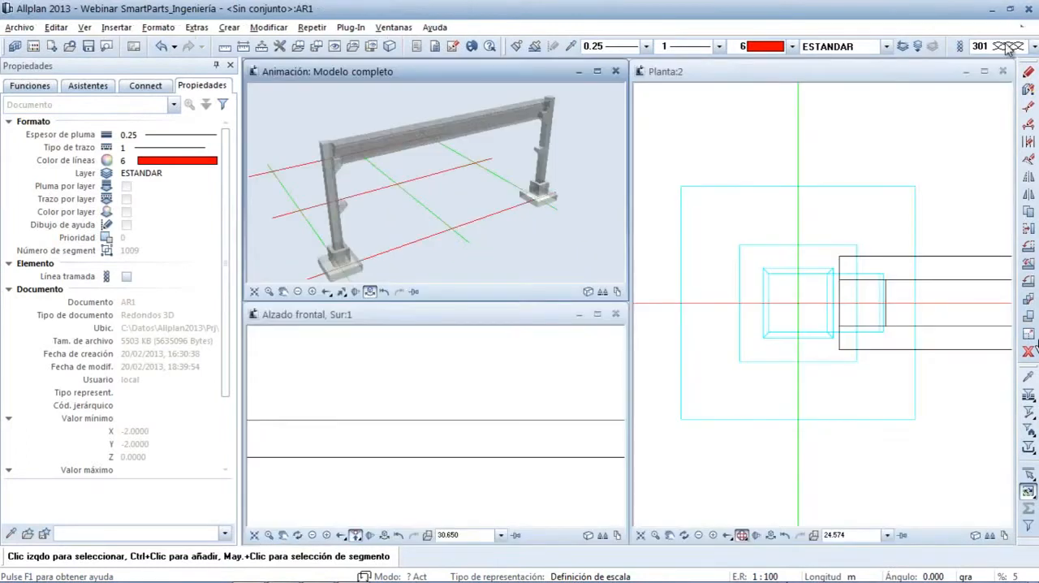
click(641, 535)
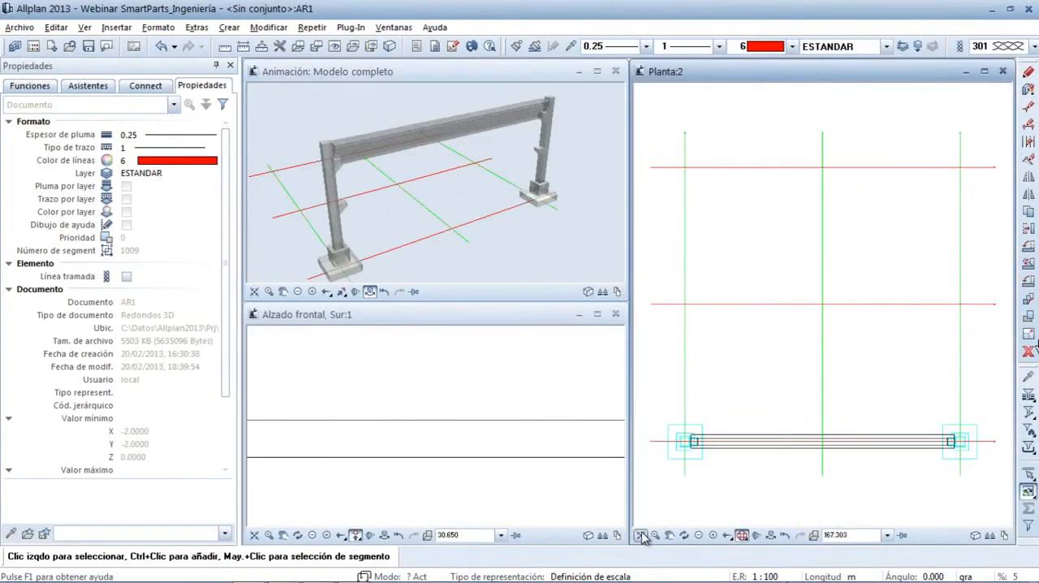
click(1028, 212)
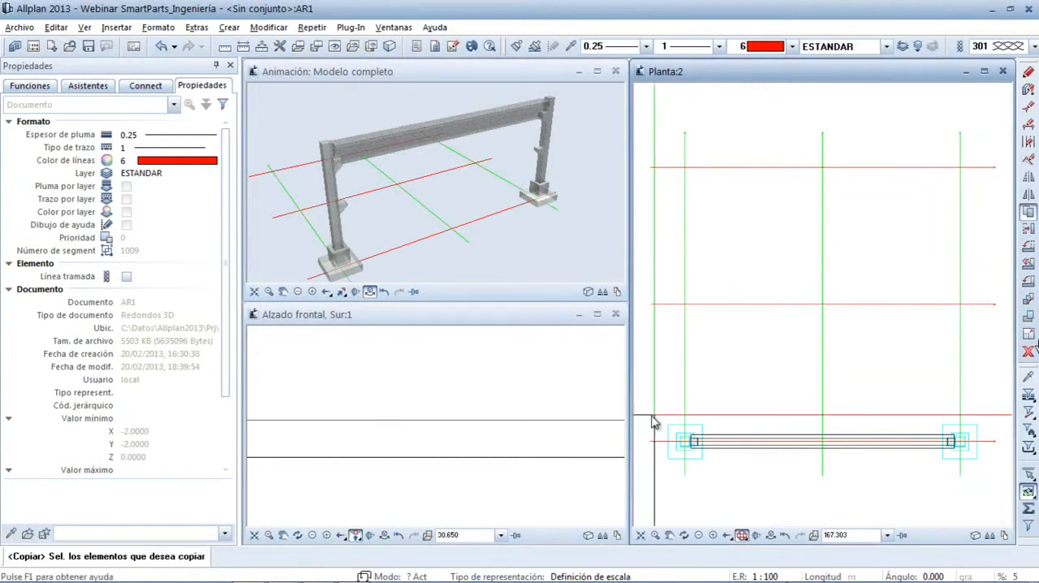
drag(642, 407, 1004, 484)
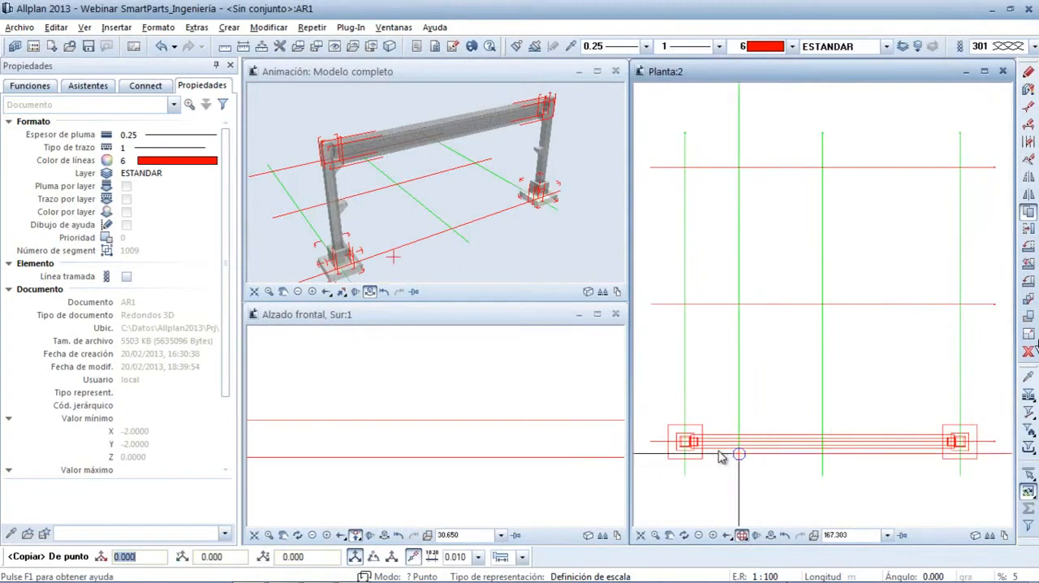
click(652, 443)
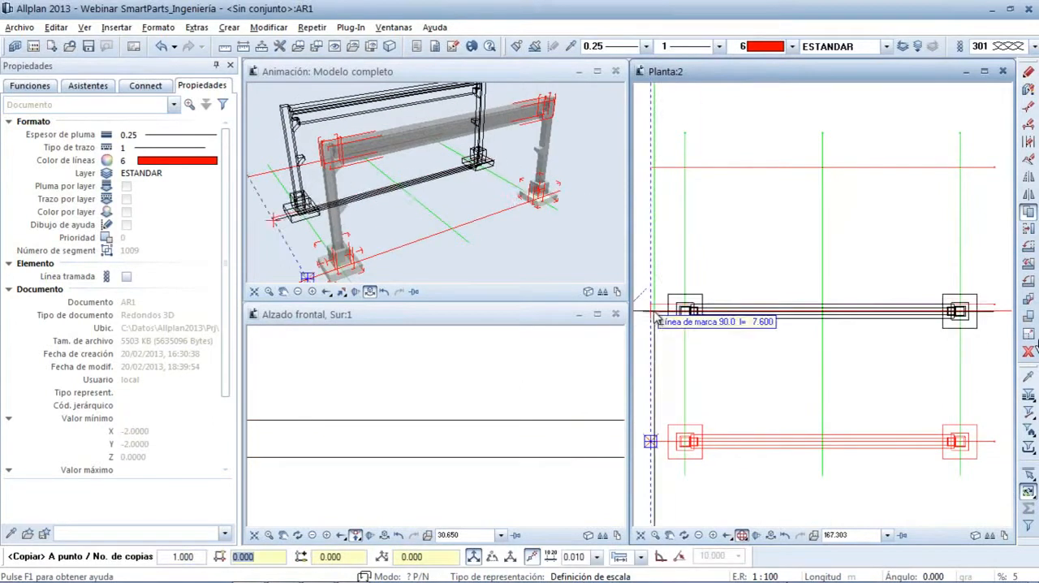
click(656, 169)
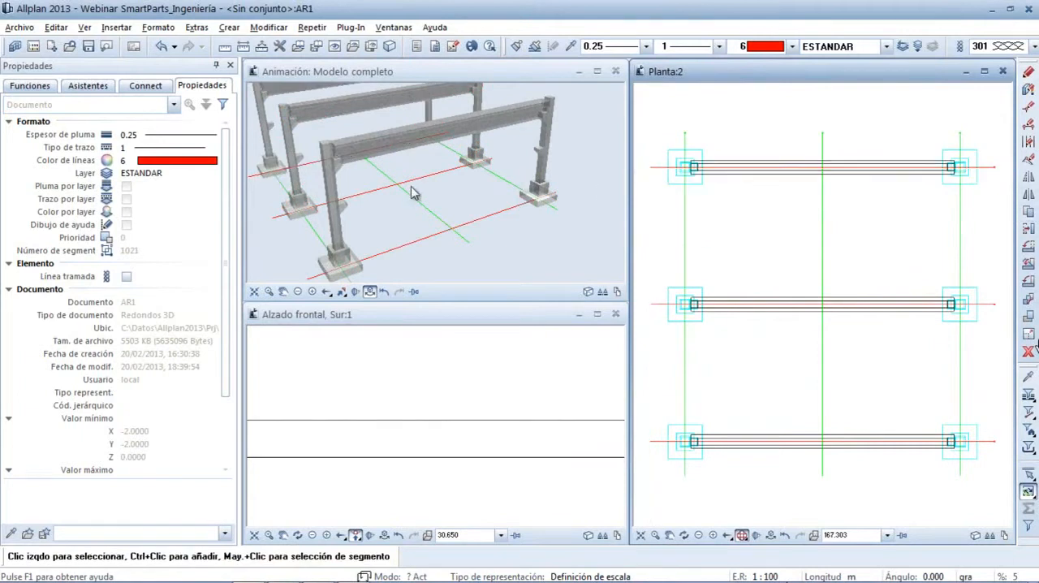
click(255, 292)
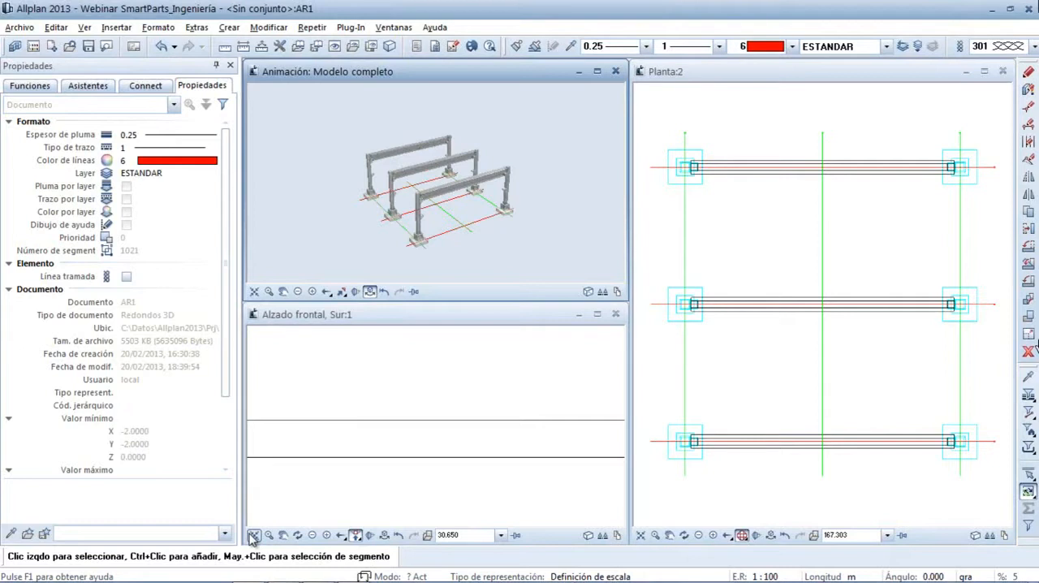
click(1015, 10)
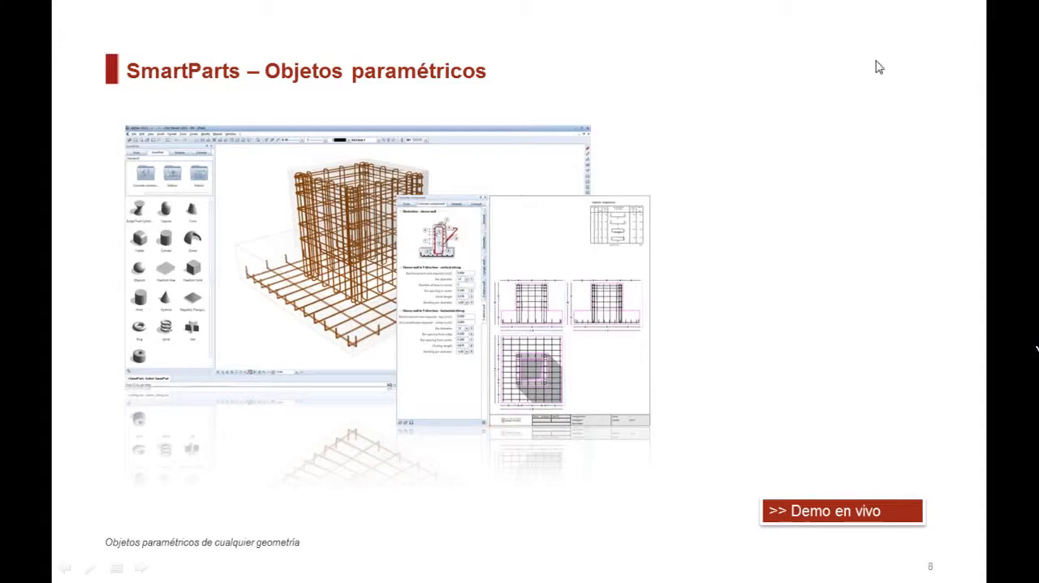
click(638, 241)
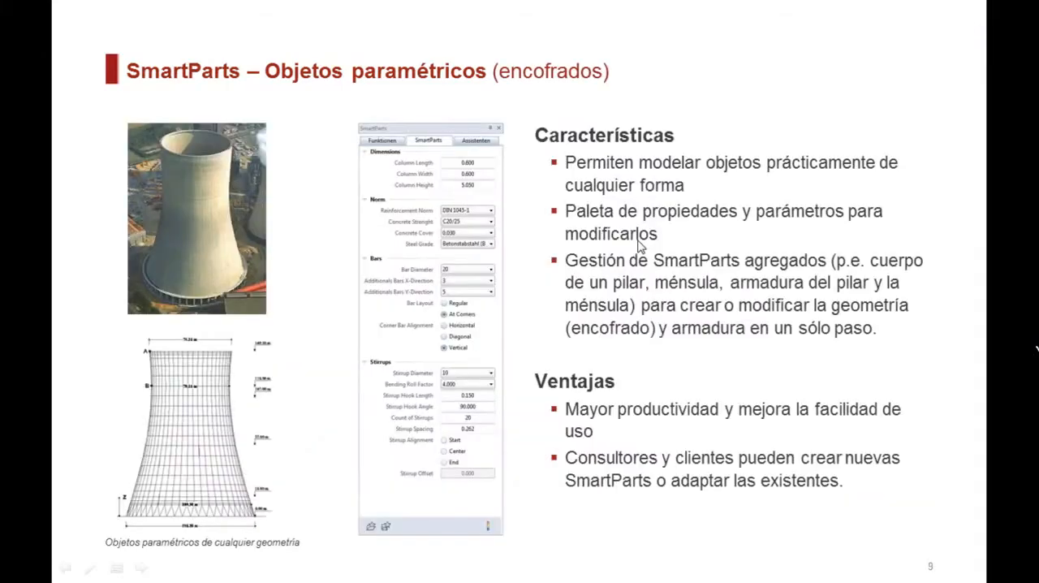
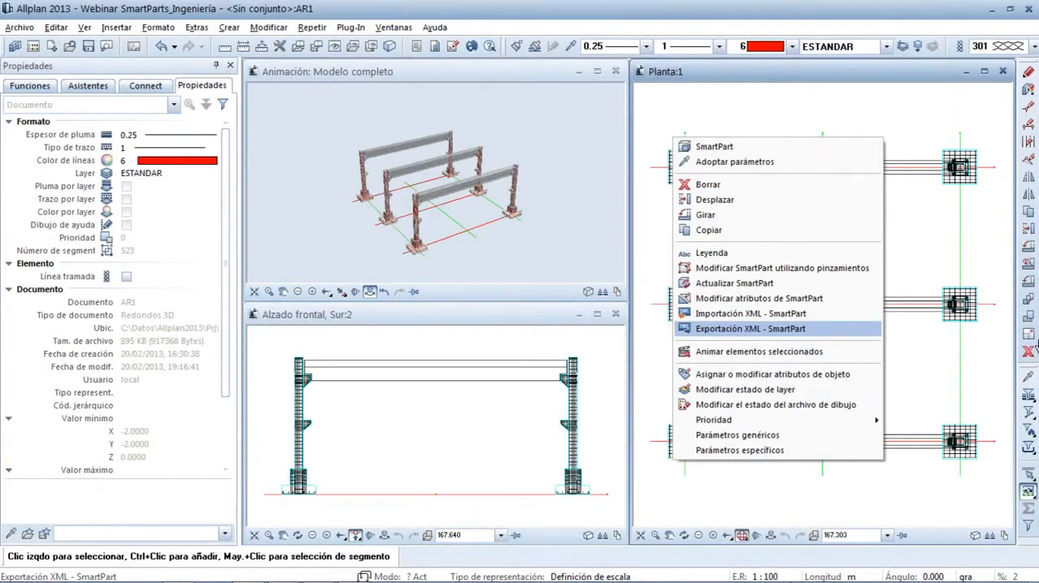
Export the foundation SmartPart as XML to the desktop (Escritorio) under the file name Elem._de_cimentación
key(Return)
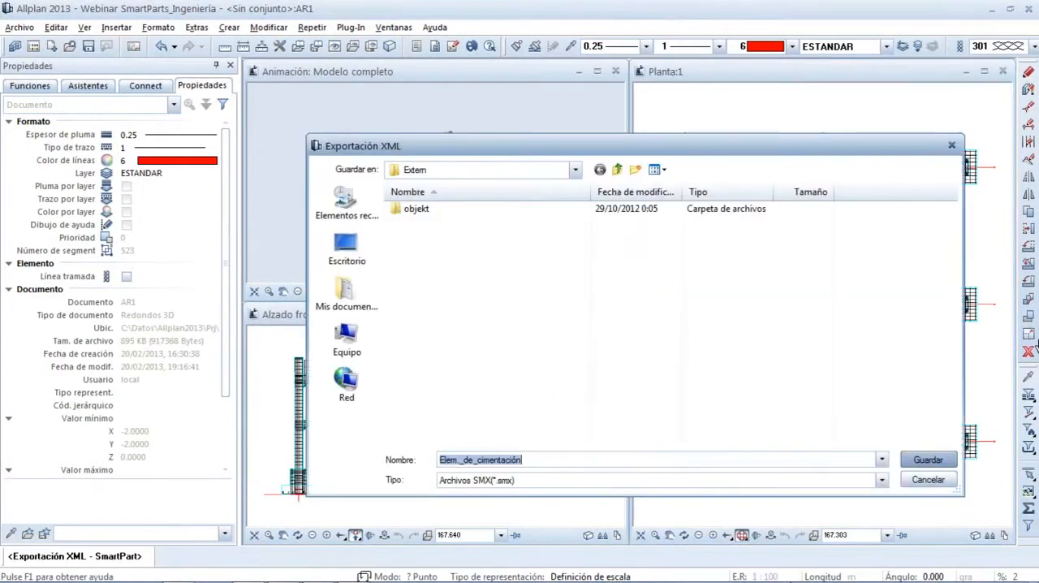
click(347, 248)
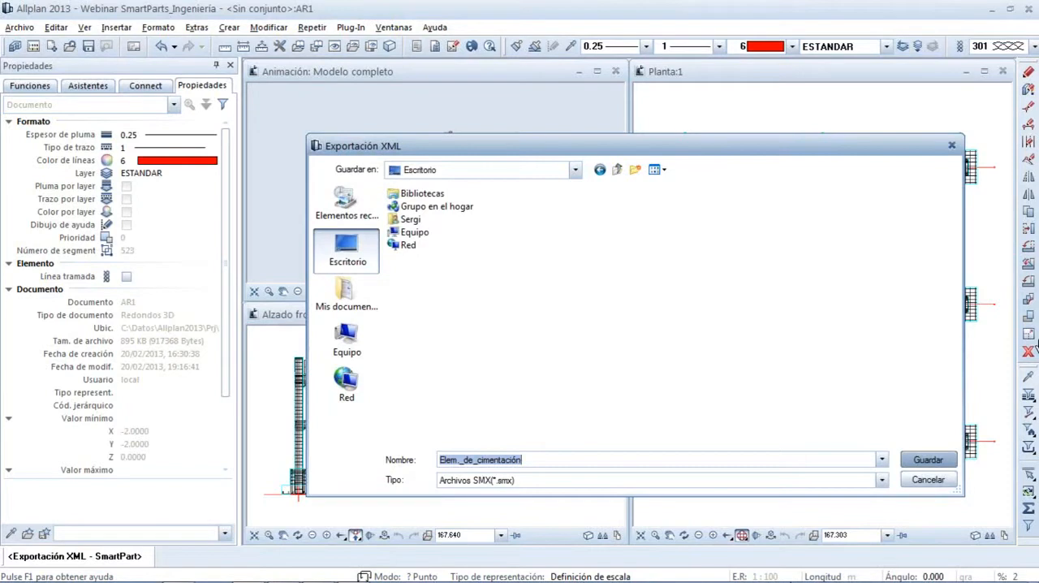
click(928, 460)
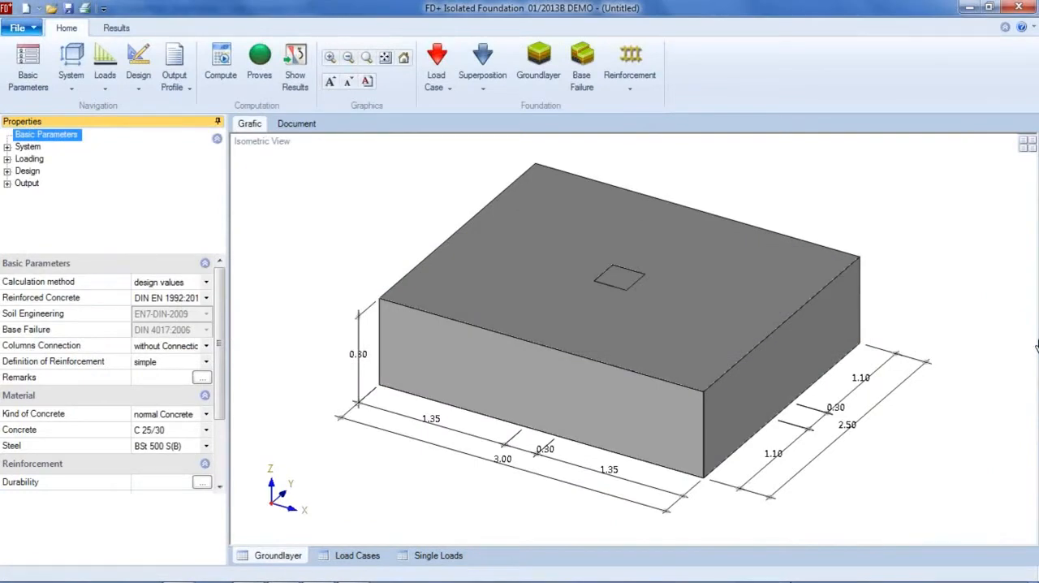
In FD+ Isolated Foundation, import the Allplan SmartPart file Elem._de_cimentación.smx from the desktop
click(22, 28)
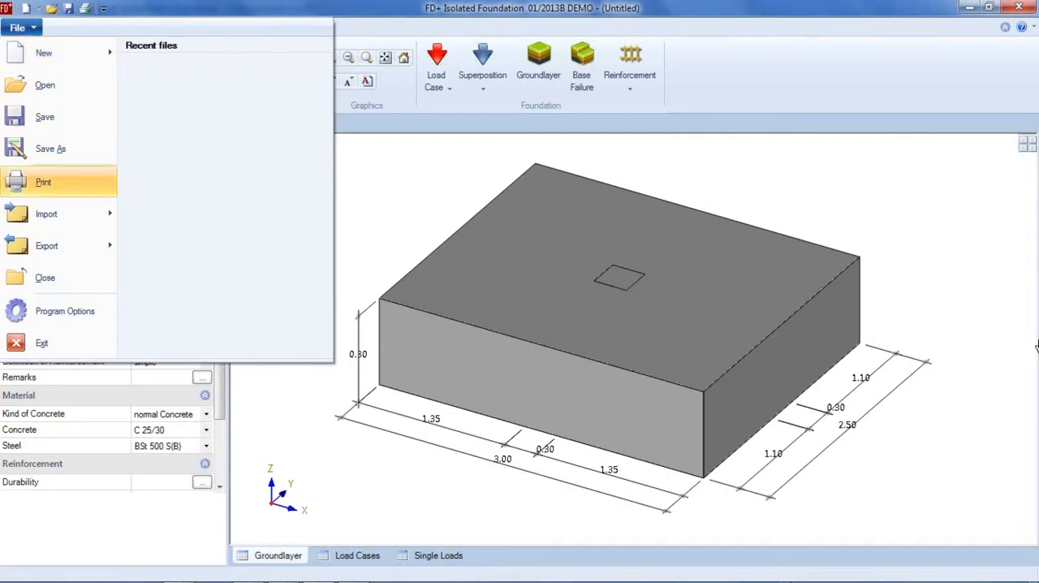
mouse_move(58, 214)
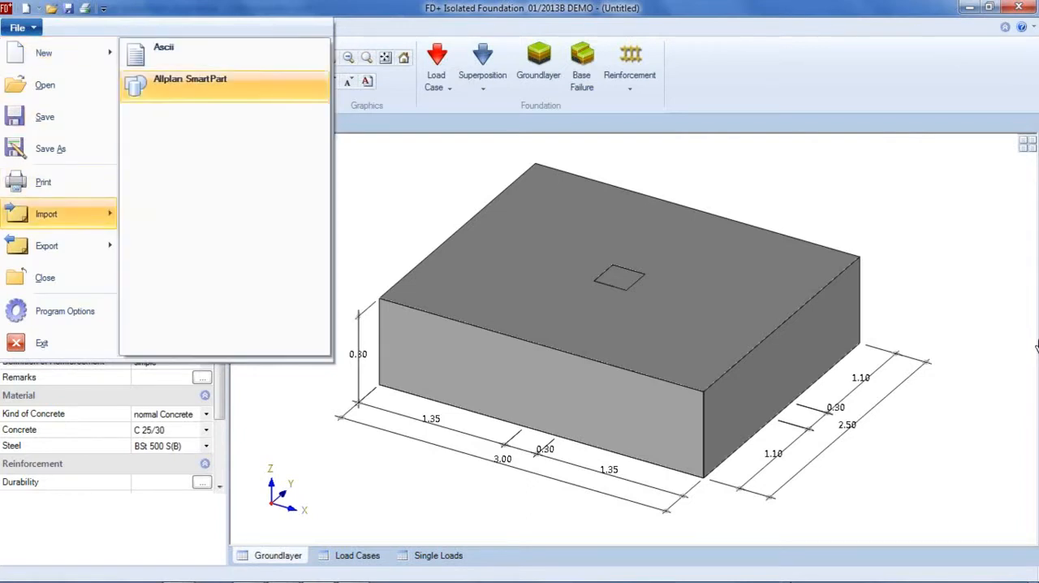
click(190, 79)
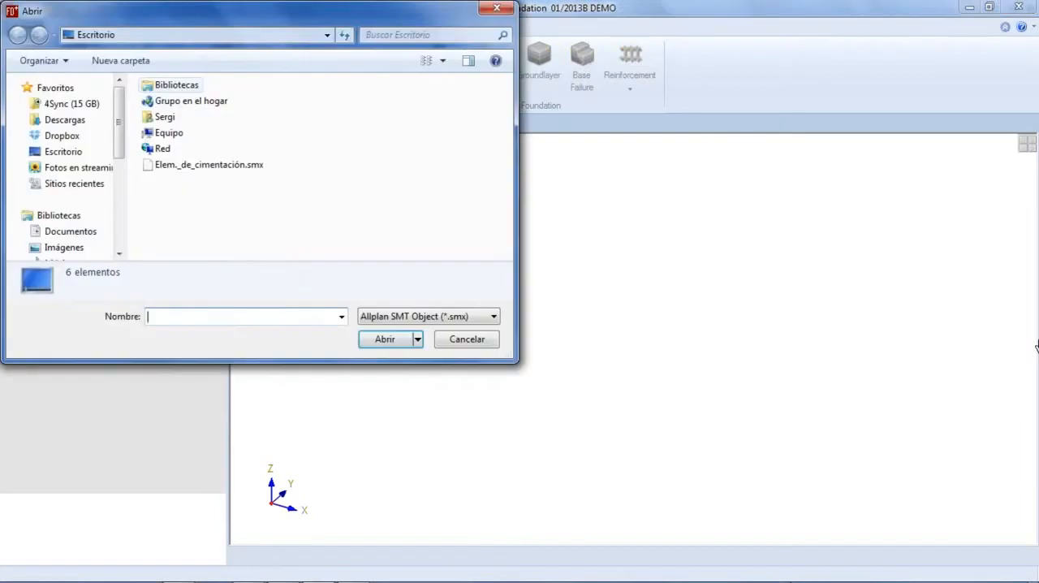
click(209, 165)
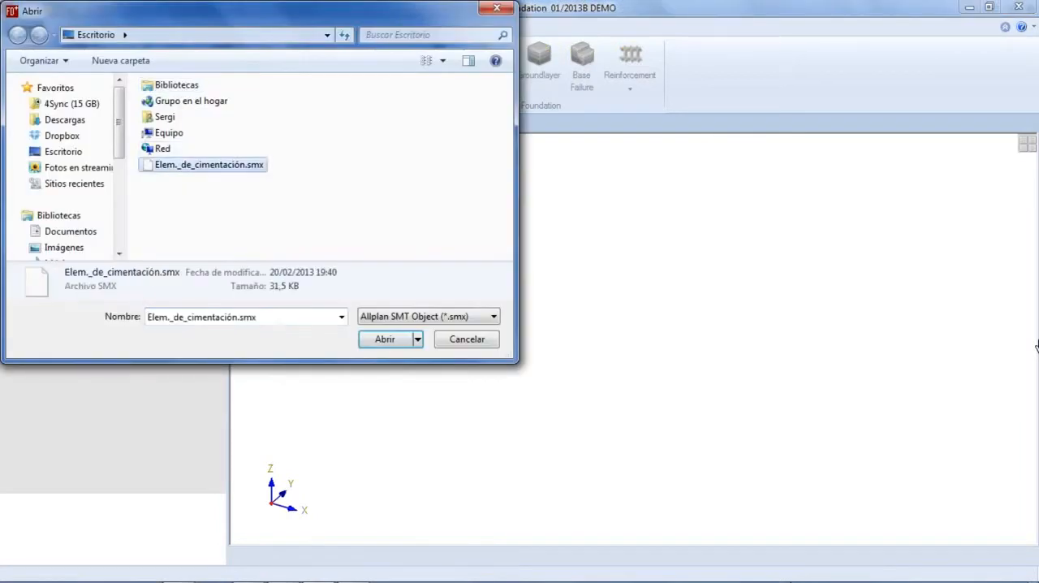
click(385, 338)
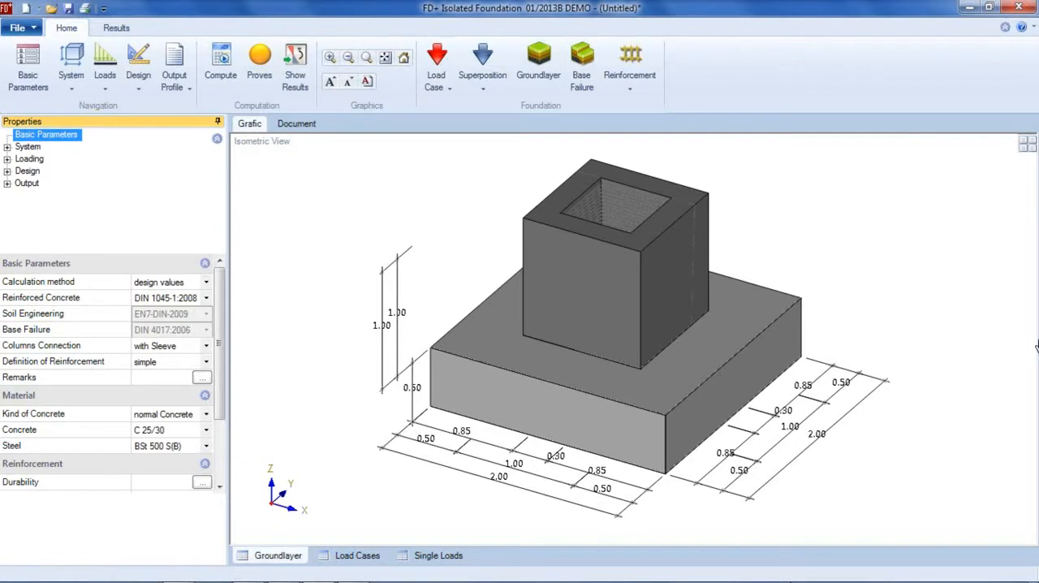
Set the vertical force in Z of the column loads to 2000 kN
click(30, 159)
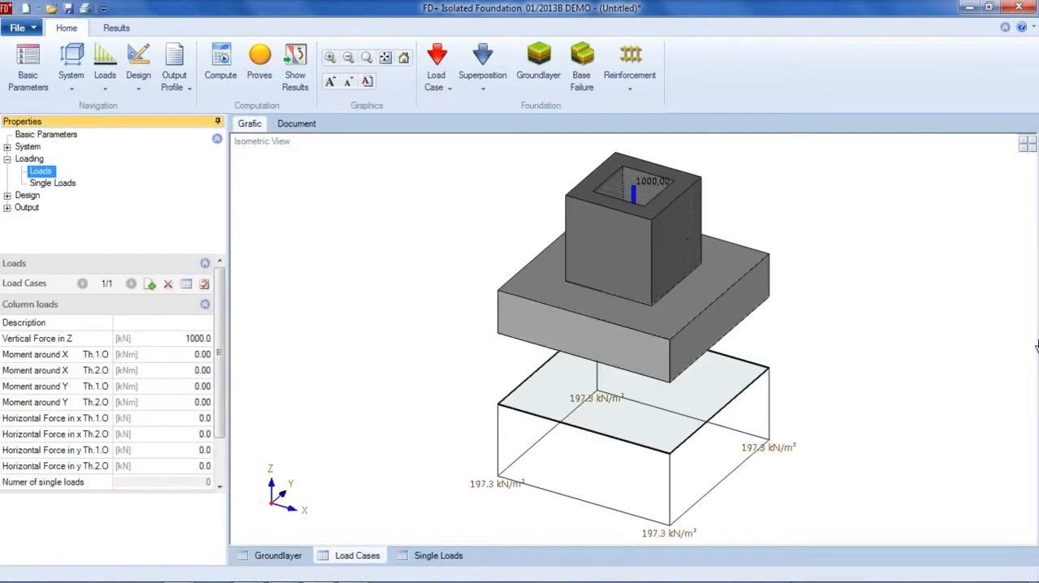
key(Tab)
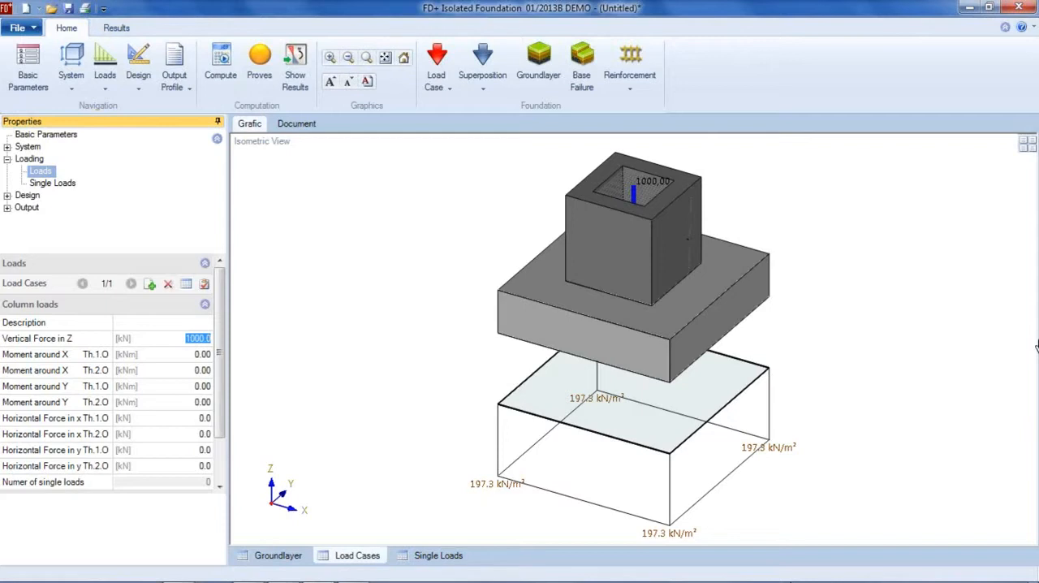
text(2000)
key(Tab)
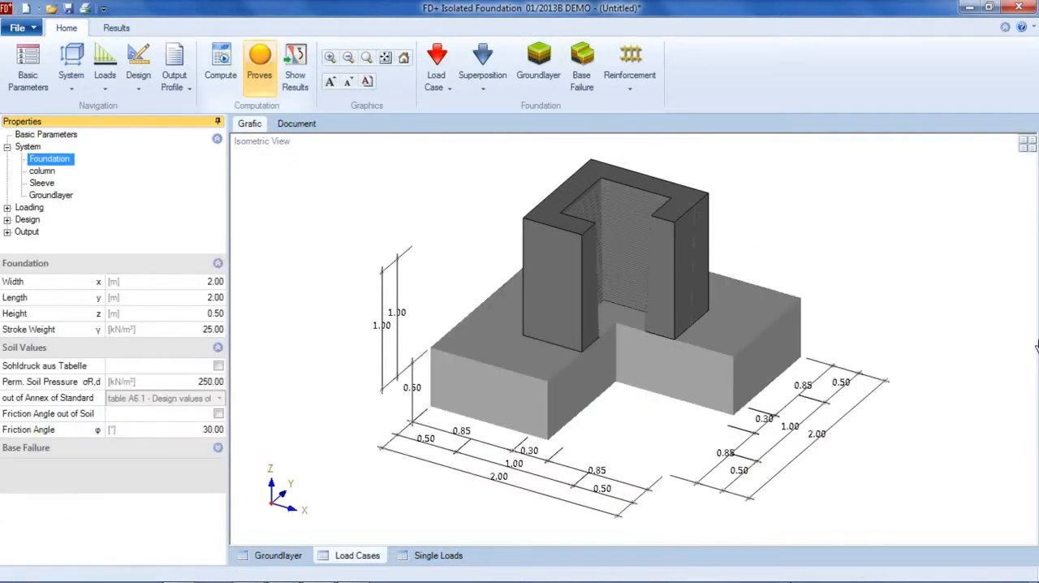
Open the foundation's system dimensions and review the utilisations and required reinforcement in the design proofs
click(1037, 347)
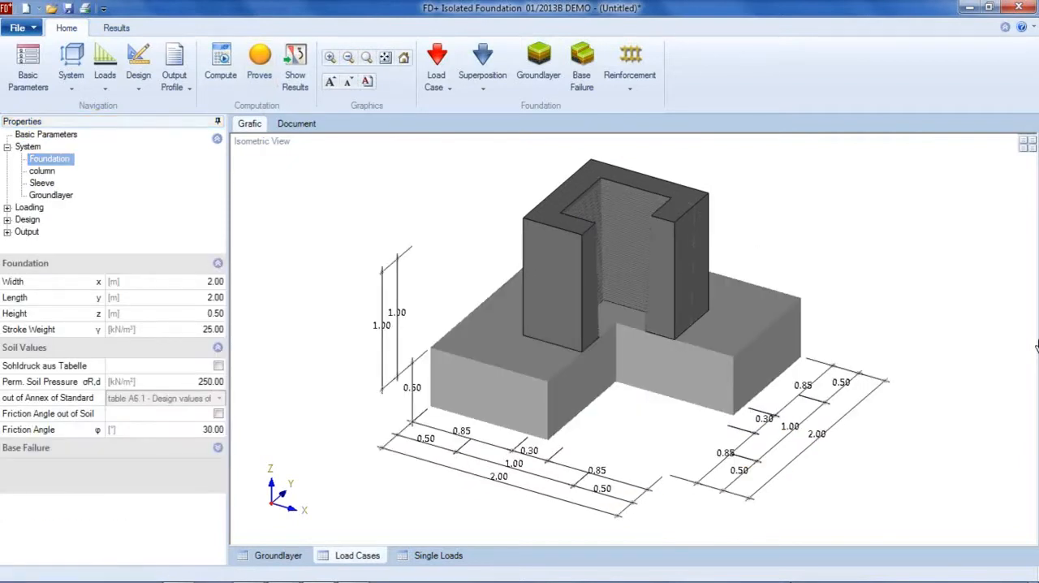
mouse_move(260, 68)
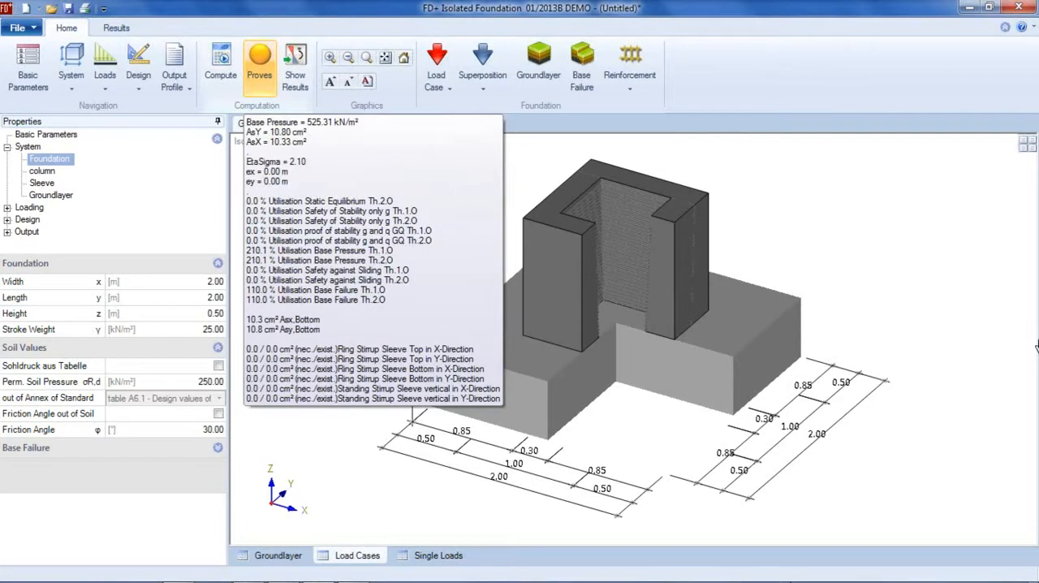
click(203, 314)
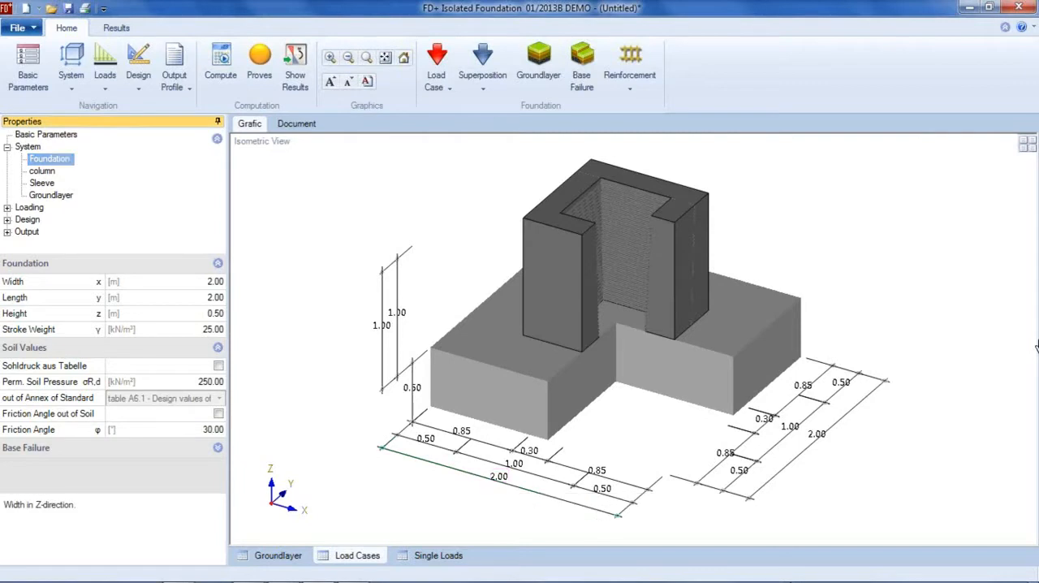
Set the foundation's width in x and length in y to 2.50 m
click(499, 477)
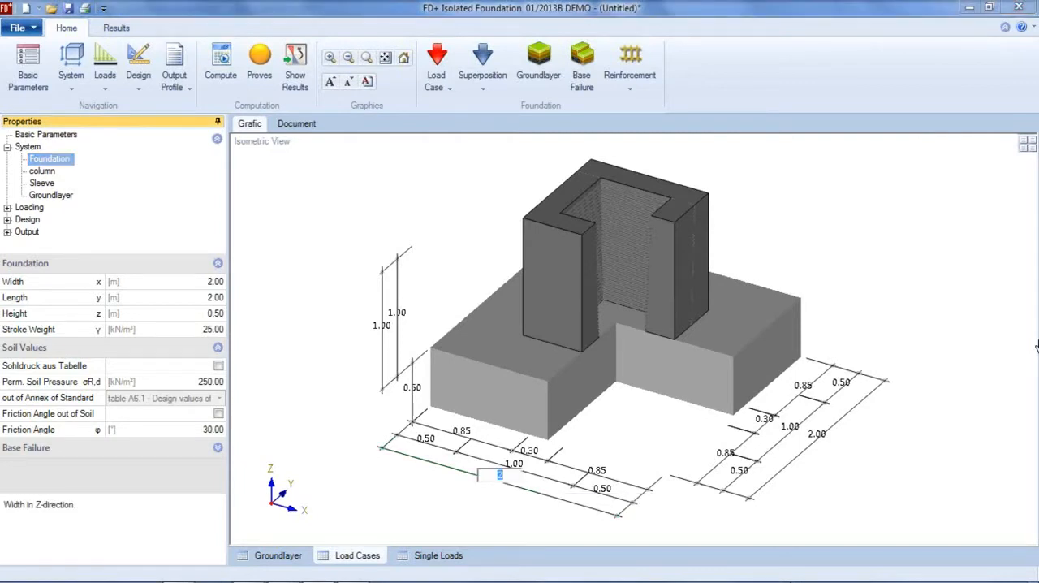
click(218, 282)
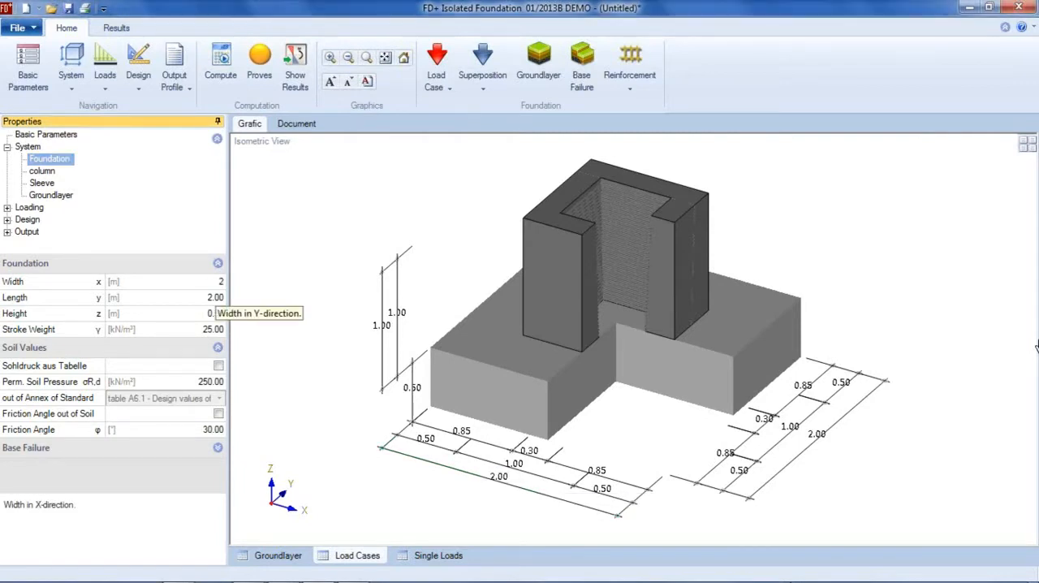
text(.5)
key(Tab)
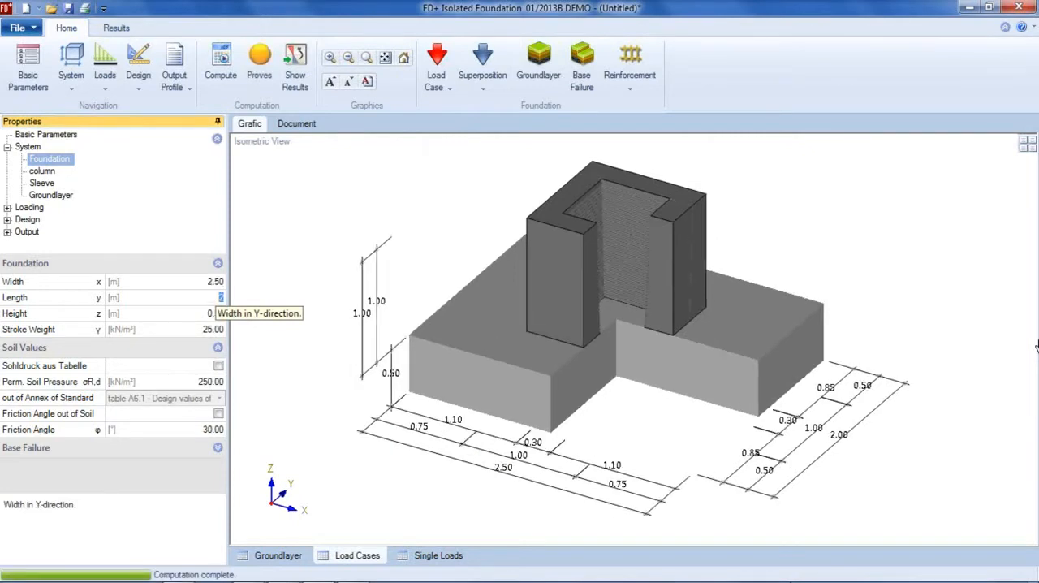
text(2.5)
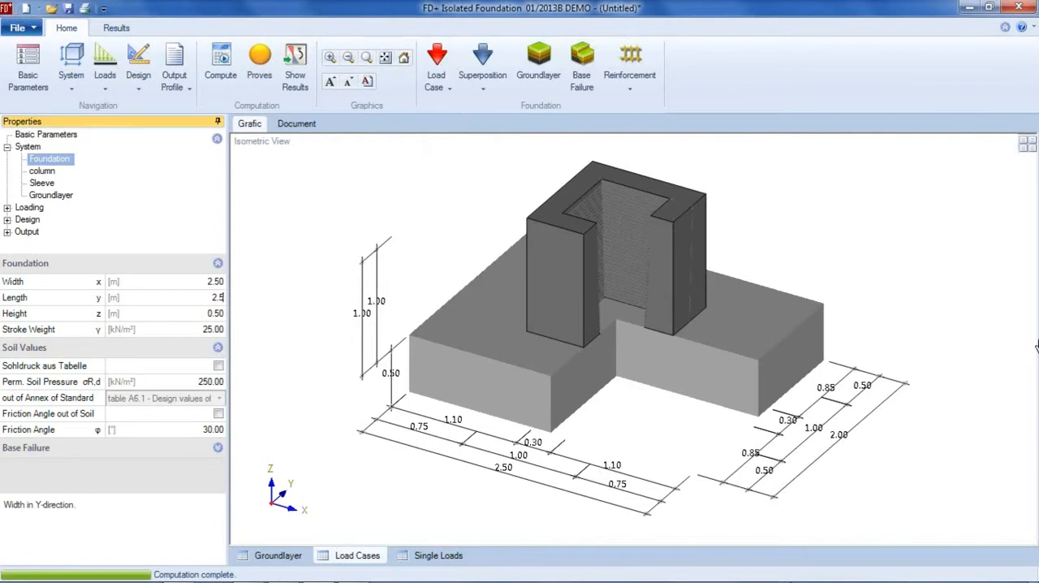
key(Tab)
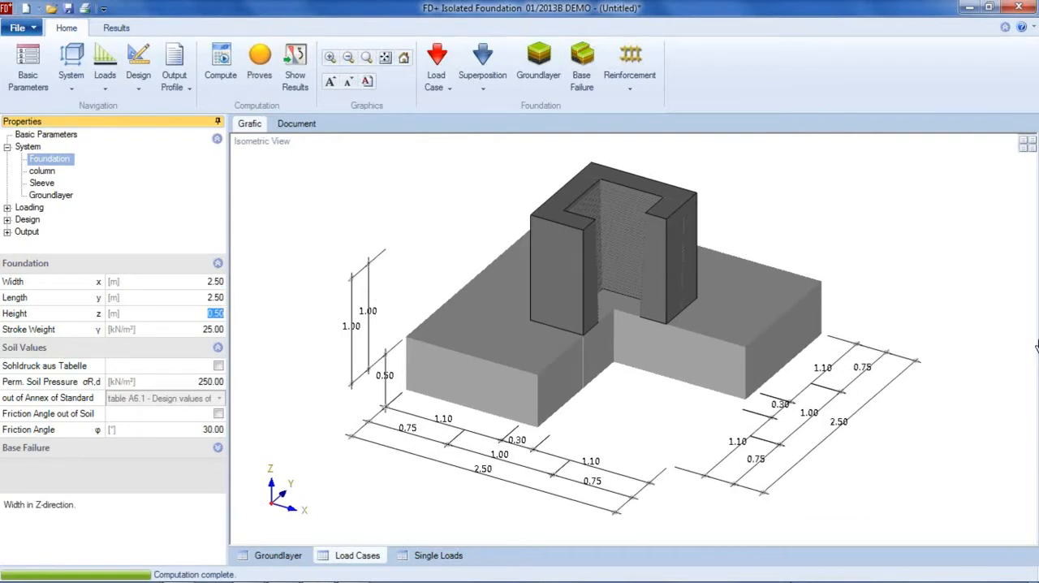
Check the design proofs and set the foundation's width in x and length in y to 3.00 m
click(260, 66)
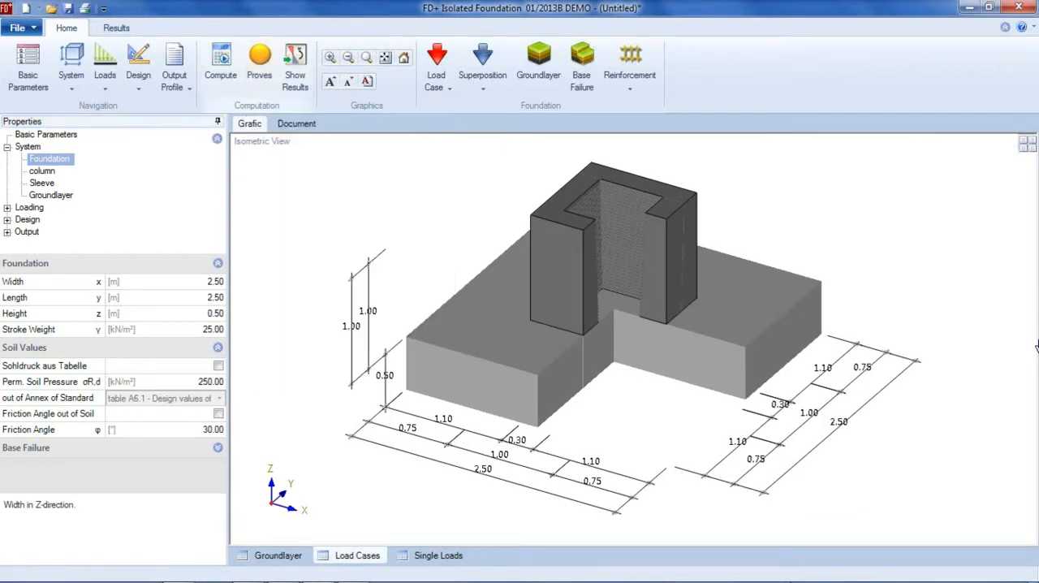
click(483, 468)
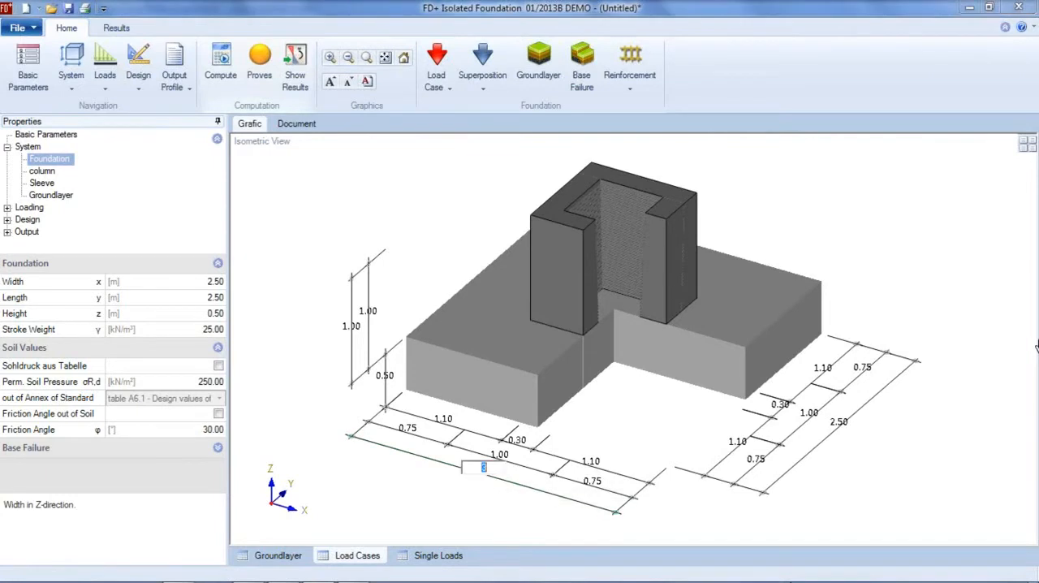
key(Return)
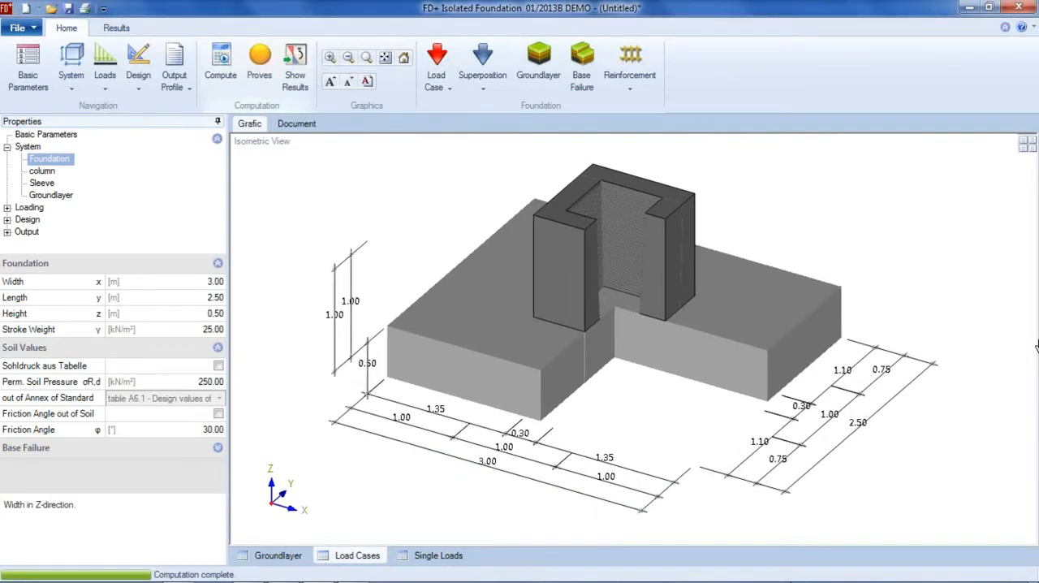
click(859, 422)
text(3)
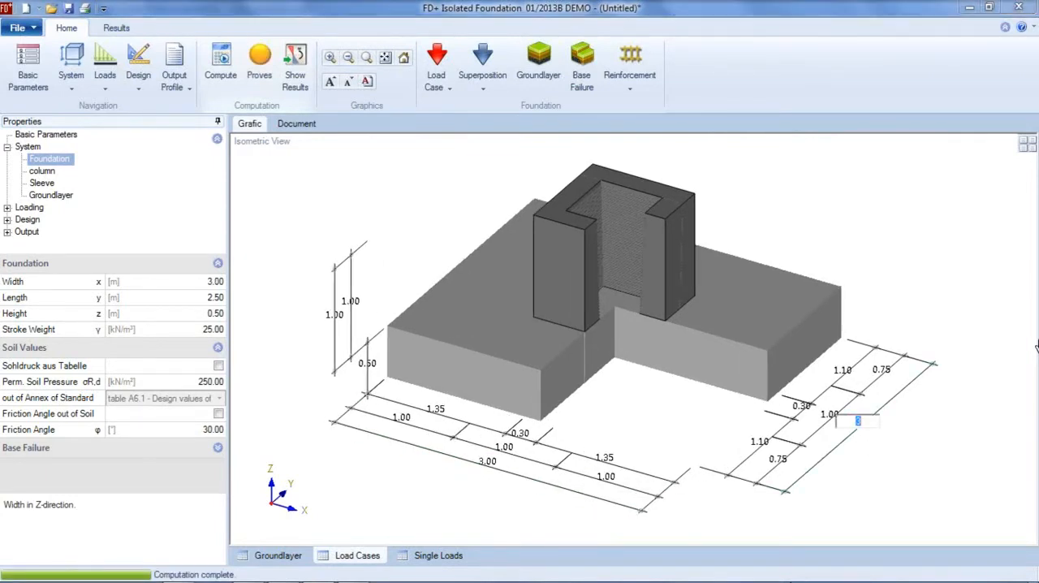
key(Return)
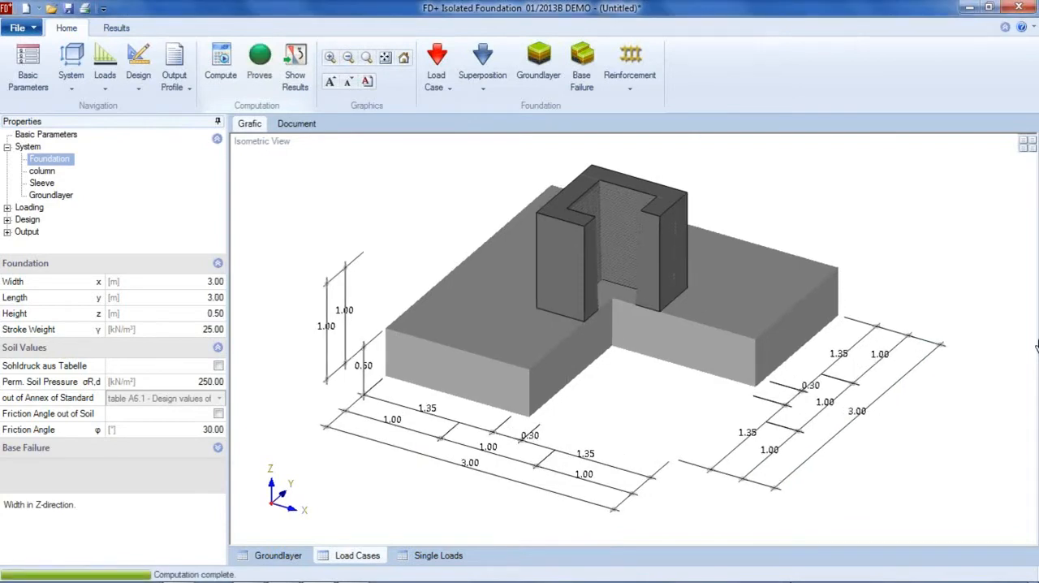
Export the foundation as an Allplan SmartPart to the desktop, overwriting Elem._de_cimentación.smx
click(22, 28)
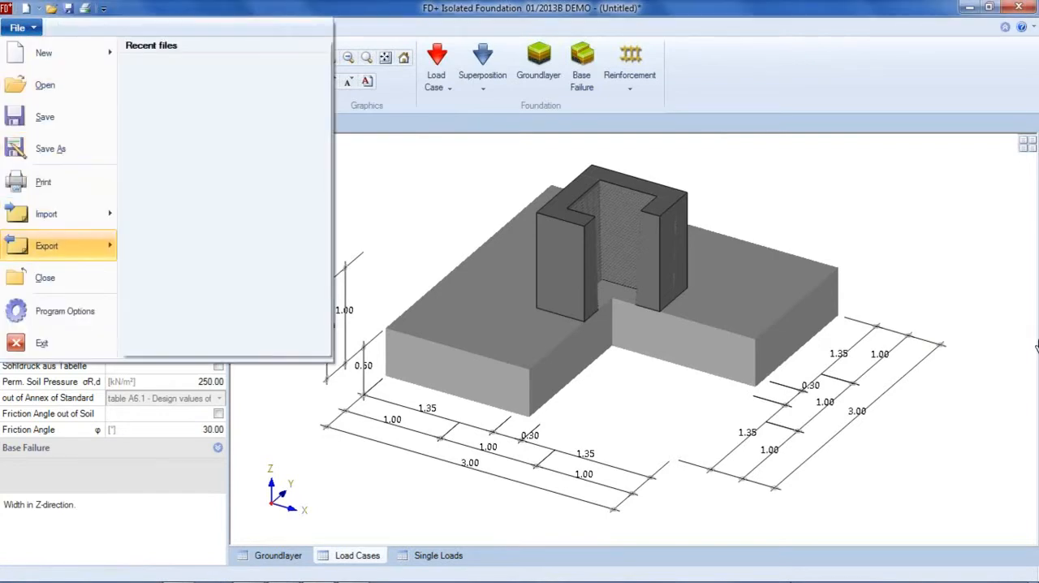
mouse_move(59, 246)
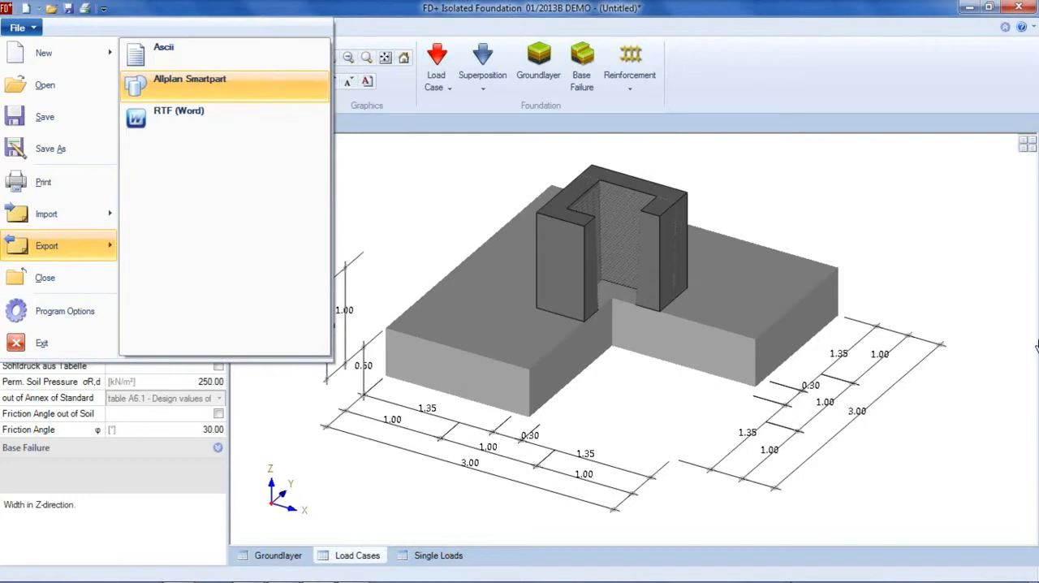
key(Return)
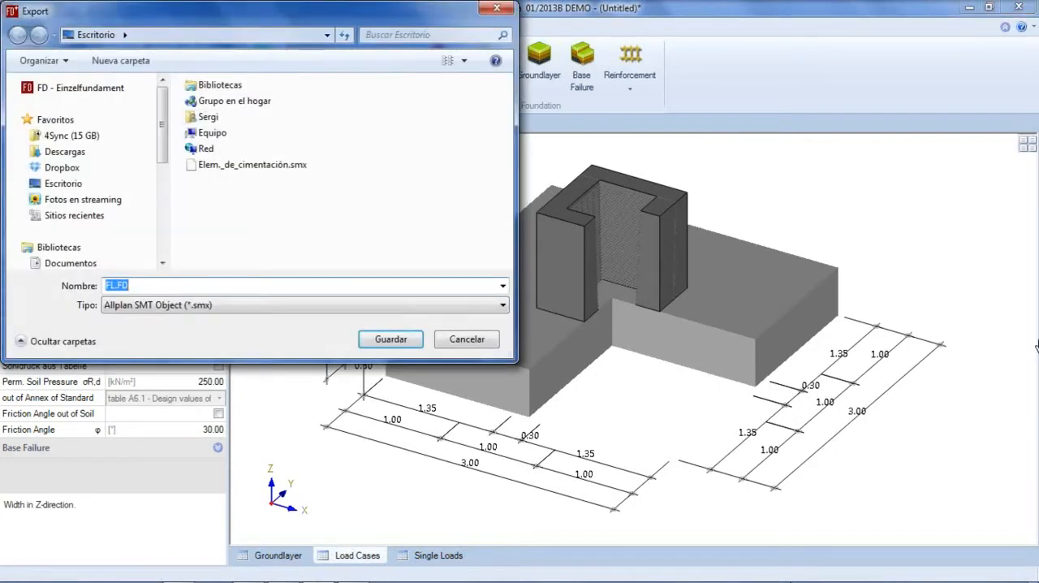
click(243, 165)
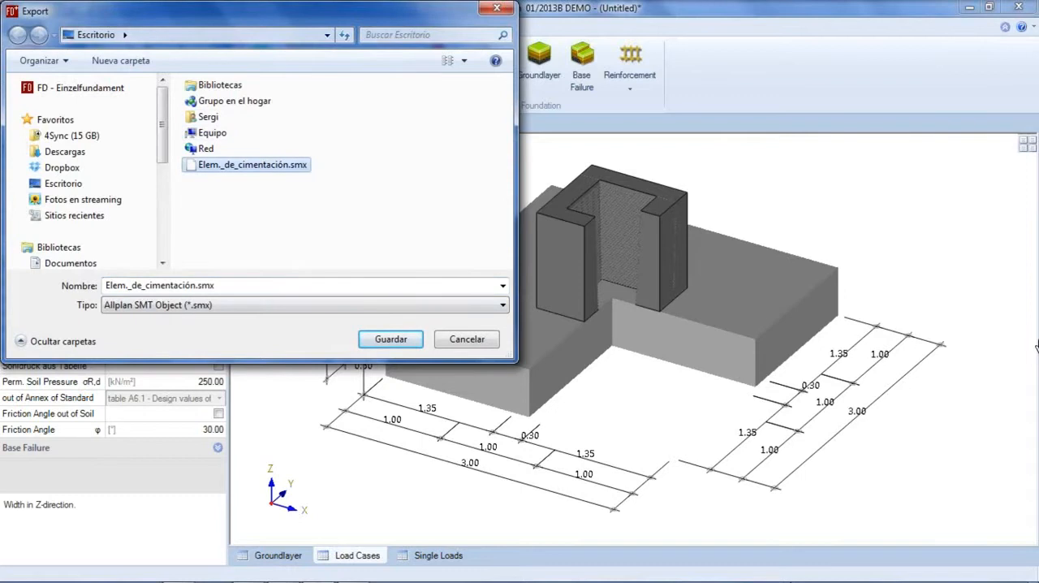
key(Return)
key(s)
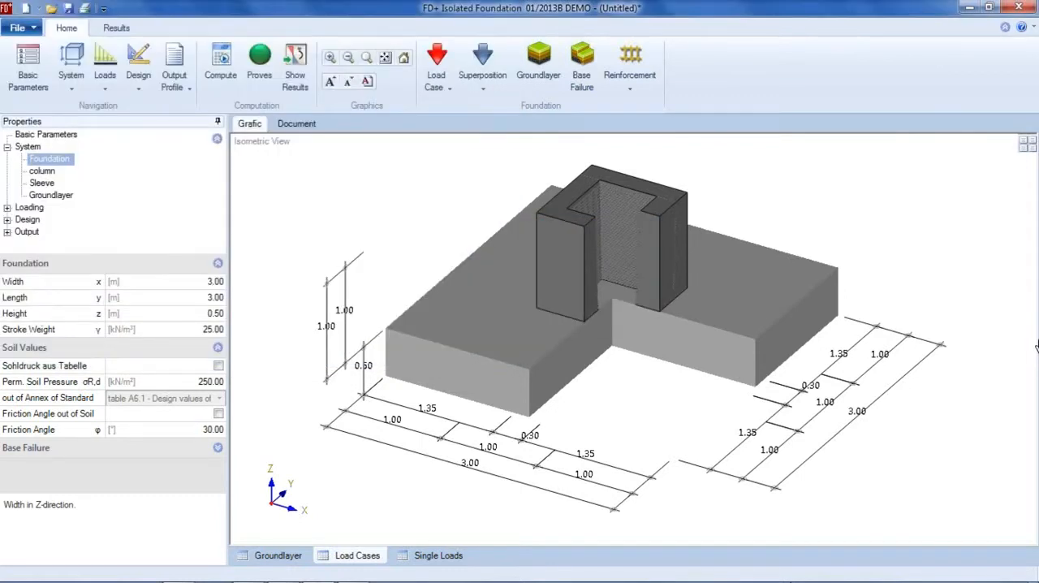
Switch to Allplan and import Elem._de_cimentación.smx from the desktop into the lower-left foundation SmartPart in plan, modifying all identical SmartParts
key(alt+Tab)
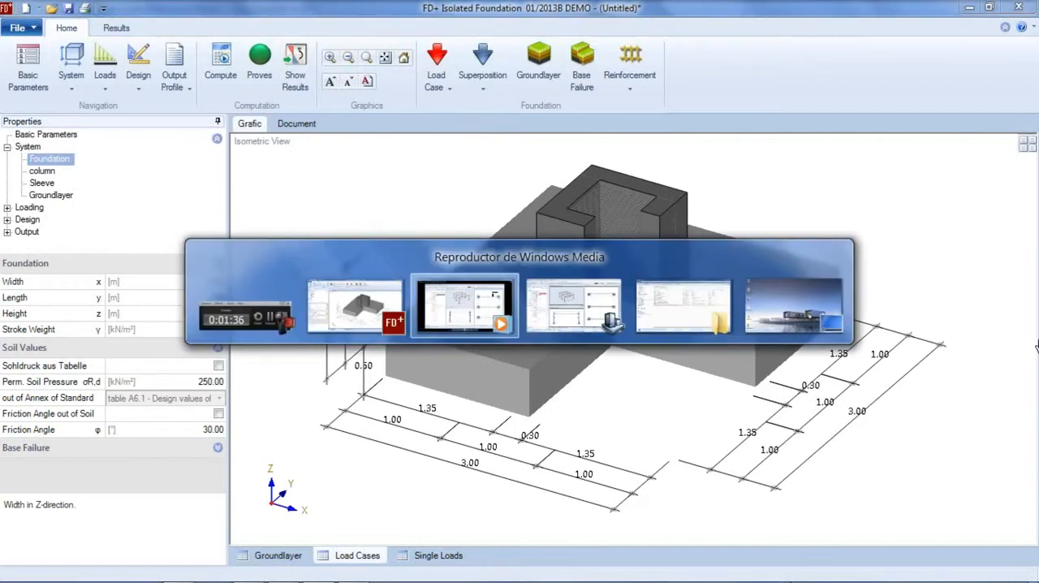
key(alt+Tab)
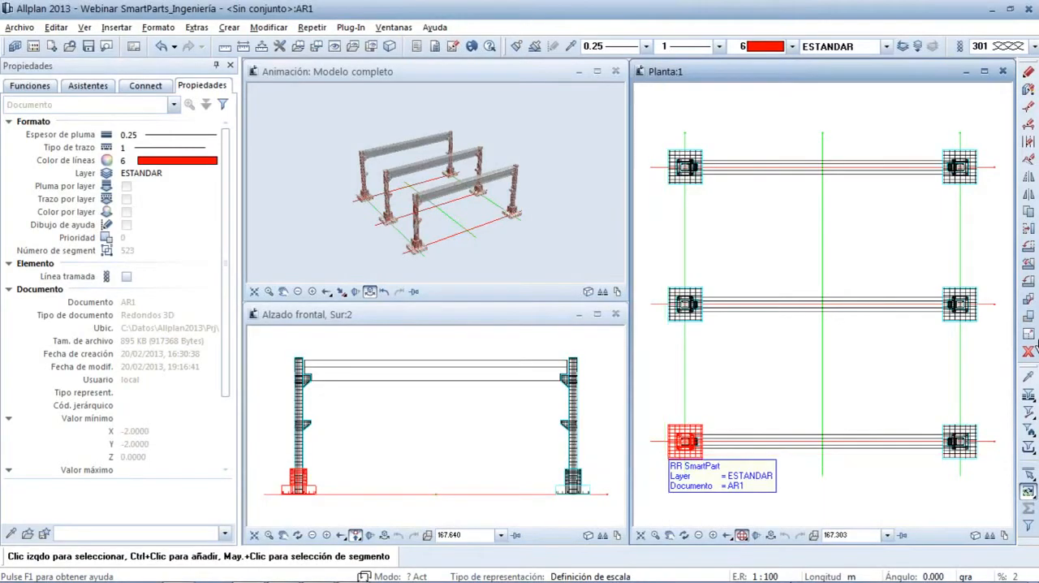
right_click(666, 456)
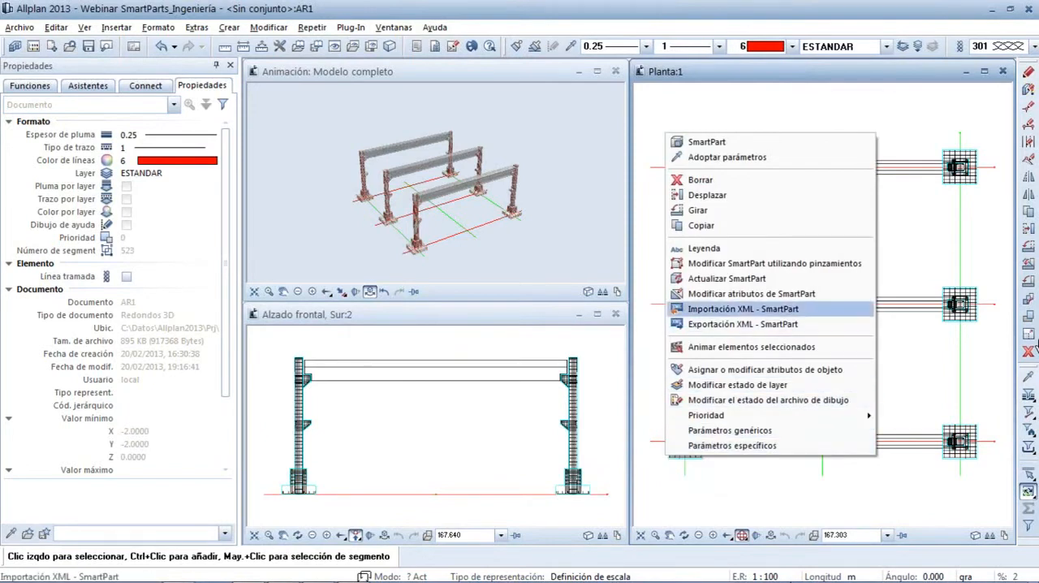
key(Return)
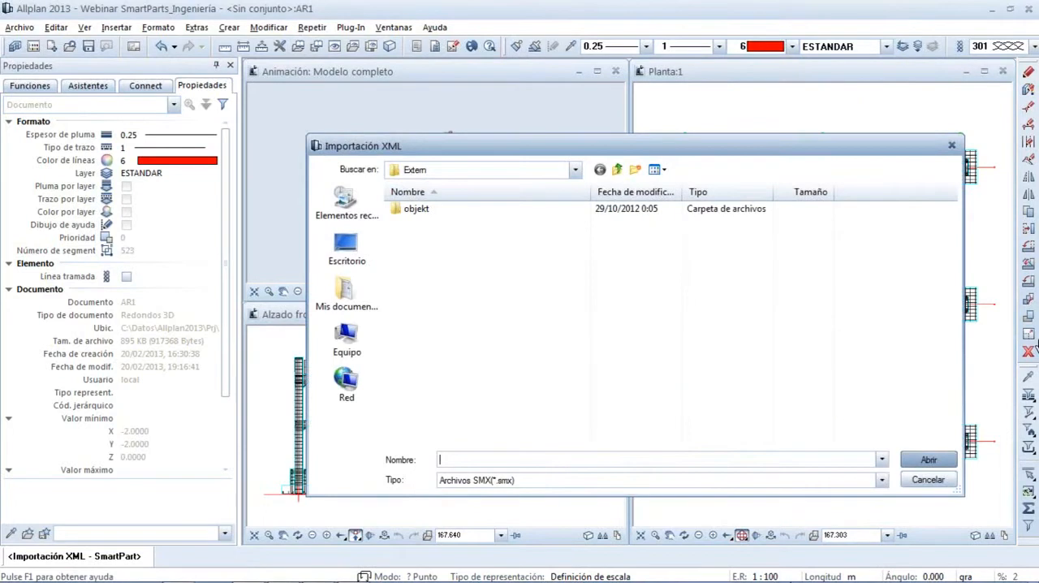
click(346, 249)
click(454, 258)
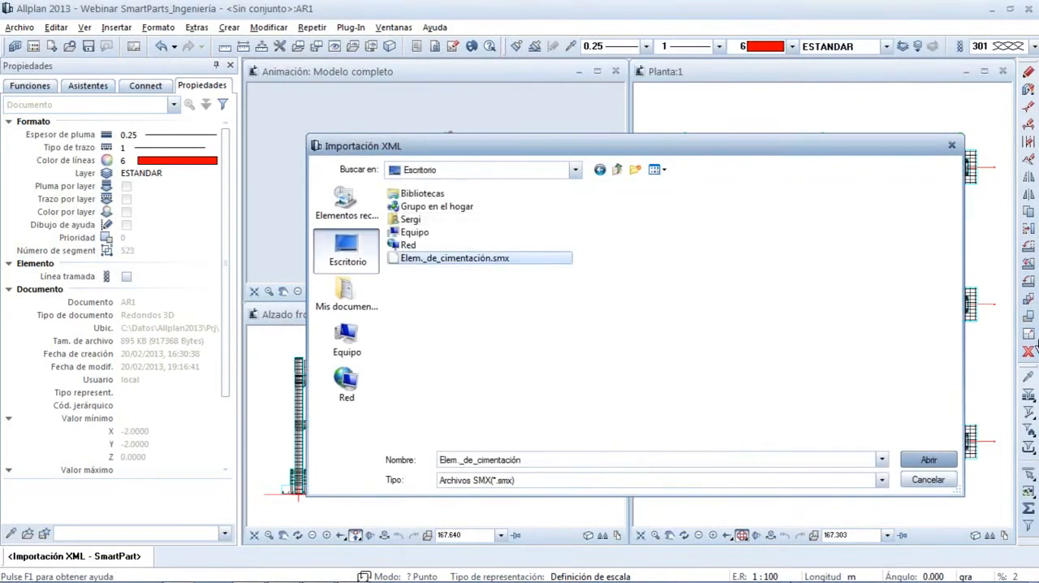
key(Return)
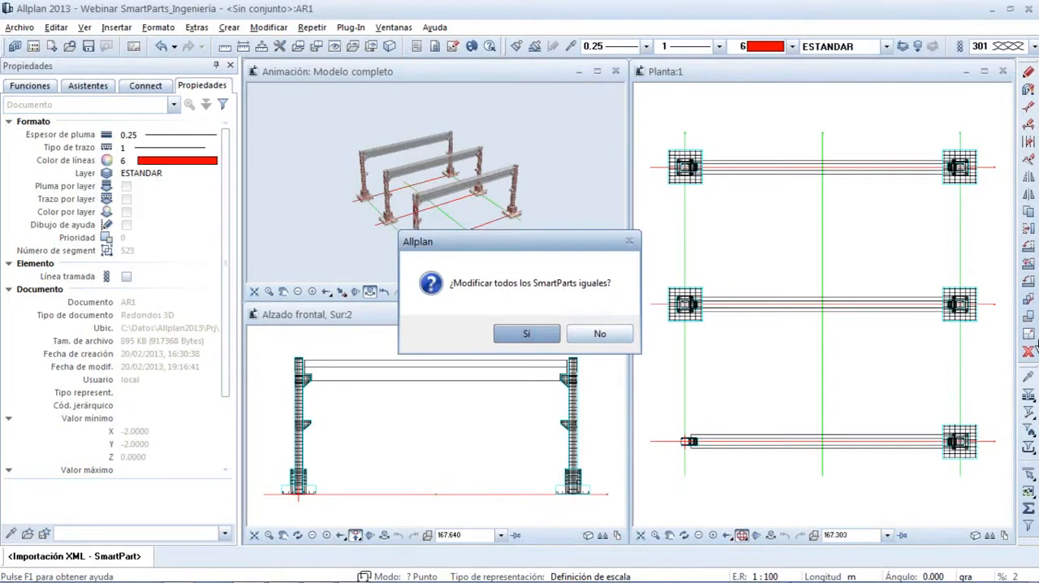
key(Return)
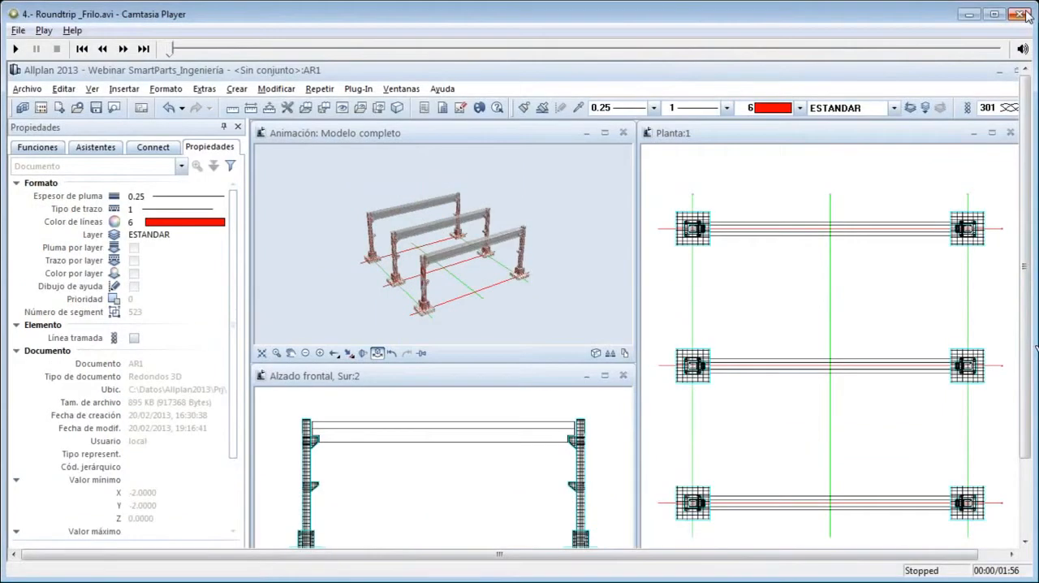
click(1019, 14)
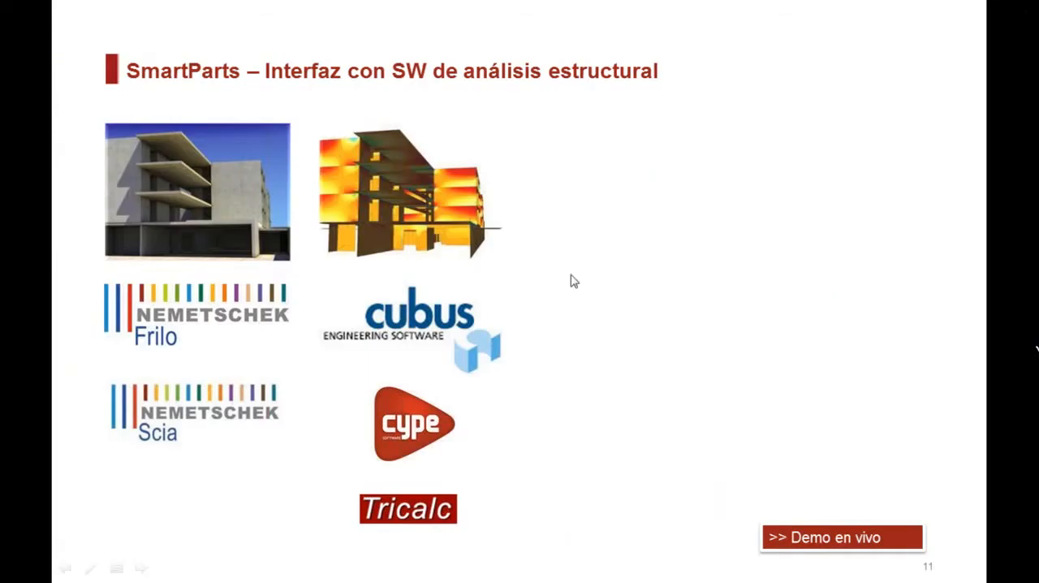
click(498, 375)
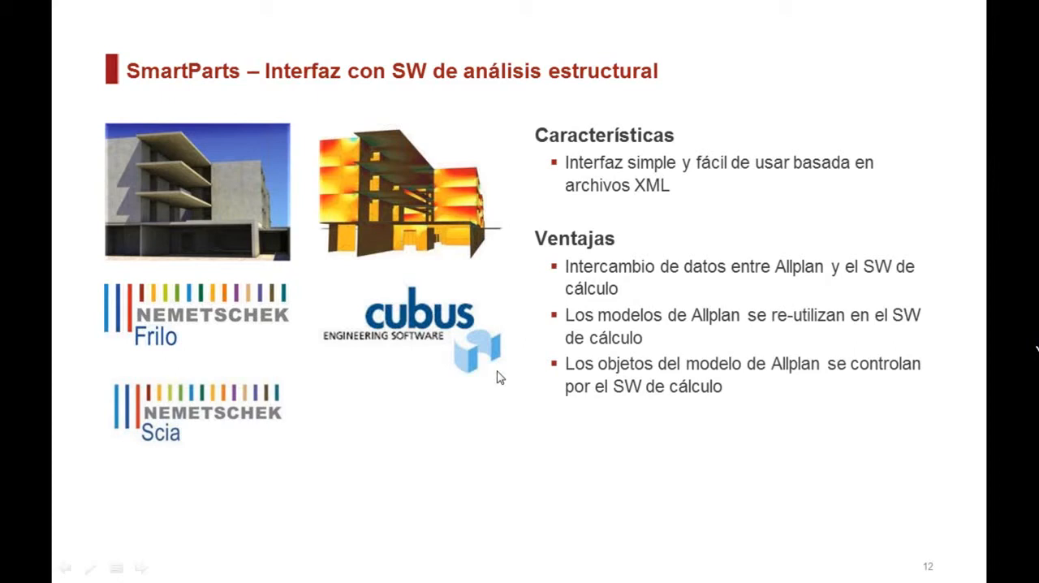
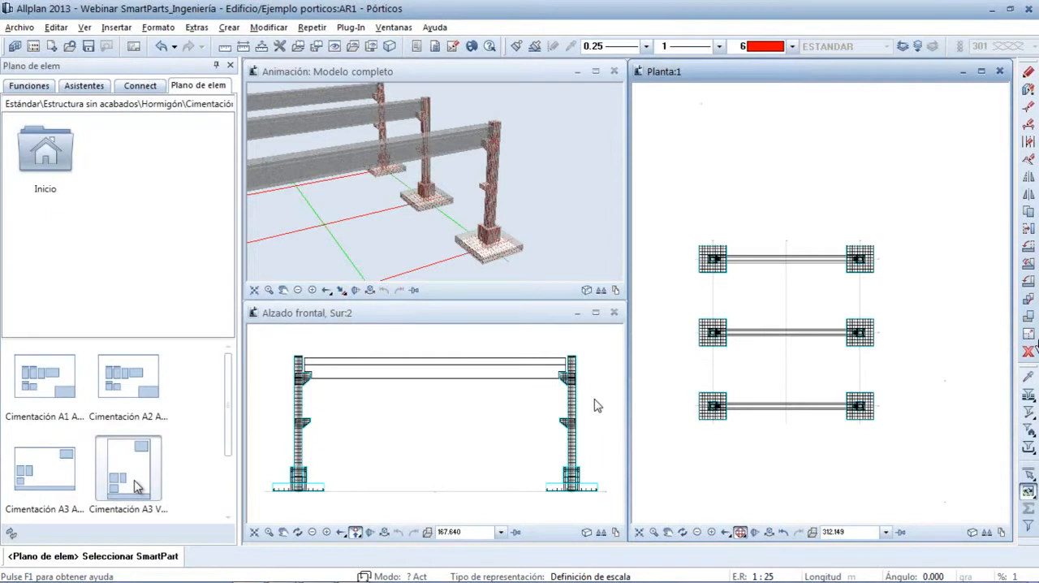
Create an A3 vertical foundation element plan from the lower-right foundation and place it beyond that foundation in plan
click(879, 429)
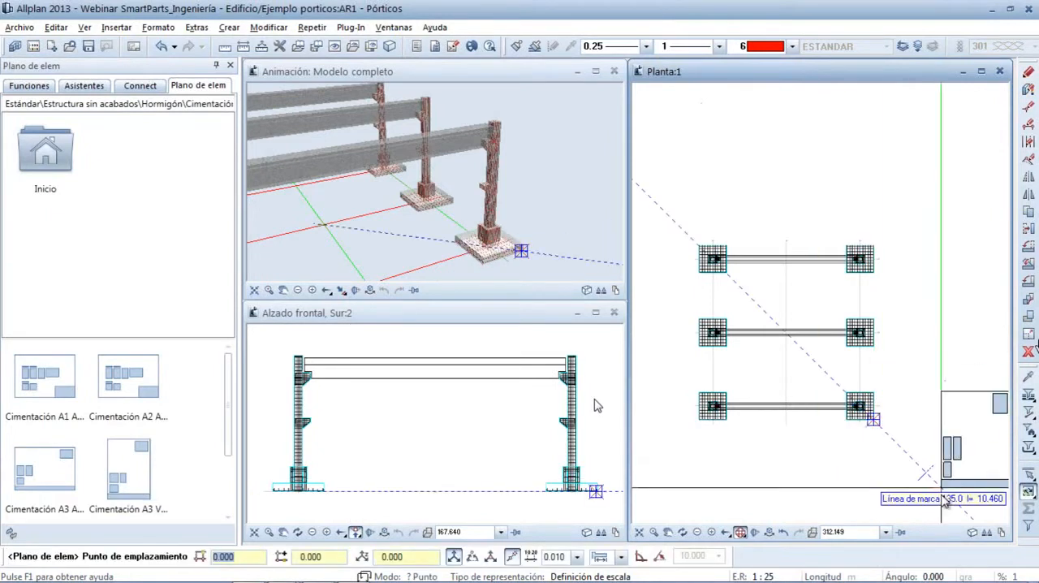
click(944, 506)
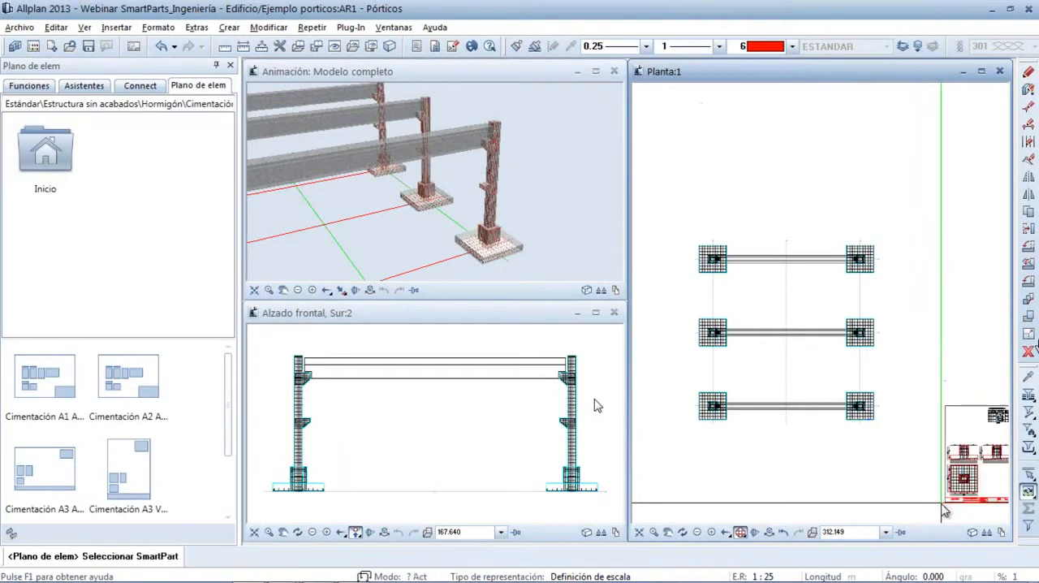
key(Escape)
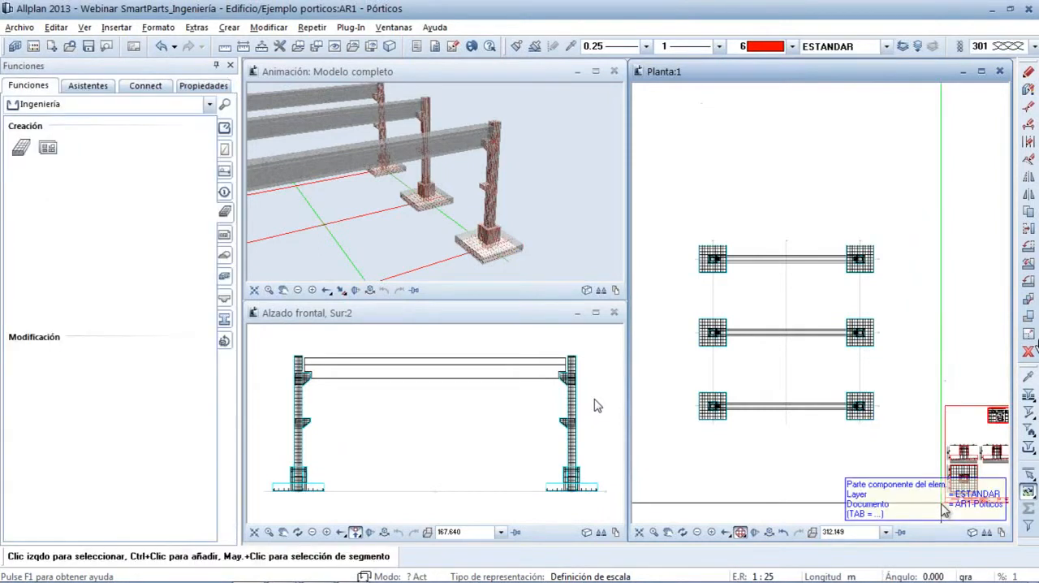
Examine the foundation sheet's dimensioned sections, plan view and bar-bending schedule, including the total reinforcement mass
scroll(893, 487, up, 3)
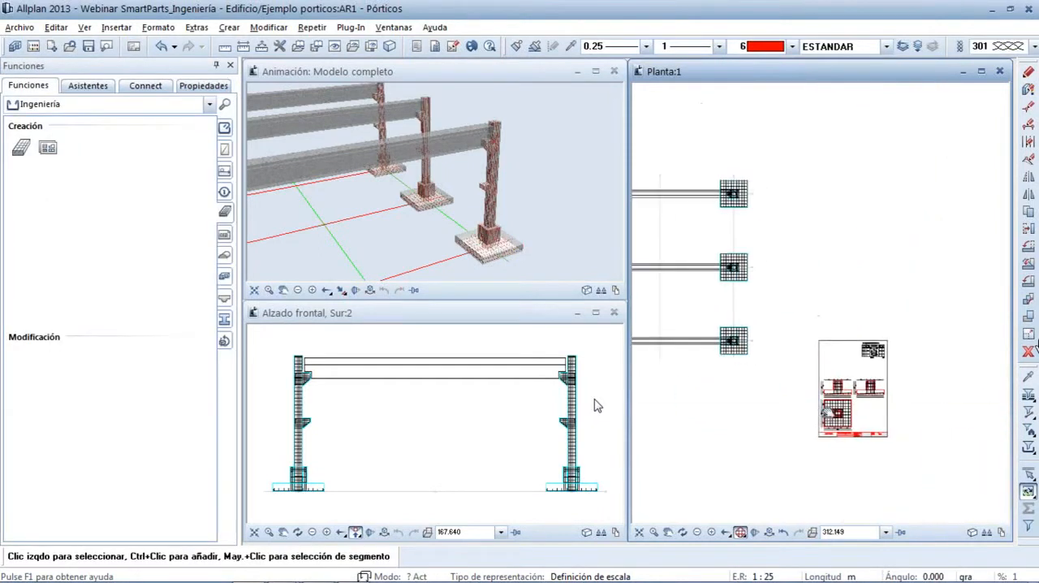
scroll(871, 480, up, 5)
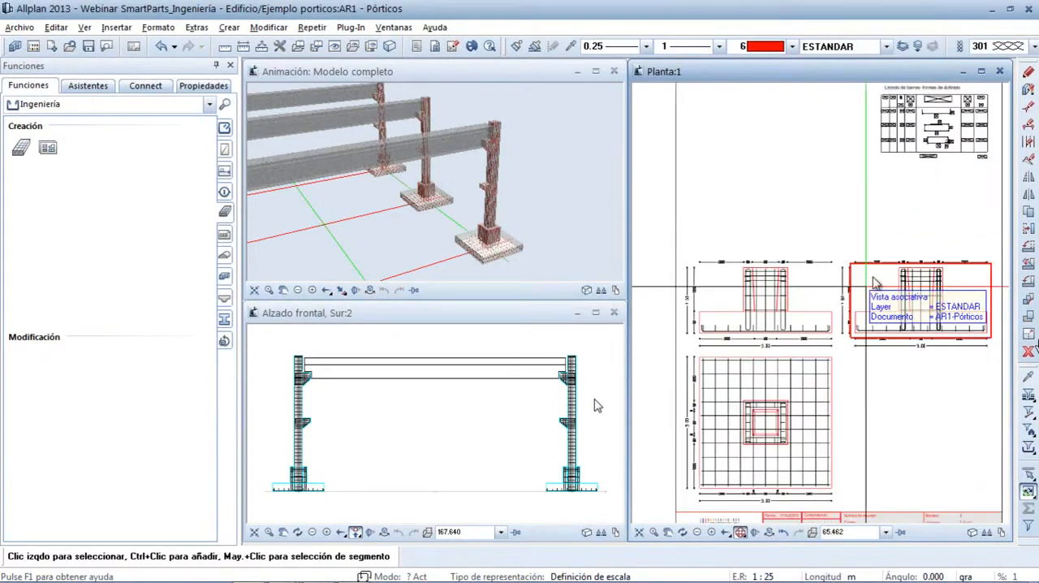
middle_drag(852, 362, 842, 297)
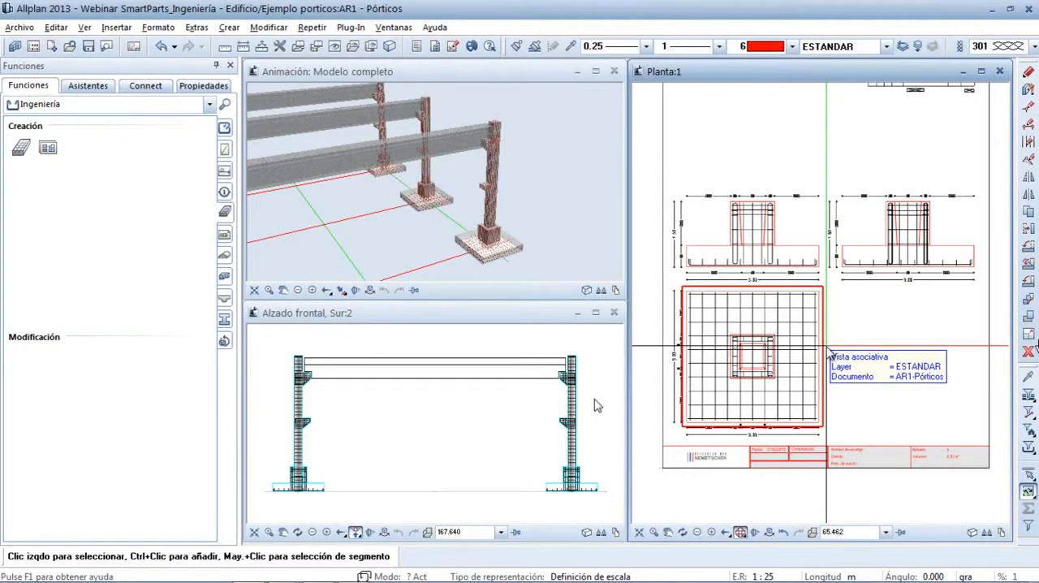
middle_drag(918, 125, 863, 260)
drag(943, 237, 818, 165)
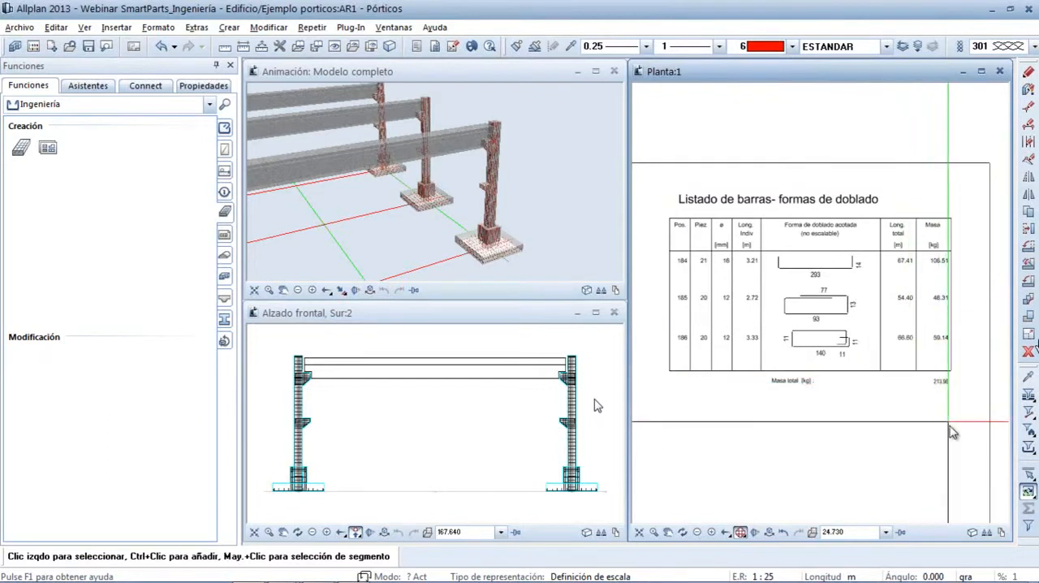
scroll(954, 432, up, 2)
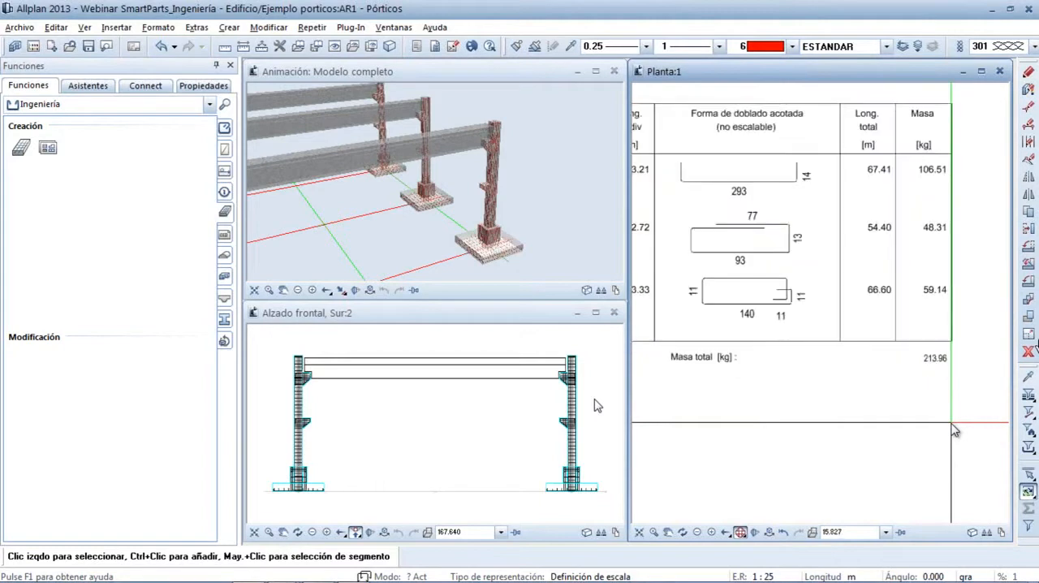
scroll(955, 431, up, 1)
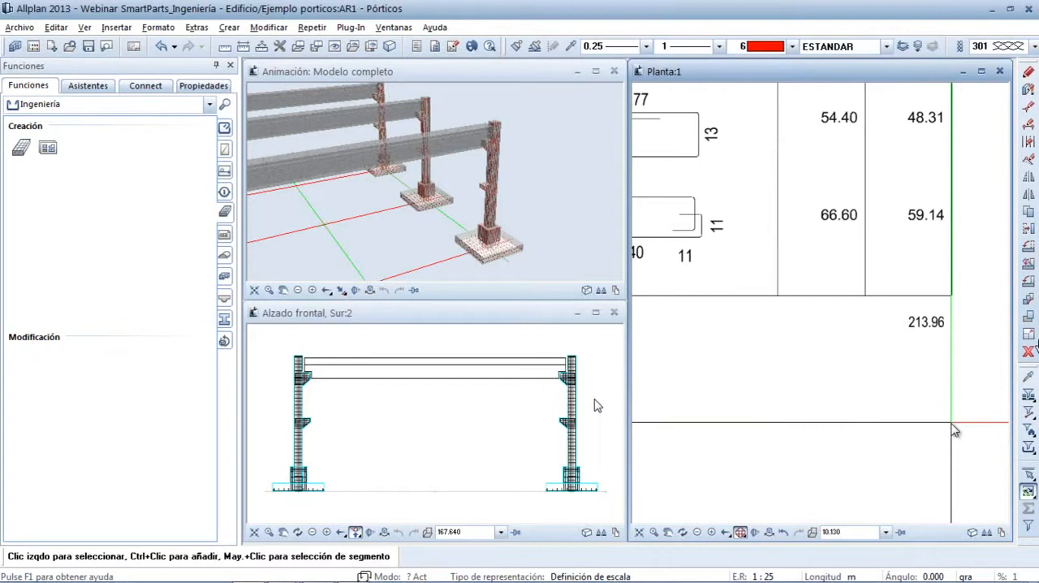
scroll(951, 423, down, 7)
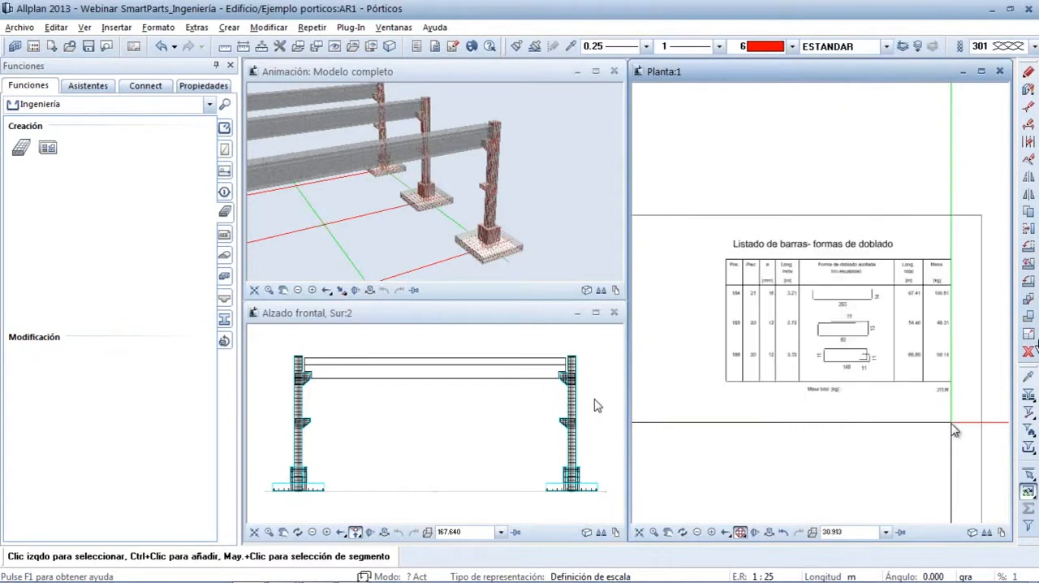
middle_drag(870, 440, 915, 144)
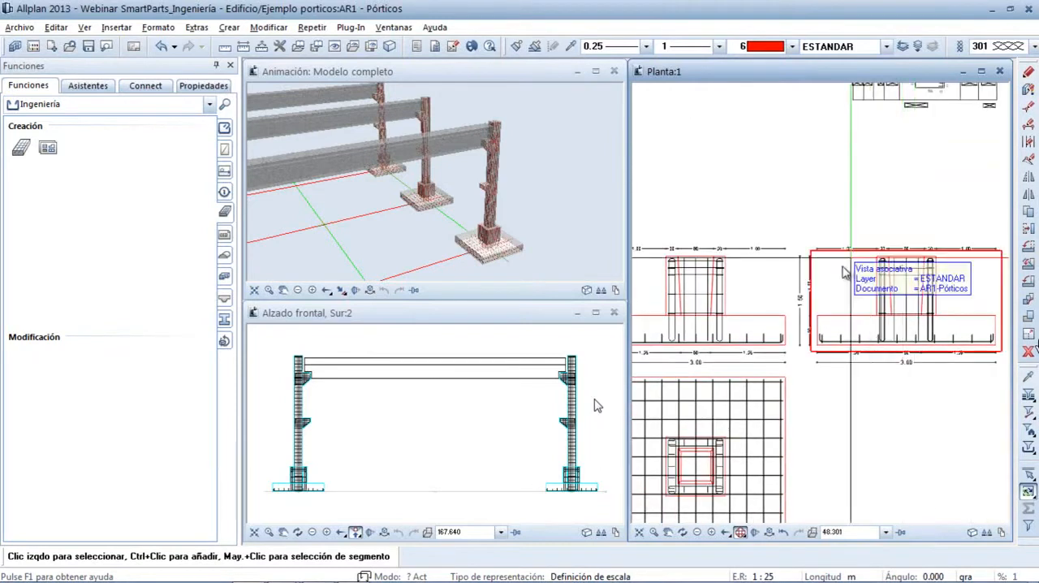
Stretch the foundation's sleeve upward in the sheet's elevation to a handle value of about 2.440 and apply it to all identical SmartParts
click(760, 314)
double_click(760, 314)
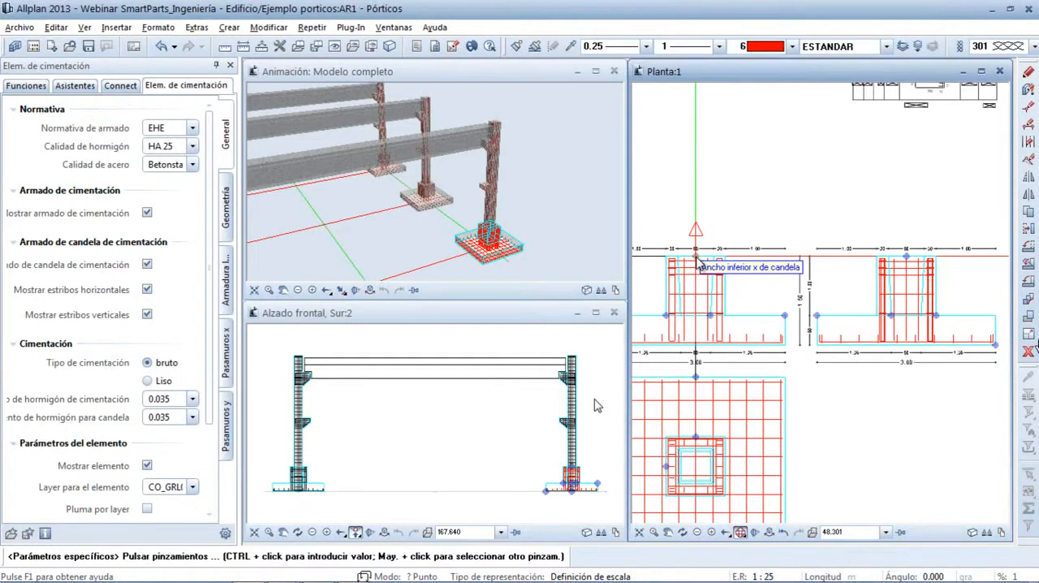
click(695, 258)
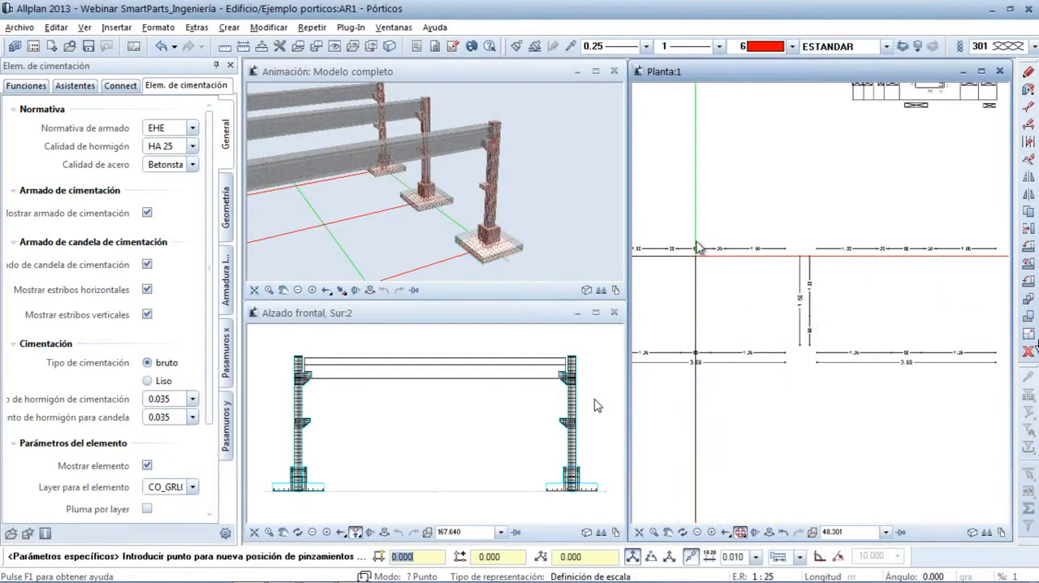
click(698, 174)
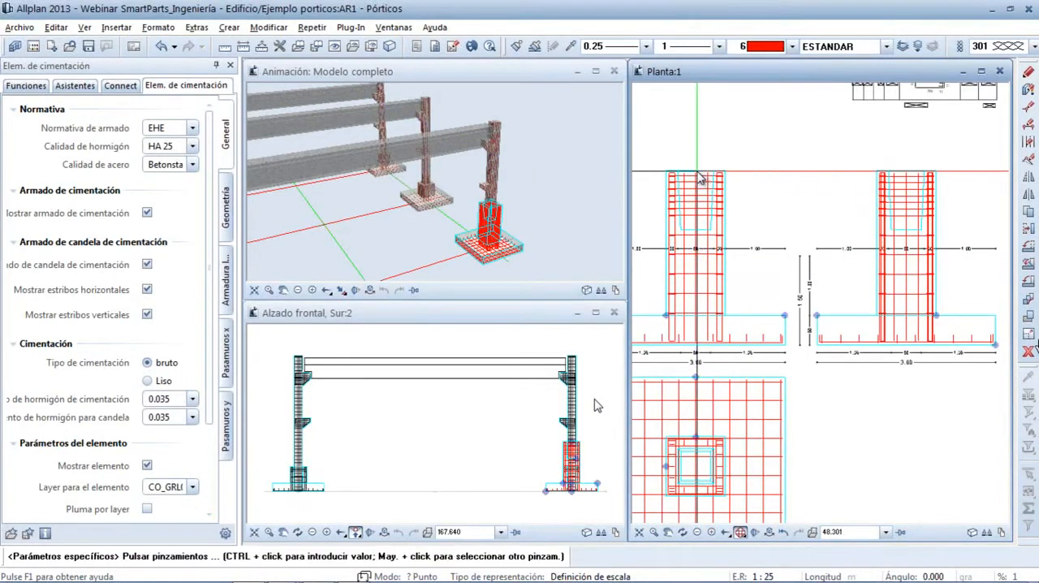
key(Escape)
click(532, 333)
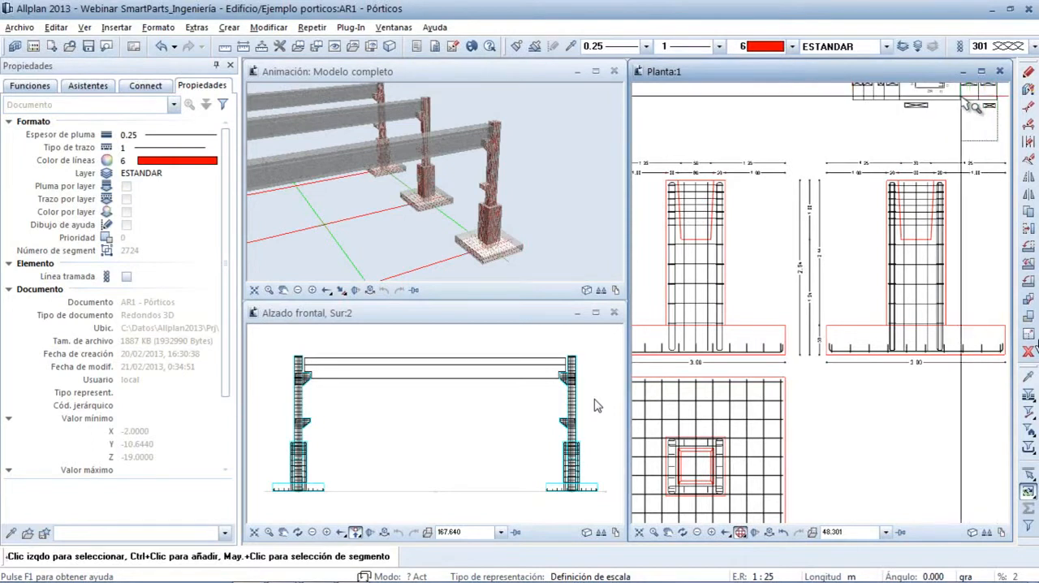
Check the total mass in the bar schedule and undo the sleeve height change
scroll(966, 105, up, 5)
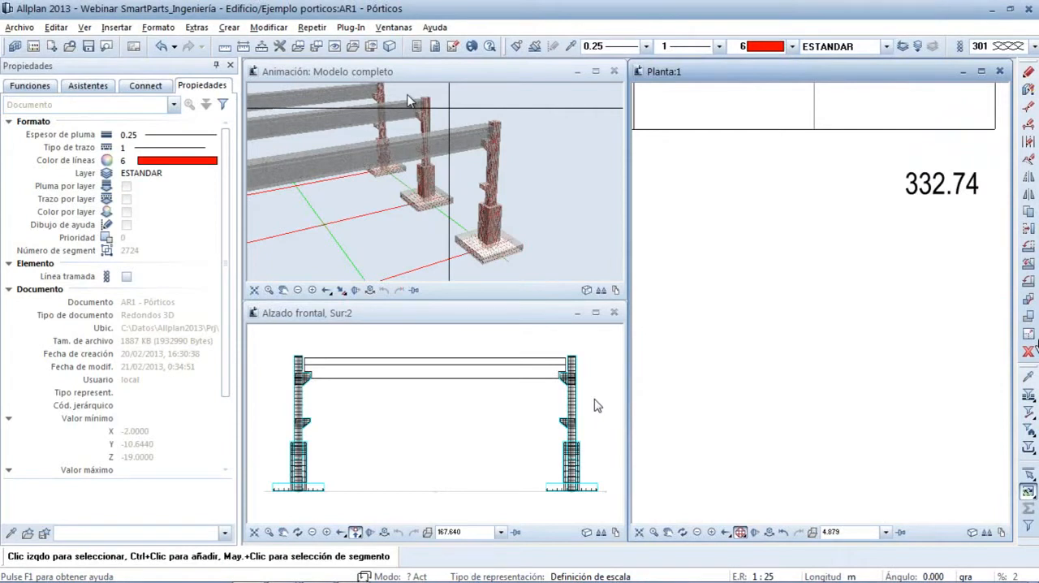
click(162, 47)
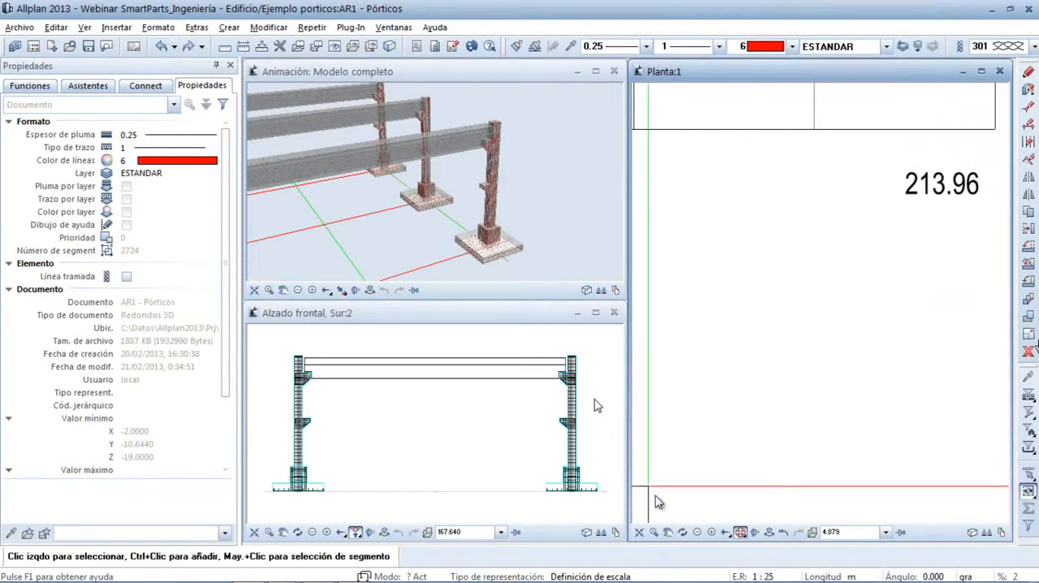
click(770, 533)
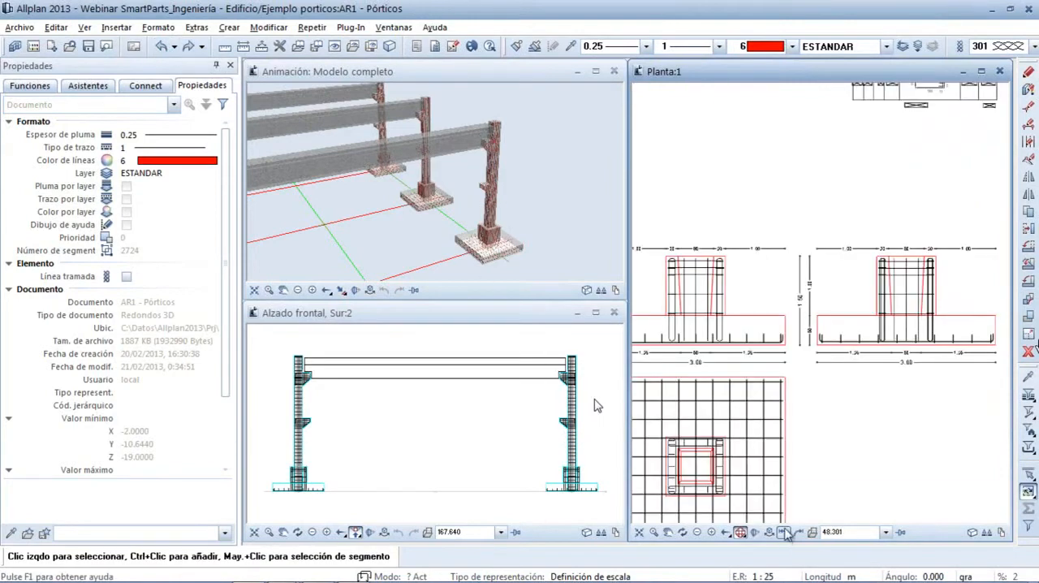
scroll(821, 435, down, 2)
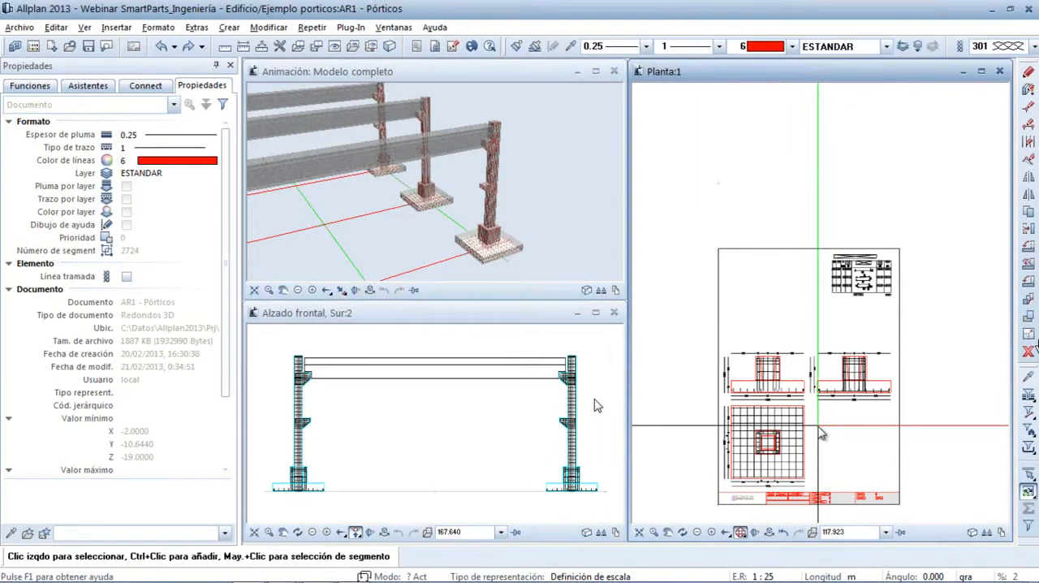
Inspect the Plano Zapata layout with the foundation's views and bar schedule, and return to the model
click(135, 46)
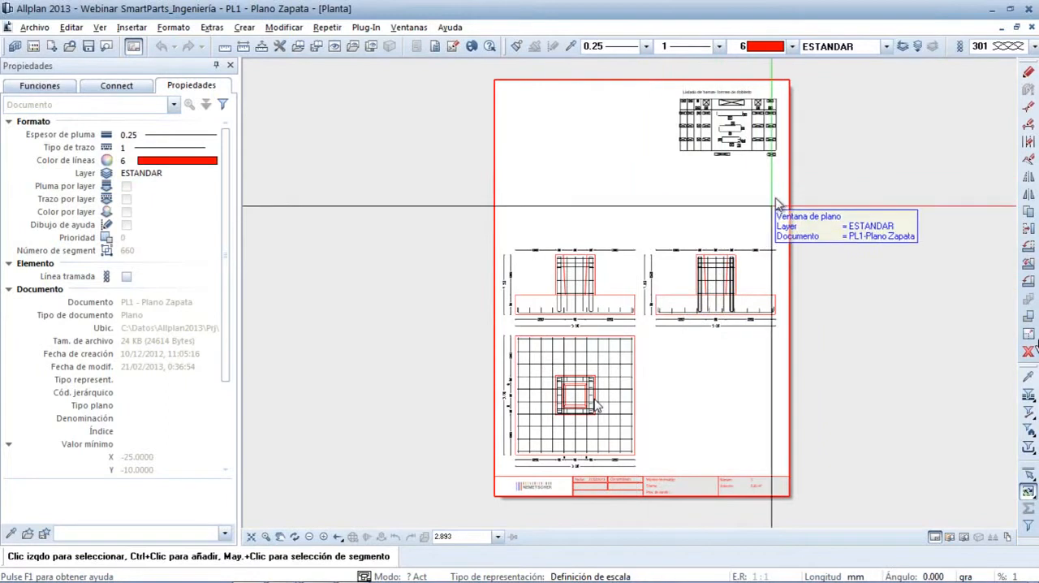
scroll(789, 155, up, 4)
scroll(790, 160, up, 3)
scroll(790, 159, down, 3)
scroll(789, 155, down, 4)
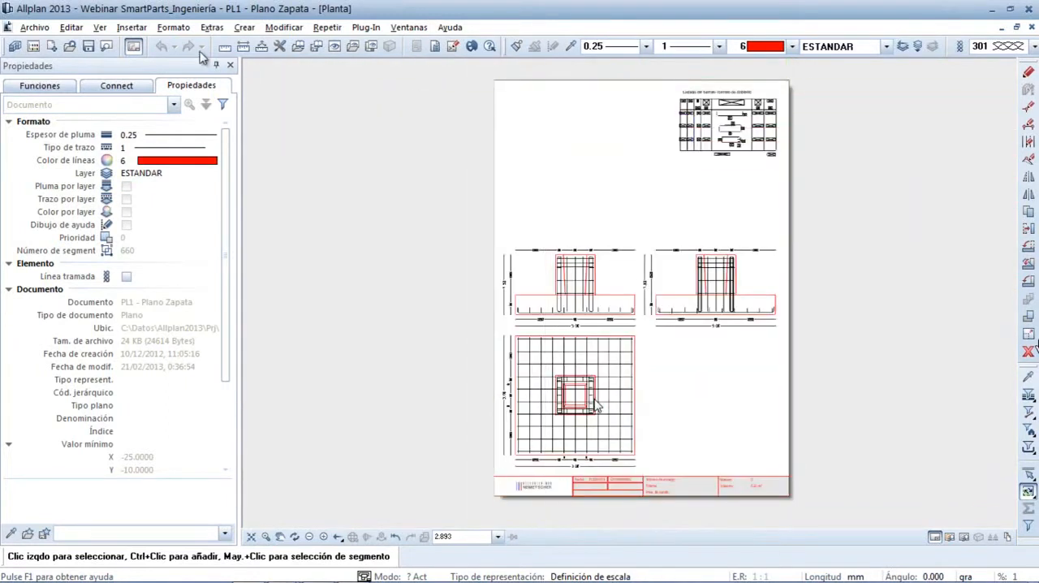
click(134, 47)
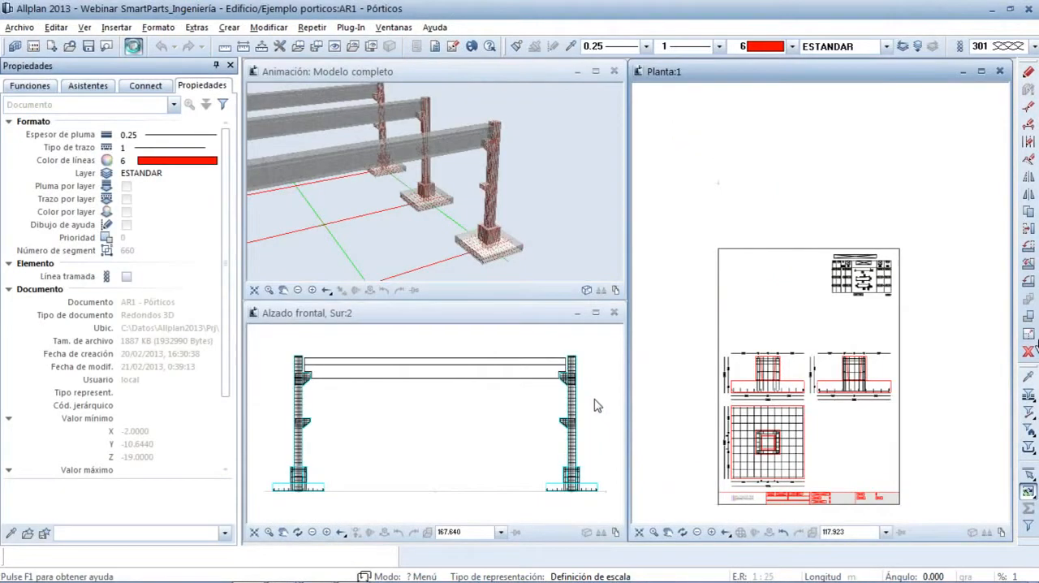
Create a Pilar A3 Vertical element plan from the nearest column and place it directly above the foundation sheet in plan
click(639, 532)
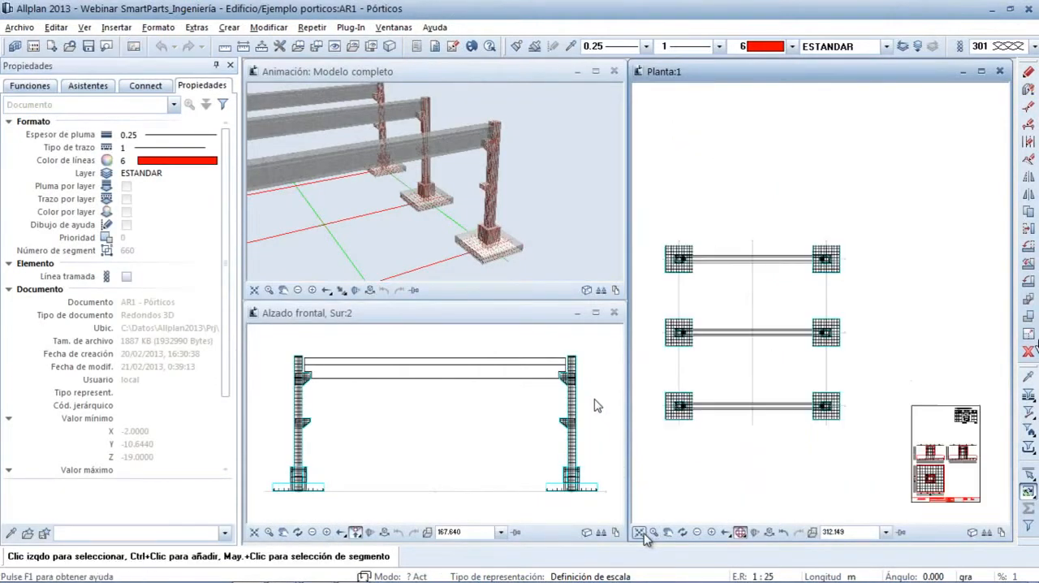
click(29, 88)
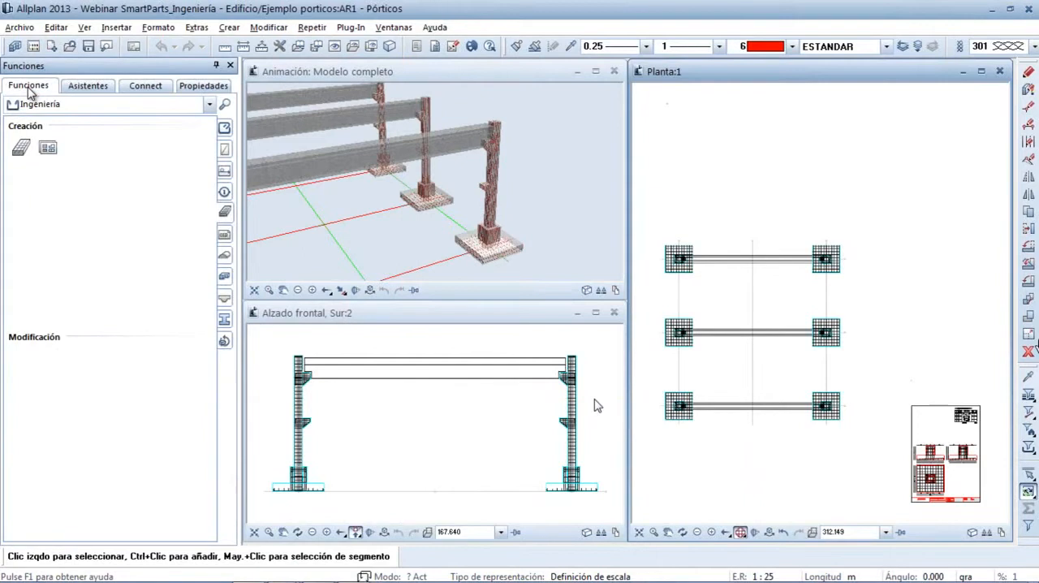
click(47, 147)
click(132, 159)
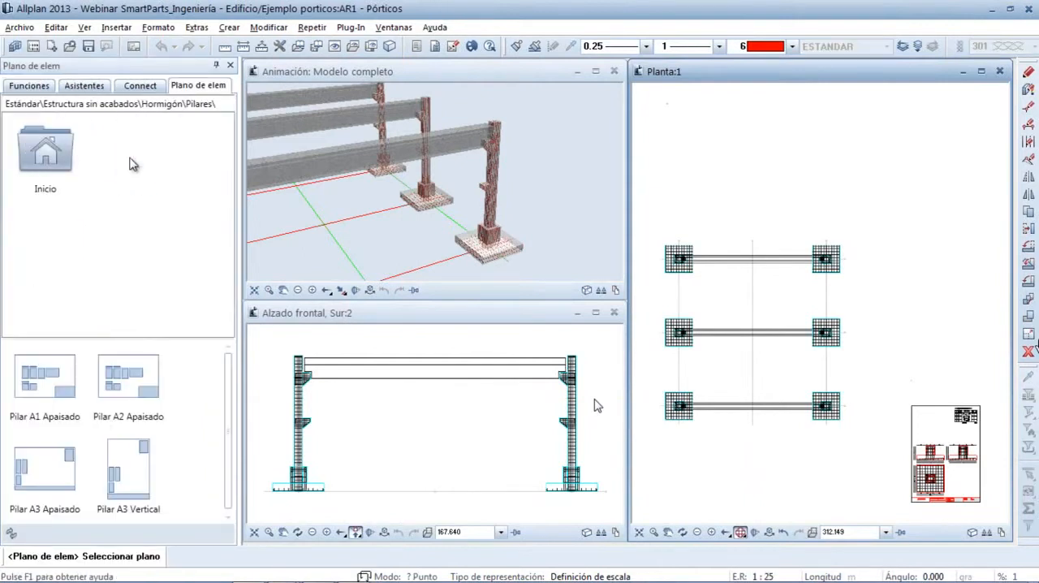
click(134, 452)
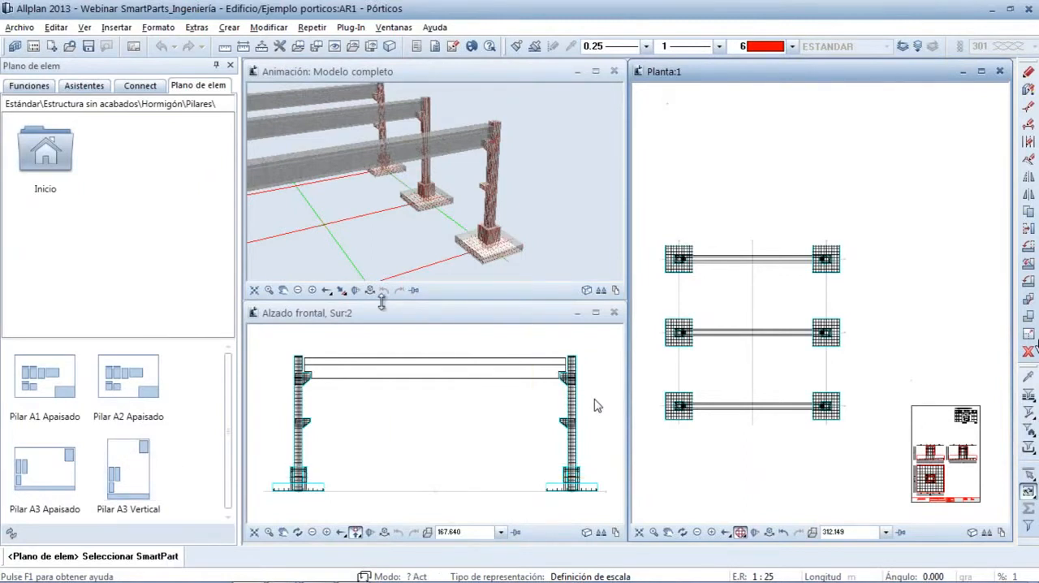
click(490, 215)
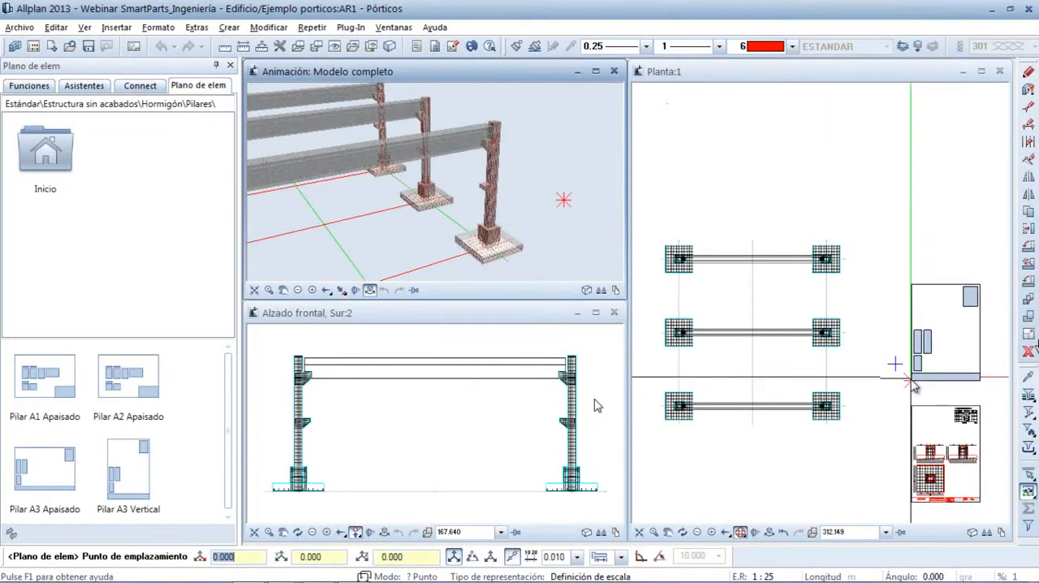
click(913, 386)
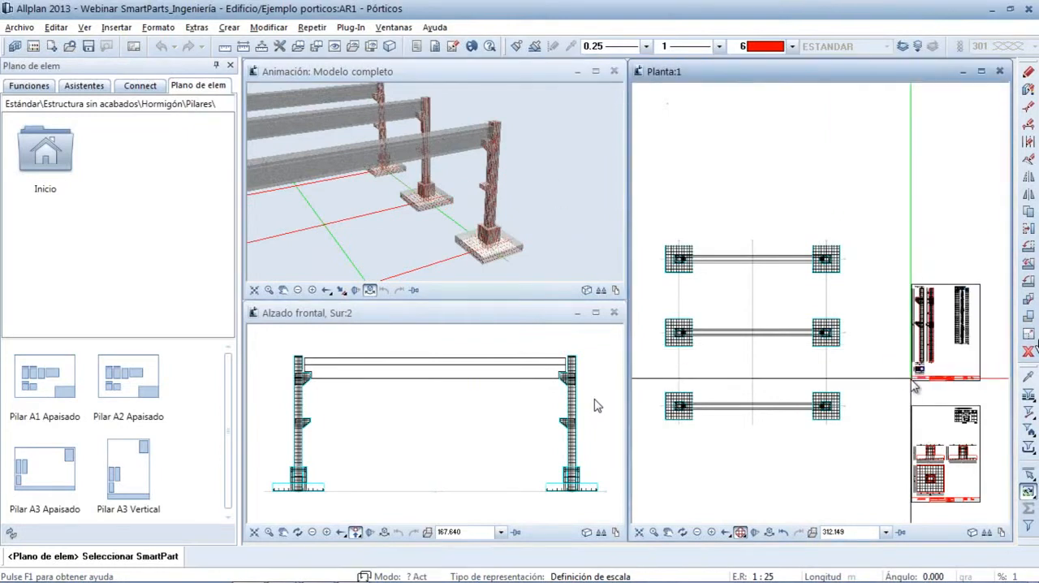
key(Escape)
key(Escape)
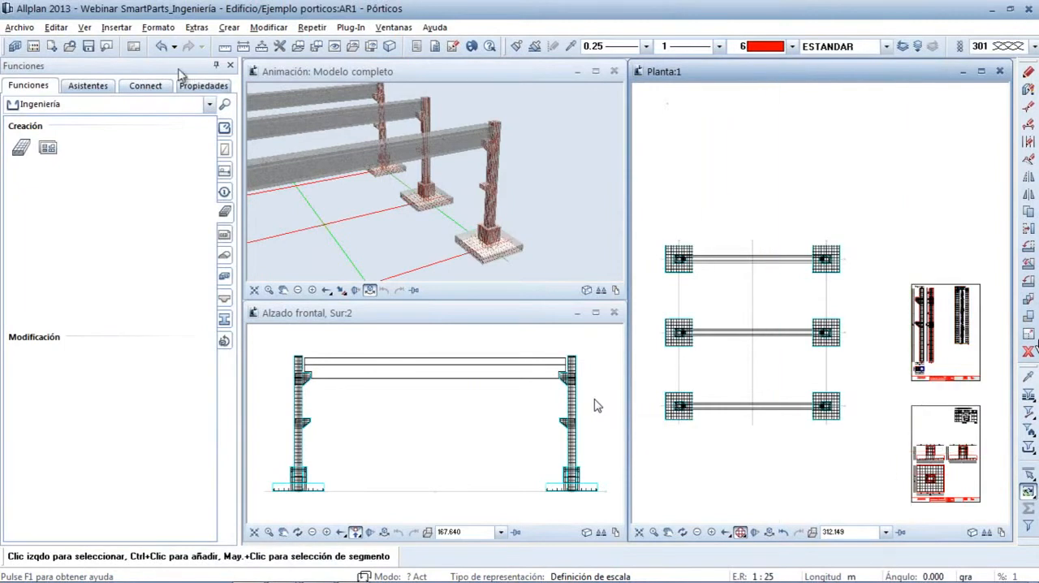
Switch to layout editing and open layout 2, Plano pilar
click(134, 46)
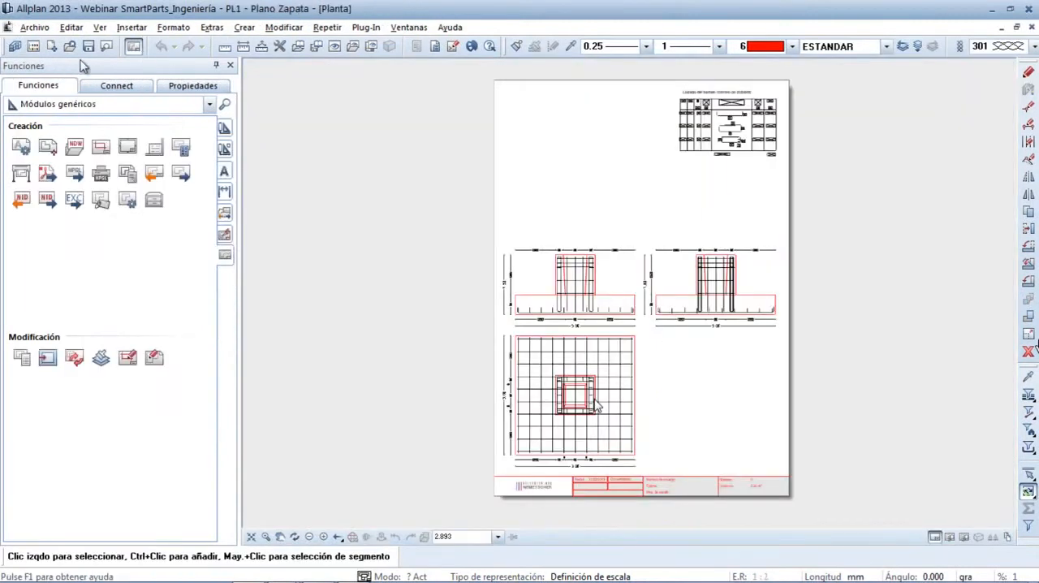
click(33, 47)
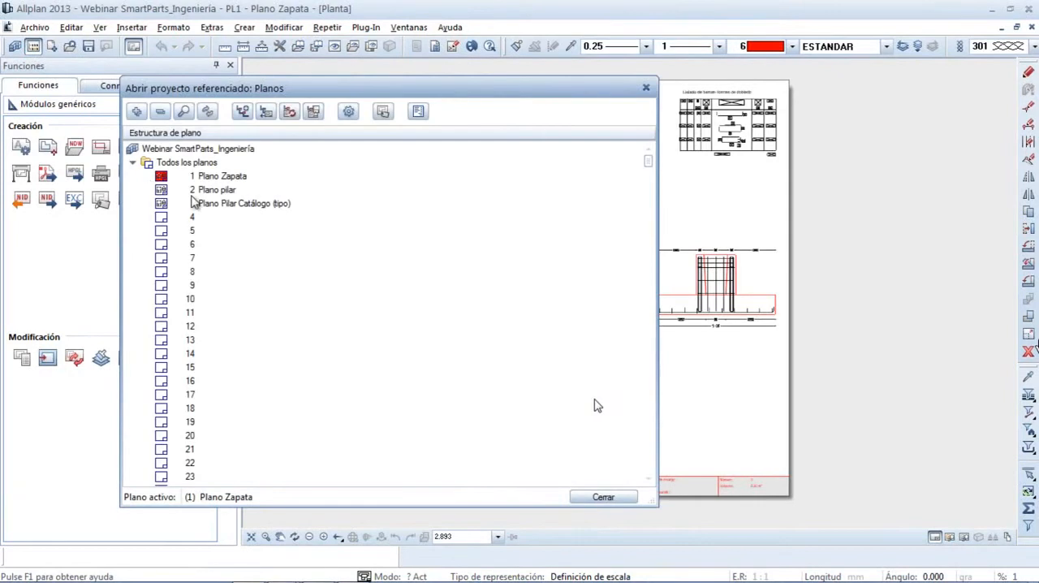
click(196, 192)
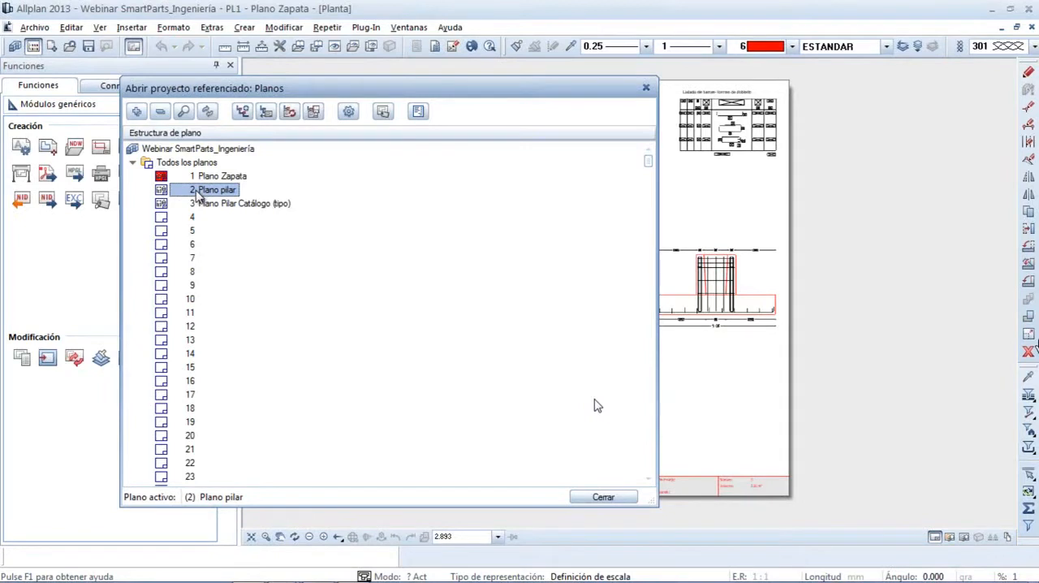
double_click(207, 190)
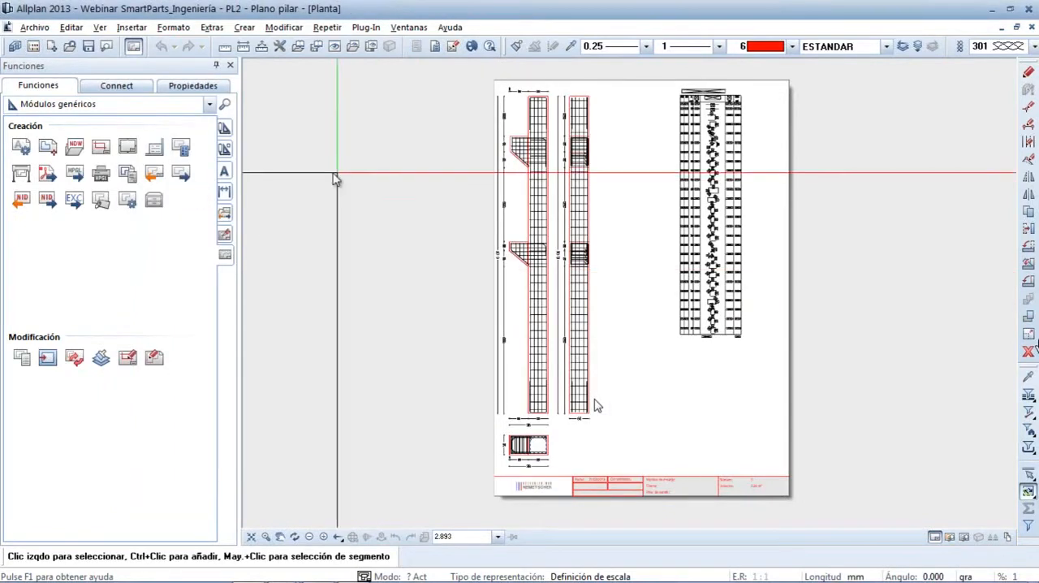
Export layout 2, Plano pilar, to the desktop as Plano pilar_2.pdf at 300 dpi
click(49, 174)
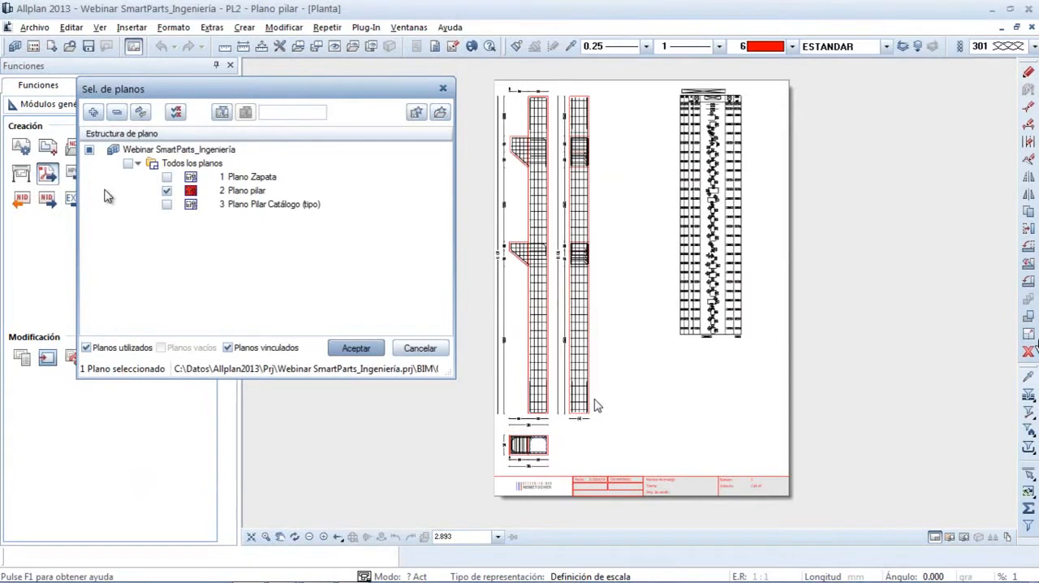
click(355, 349)
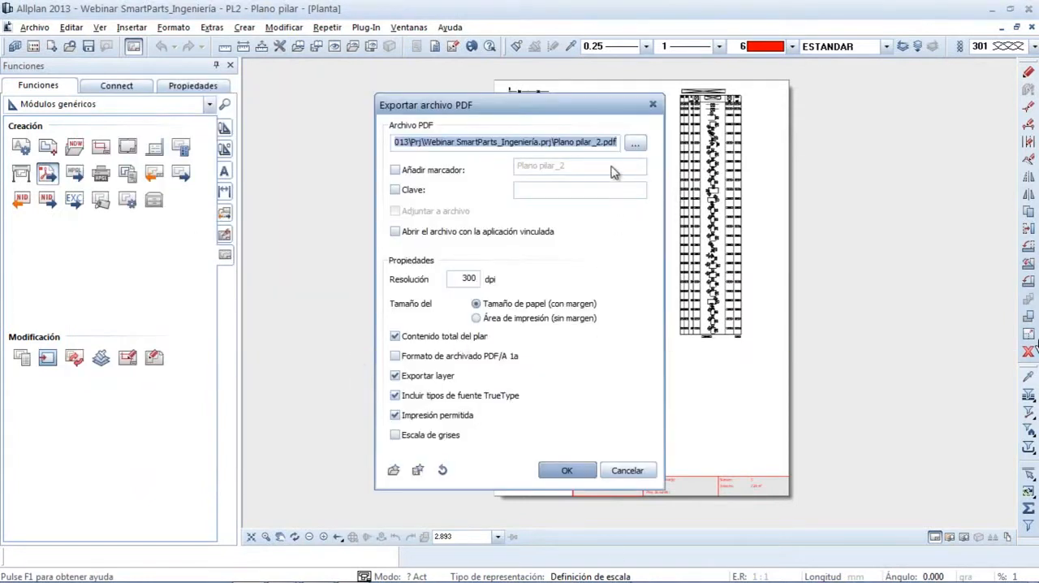
click(635, 142)
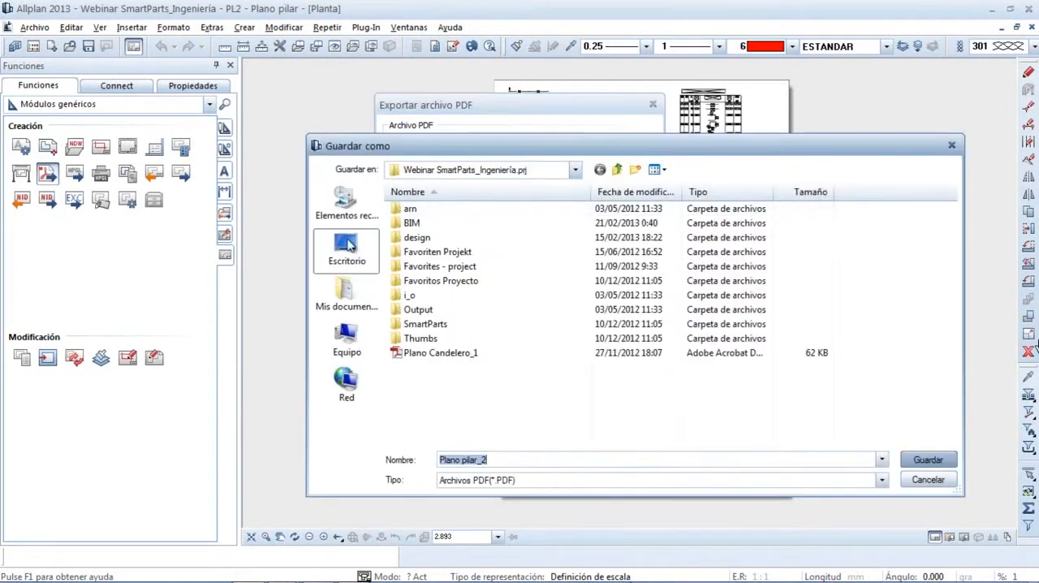
click(347, 245)
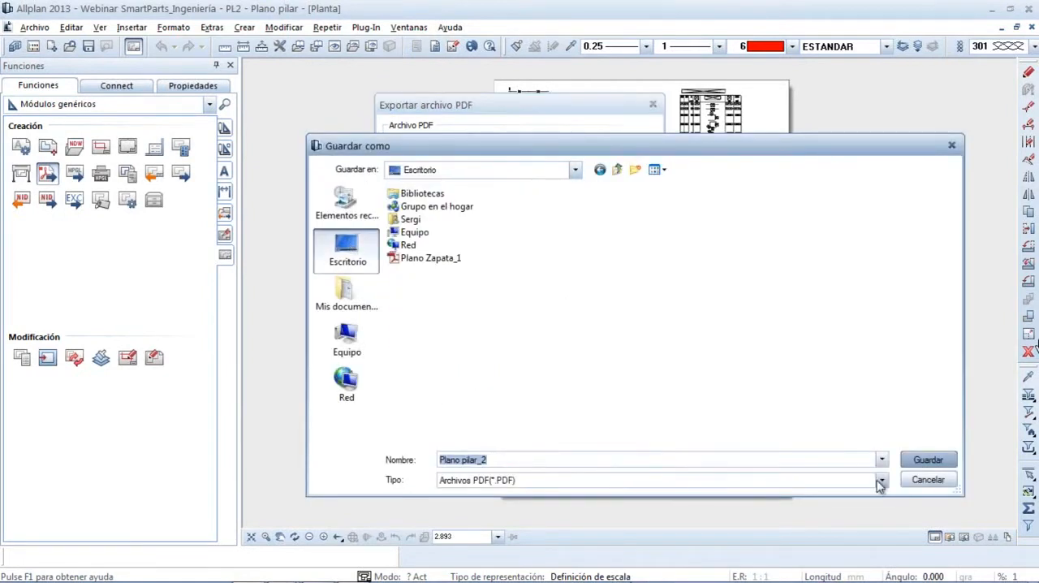
click(928, 460)
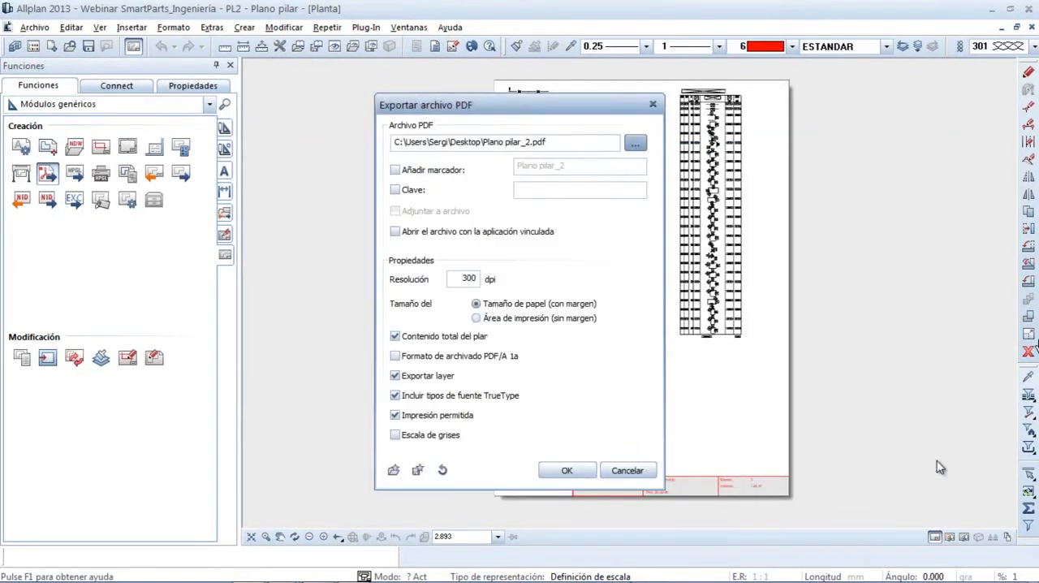
click(569, 471)
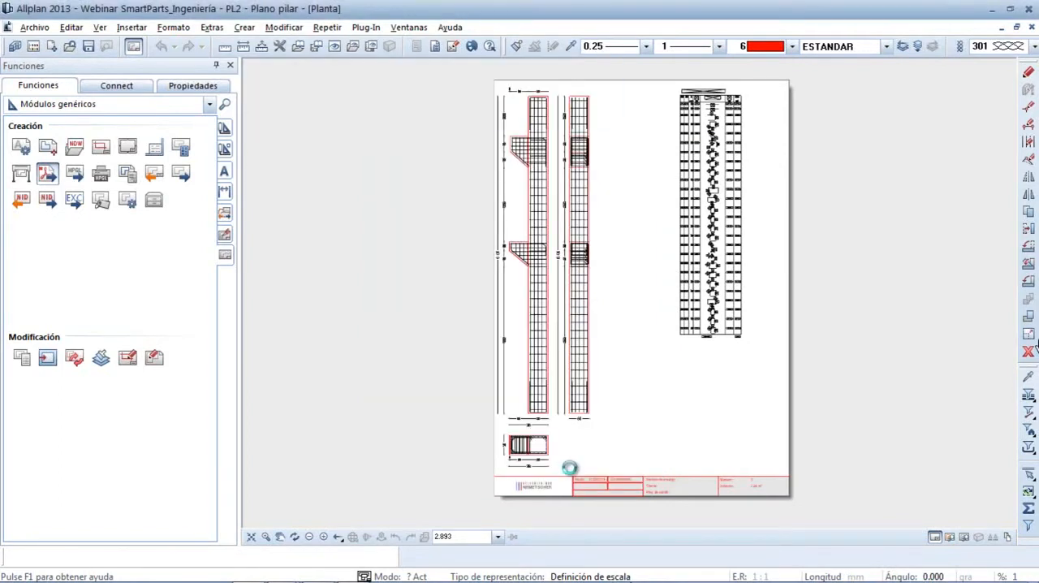
Return to the model and show only the column SmartPart from the column sheet in a maximised animation window
click(134, 48)
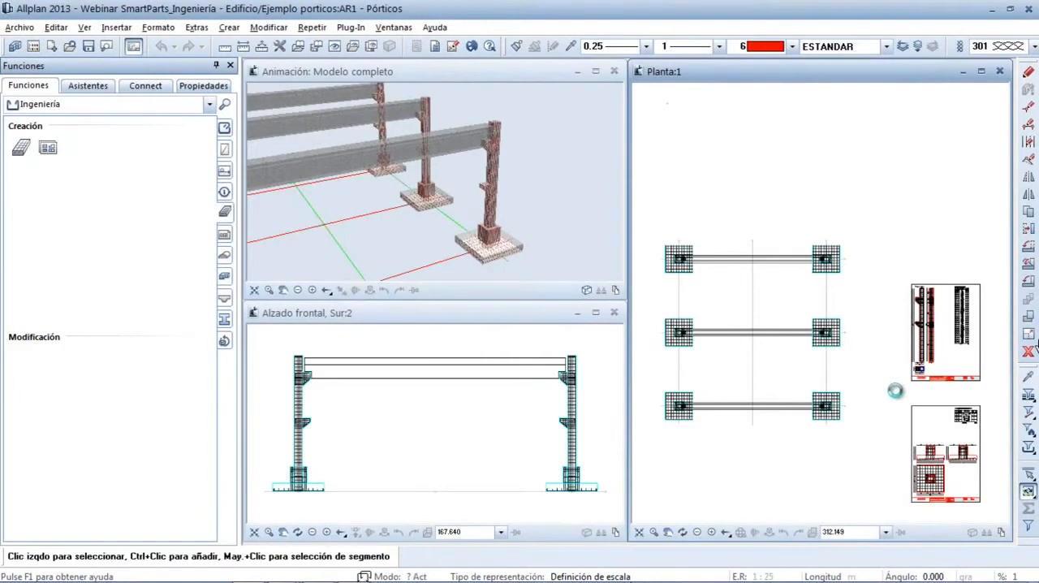
scroll(915, 360, up, 5)
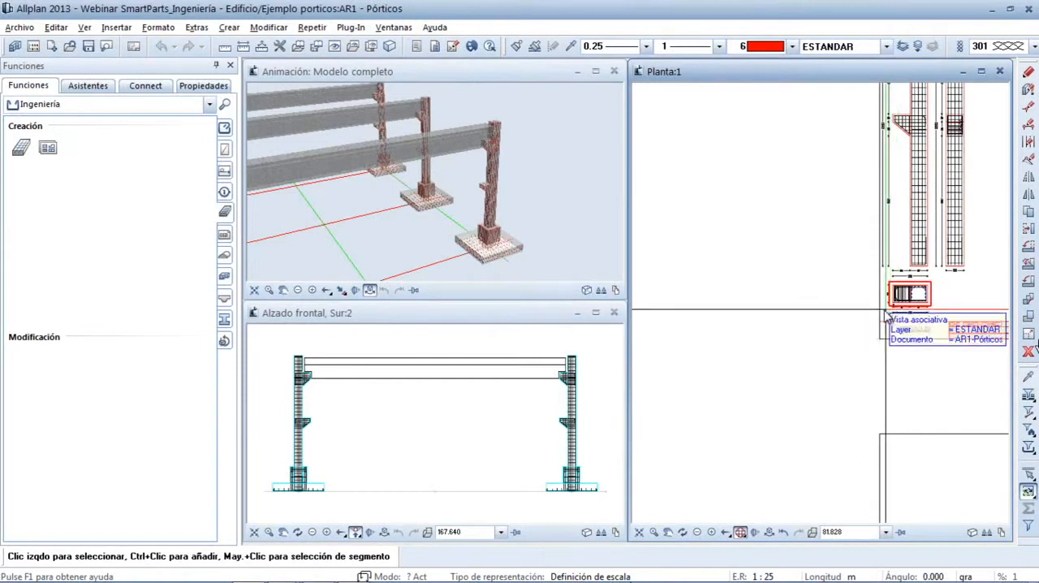
right_click(931, 259)
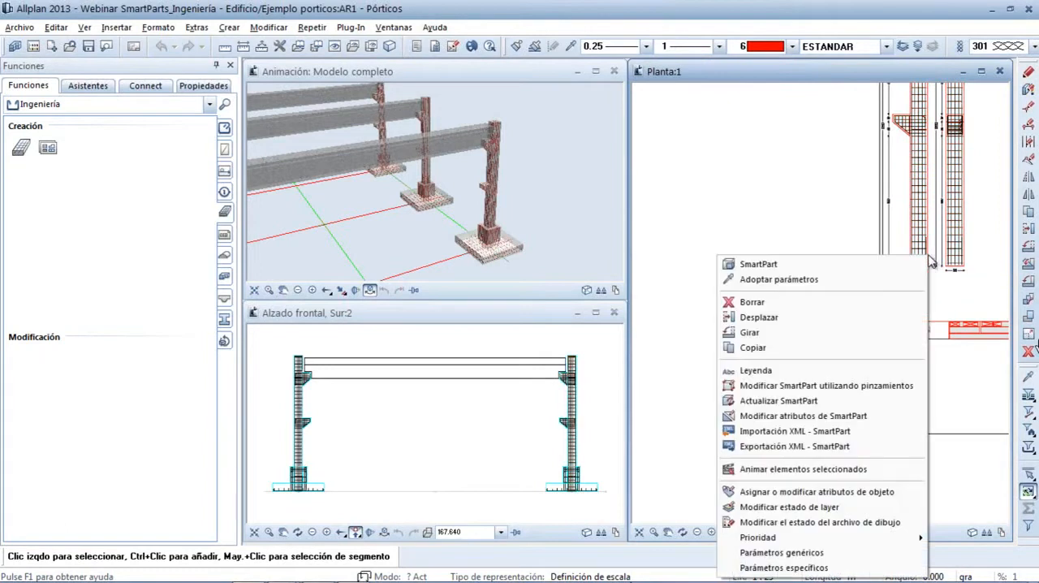
click(847, 469)
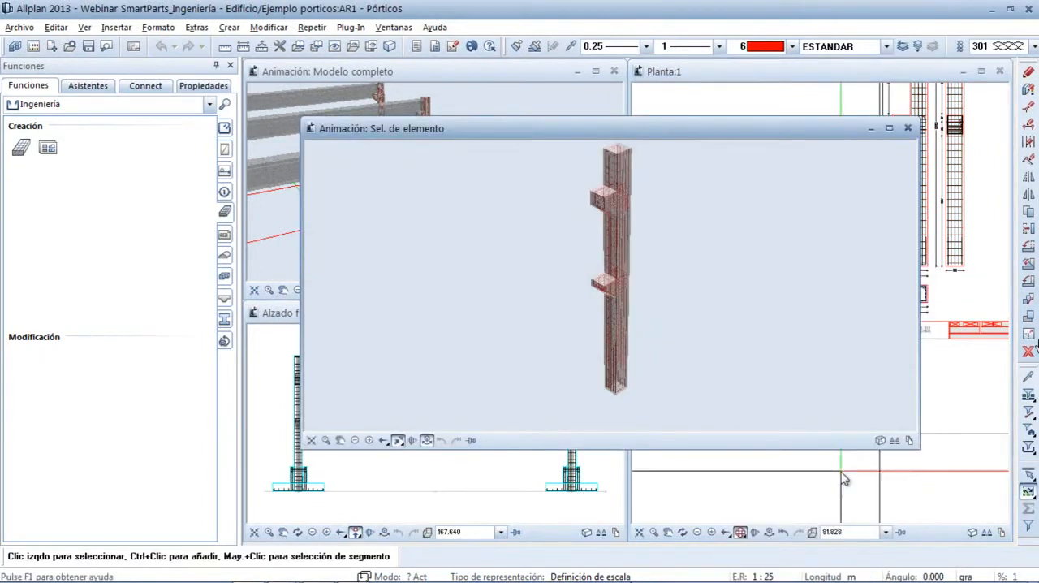
drag(844, 137, 832, 78)
click(877, 75)
Set the reinforcement bars in the animation options to surface colours by diameter (Colores de superficie por diámetros)
drag(665, 294, 685, 232)
middle_drag(667, 245, 629, 293)
right_drag(630, 297, 647, 196)
drag(578, 230, 529, 222)
right_drag(529, 221, 557, 173)
middle_drag(557, 173, 592, 279)
right_drag(592, 278, 615, 217)
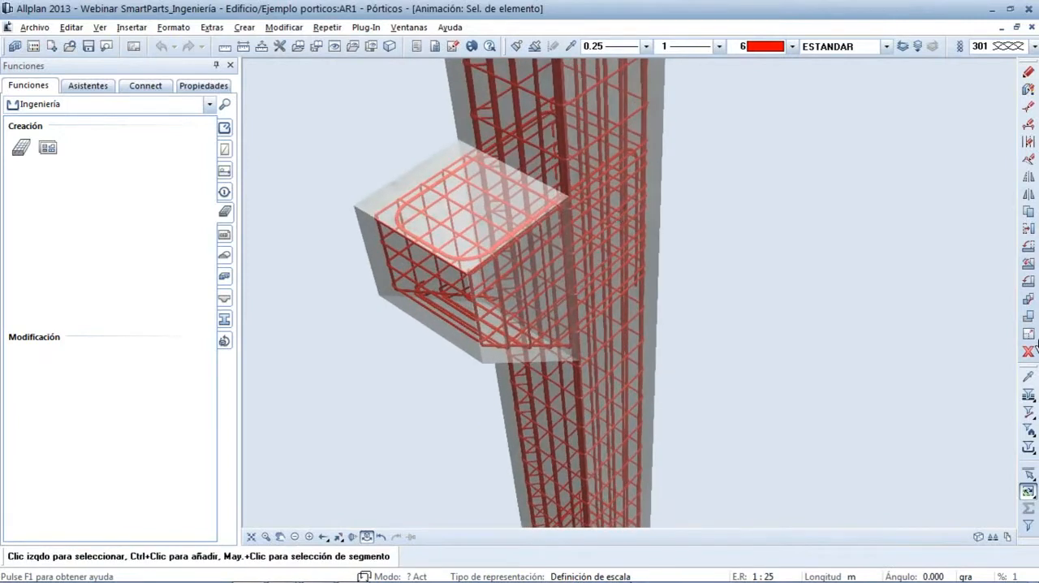
click(281, 47)
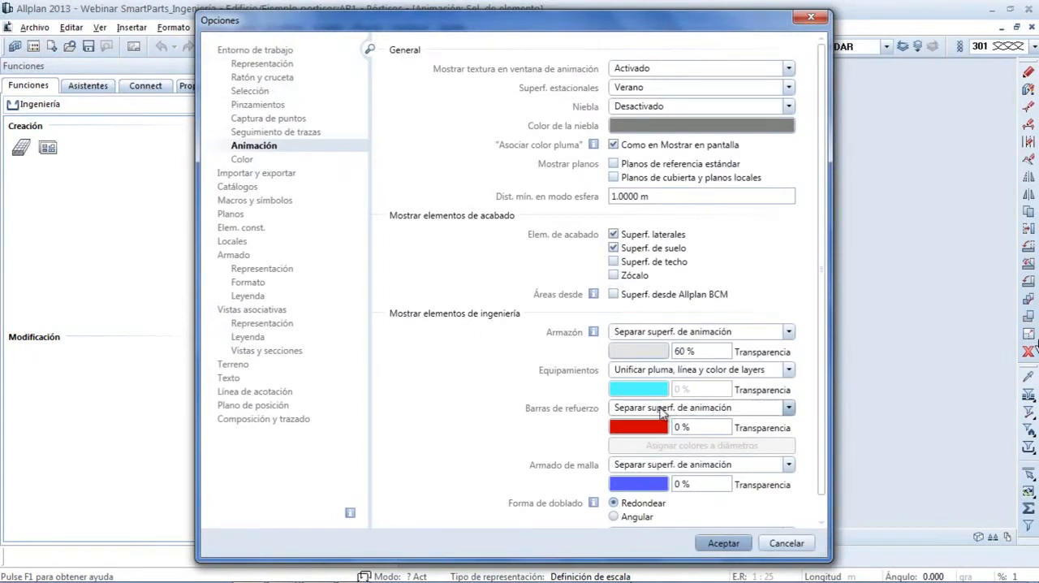
click(789, 409)
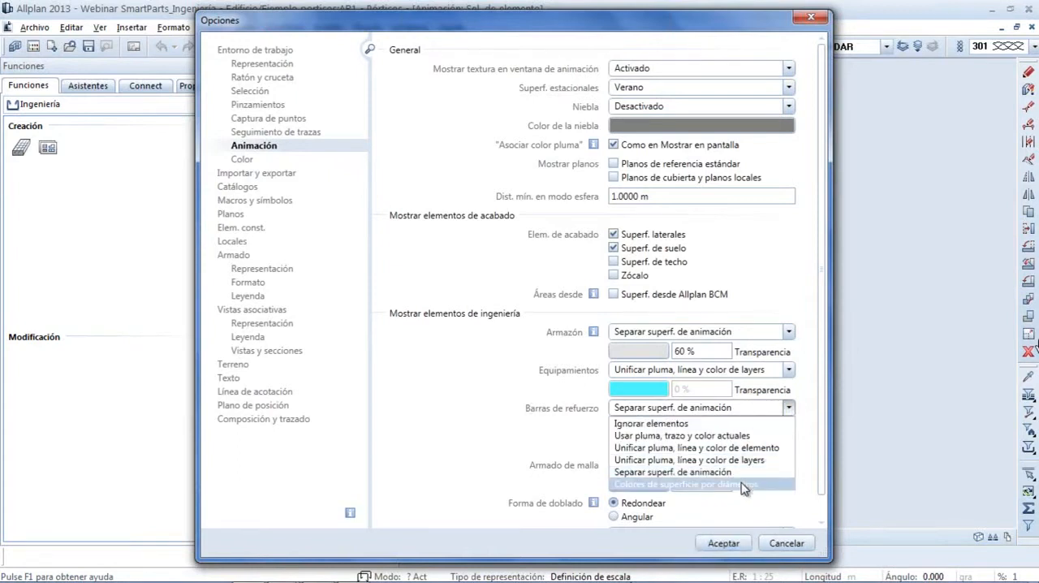
click(745, 485)
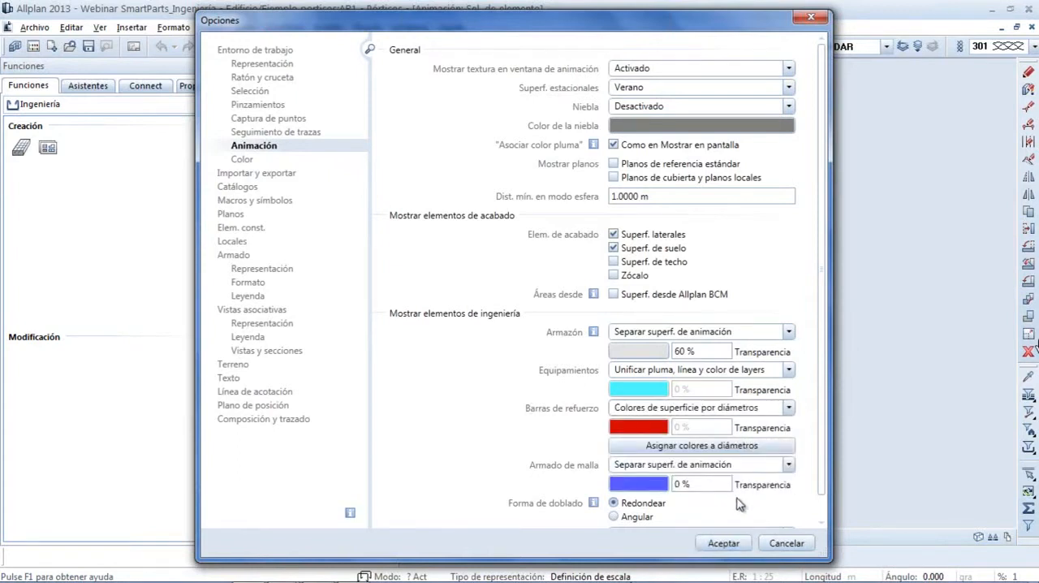
click(724, 544)
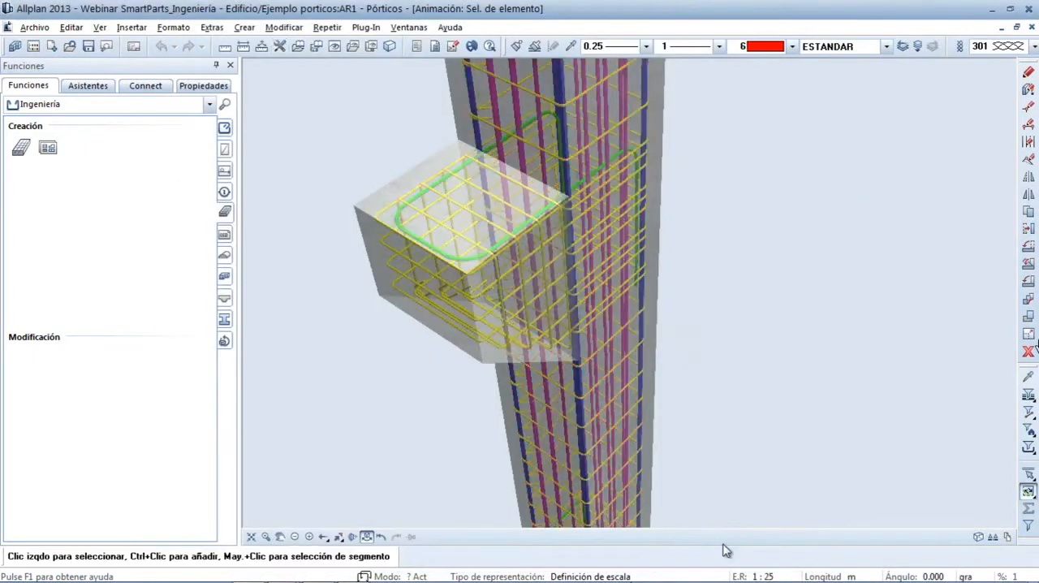
Start a 3D PDF export of the whole column view with the existing desktop file Plano pilar_2 as its target
right_drag(587, 388, 599, 367)
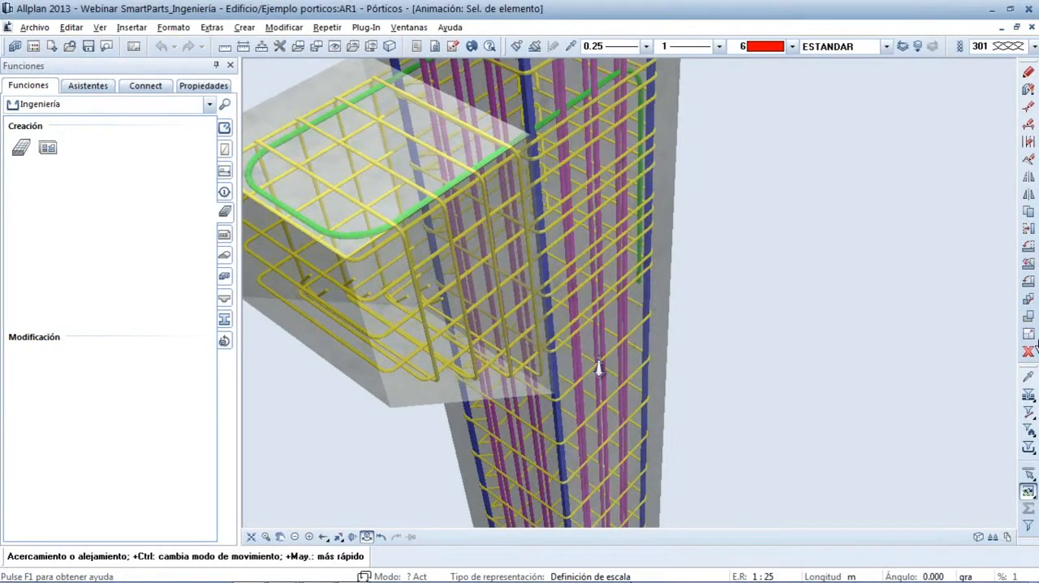
drag(598, 368, 621, 469)
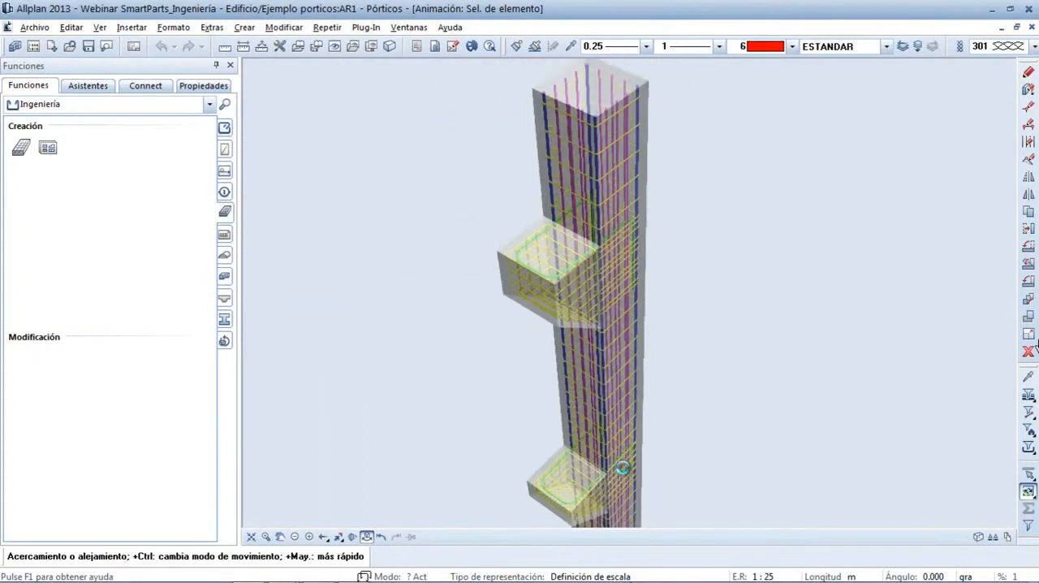
right_drag(622, 468, 638, 495)
middle_drag(625, 453, 647, 369)
right_drag(640, 229, 639, 272)
middle_drag(640, 273, 642, 266)
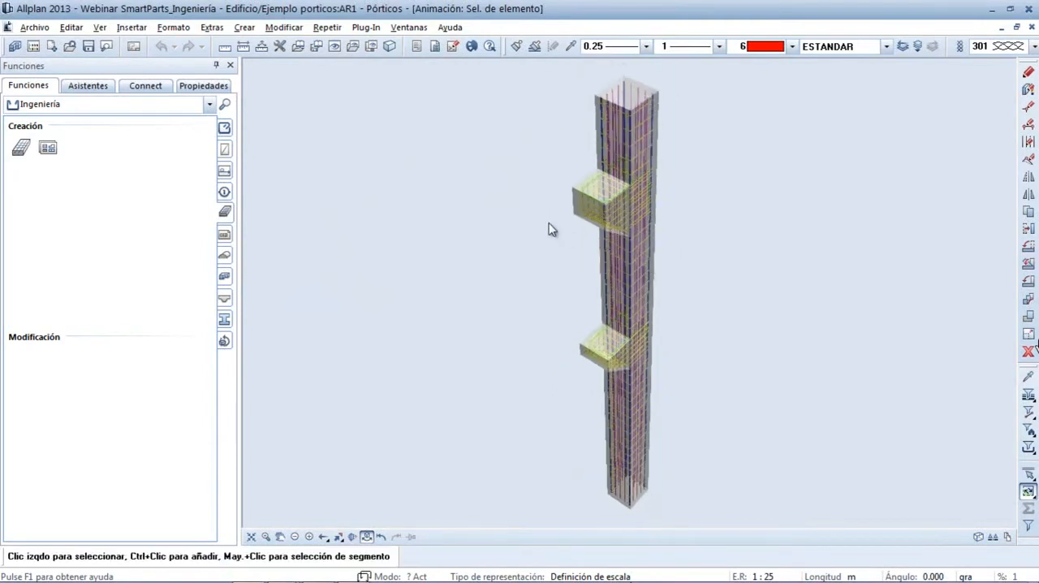
right_click(482, 196)
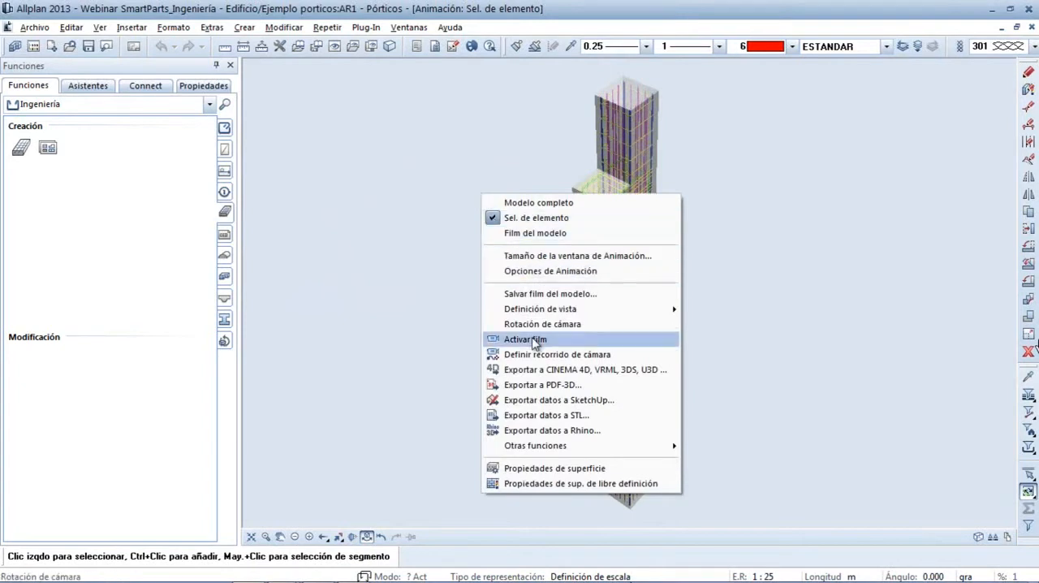
click(542, 386)
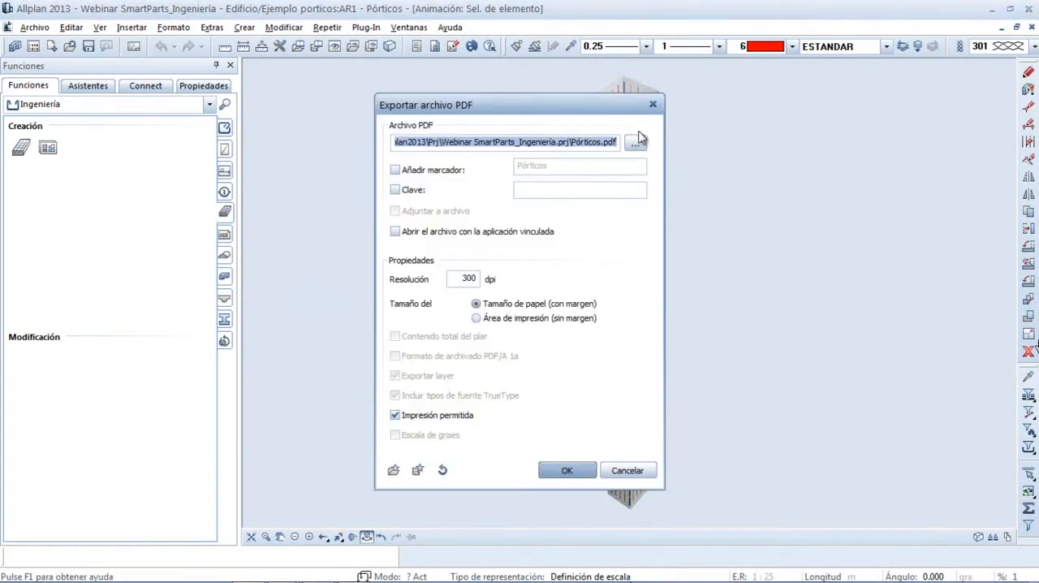
click(636, 149)
click(347, 248)
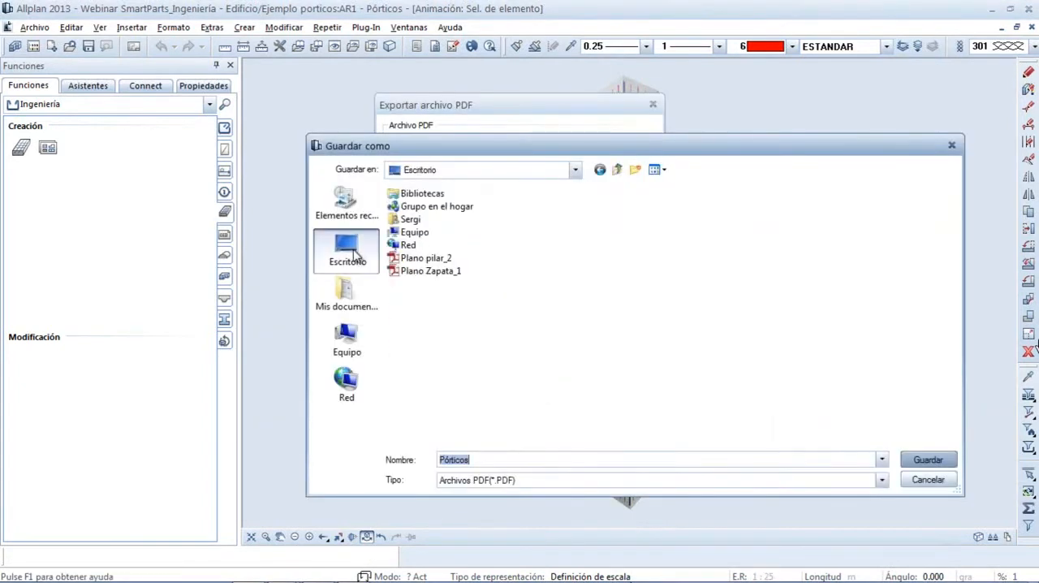
click(429, 258)
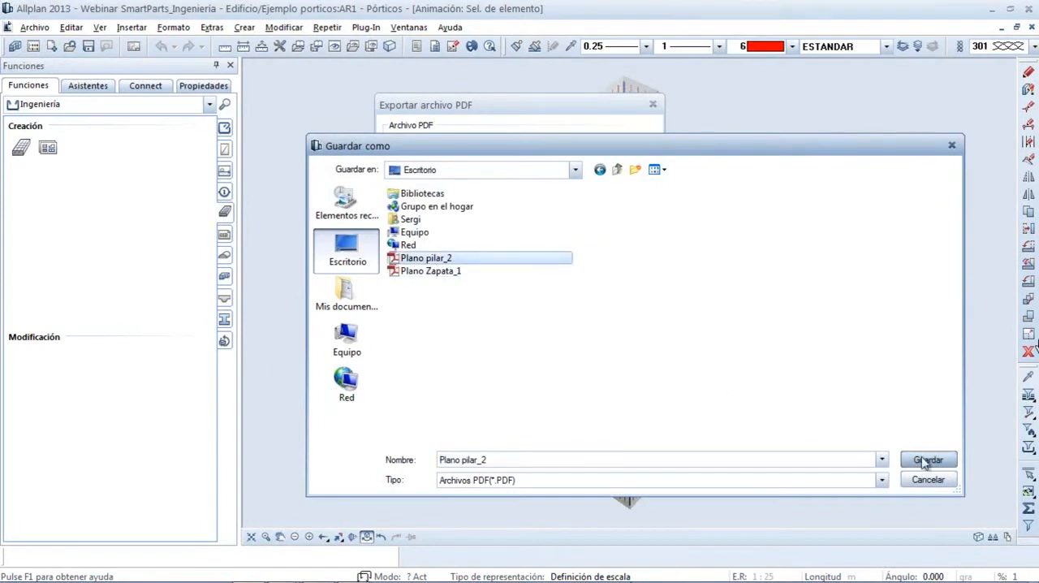
click(926, 461)
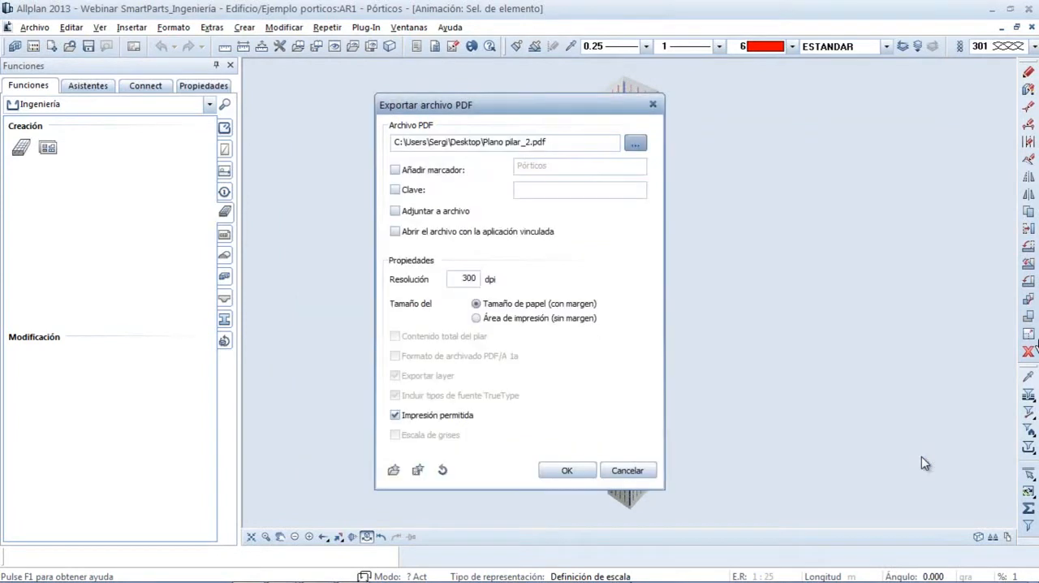
Append the 3D view to the existing PDF with the bookmark 3D and export it
click(395, 212)
click(395, 170)
key(Tab)
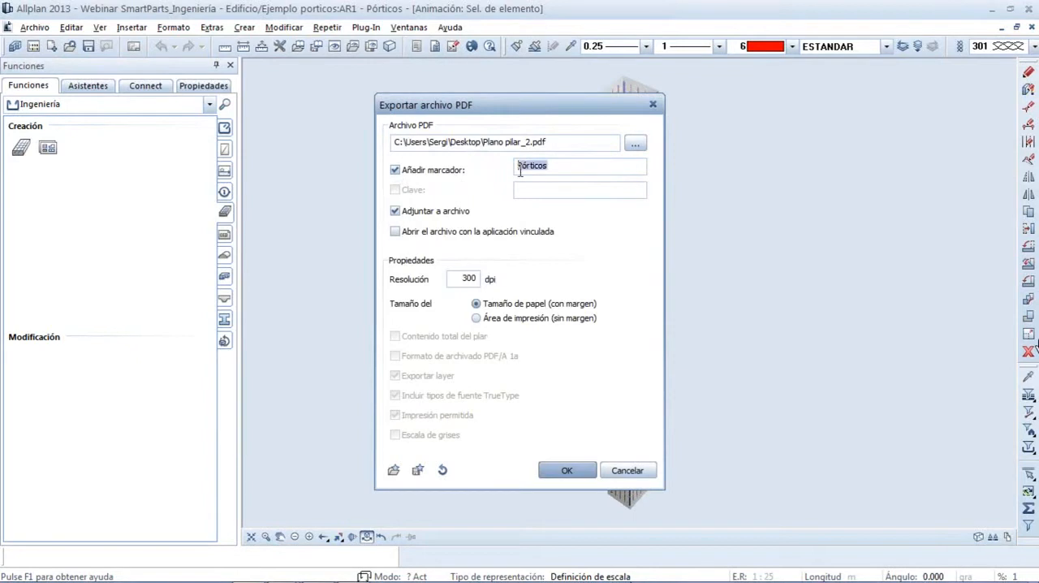
text(3D)
click(566, 470)
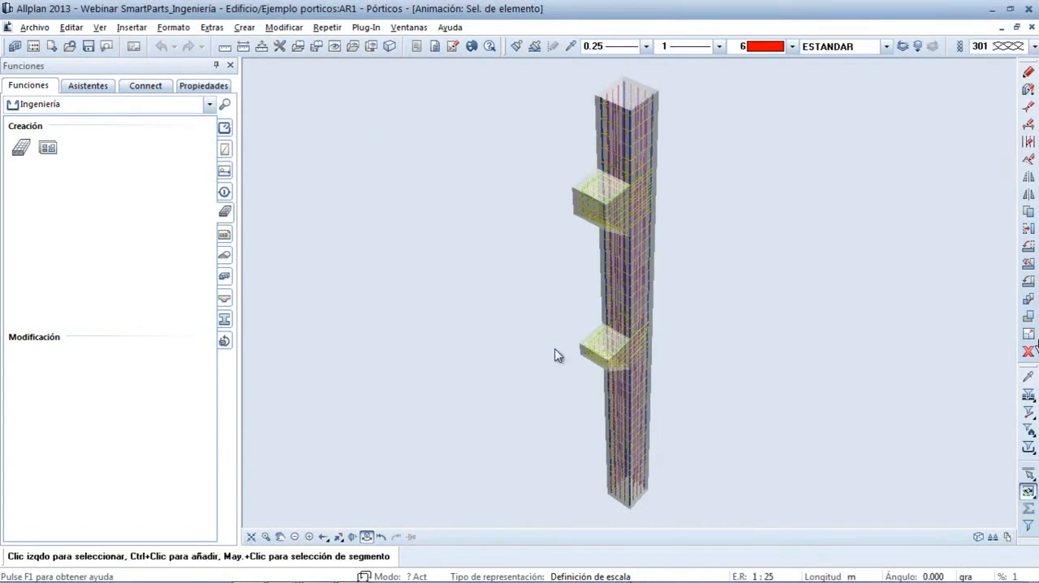
Close the column animation window and open Plano pilar_2 from the desktop in Adobe Reader
click(1031, 27)
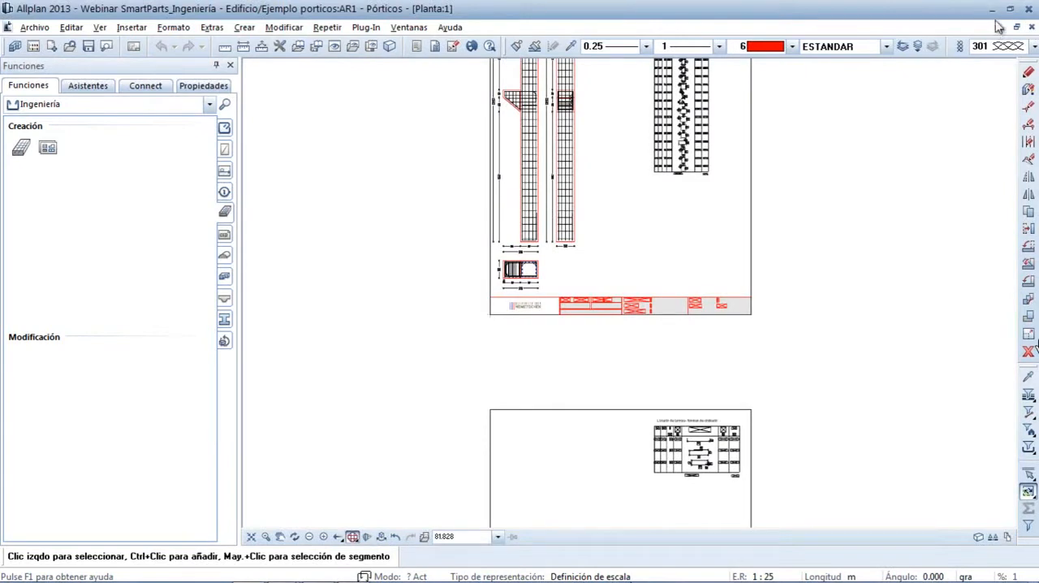
click(249, 571)
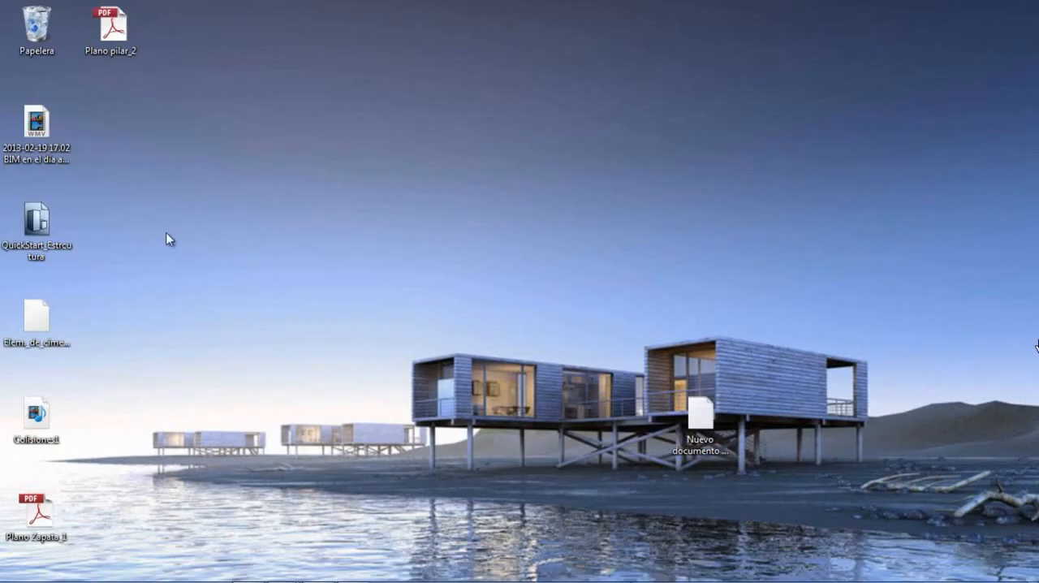
double_click(111, 38)
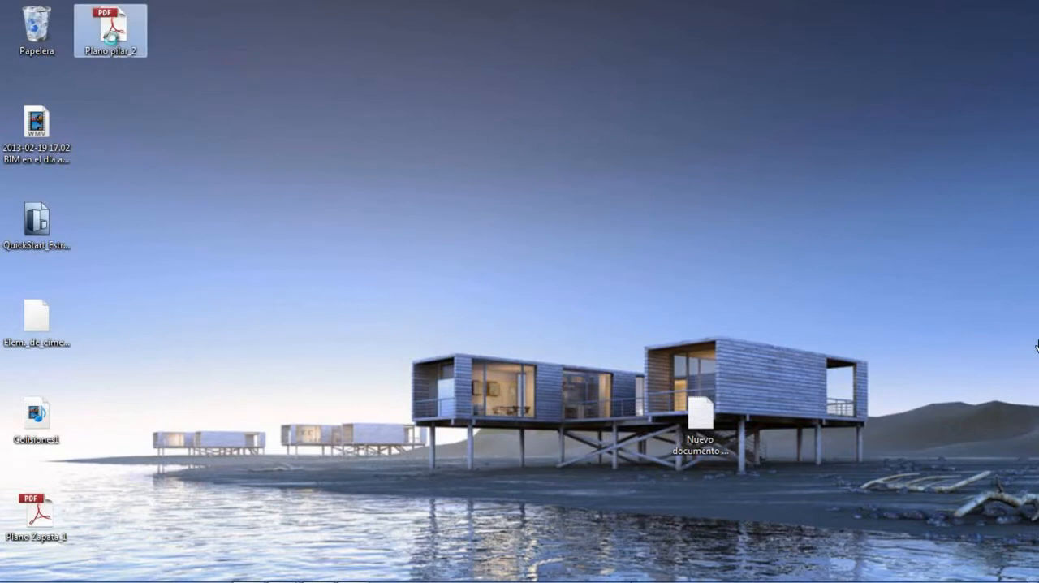
right_click(111, 38)
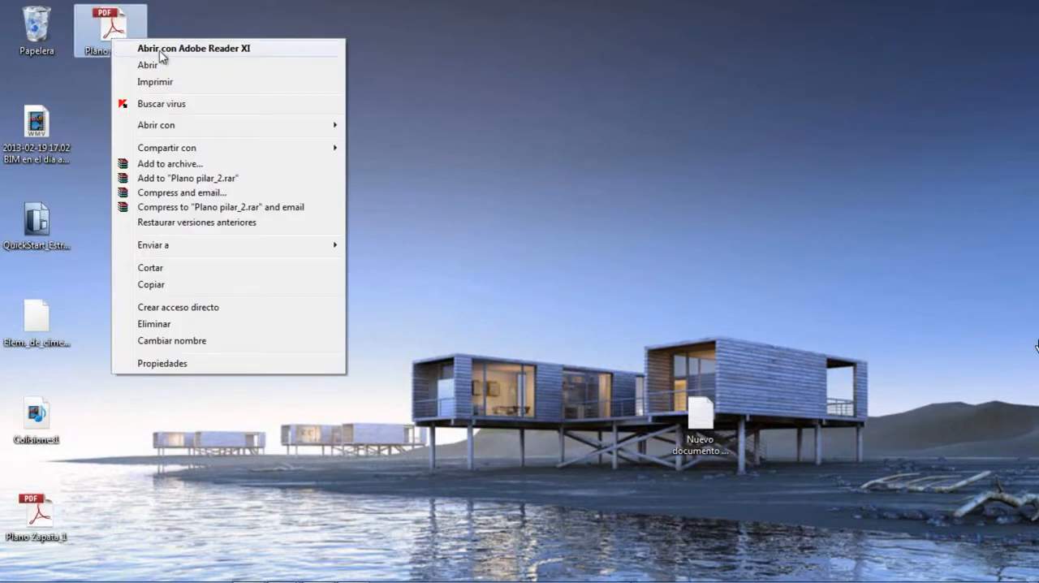
mouse_move(205, 130)
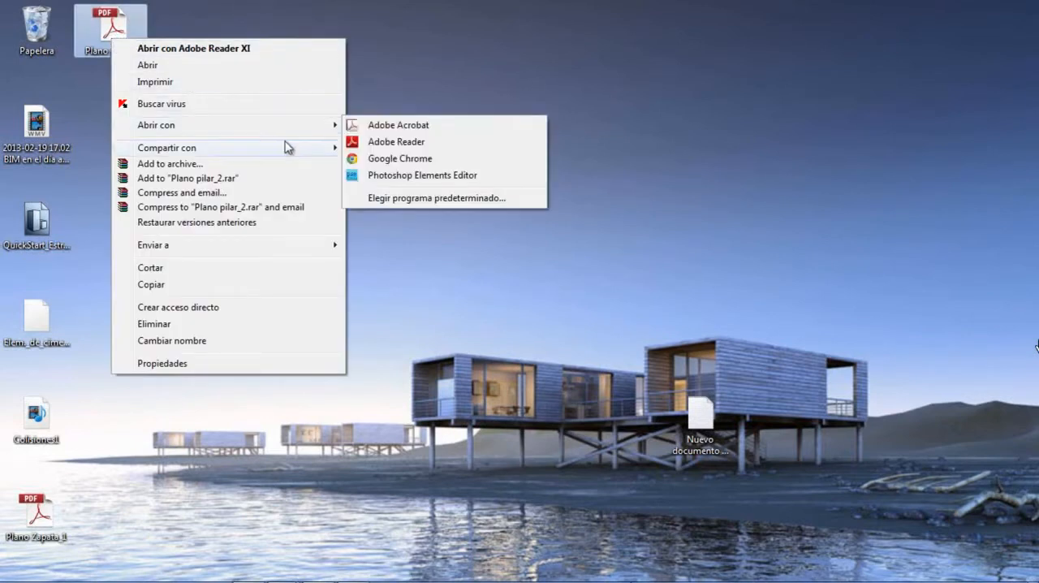
click(430, 144)
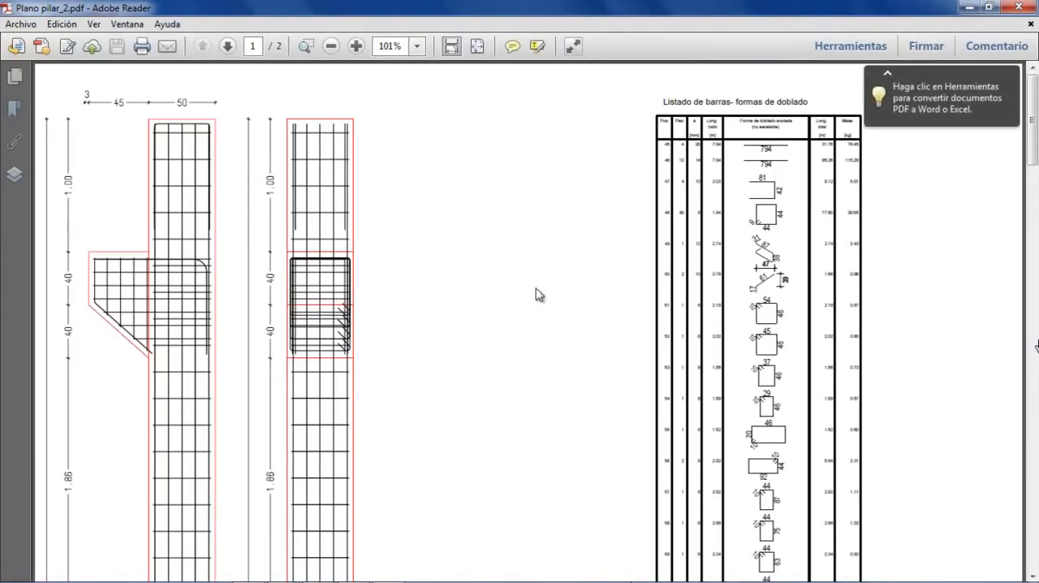
Fit the PDF page to the window, go to page 2 and rotate the 3D reinforcement model to examine the corbels
click(477, 47)
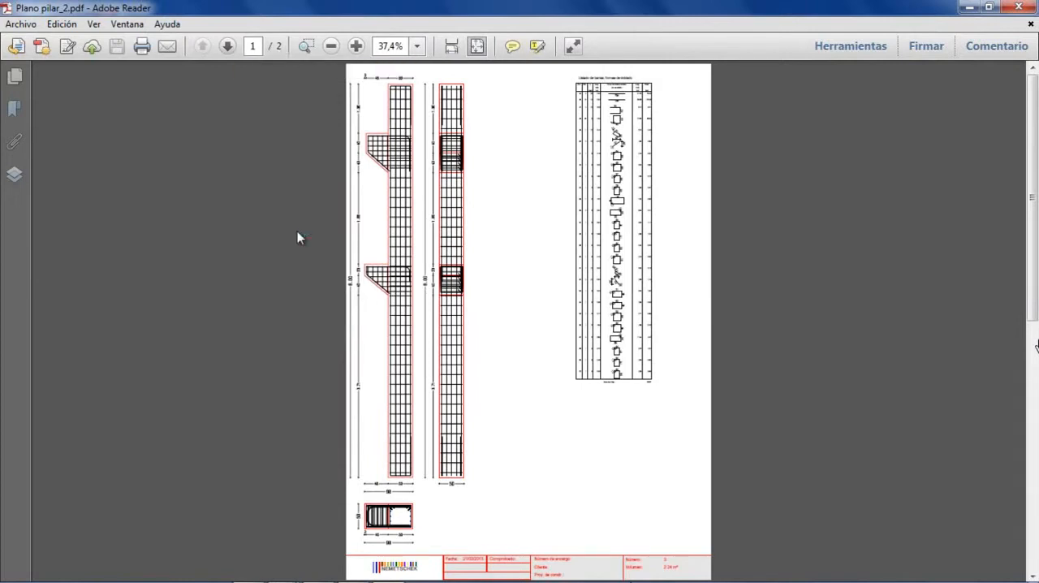
click(227, 46)
click(284, 154)
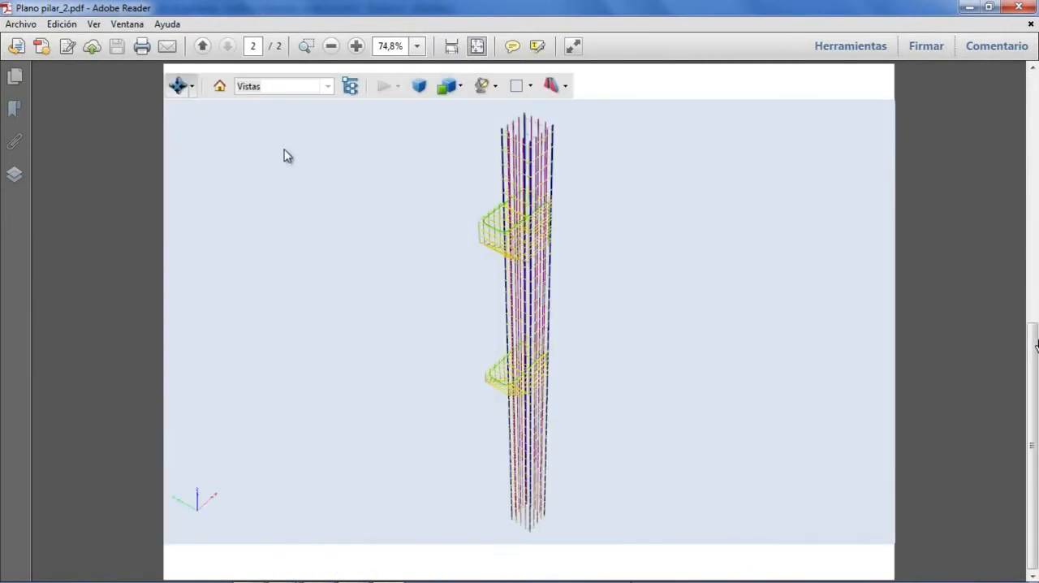
click(192, 87)
click(199, 125)
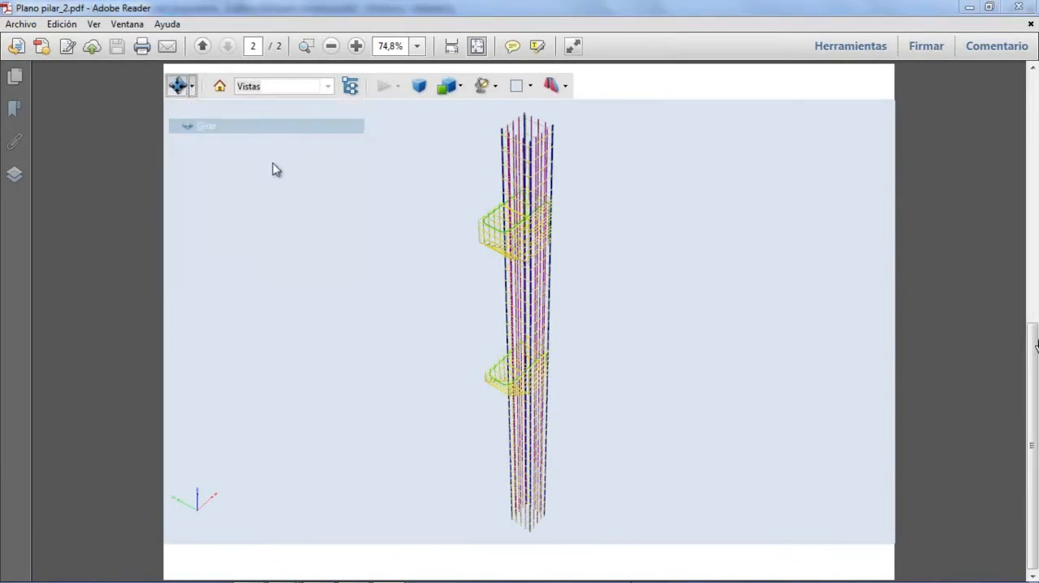
drag(532, 258, 530, 318)
right_drag(533, 341, 546, 238)
mouse_move(479, 293)
mouse_down()
mouse_move(476, 268)
mouse_move(465, 294)
mouse_move(476, 292)
mouse_up()
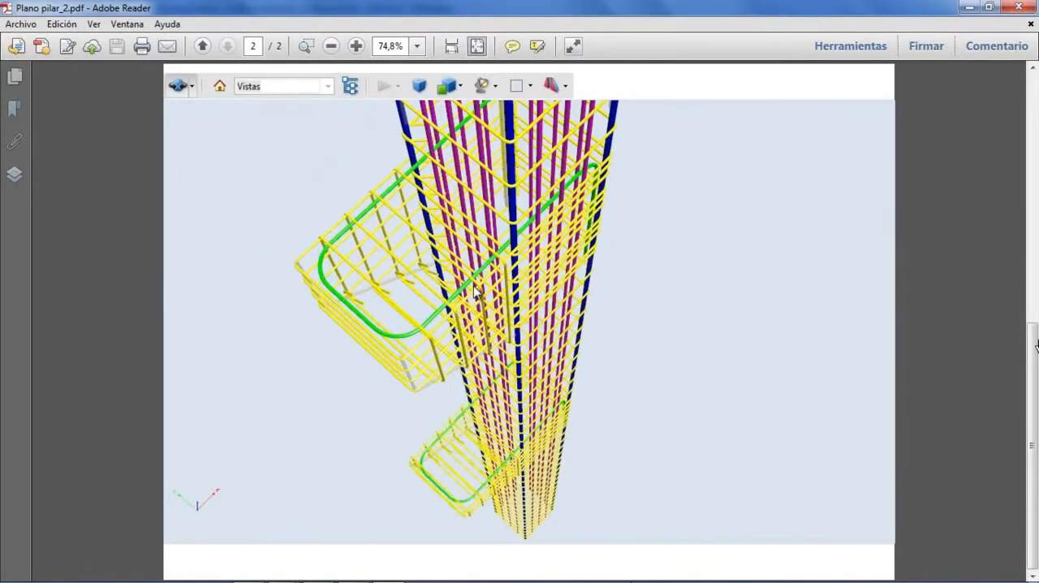
Switch the 3D model's render mode to Ilustración and examine the column and corbel reinforcement up close
click(461, 86)
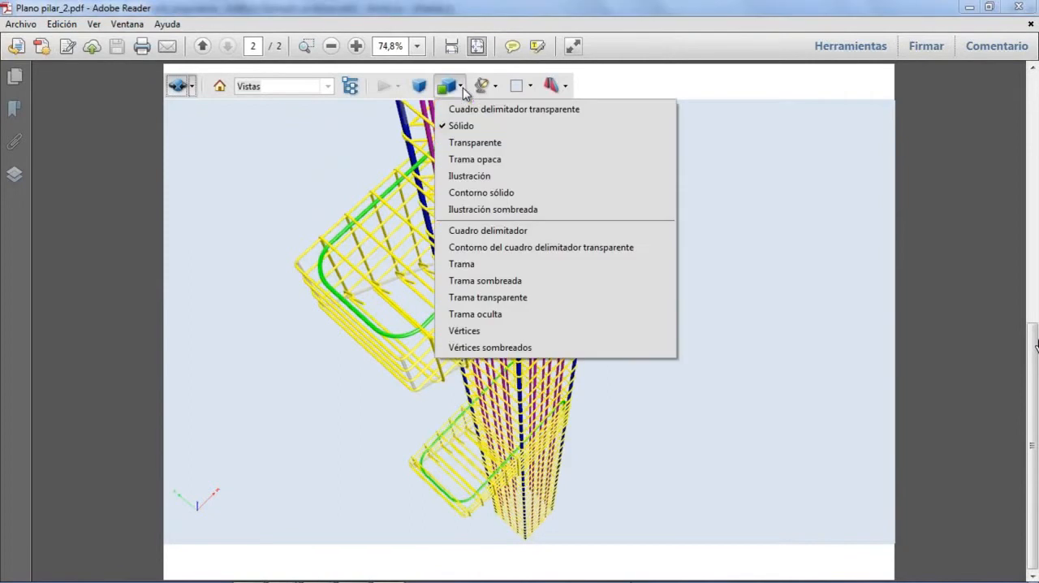
click(474, 175)
drag(469, 292, 468, 294)
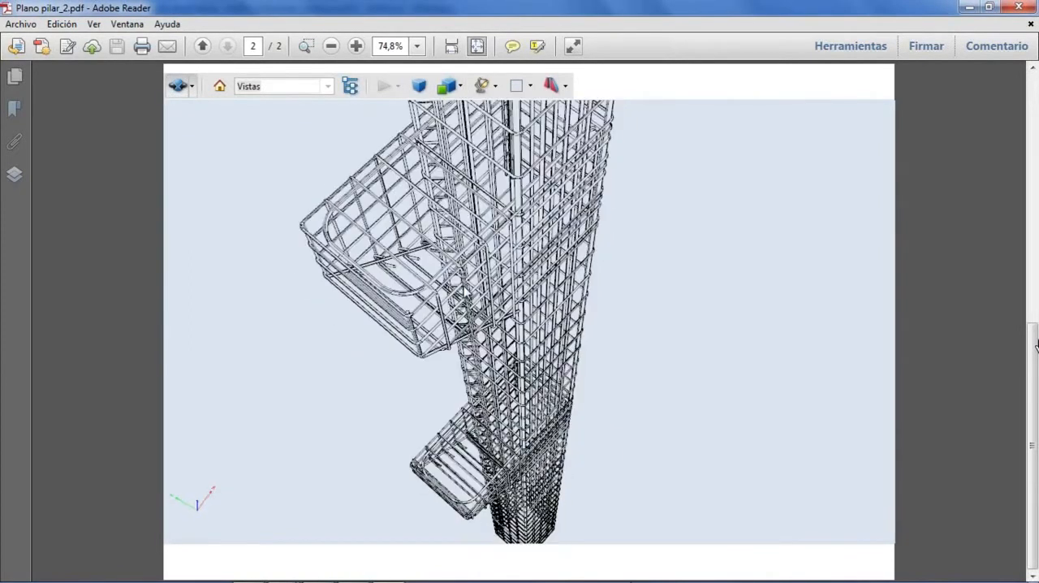
right_drag(480, 310, 487, 262)
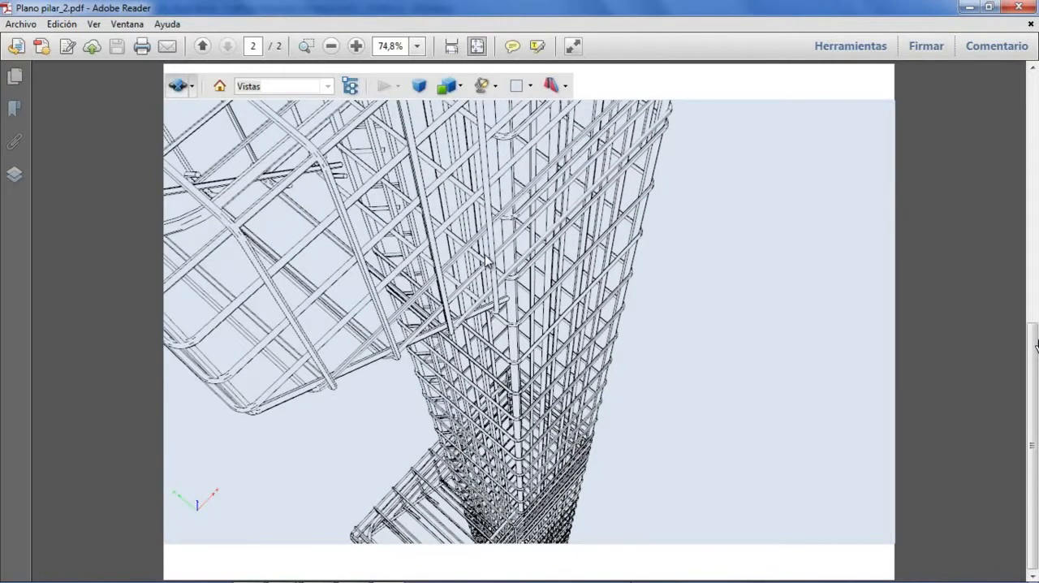
Switch to Allplan and export the foundation SmartPart as XML to the desktop, replacing Elem._de_cimentación.smx
key(alt+Tab)
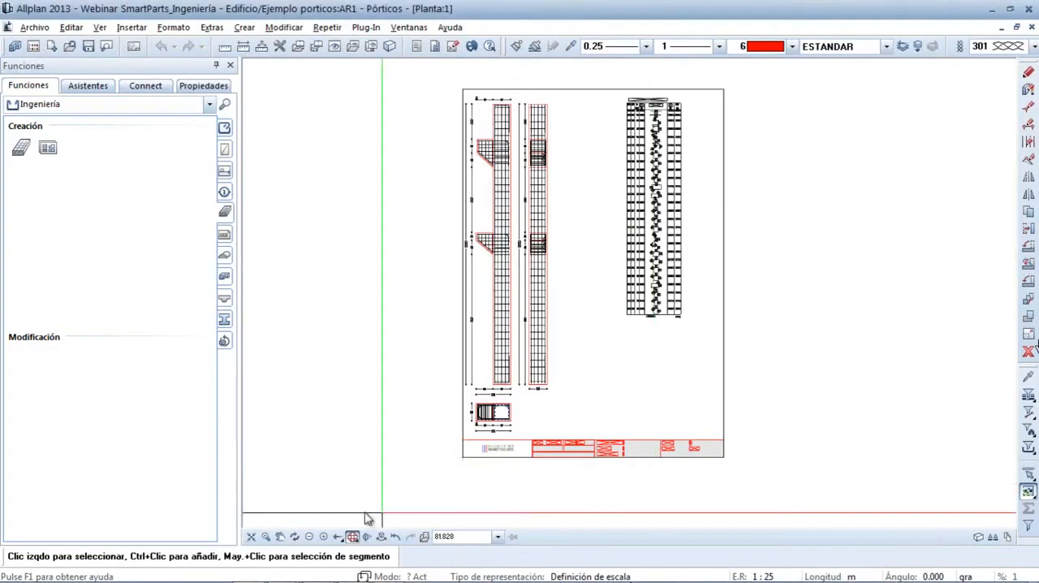
click(252, 538)
drag(782, 518, 716, 422)
scroll(656, 223, up, 2)
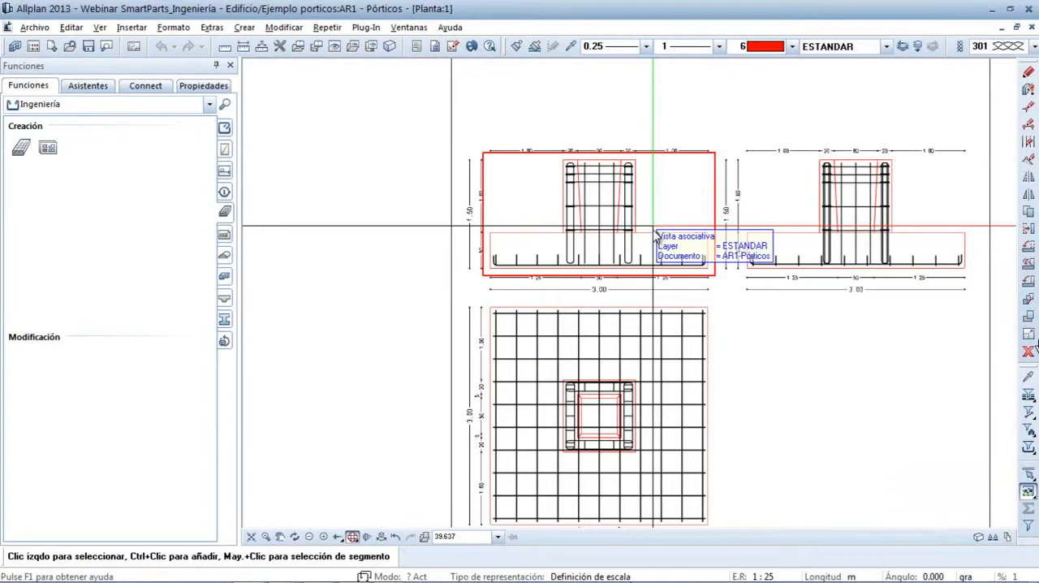
click(656, 236)
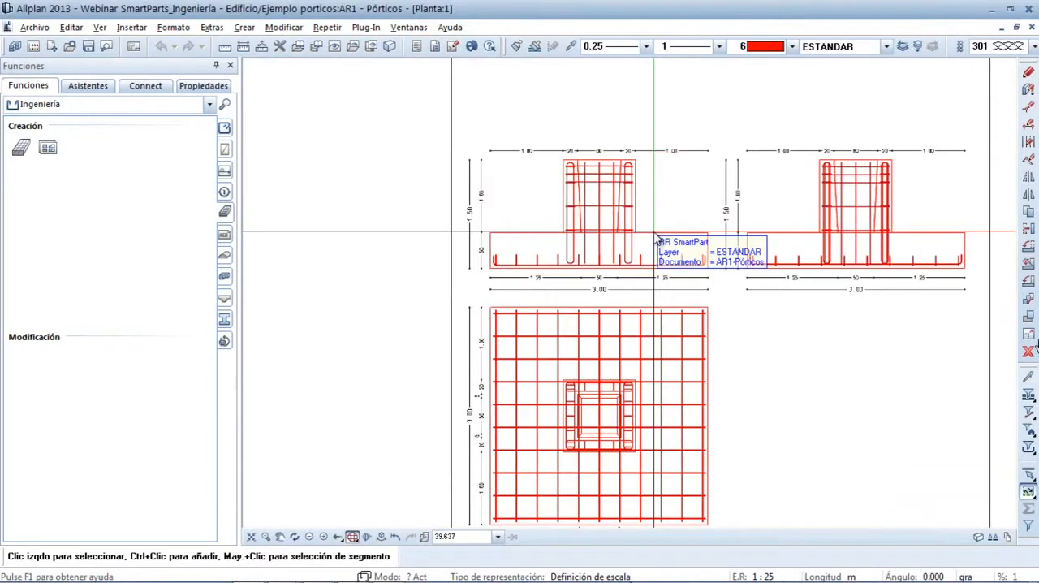
right_click(657, 237)
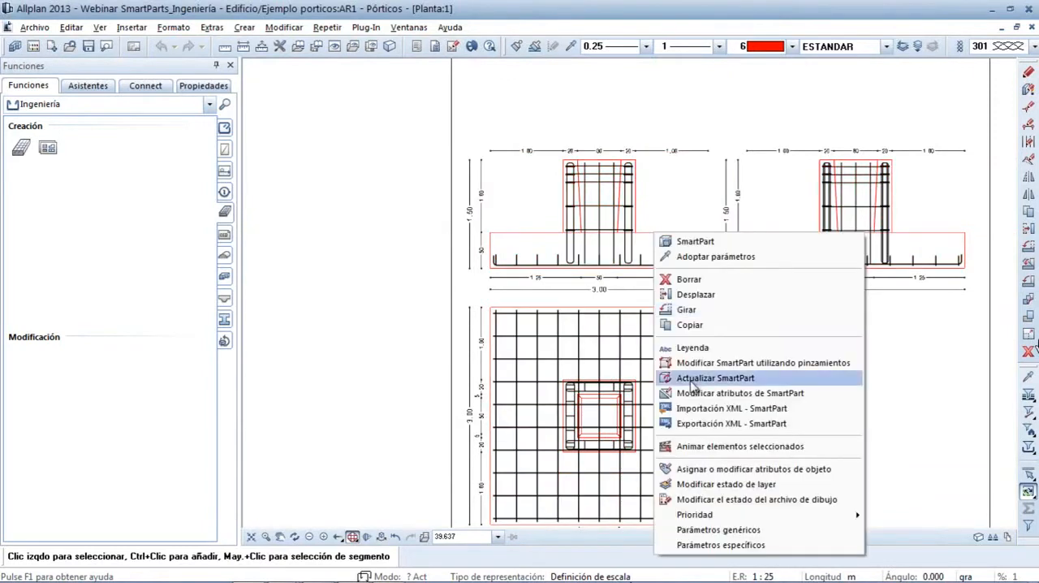
click(698, 428)
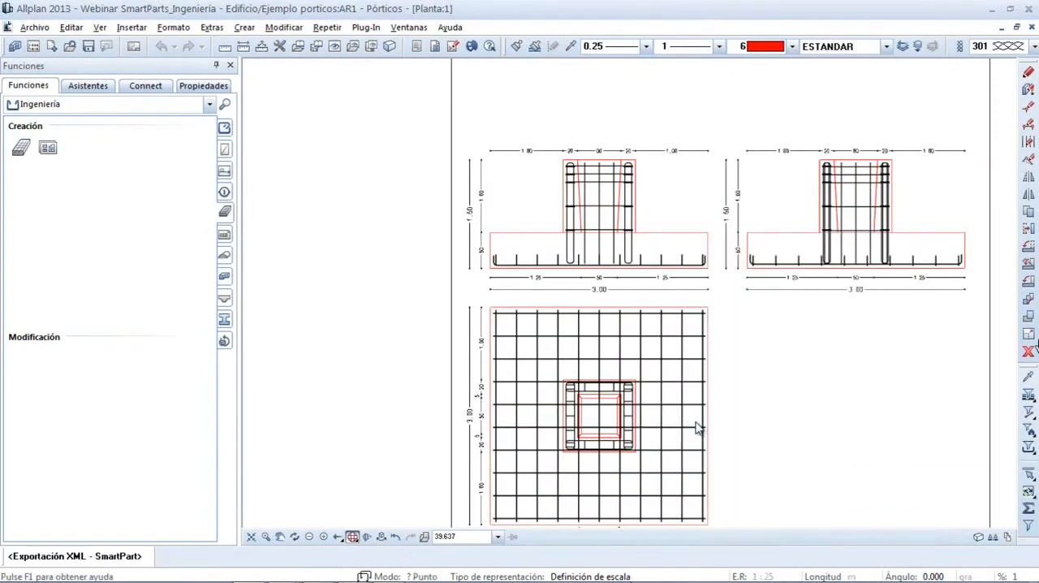
click(363, 258)
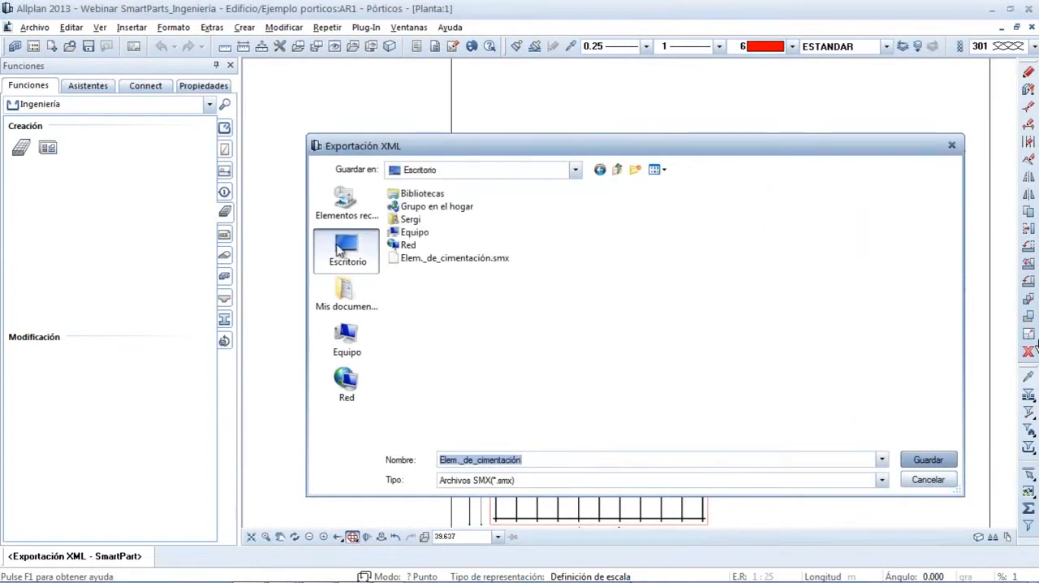
click(434, 264)
click(927, 461)
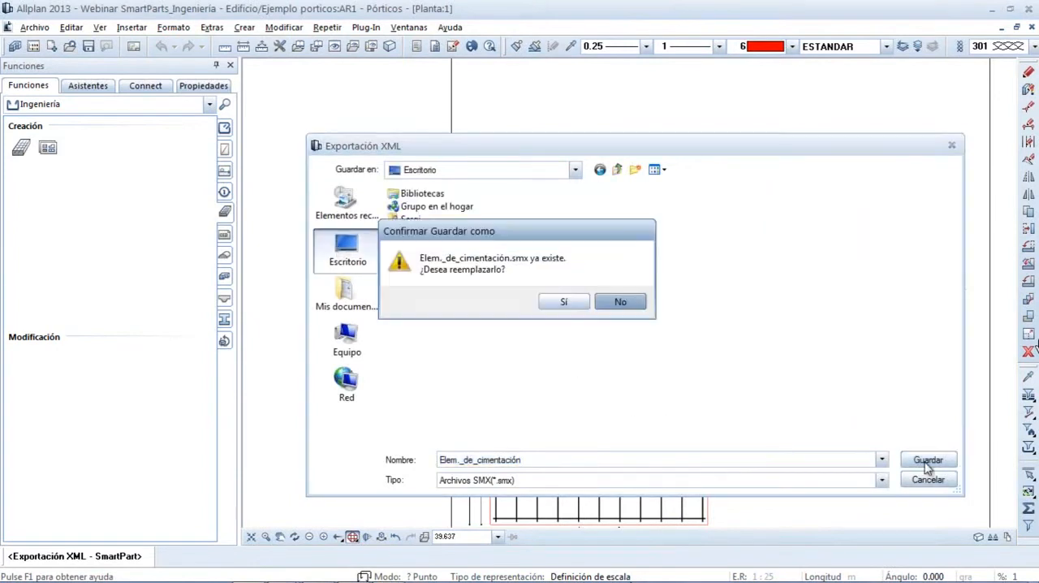
click(564, 301)
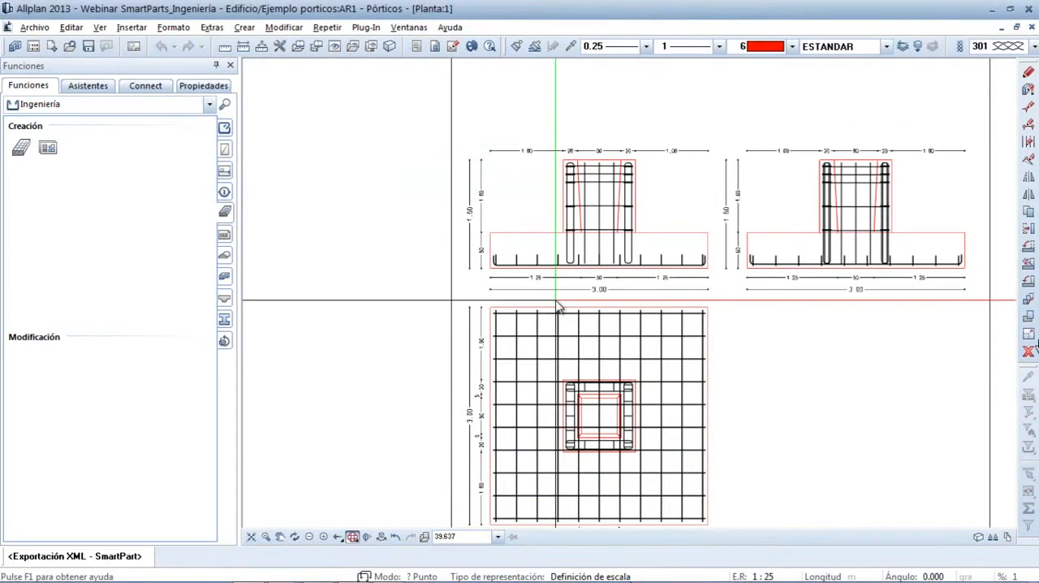
key(Escape)
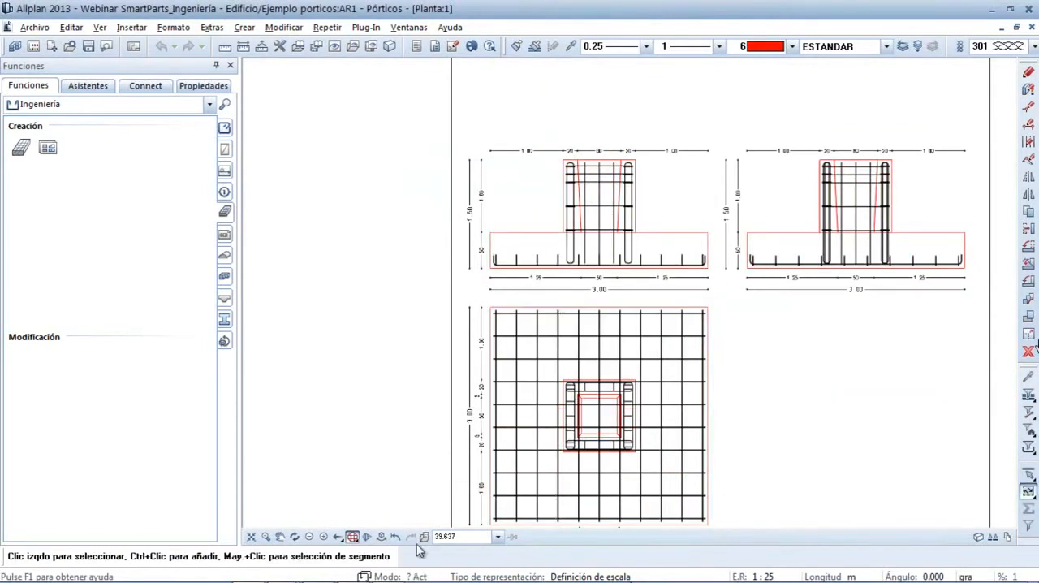
Switch to Frilo FD+ Isolated Foundation and import the Allplan SmartPart file Elem._de_cimentación.smx from the desktop
mouse_move(389, 578)
click(318, 572)
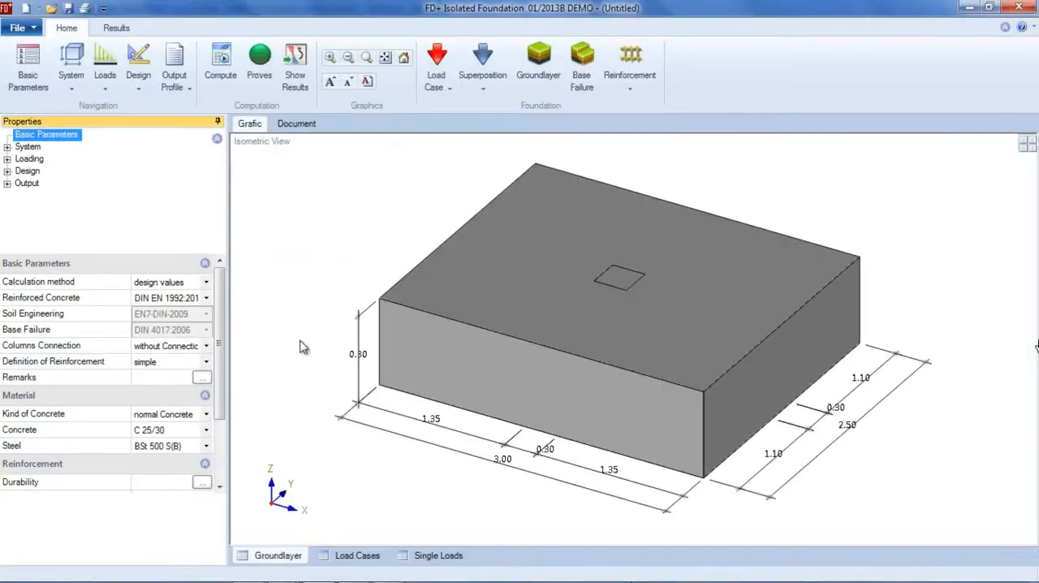
click(33, 31)
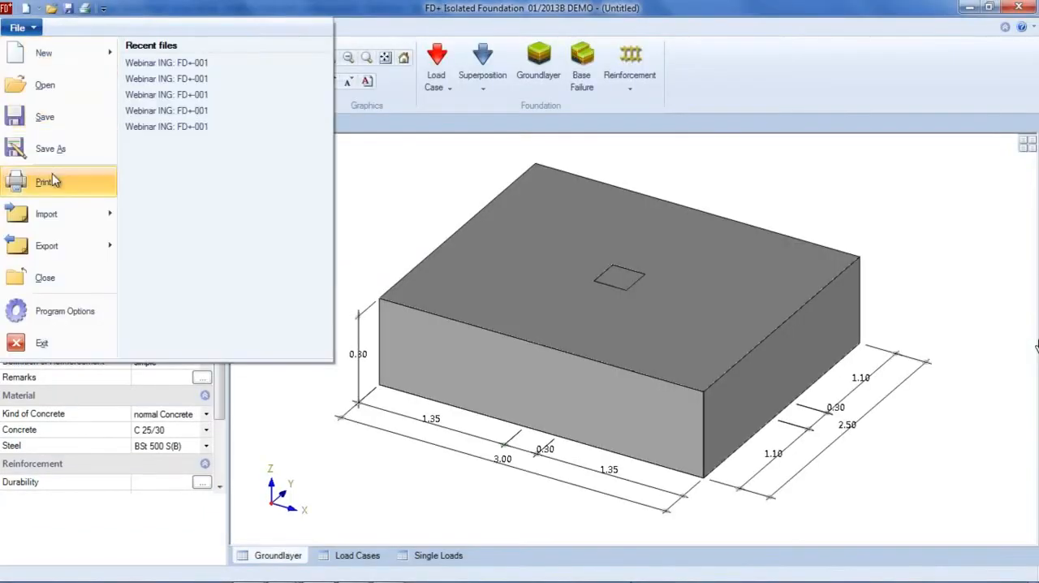
mouse_move(46, 216)
click(180, 81)
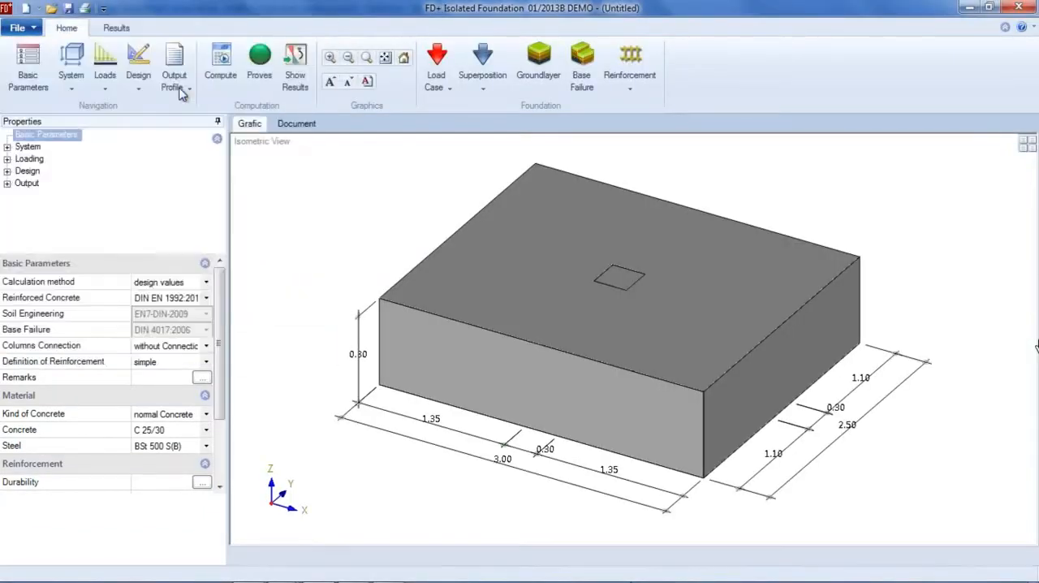
double_click(186, 165)
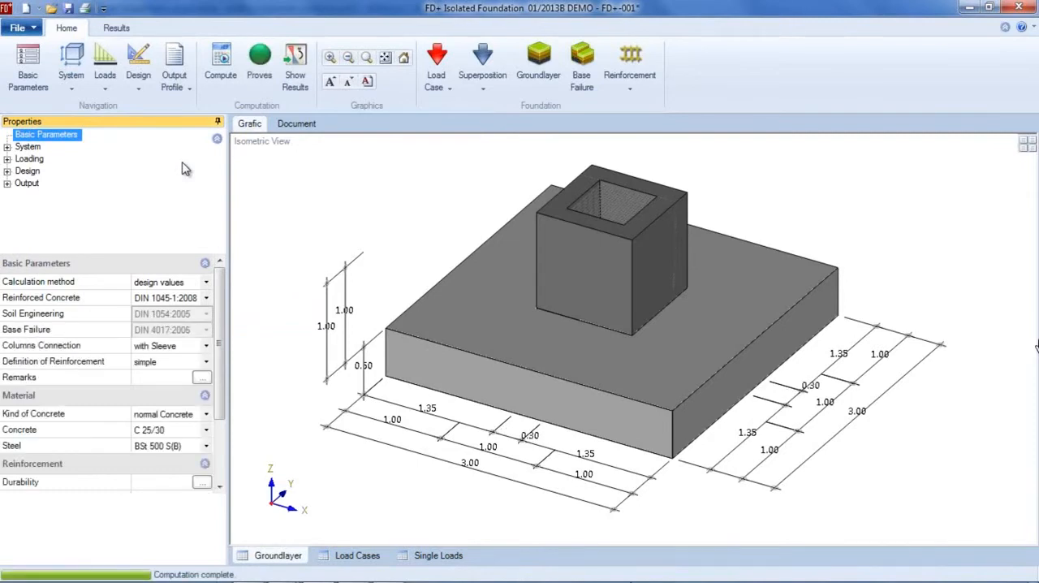
Set the column load's vertical force in Z to 3000 kN and check the foundation proofs
click(28, 160)
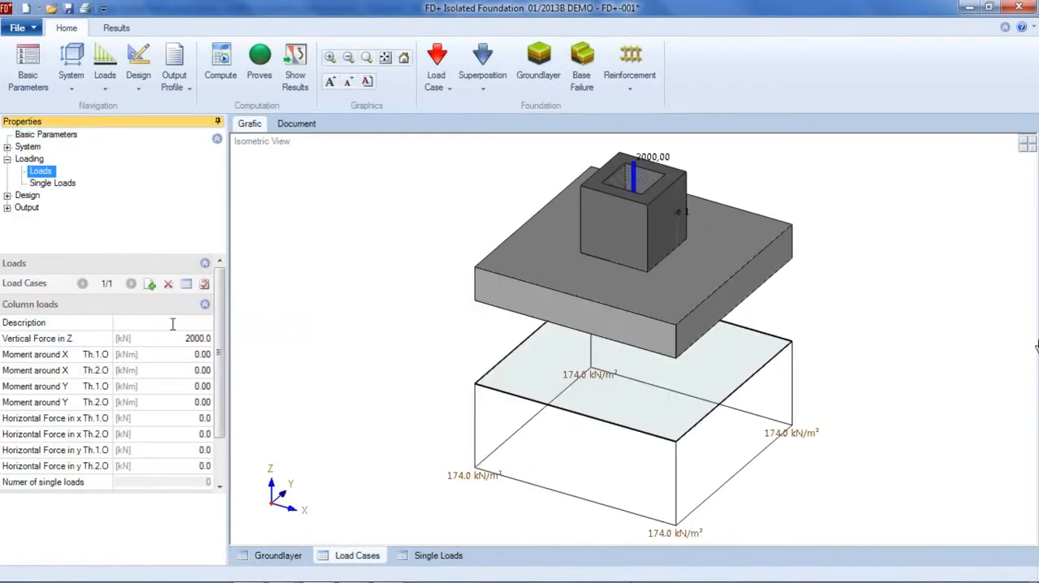
click(199, 338)
text(3)
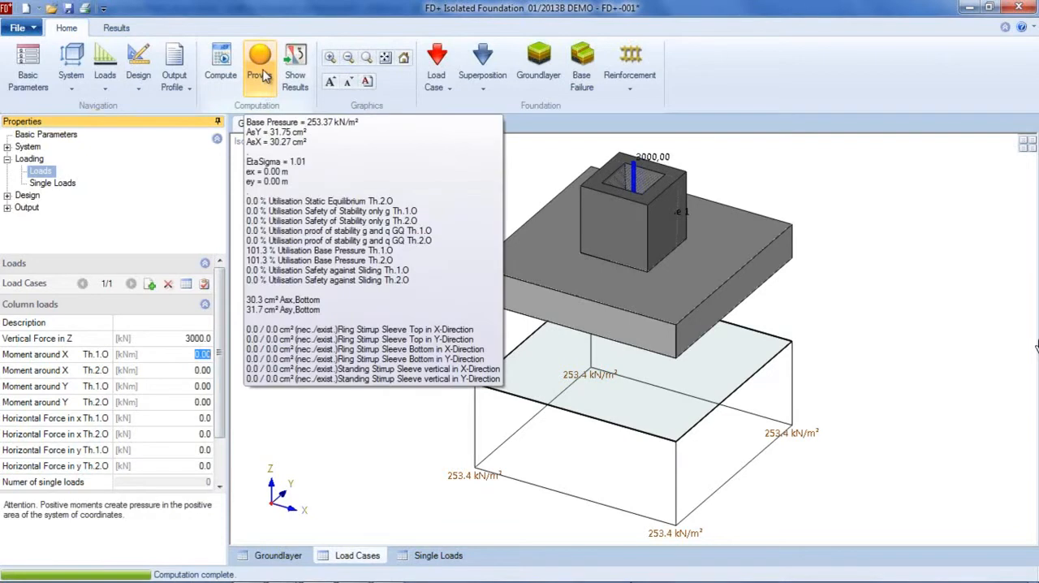
Set the foundation's width to 3.15 m and its length to 3.05 m
click(28, 147)
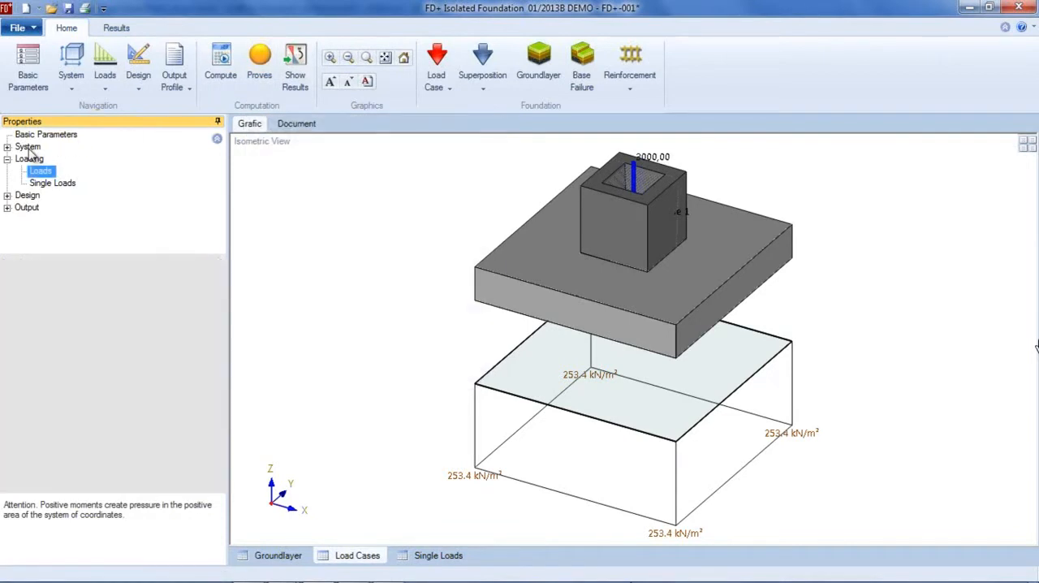
click(215, 282)
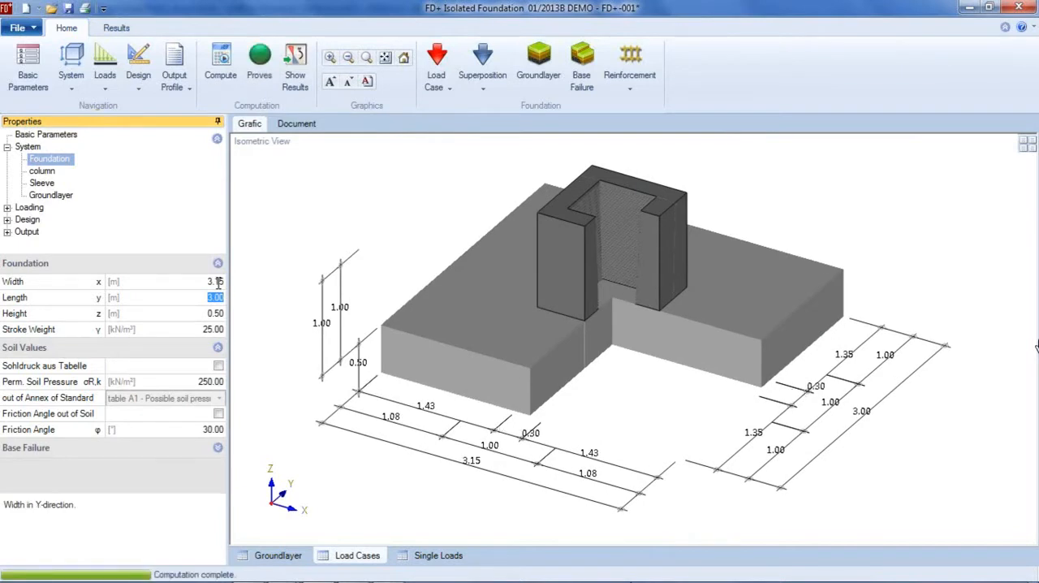
text(0)
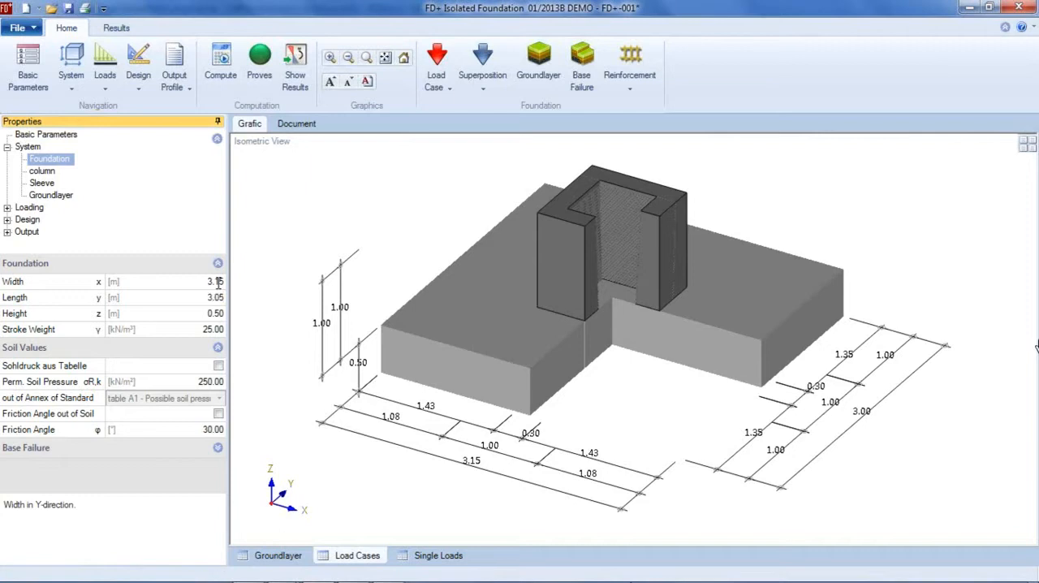
key(Tab)
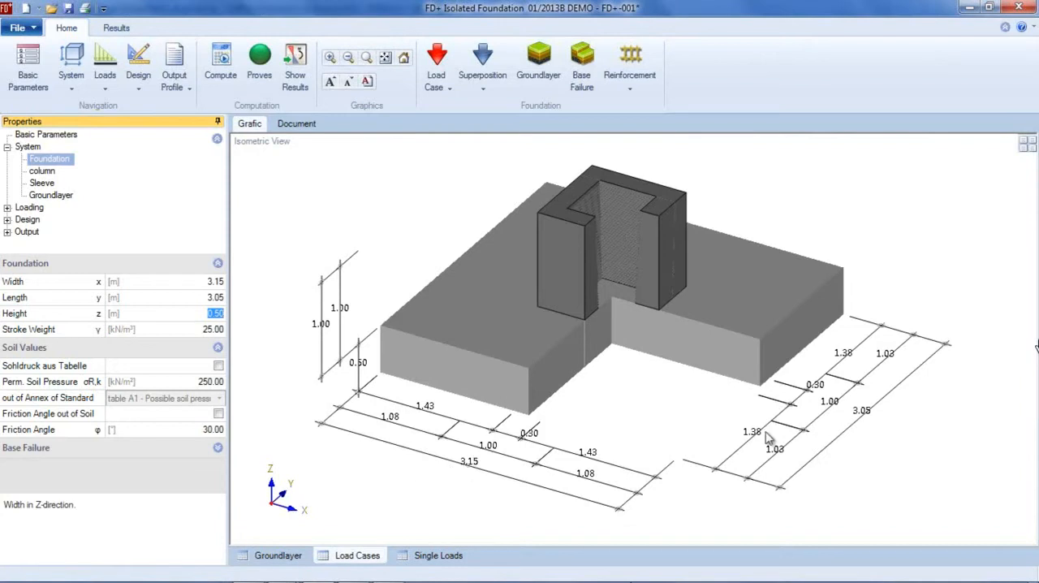
Export the resized foundation as an Allplan SmartPart, replacing Elem._de_cimentación.smx on the desktop
click(17, 27)
mouse_move(51, 239)
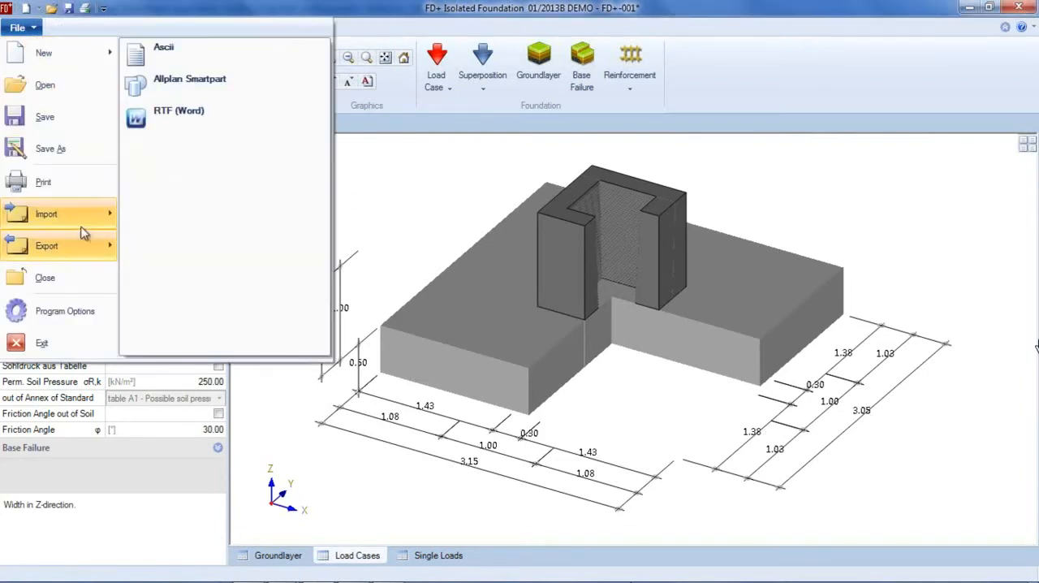
click(161, 89)
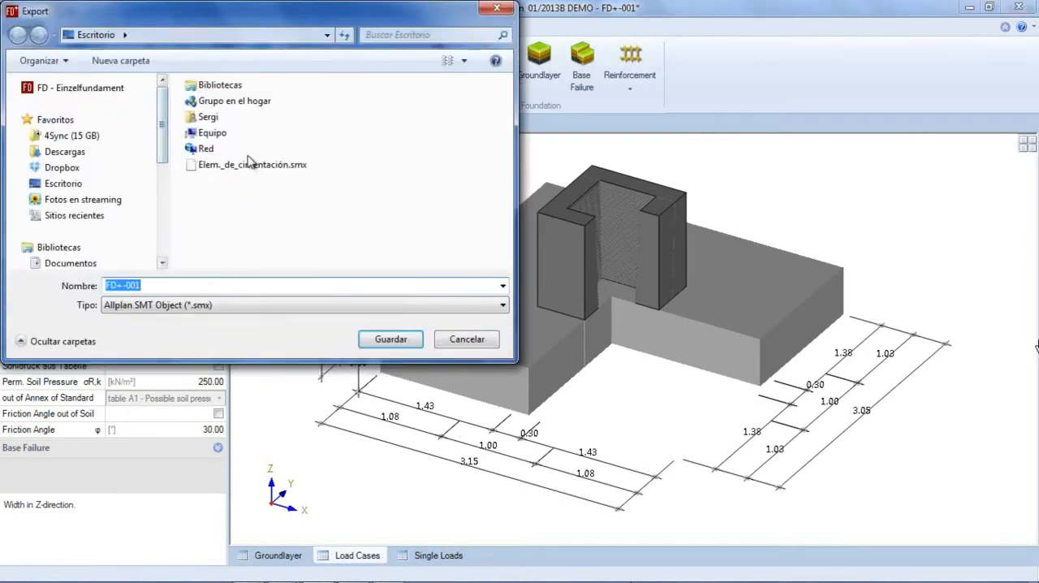
click(253, 164)
click(393, 343)
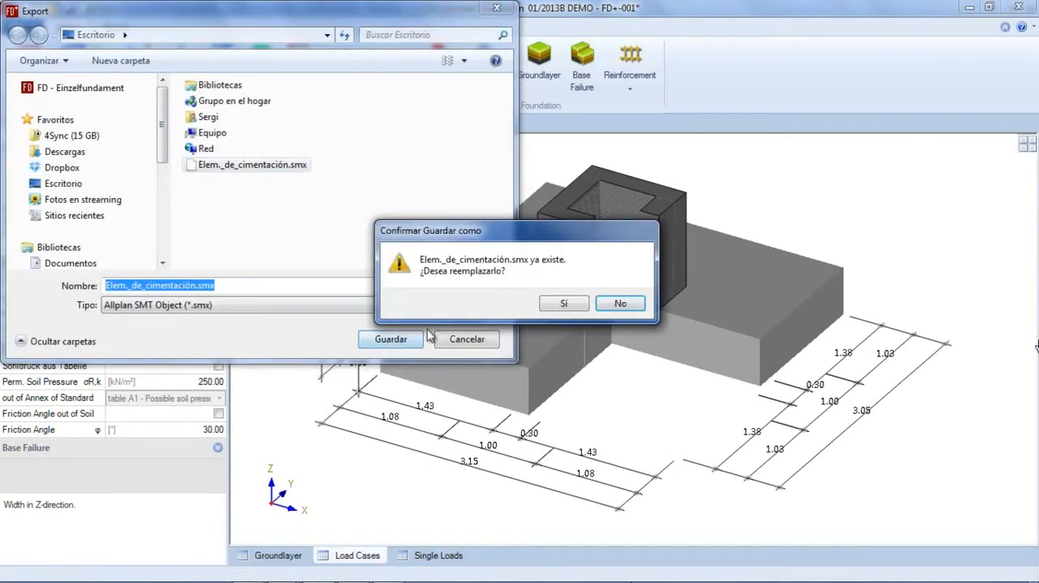
click(560, 305)
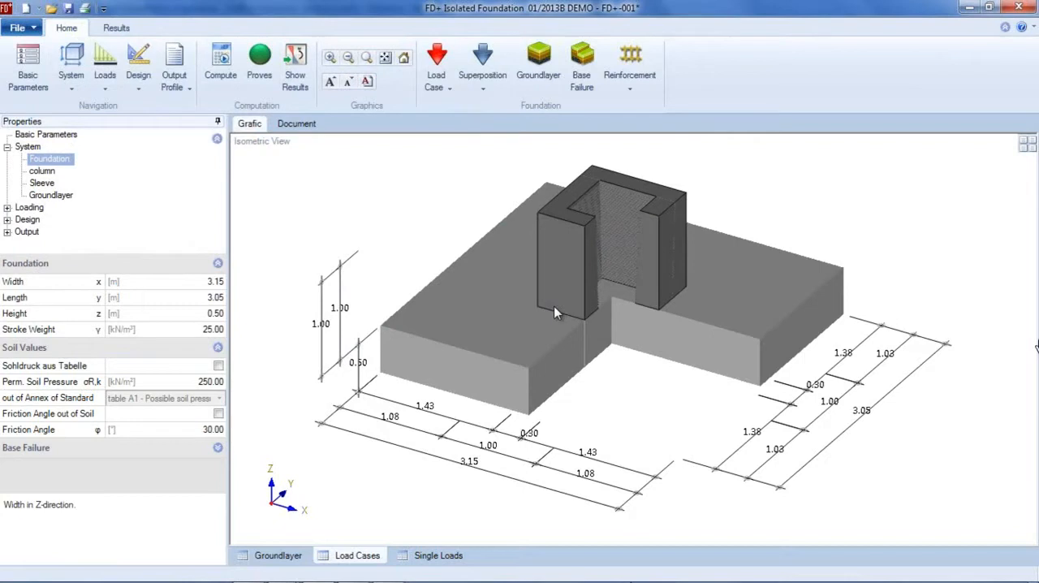
Switch back to Allplan and import Elem._de_cimentación.smx from the desktop into the foundation SmartPart, without modifying all identical SmartParts
click(970, 9)
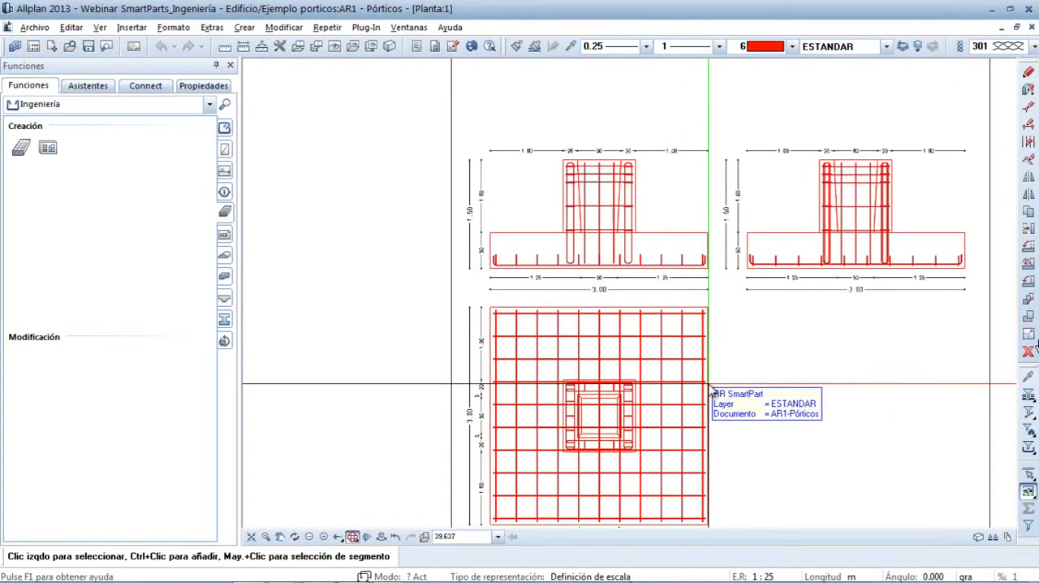
right_click(709, 389)
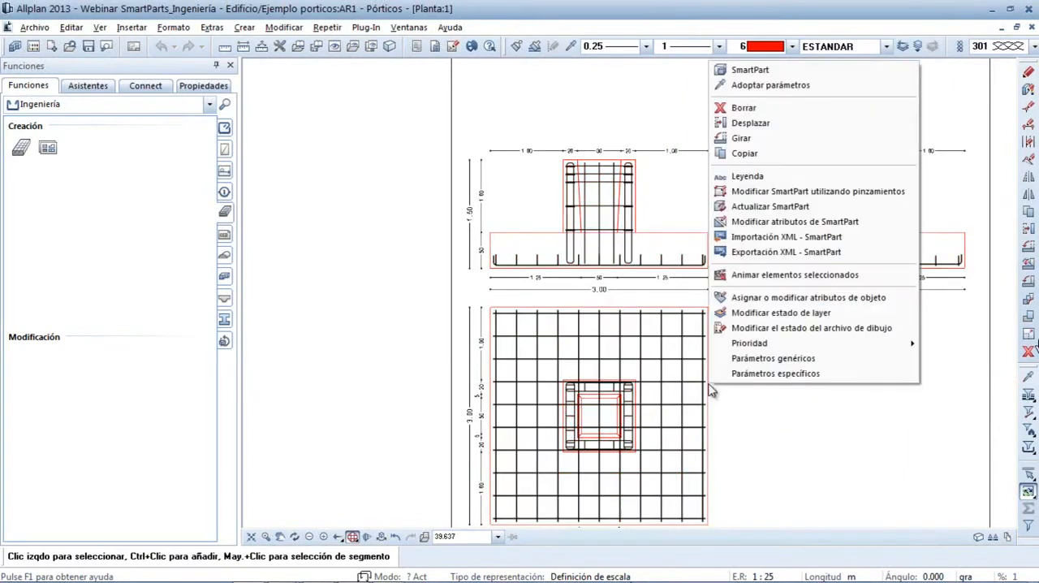
click(757, 238)
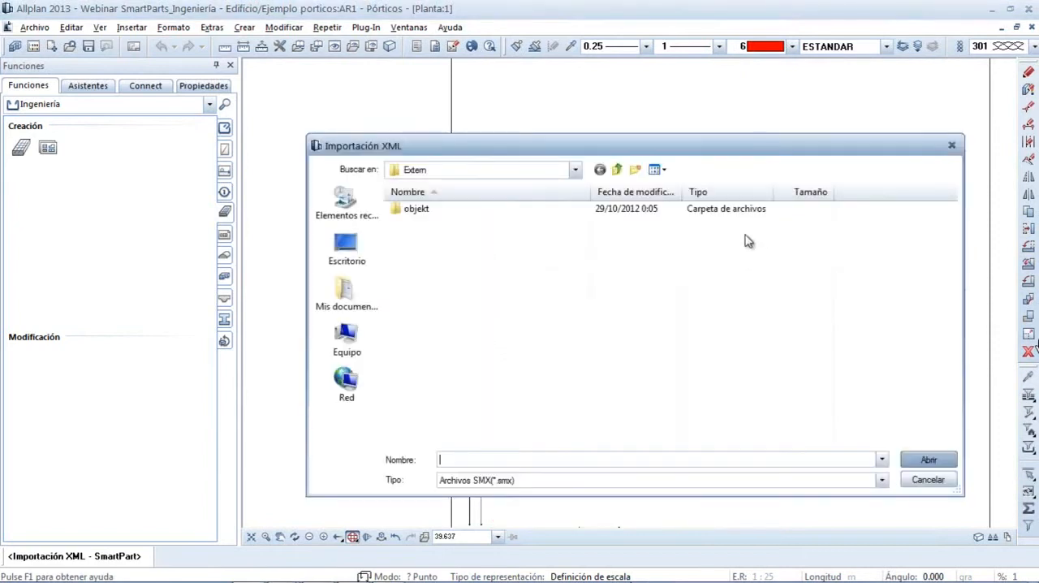
click(346, 248)
click(430, 258)
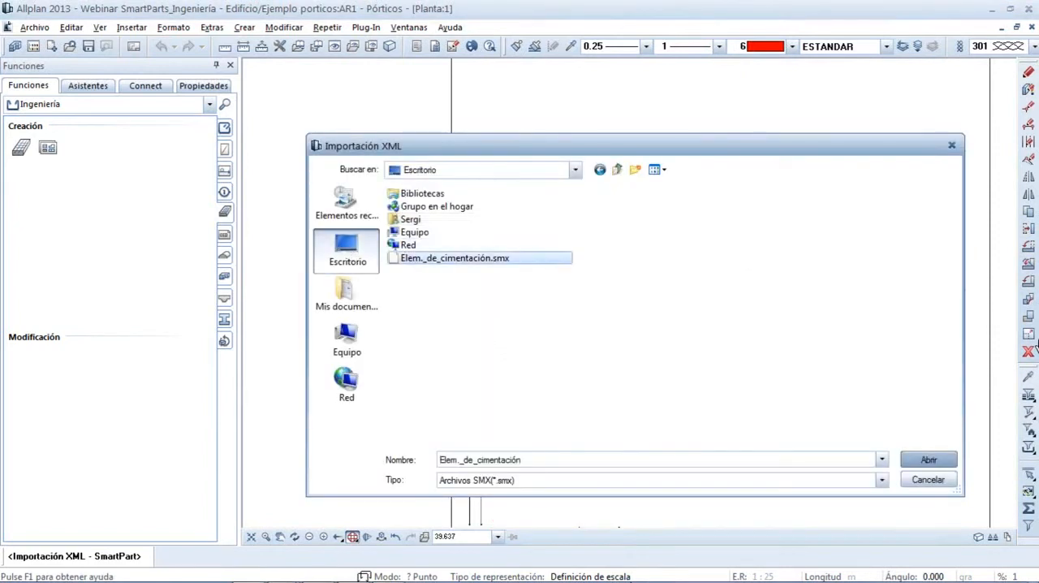
click(927, 461)
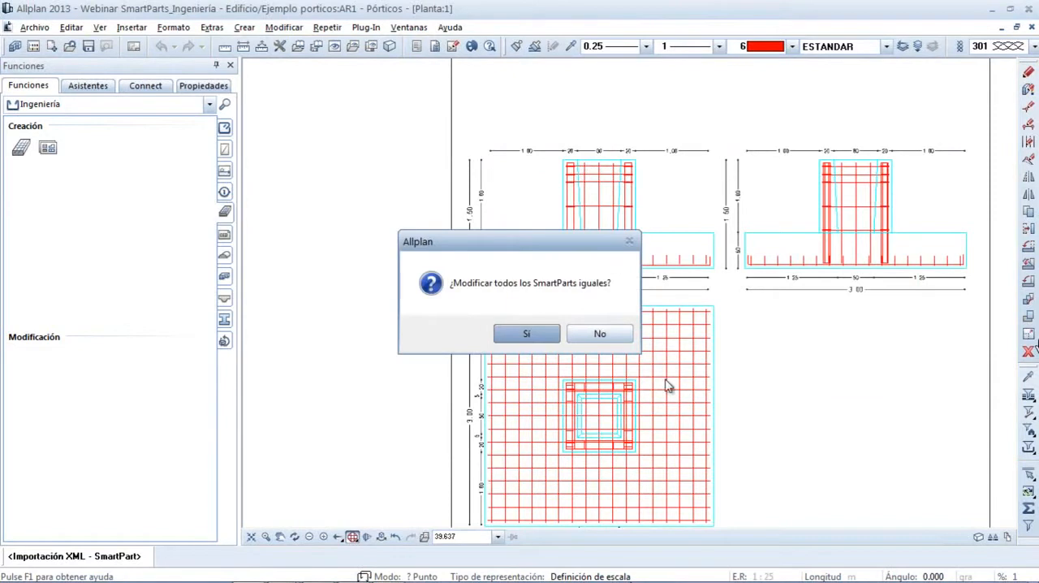
click(597, 336)
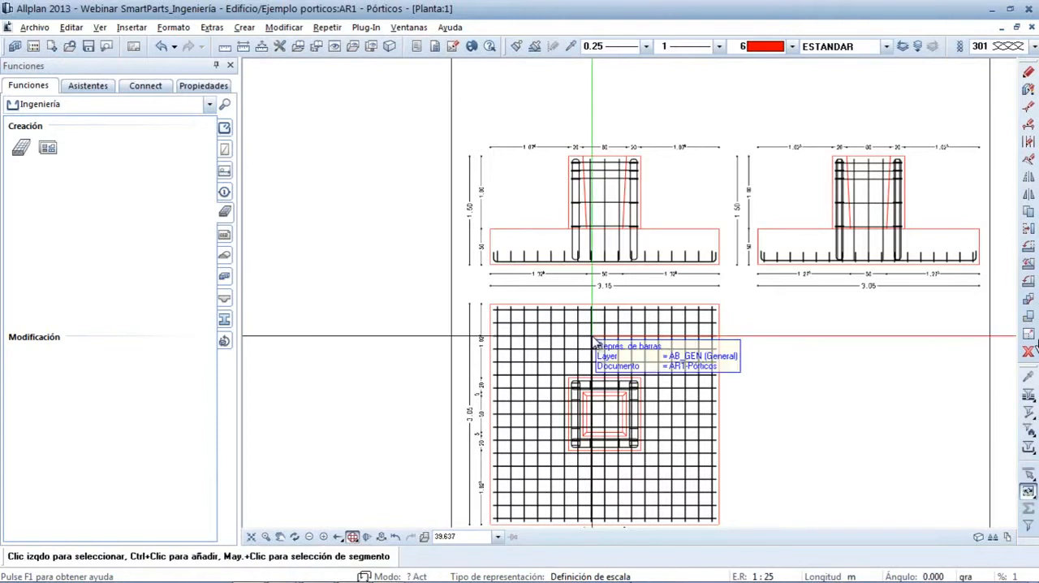
Examine the updated foundation's dimensions in the plan and section views, the bar schedule with its total mass, and the overall layout
scroll(890, 302, up, 3)
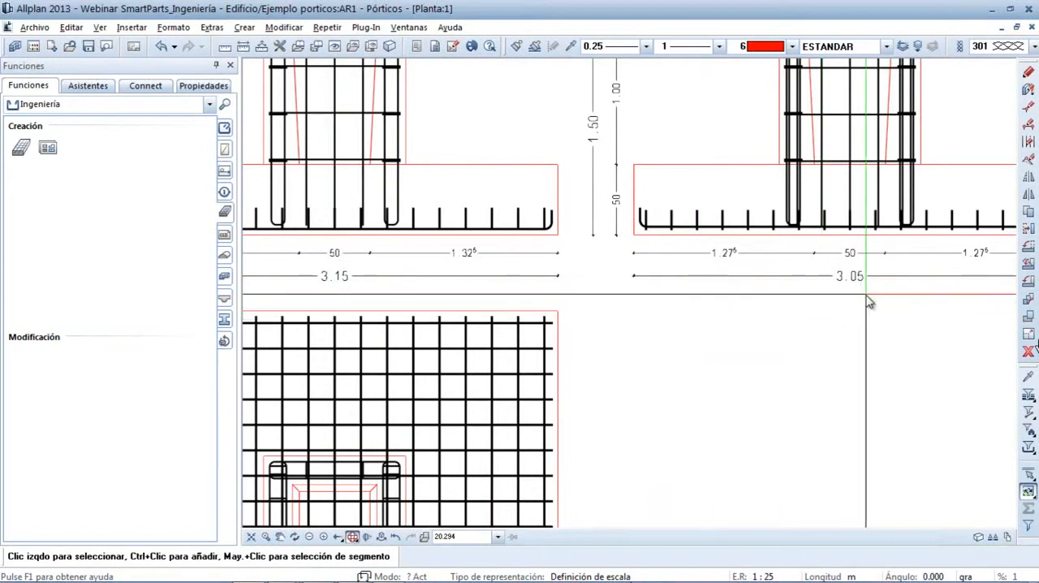
scroll(731, 327, down, 3)
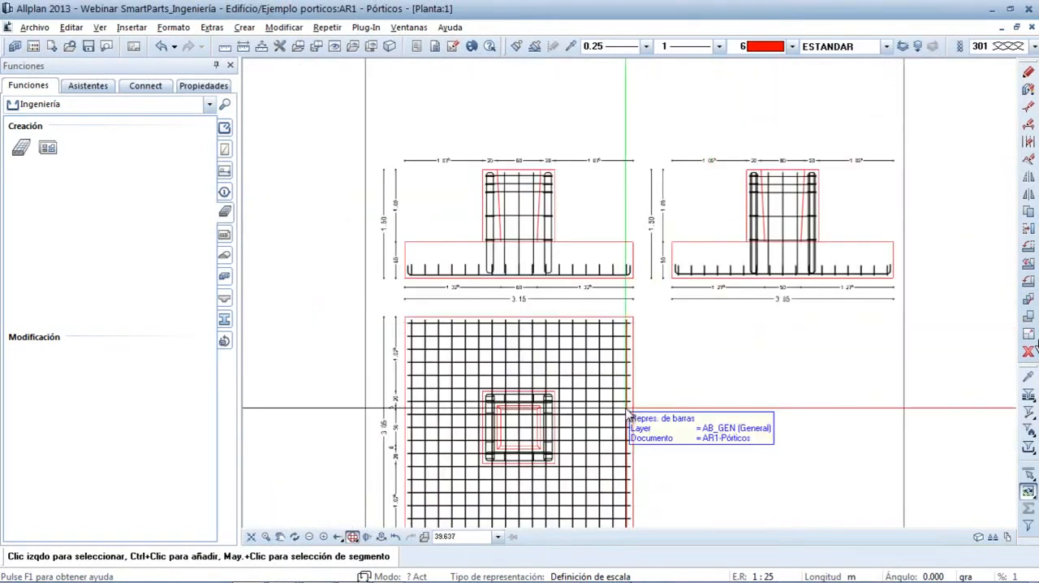
scroll(551, 430, up, 3)
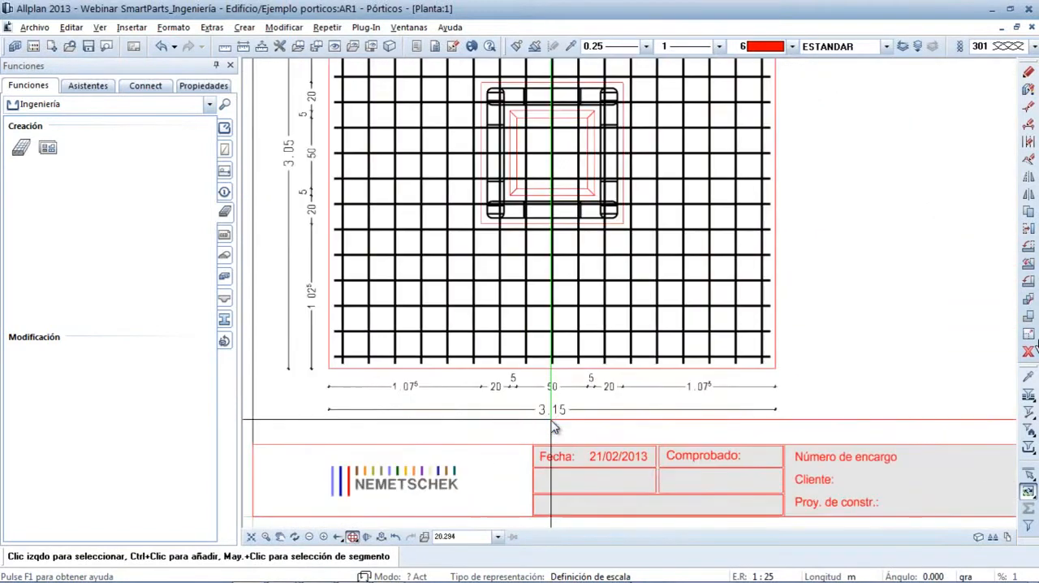
scroll(551, 419, down, 5)
mouse_move(788, 150)
middle_down()
mouse_move(726, 290)
mouse_move(707, 216)
mouse_move(598, 160)
middle_up()
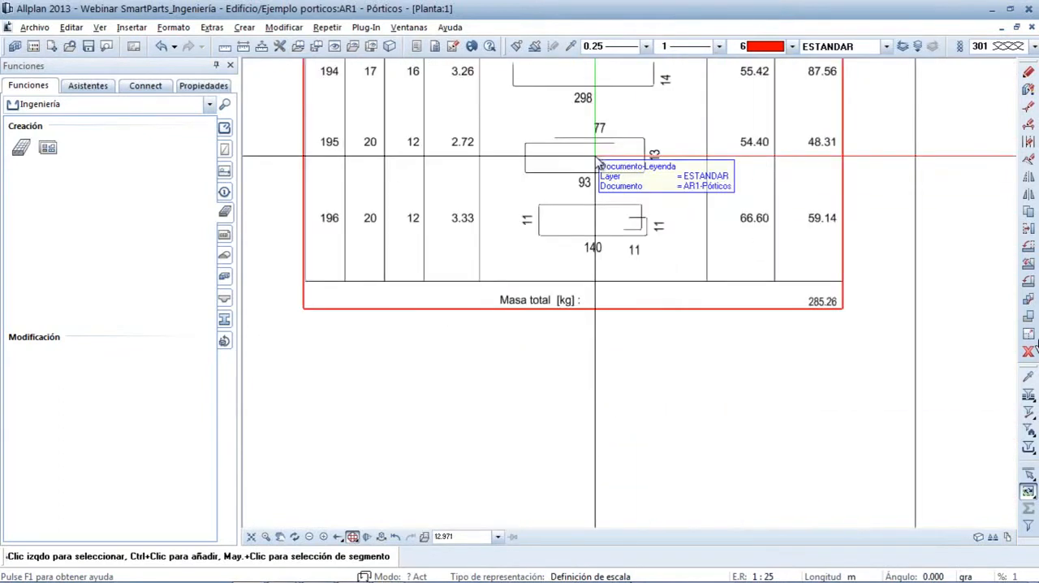
scroll(821, 372, up, 2)
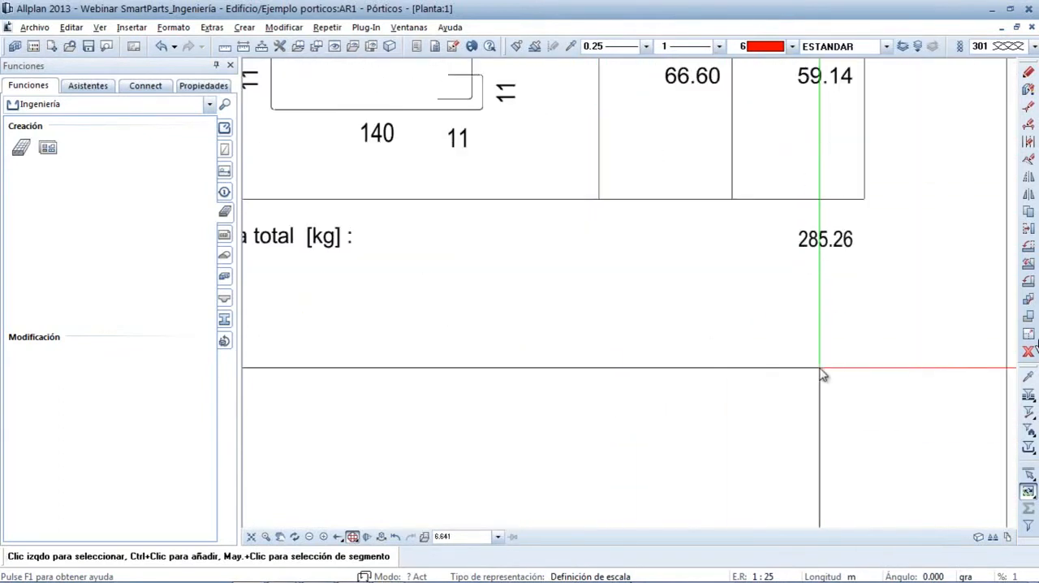
scroll(822, 373, down, 3)
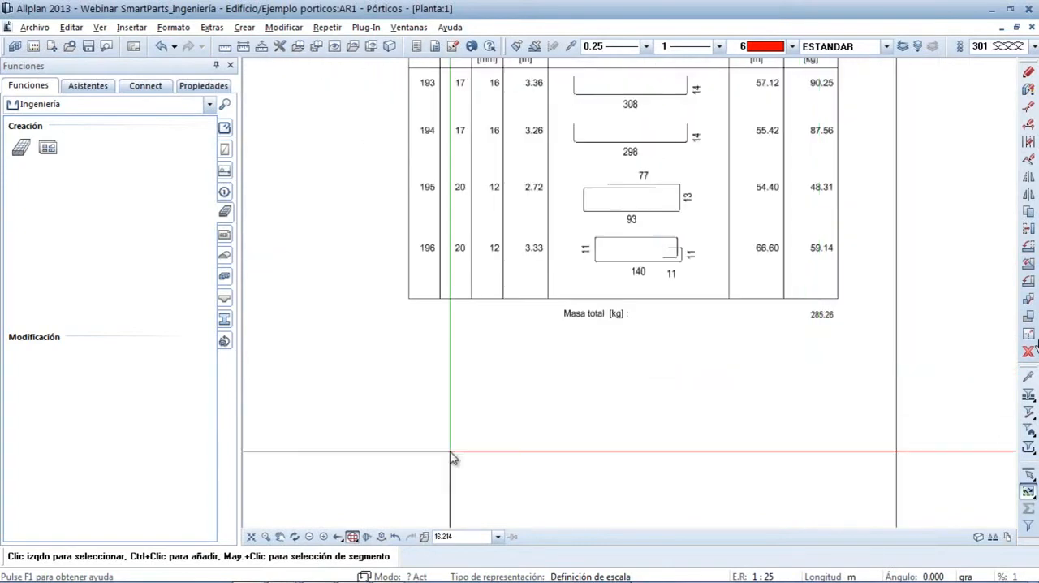
click(264, 536)
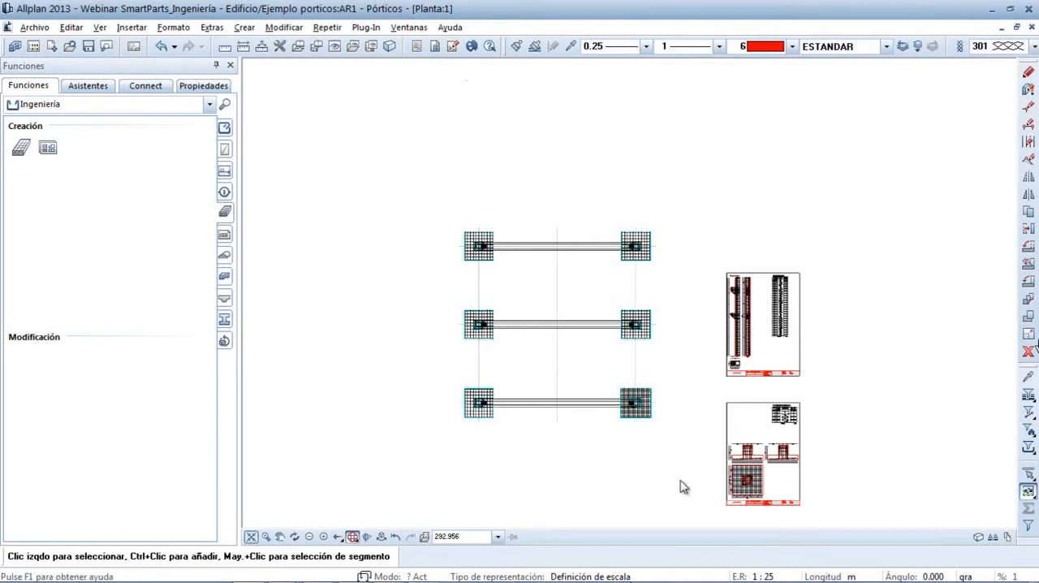
drag(824, 511, 721, 436)
scroll(691, 236, up, 4)
middle_drag(633, 220, 617, 325)
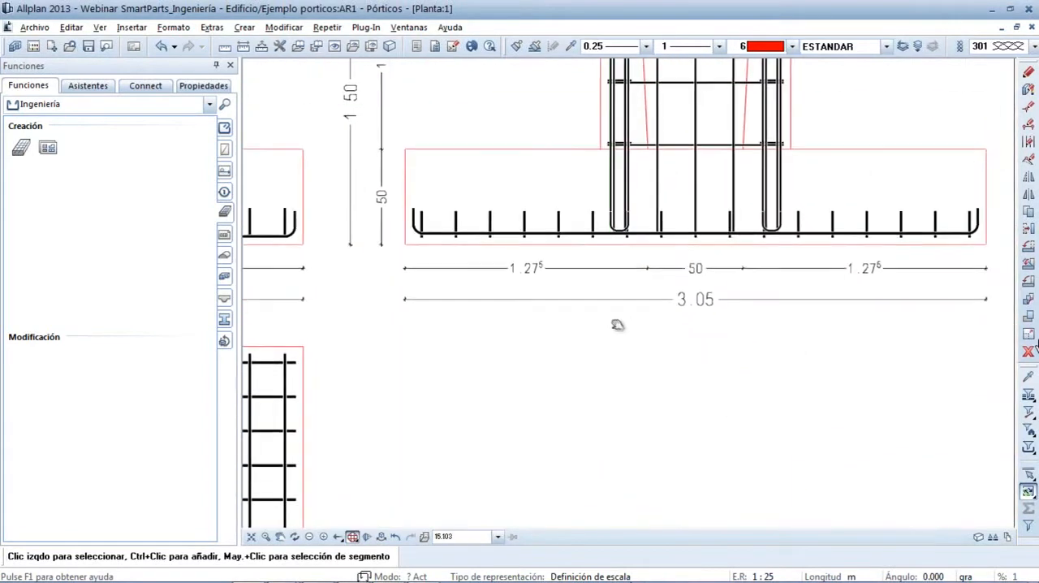
scroll(613, 329, down, 2)
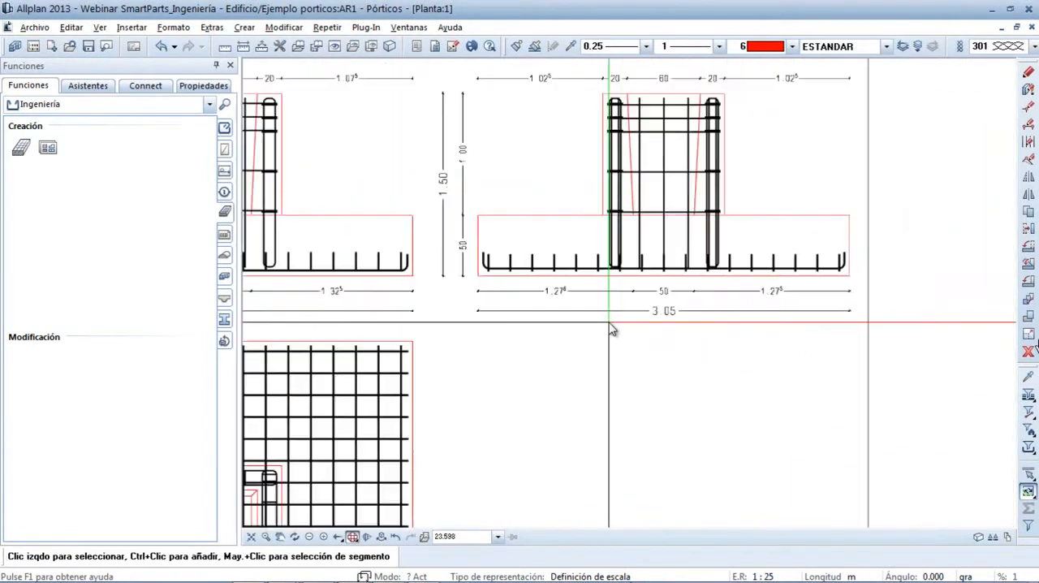
Label the long bottom bar in the right-hand foundation section, with the leader end symbol and automatic marker enabled, placing the text below the section
right_click(570, 275)
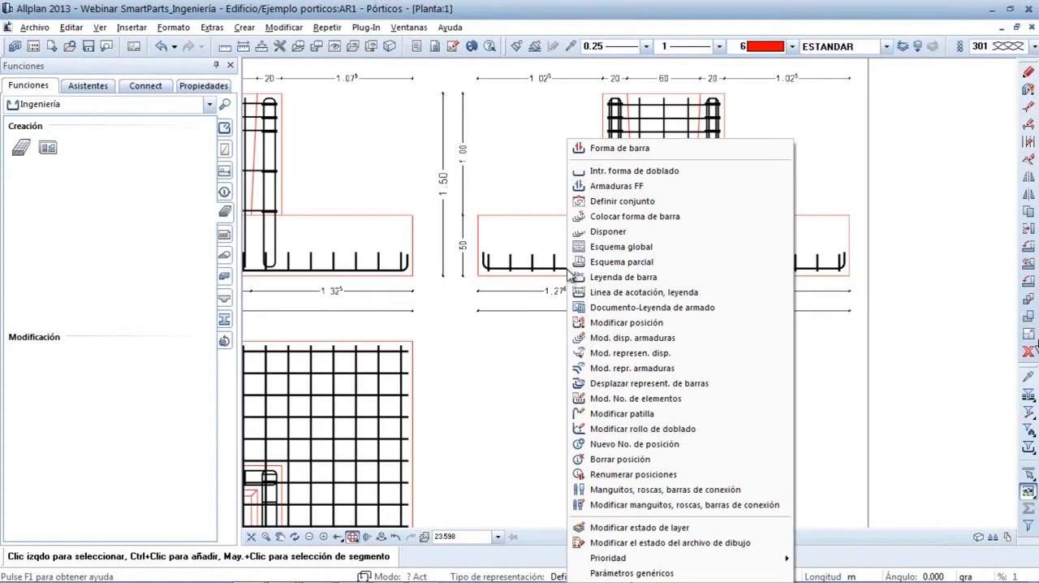
click(617, 278)
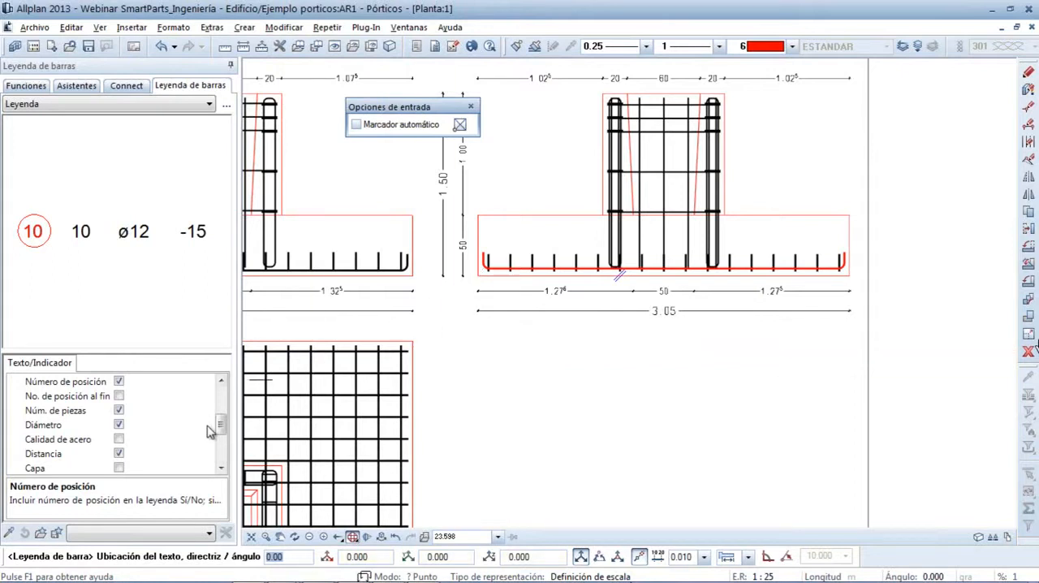
drag(220, 428, 222, 397)
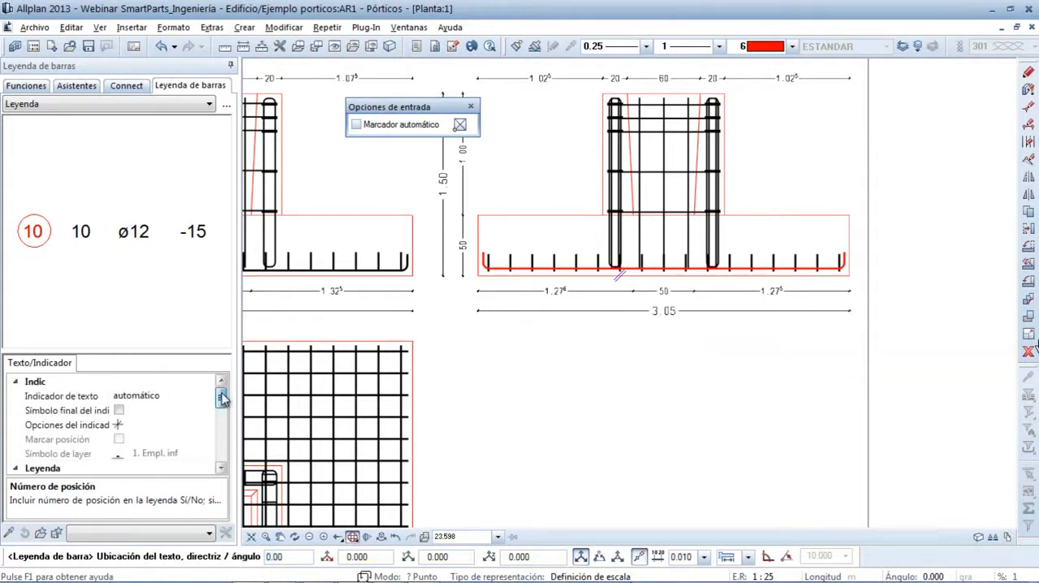
click(118, 411)
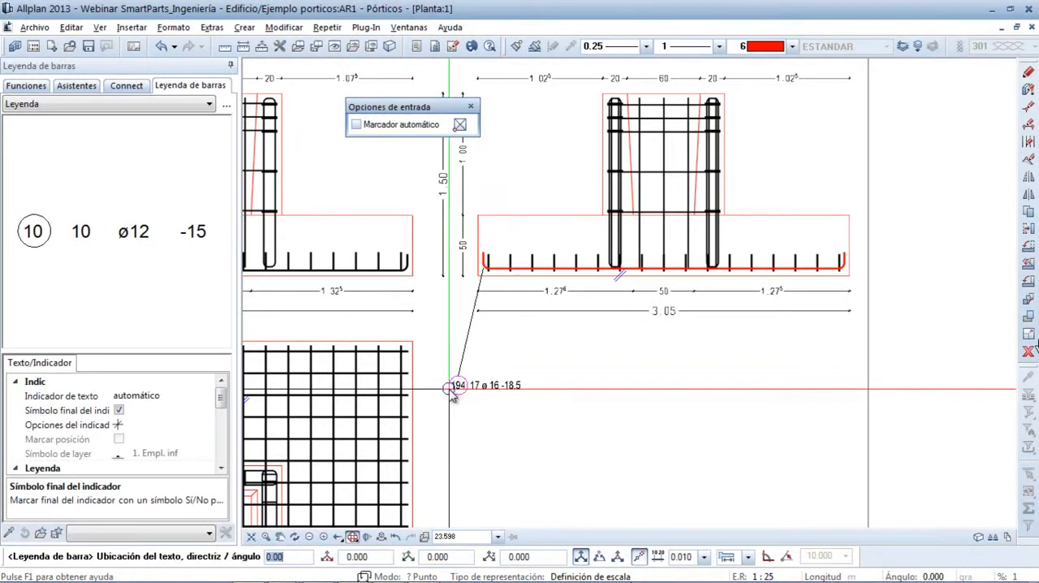
click(355, 125)
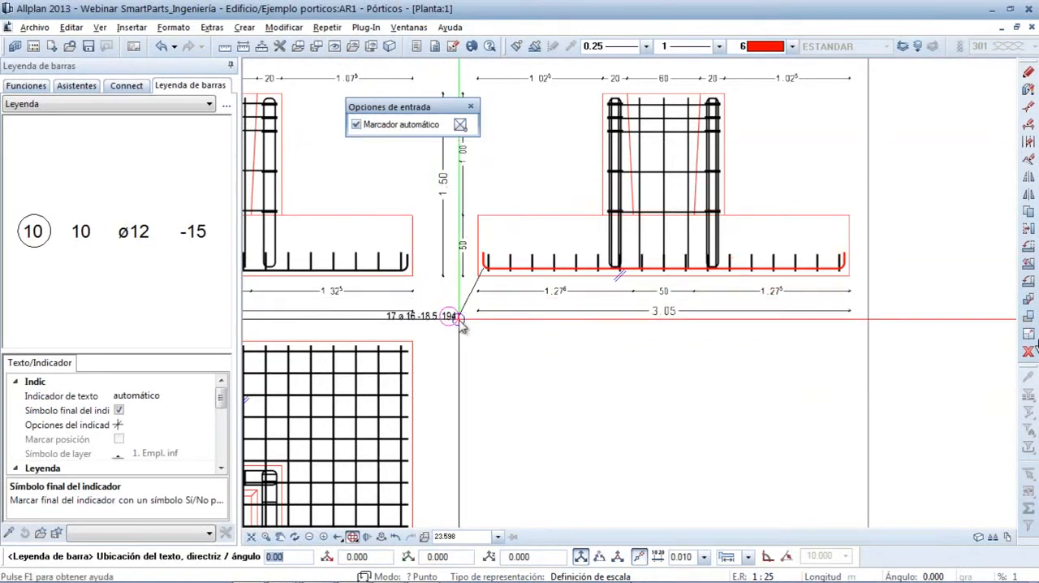
scroll(468, 336, up, 2)
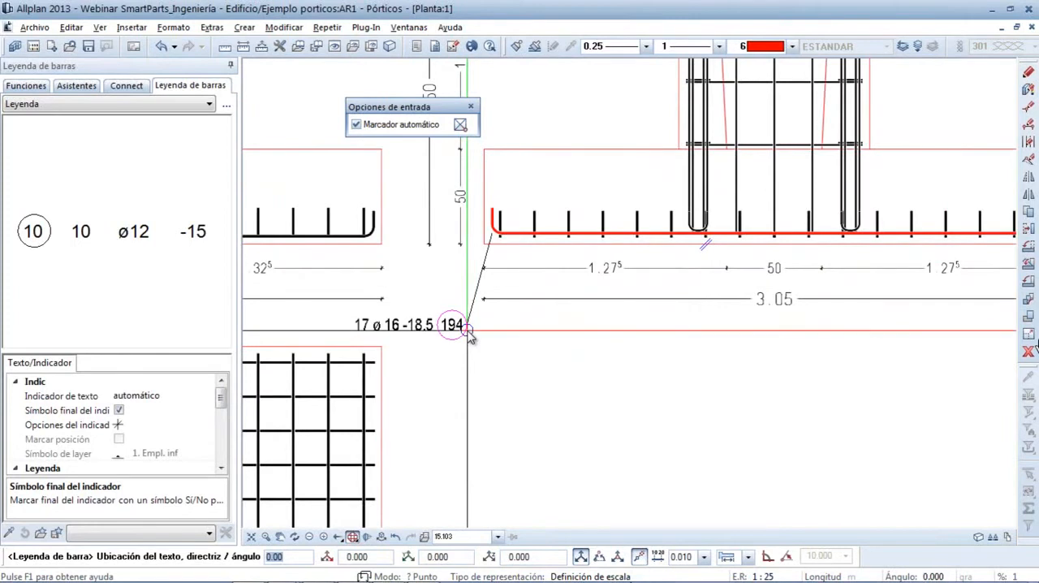
scroll(468, 336, down, 1)
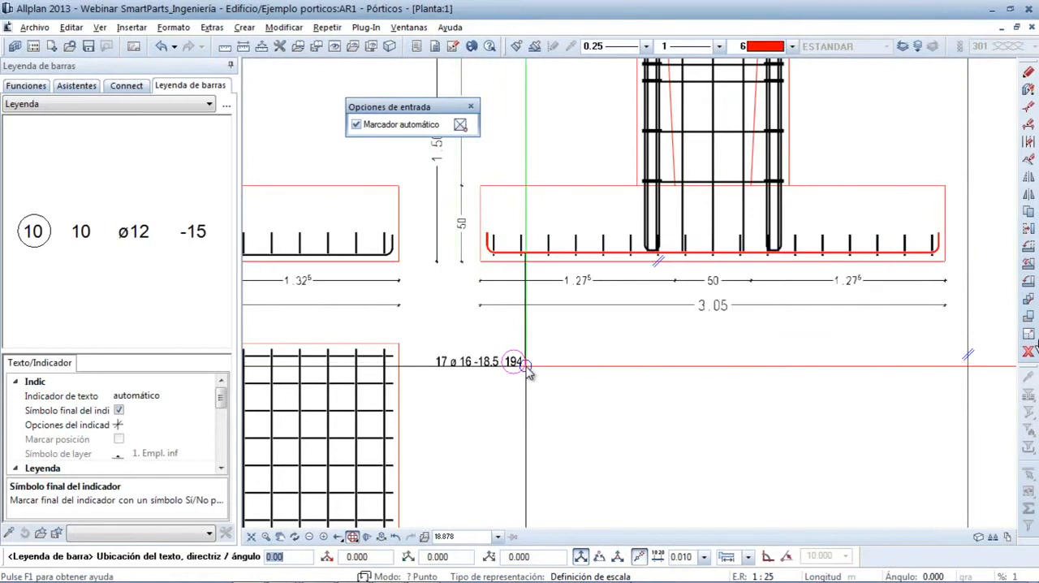
click(528, 369)
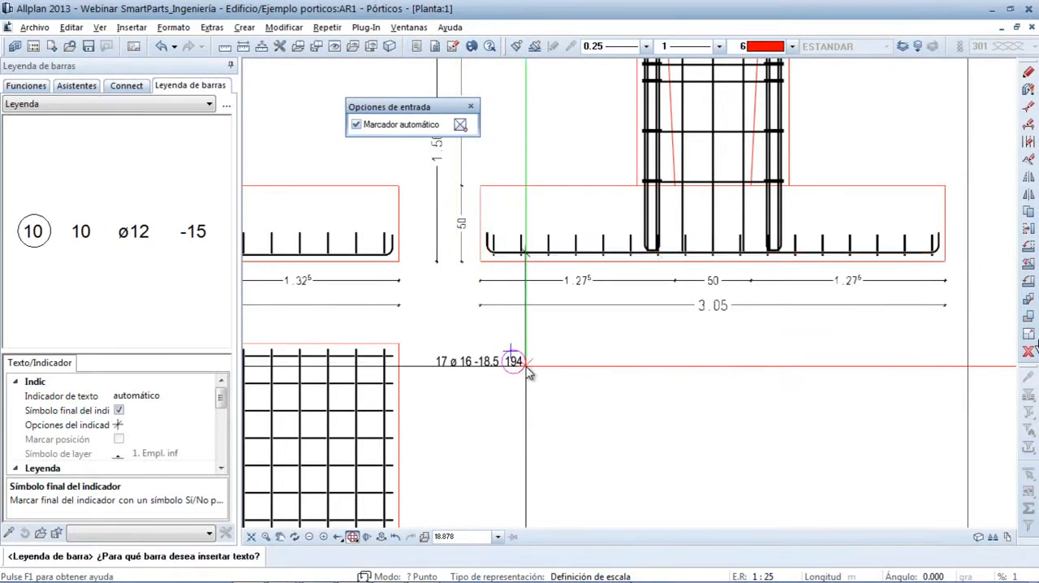
key(Escape)
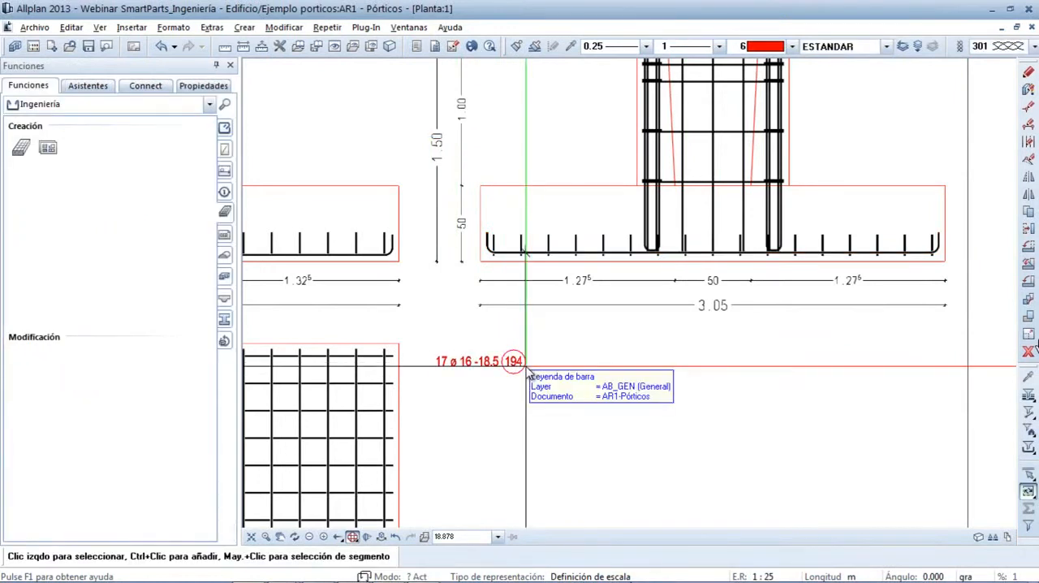
Add a fan-style (Ventilador) legend to the transverse bottom bars of the same section, with its text centred below the 3.05 dimension
middle_drag(637, 429, 566, 400)
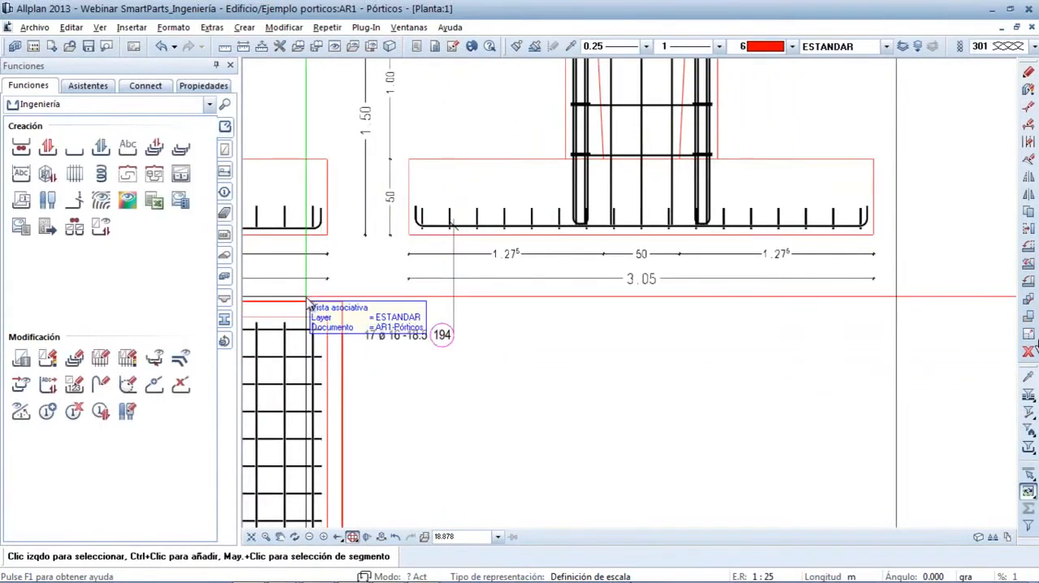
click(227, 272)
click(224, 130)
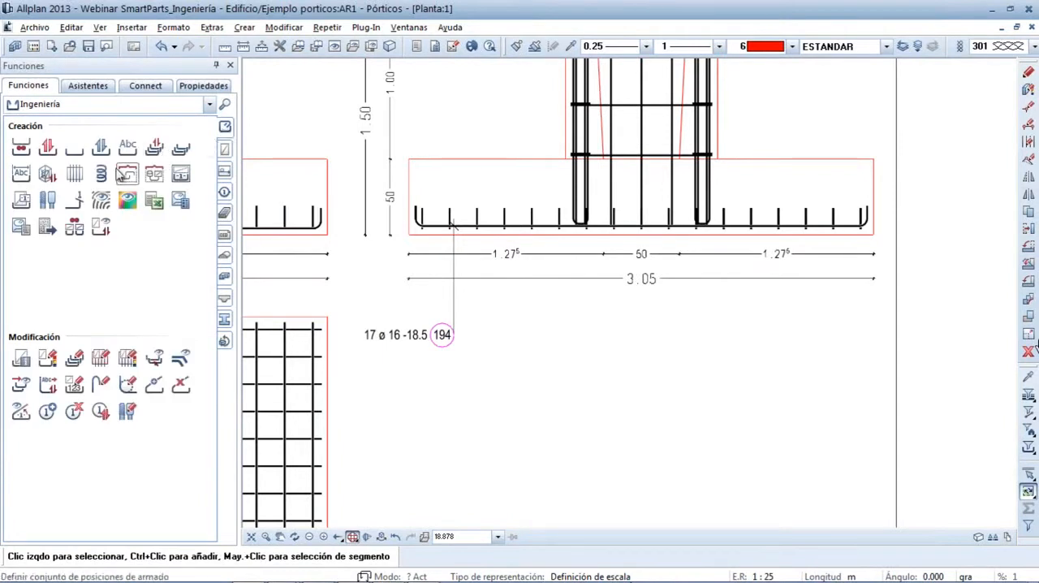
click(22, 174)
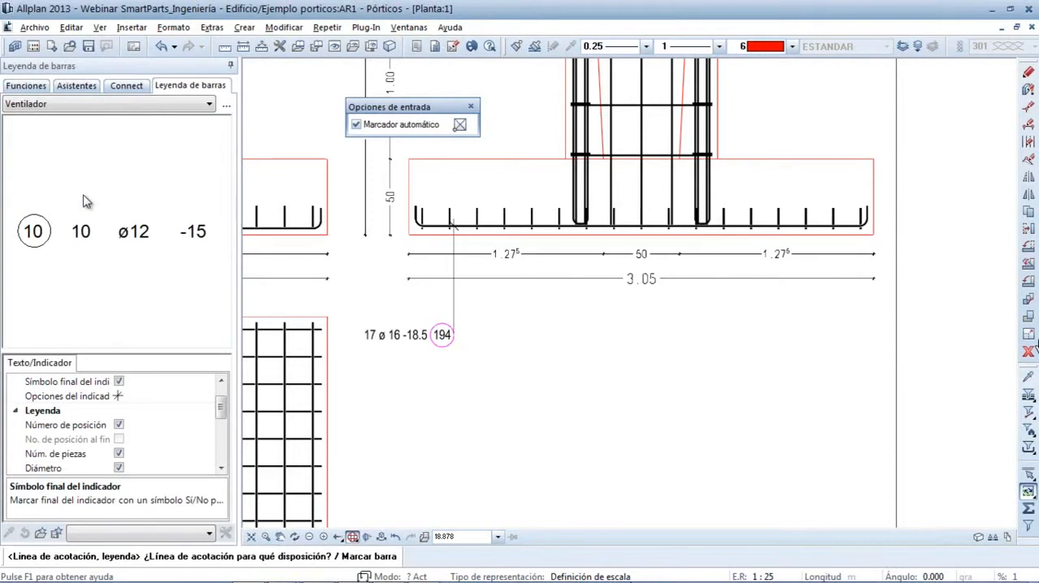
click(475, 224)
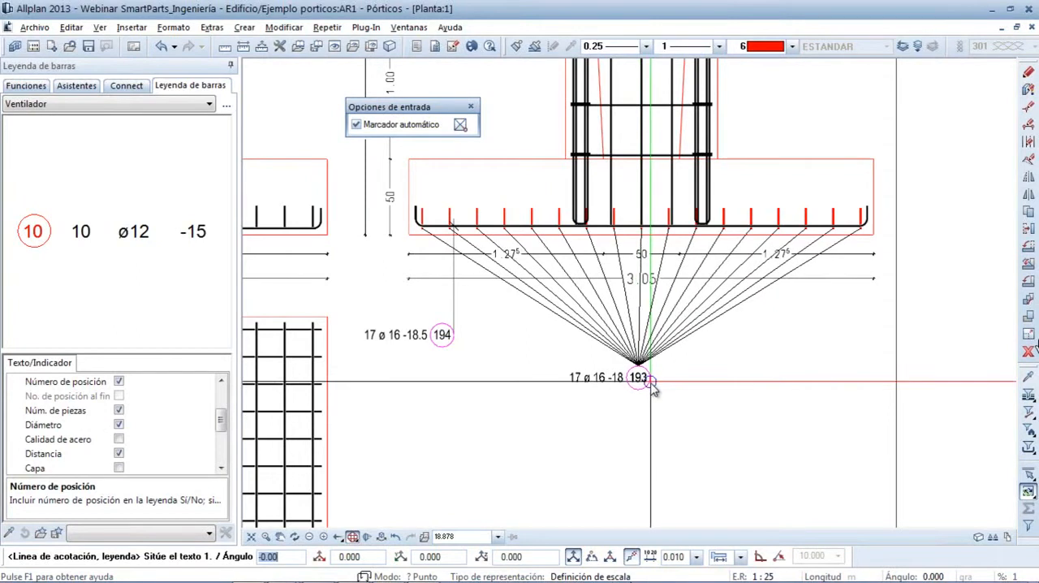
click(636, 415)
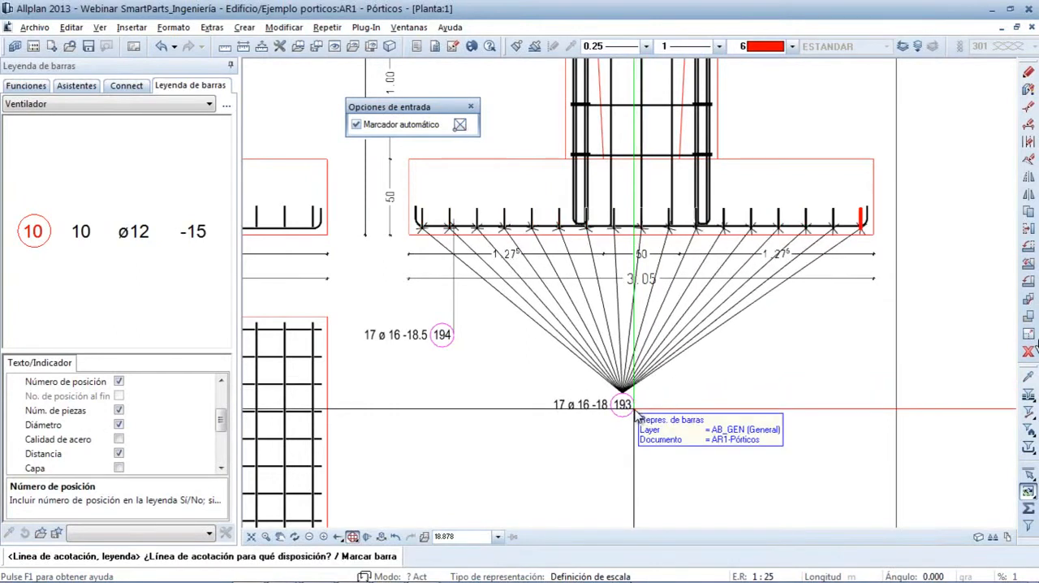
key(Escape)
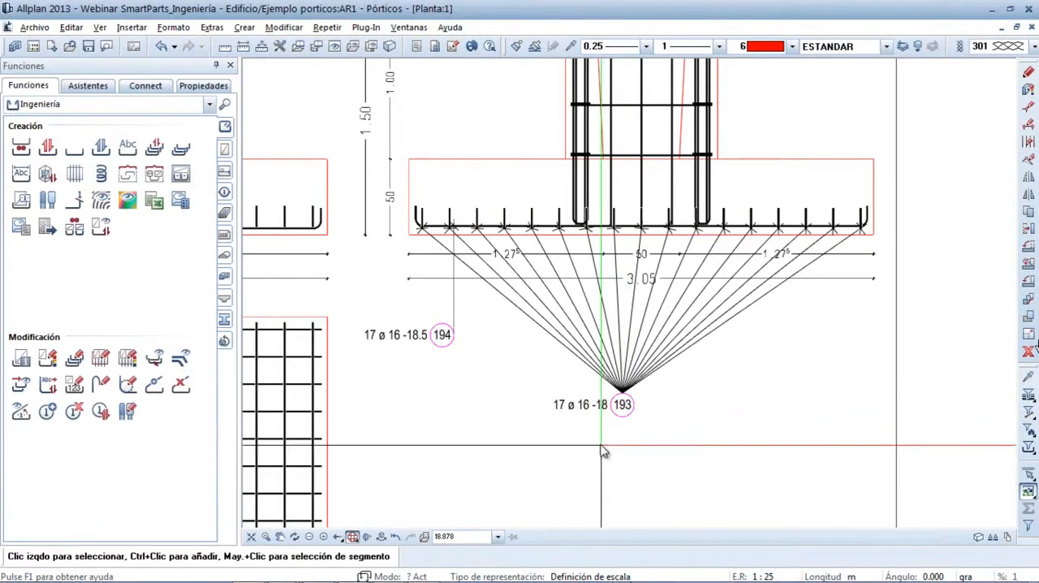
Turn off the leader end symbol in the properties of the fan-style bar legend
click(598, 414)
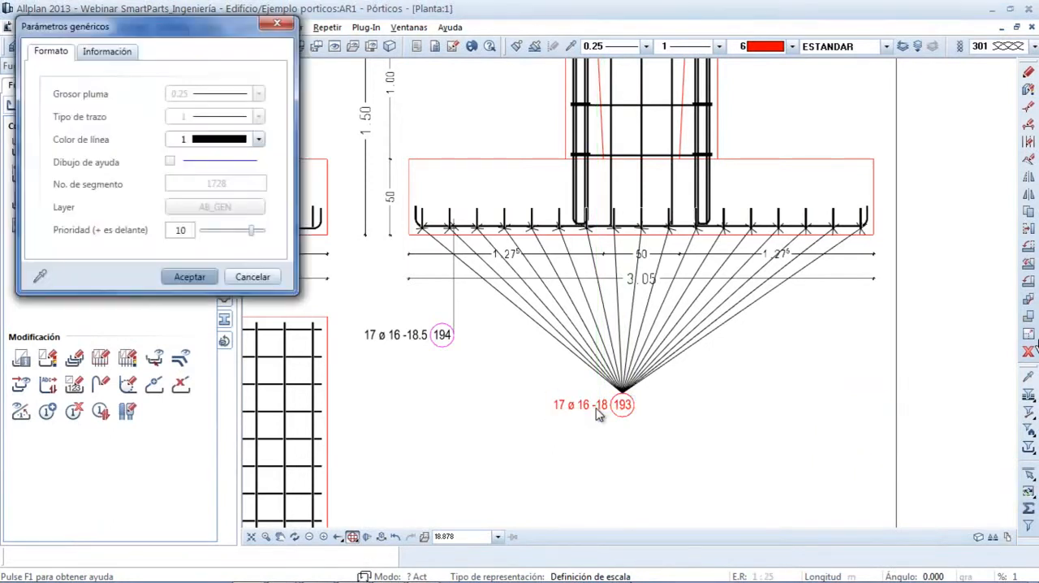
key(Escape)
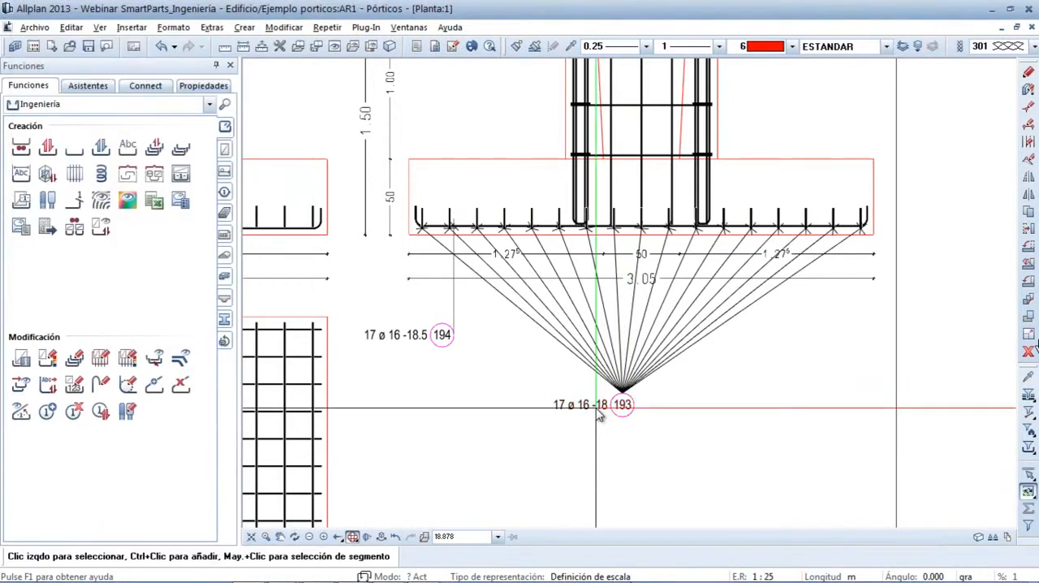
click(598, 412)
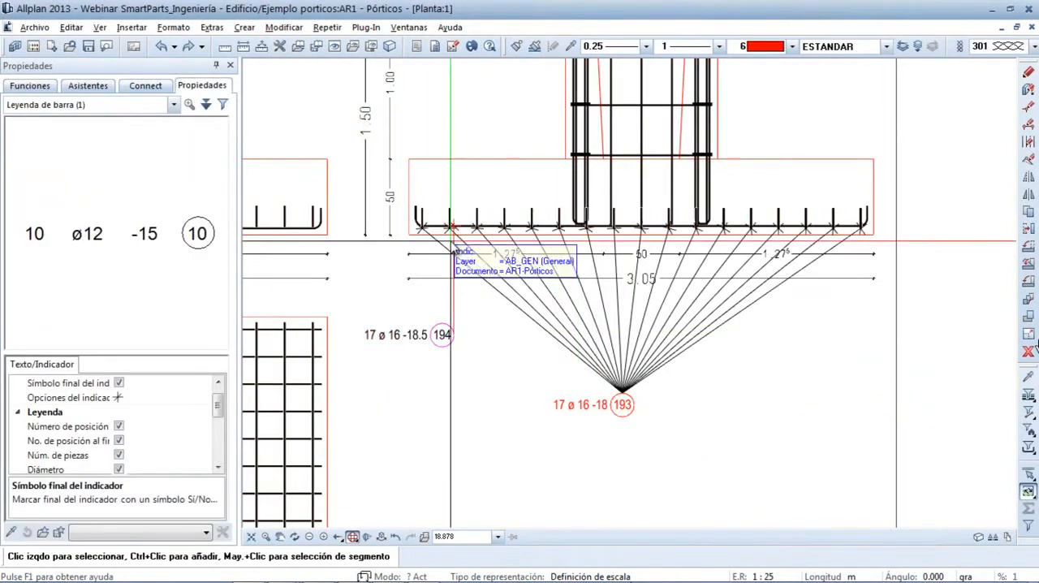
click(119, 383)
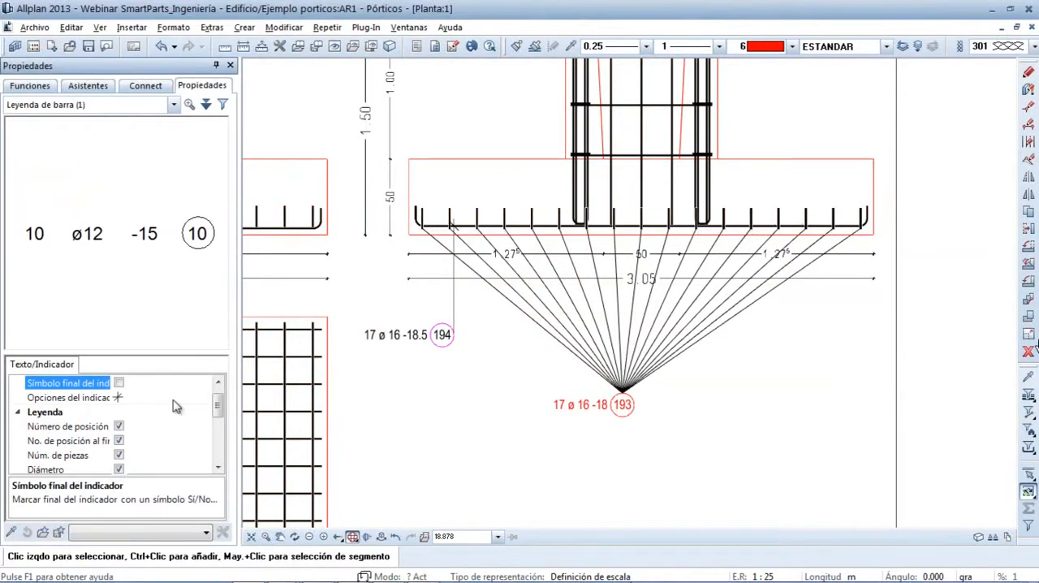
click(431, 432)
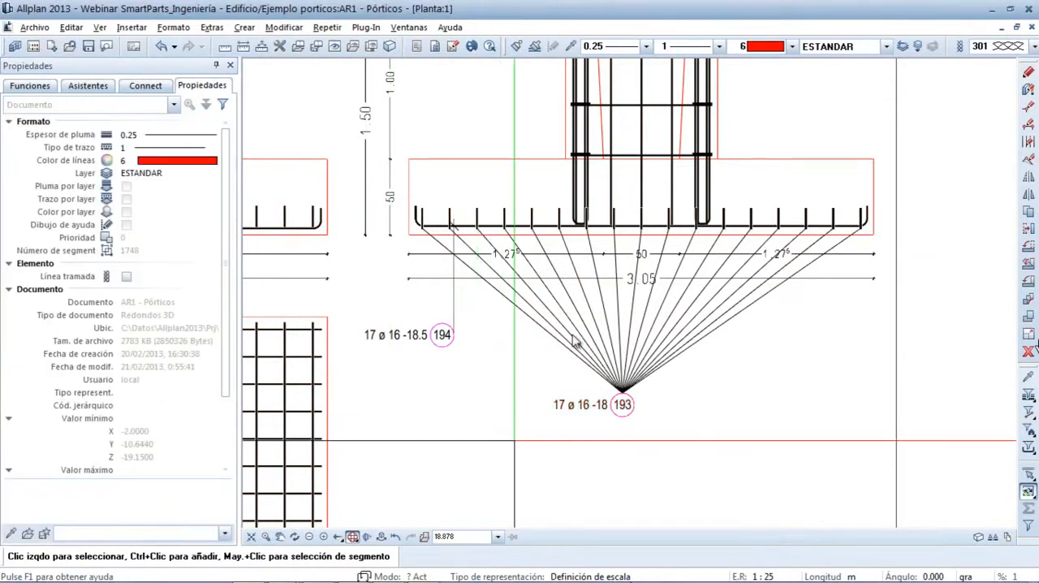
Start a new bar legend for the pedestal of the right-hand foundation section, using the comb style (Peine)
middle_drag(575, 341, 514, 441)
scroll(514, 441, down, 1)
scroll(635, 364, up, 2)
middle_drag(636, 154, 582, 302)
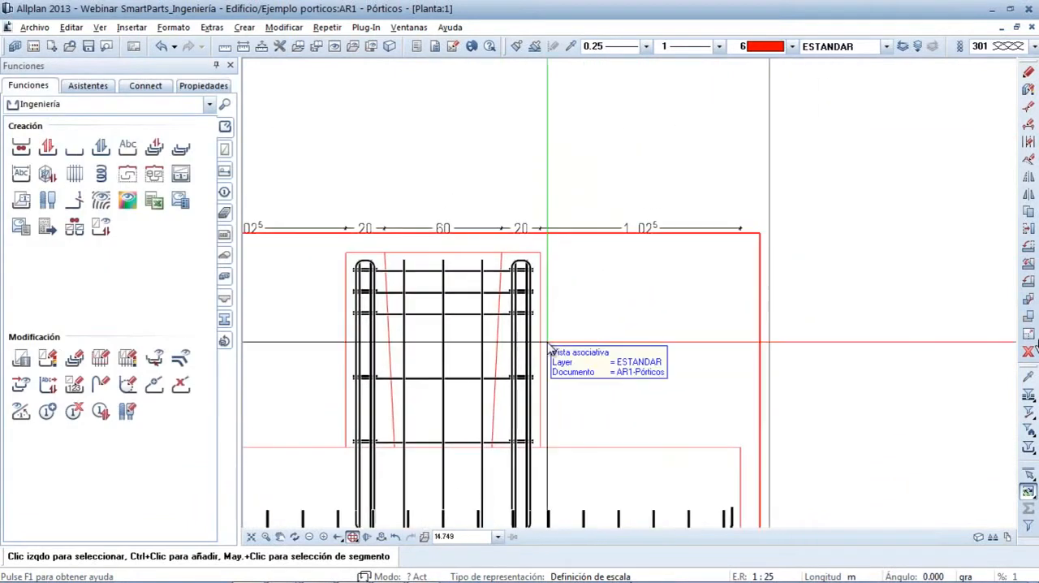
click(21, 175)
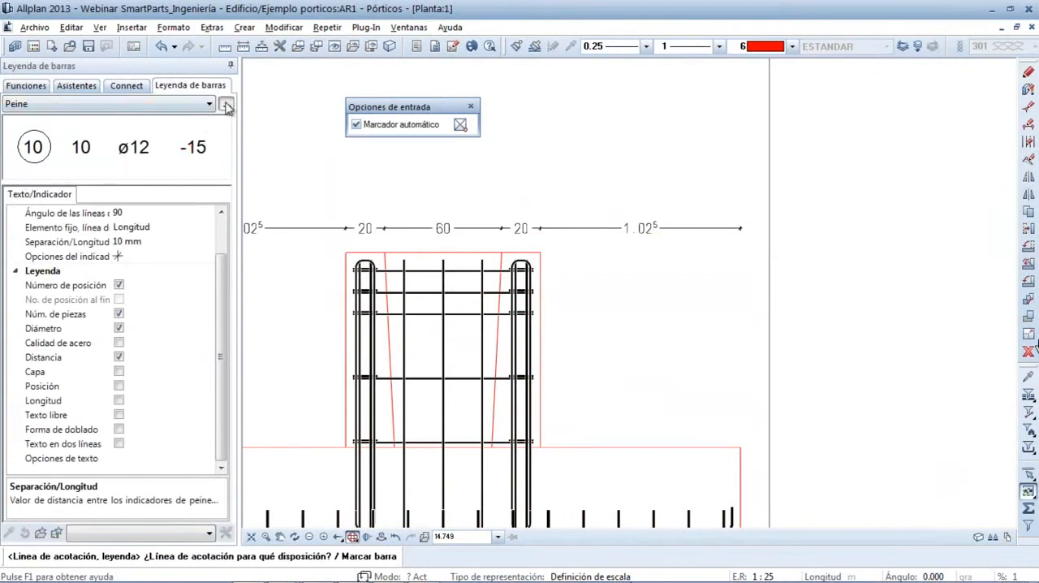
click(227, 106)
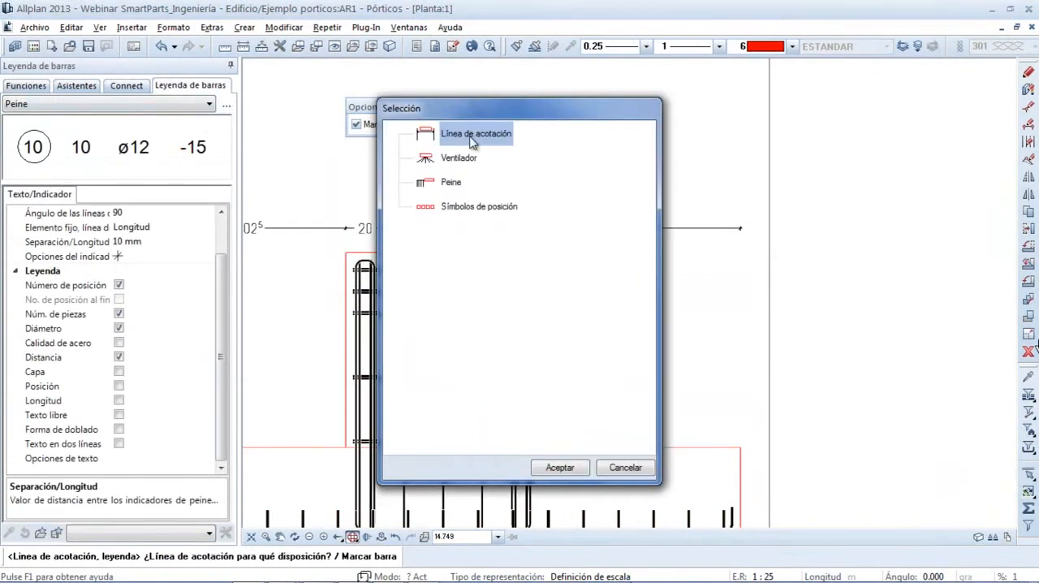
double_click(459, 159)
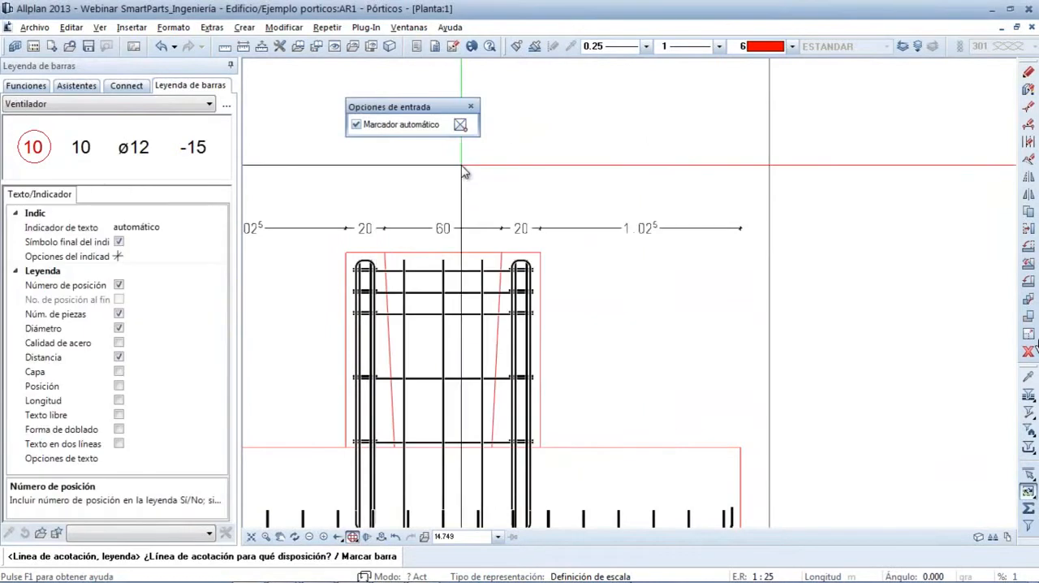
click(222, 107)
click(449, 183)
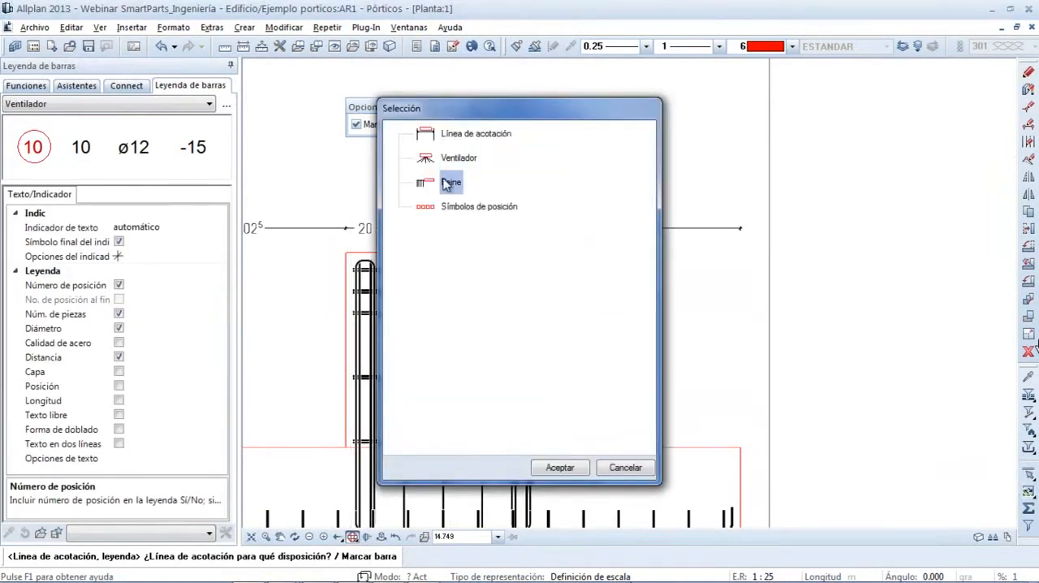
double_click(451, 184)
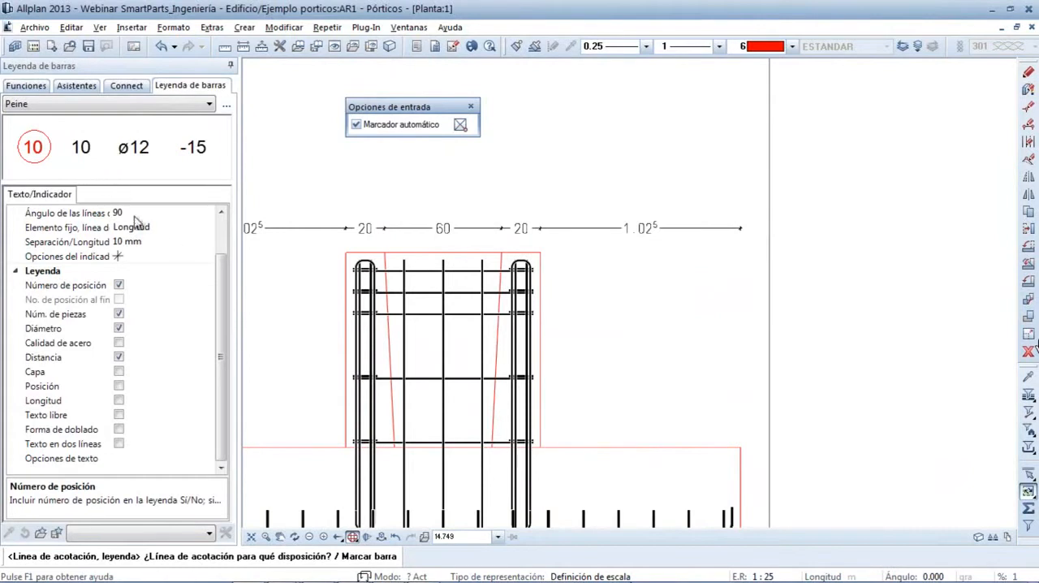
Label the pedestal's three upper stirrups with a 30 mm comb length and 45° comb line angle, placing the vertical text above the section
click(487, 308)
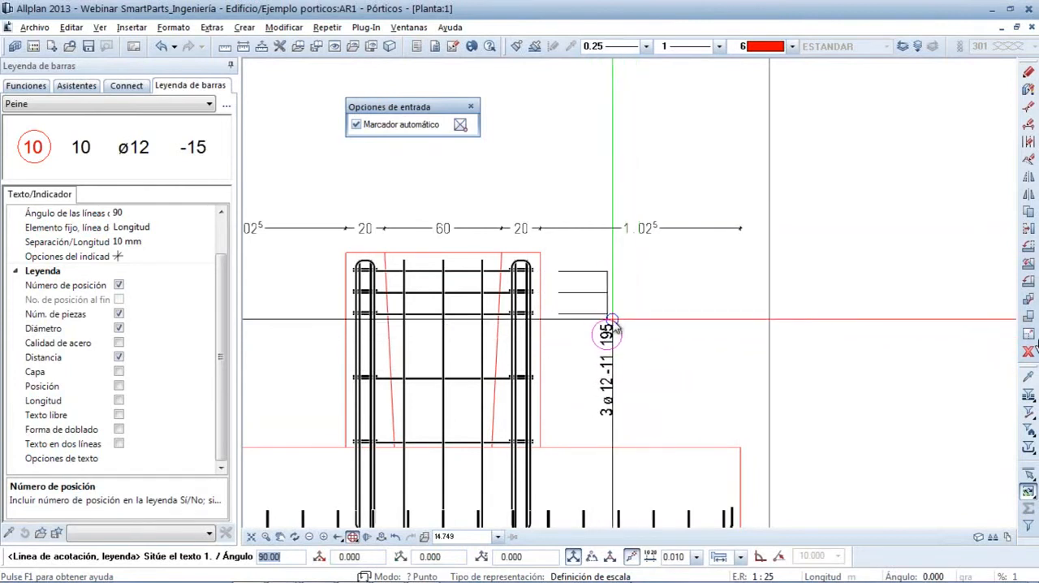
click(143, 242)
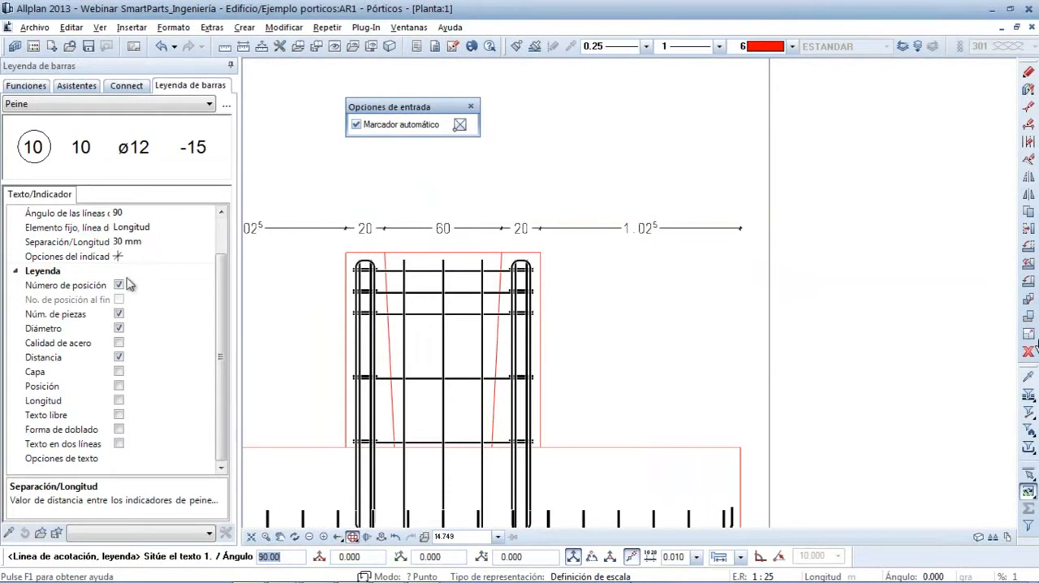
drag(218, 313, 220, 273)
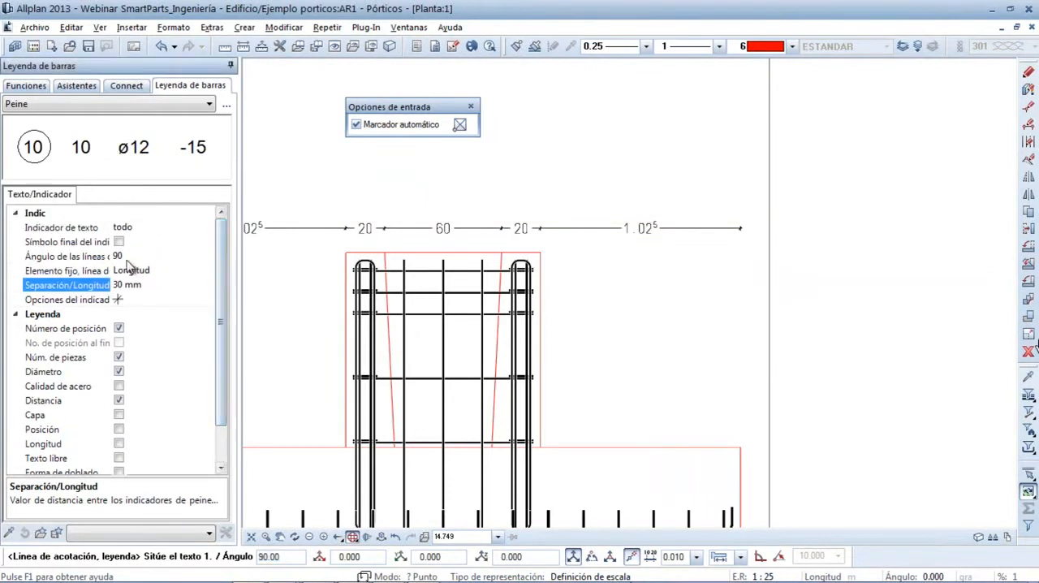
click(127, 256)
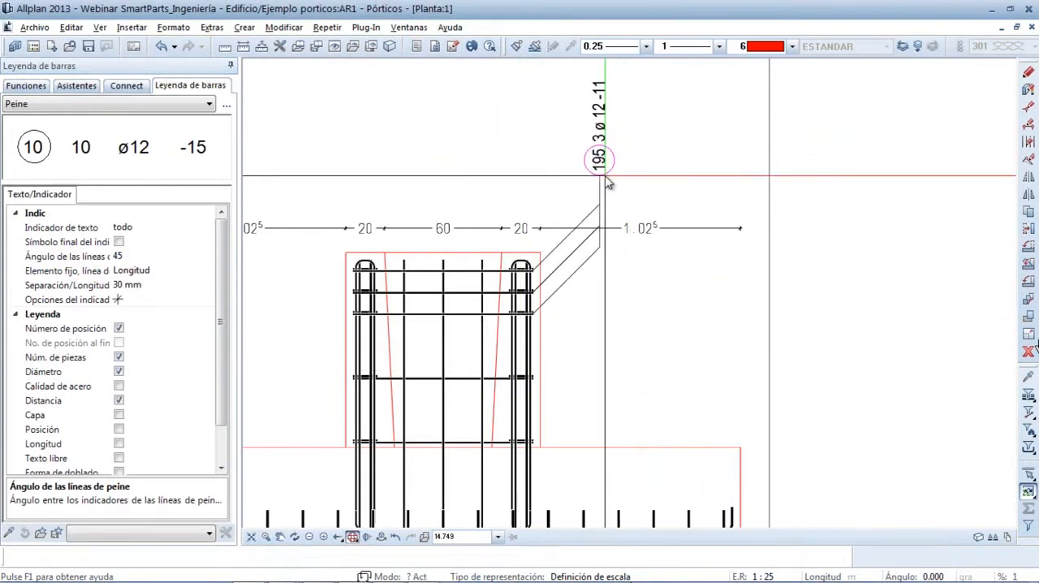
click(605, 178)
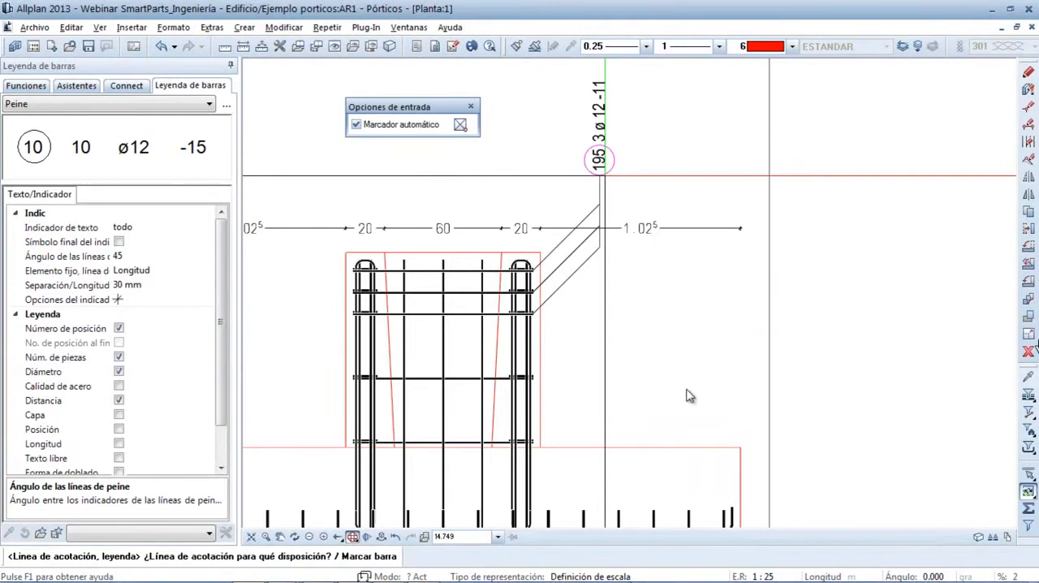
key(Escape)
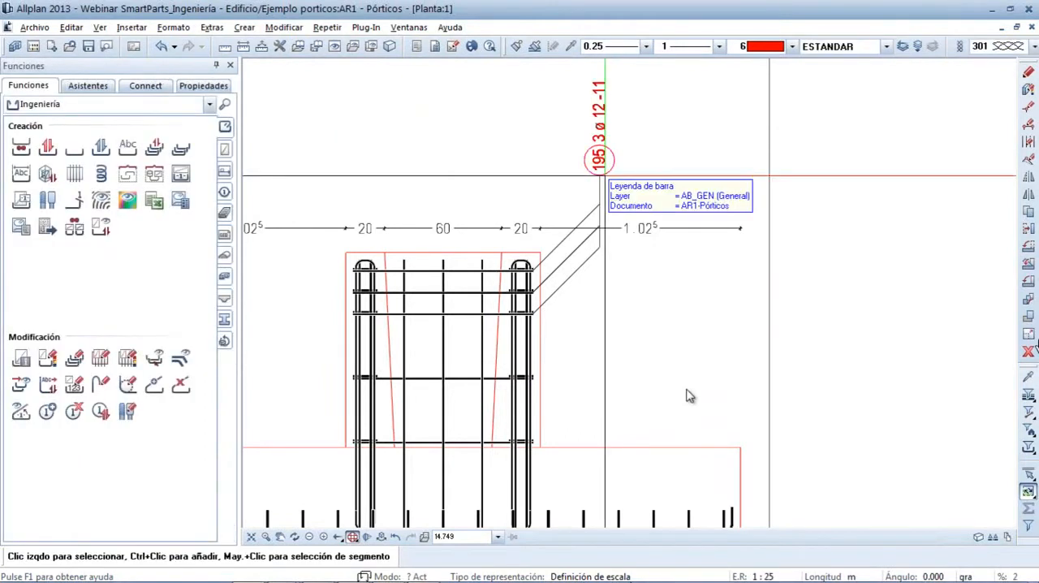
Examine the foundation sections and plan with their line, fan and comb reinforcement legends
scroll(687, 395, down, 5)
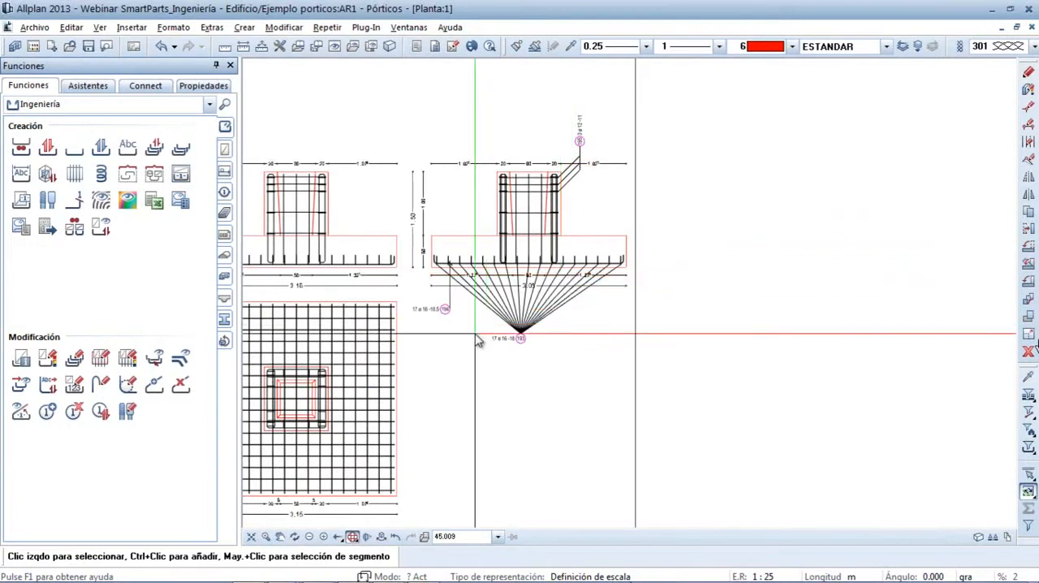
middle_drag(447, 350, 596, 349)
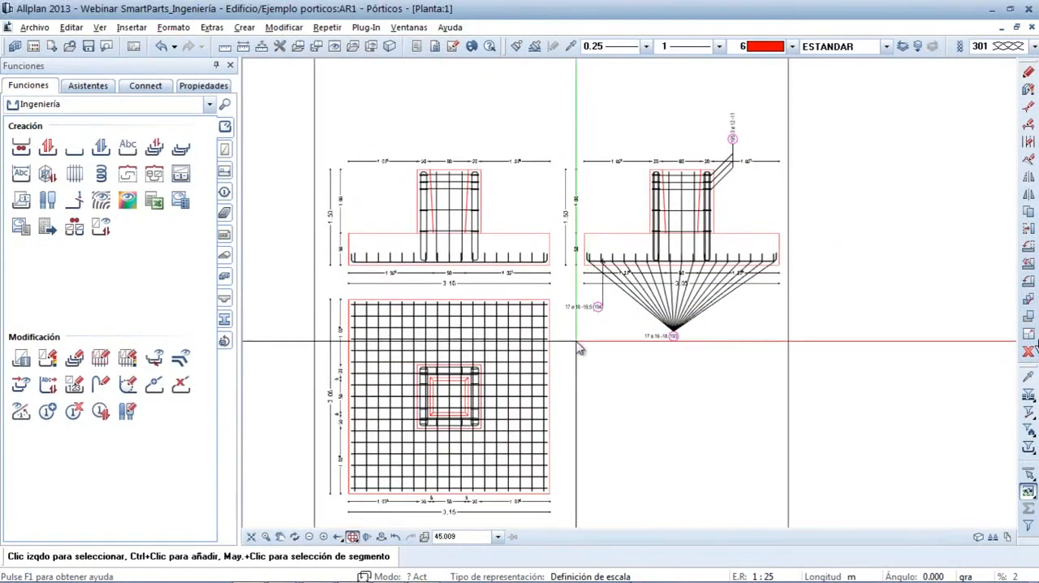
scroll(559, 280, up, 1)
scroll(558, 280, down, 4)
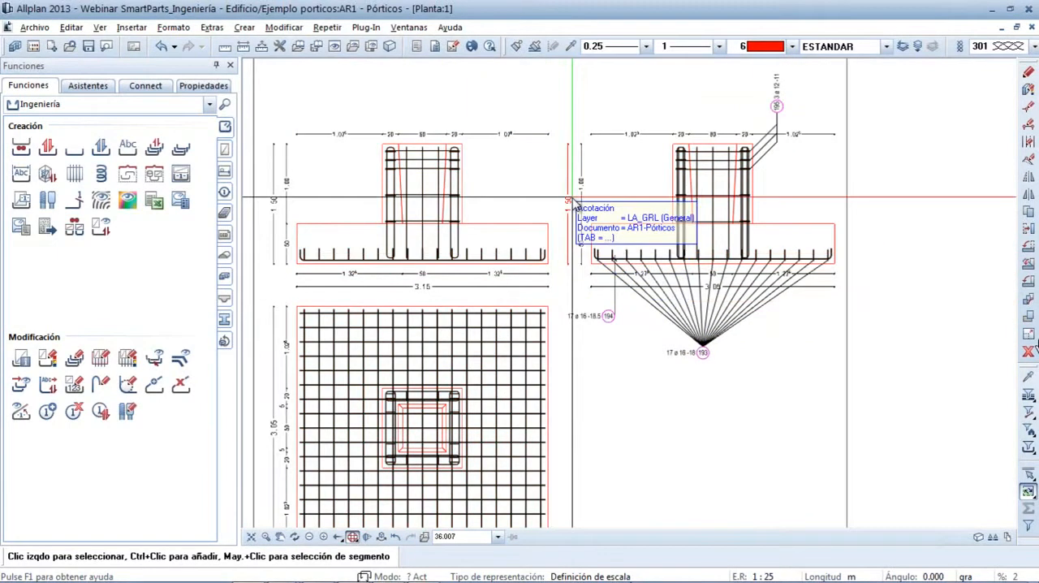
scroll(550, 303, up, 2)
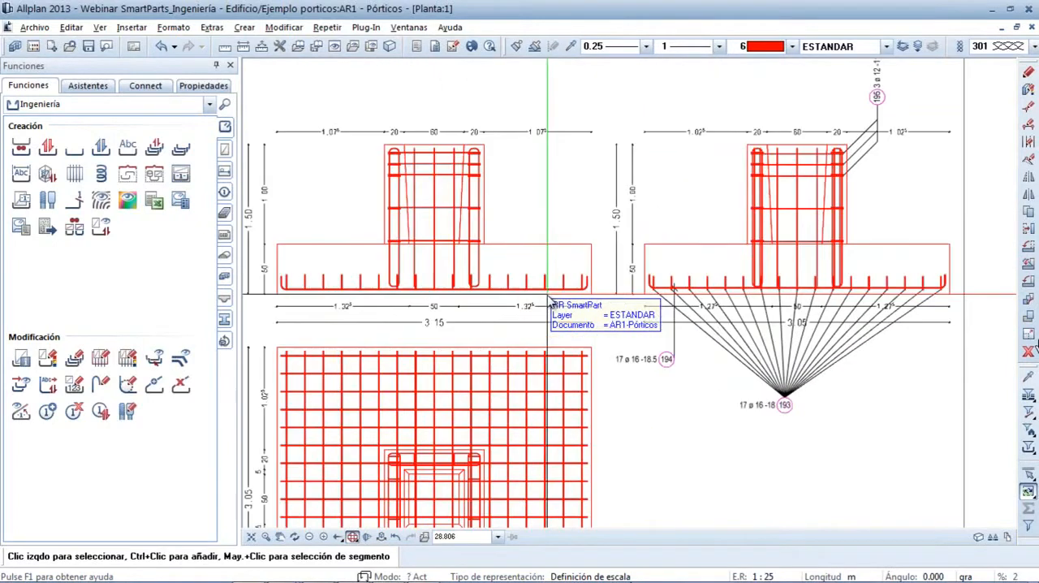
scroll(348, 251, up, 1)
scroll(385, 227, down, 3)
Start a dimension-line legend (Línea de acotación) for the stirrups in the right-hand column elevation on the column sheet
mouse_move(398, 171)
middle_down()
mouse_move(423, 231)
mouse_move(458, 455)
middle_up()
middle_drag(442, 215, 469, 498)
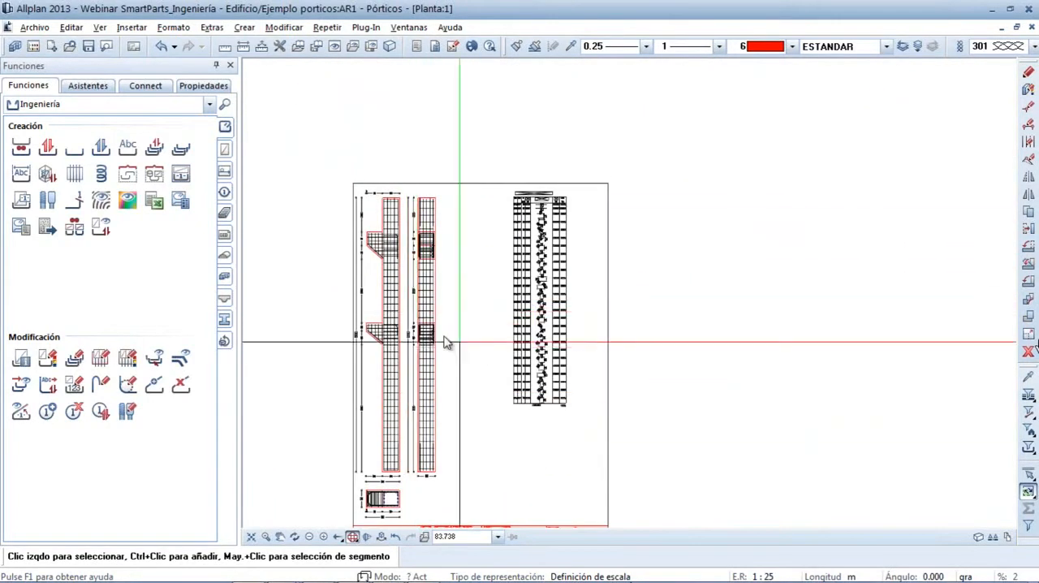
scroll(449, 337, up, 7)
scroll(459, 286, down, 1)
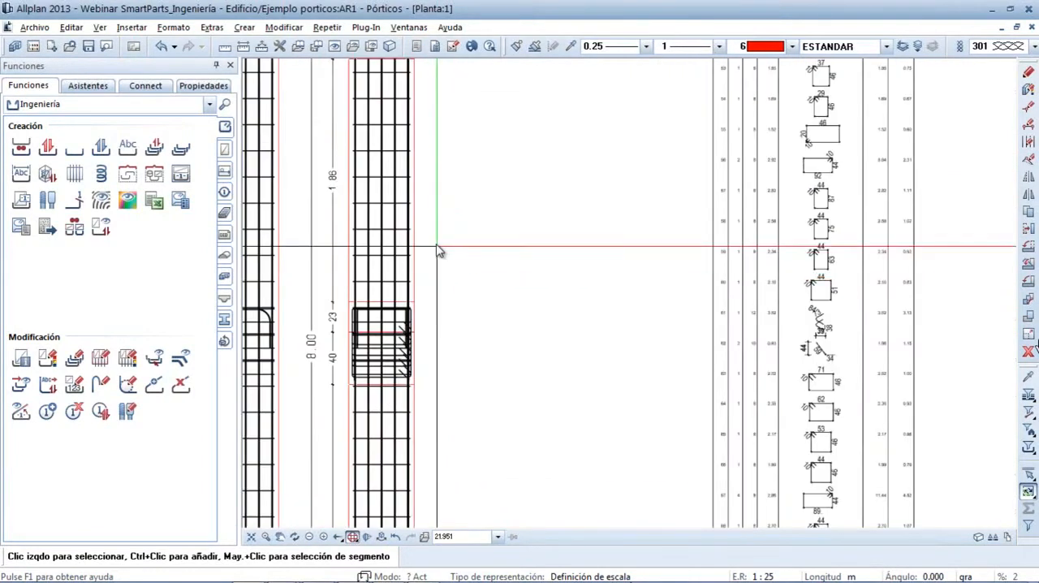
right_click(404, 209)
click(464, 302)
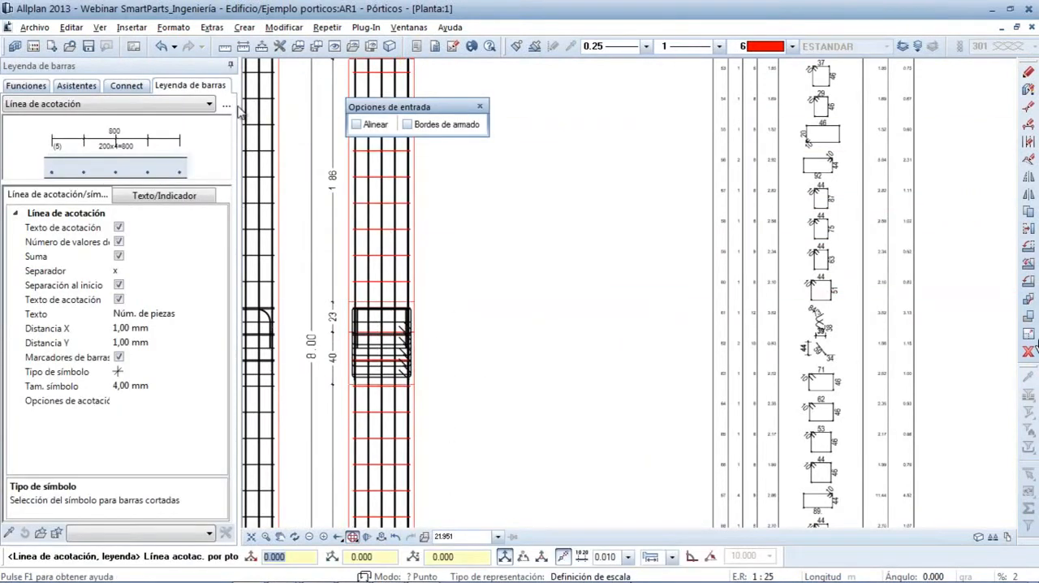
click(210, 103)
click(210, 119)
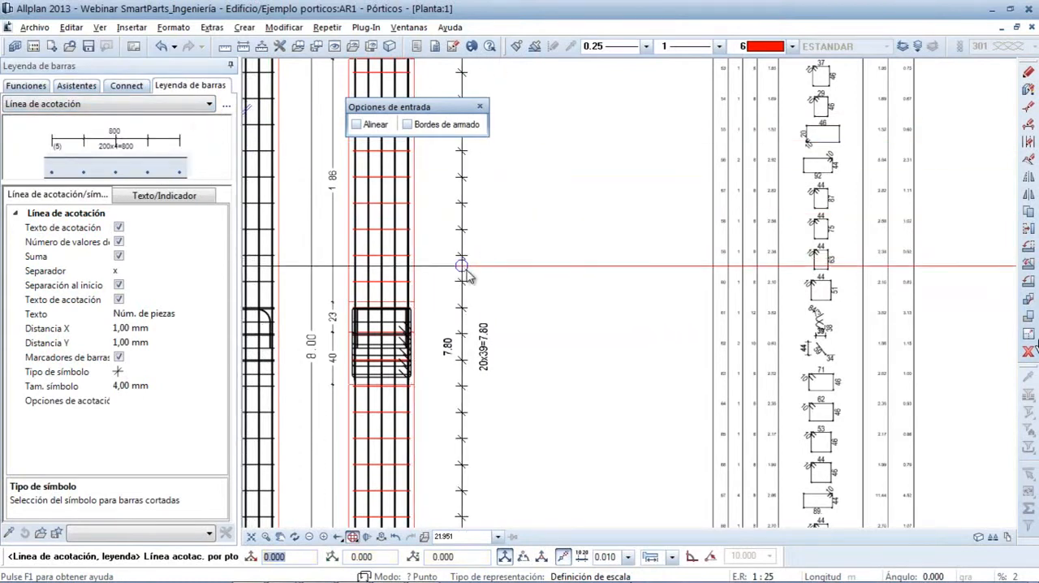
Include the bar position (Posición) in the legend text and set the dimension-line symbol type to a cross with a filled dot
click(188, 198)
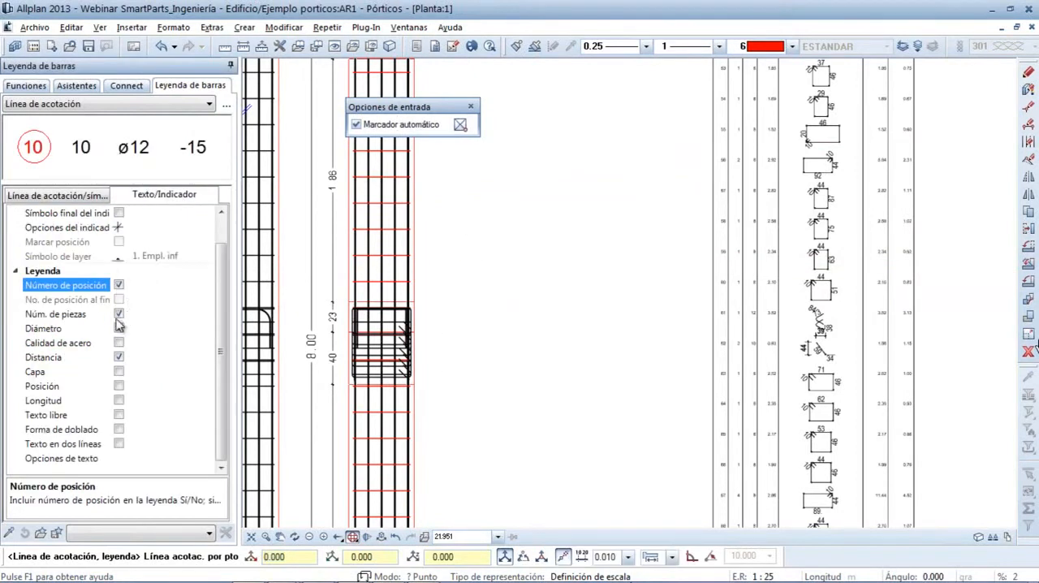
click(119, 387)
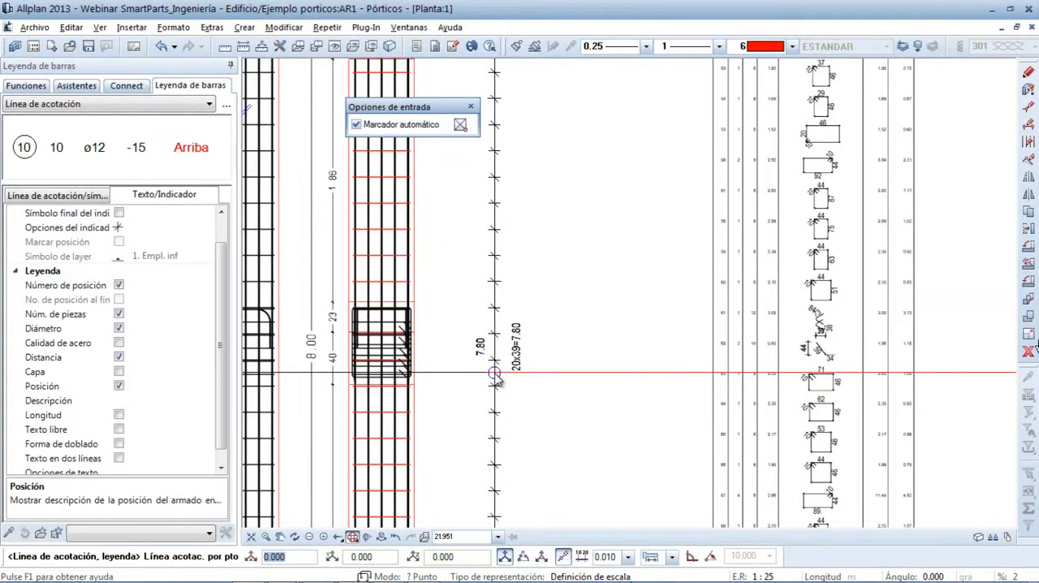
click(81, 196)
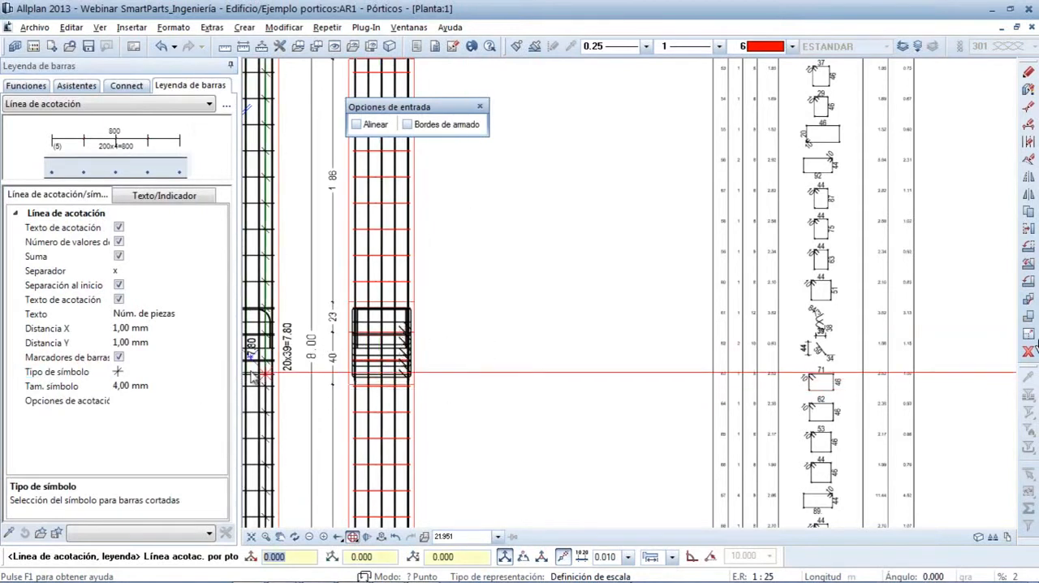
click(143, 372)
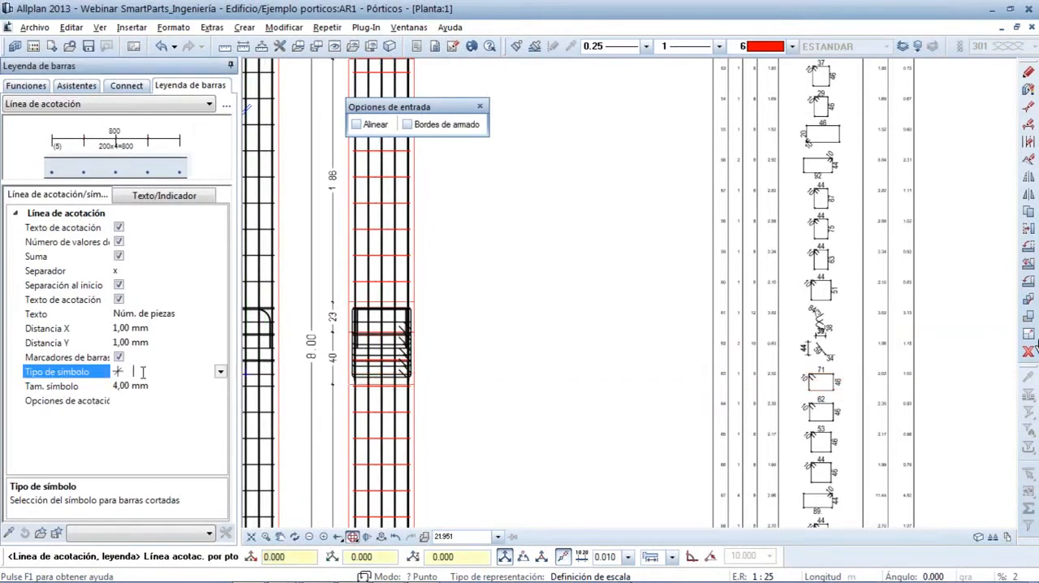
click(220, 372)
drag(225, 403, 225, 412)
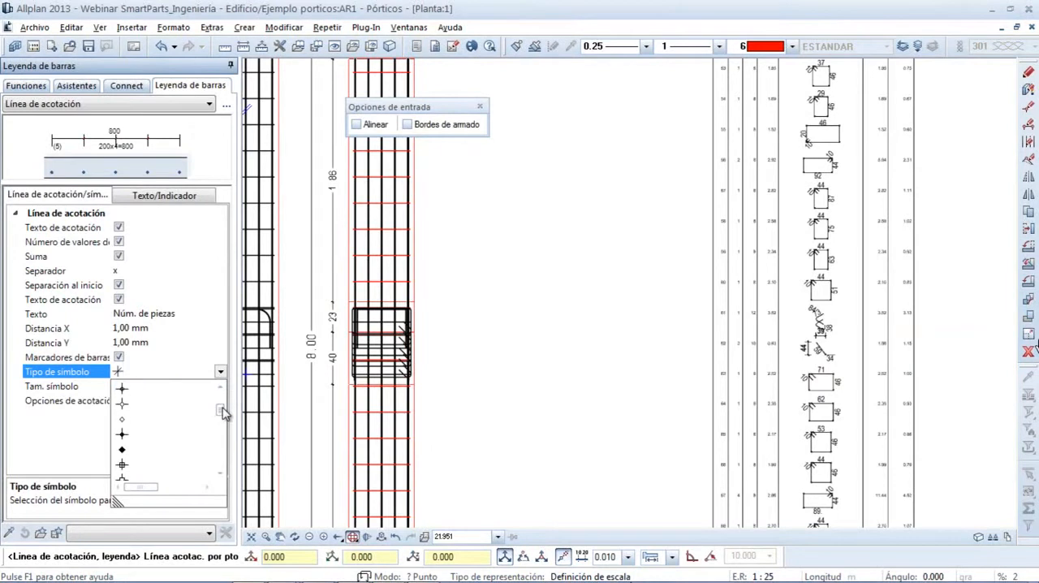
click(136, 438)
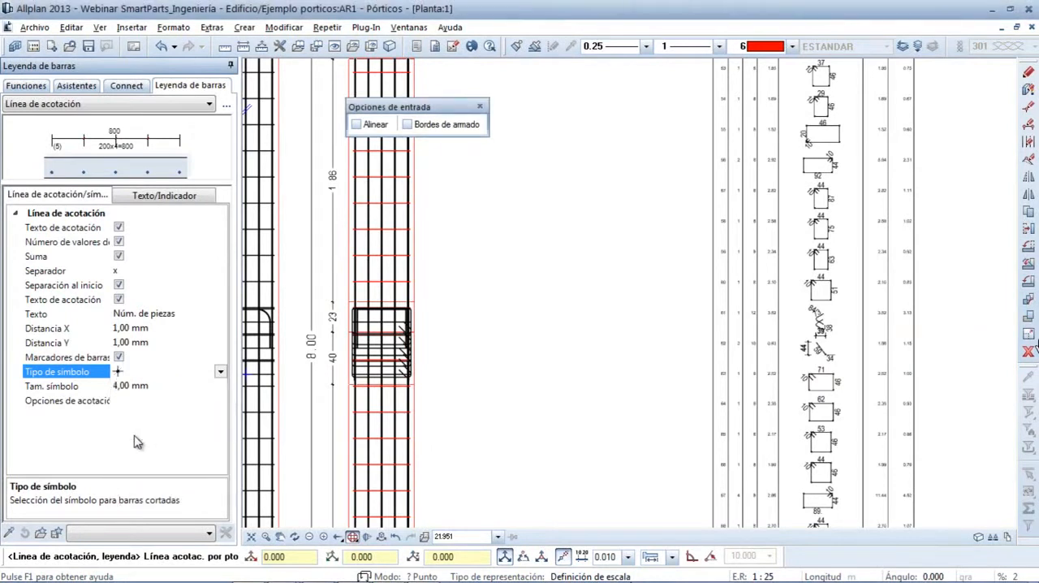
Place the stirrup dimension line vertically just to the right of the right-hand column elevation
scroll(477, 365, up, 1)
scroll(477, 365, down, 3)
middle_drag(477, 367, 487, 173)
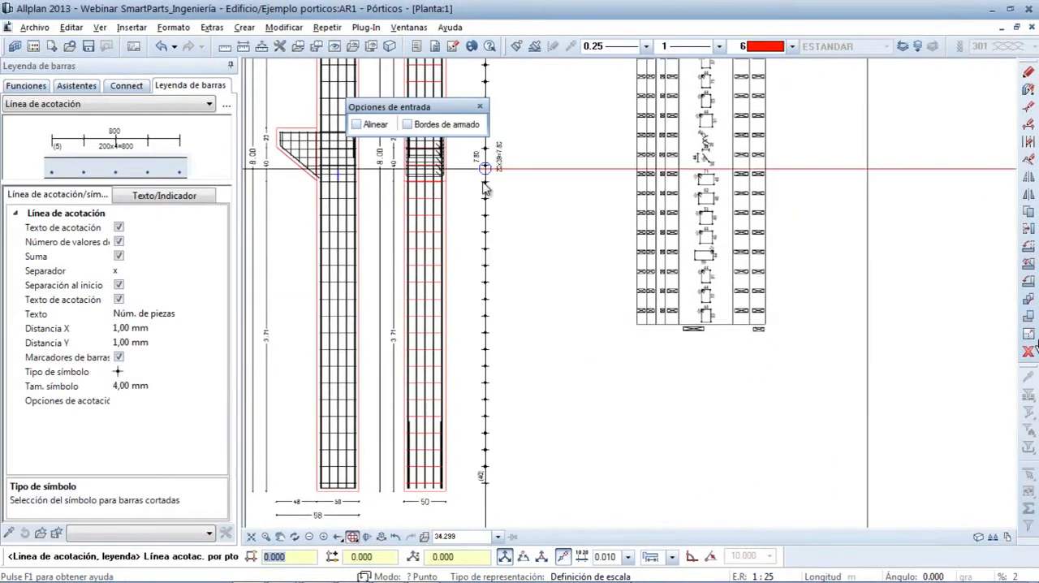
click(477, 227)
Place the stirrup legend text vertically at 90° beside the upper end of the dimension line and finish labelling
mouse_move(514, 493)
middle_down()
mouse_move(523, 358)
mouse_move(498, 295)
mouse_move(489, 301)
mouse_move(485, 260)
middle_up()
scroll(522, 358, up, 1)
scroll(499, 325, up, 2)
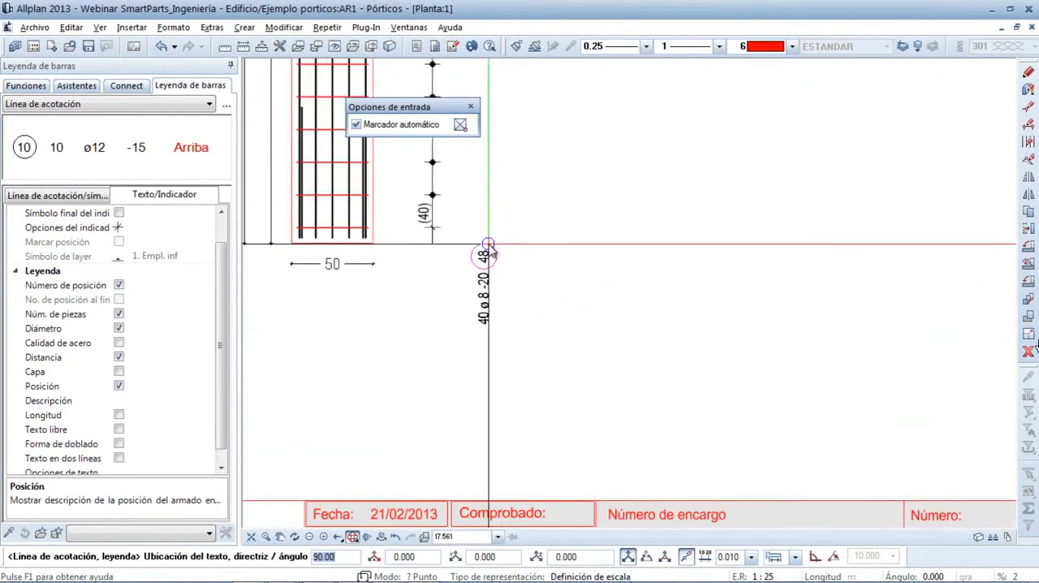
scroll(495, 260, down, 4)
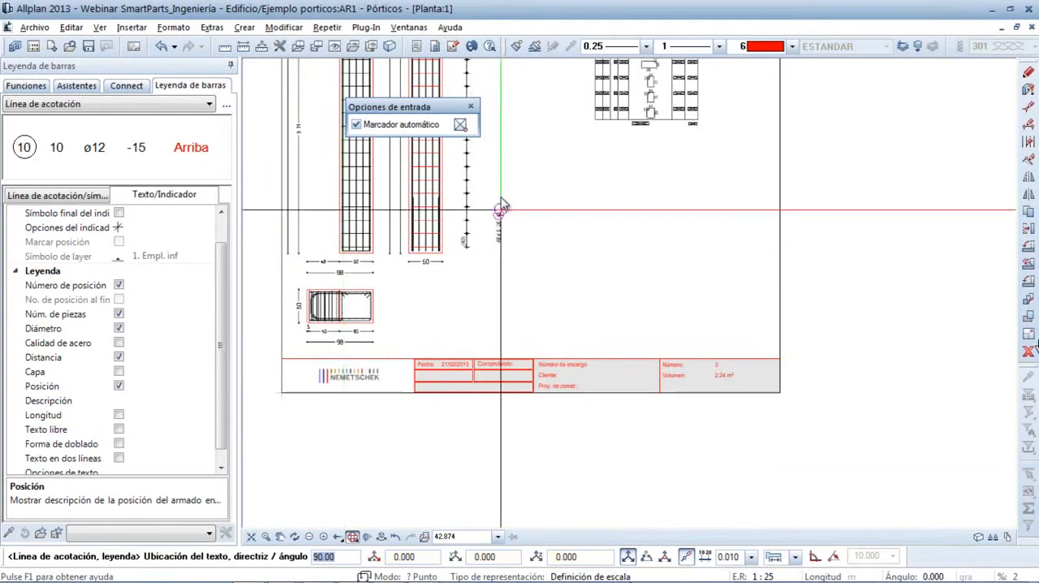
middle_drag(501, 209, 499, 404)
scroll(497, 415, down, 1)
scroll(489, 199, up, 3)
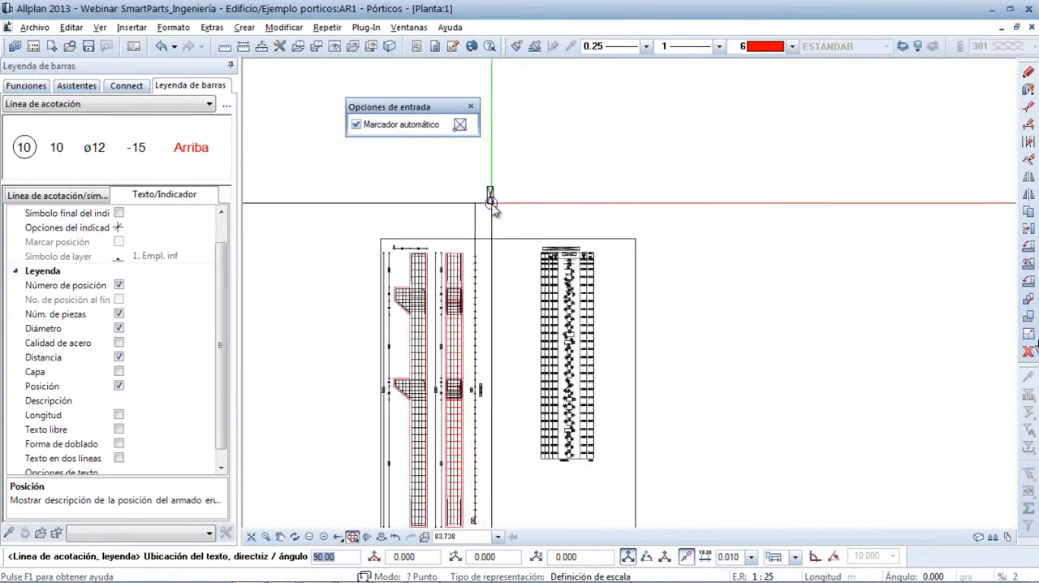
scroll(493, 207, up, 1)
mouse_move(494, 207)
middle_down()
mouse_move(482, 243)
mouse_move(487, 420)
mouse_move(499, 398)
middle_up()
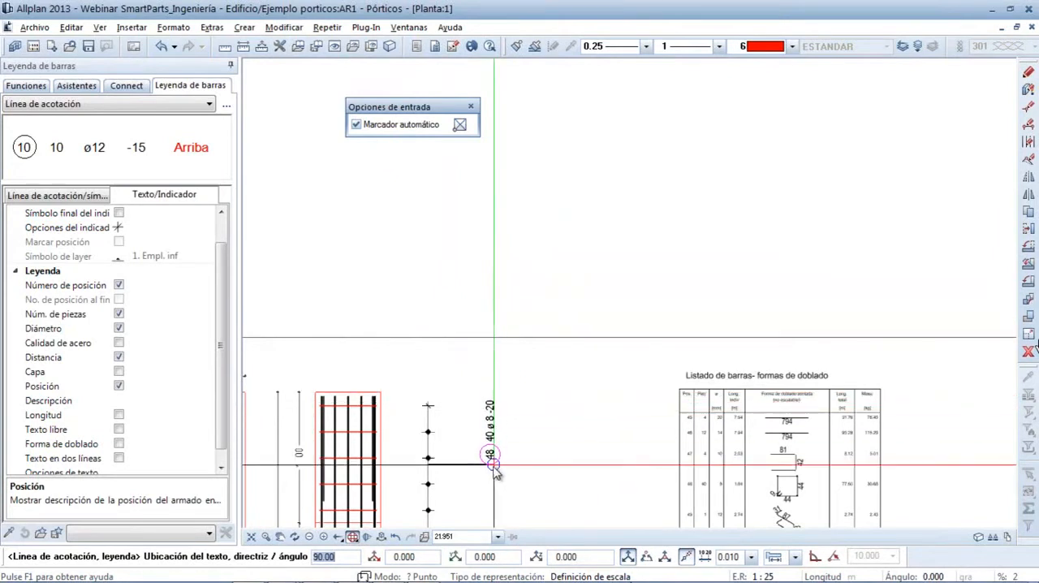
key(Return)
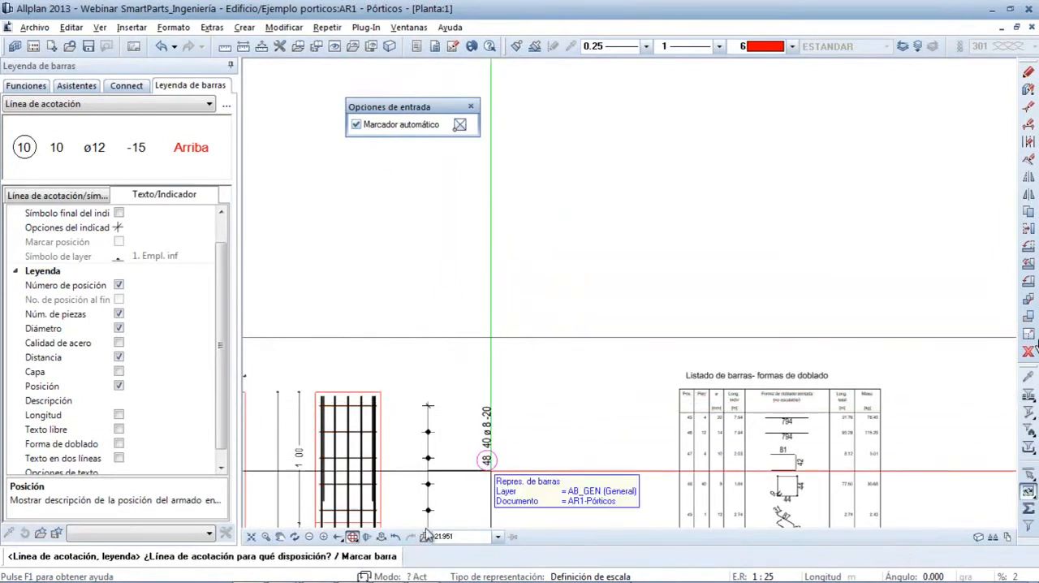
key(Escape)
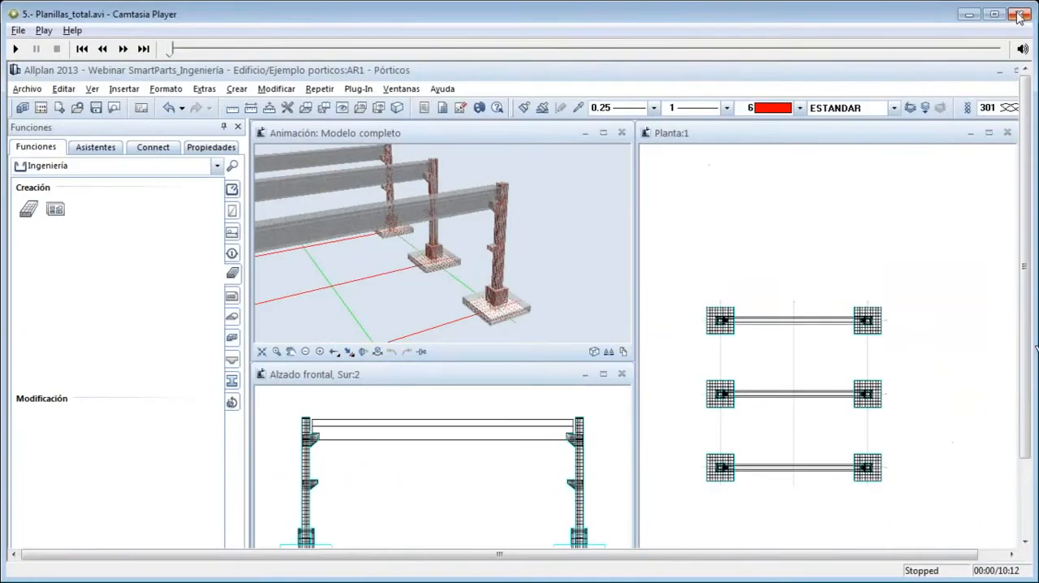
Close the Planillas_total.avi video player and return to the presentation slide on reinforcement sheets and labels
click(1019, 13)
click(424, 459)
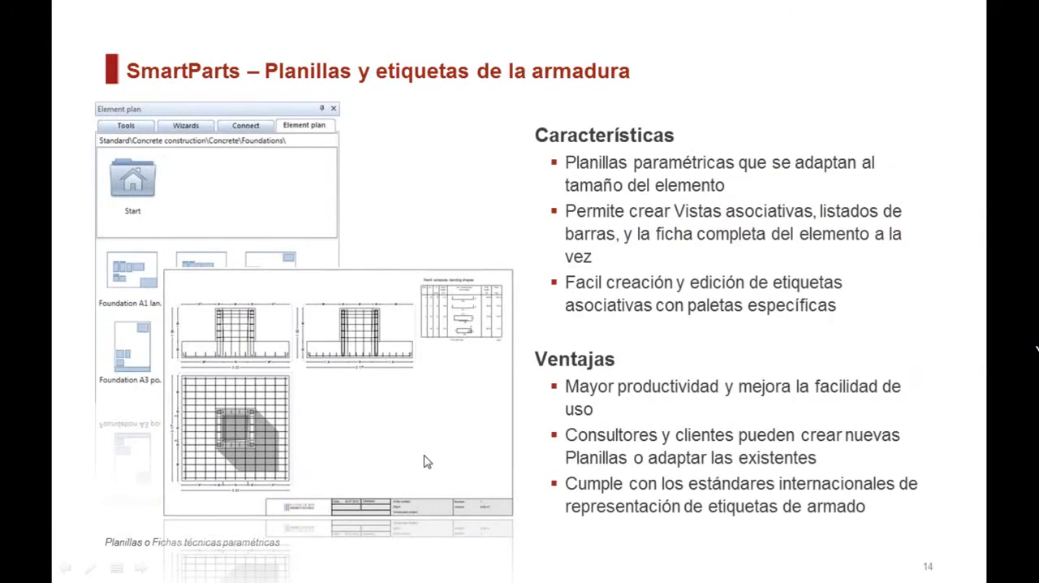
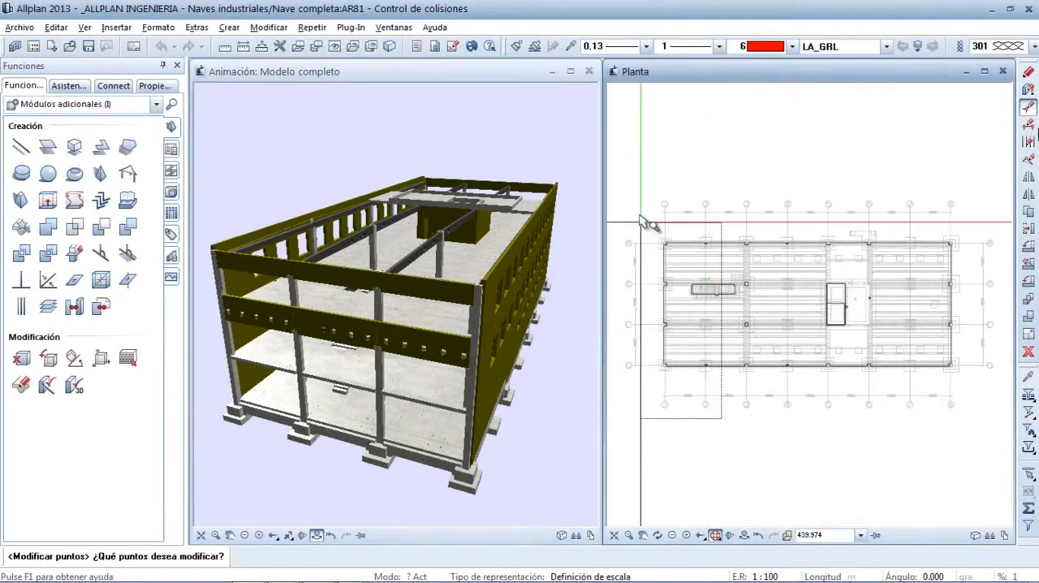
Stretch the basement floor slab's end-edge points outward by about 2 m beyond the facade at axis 1
drag(756, 198, 798, 455)
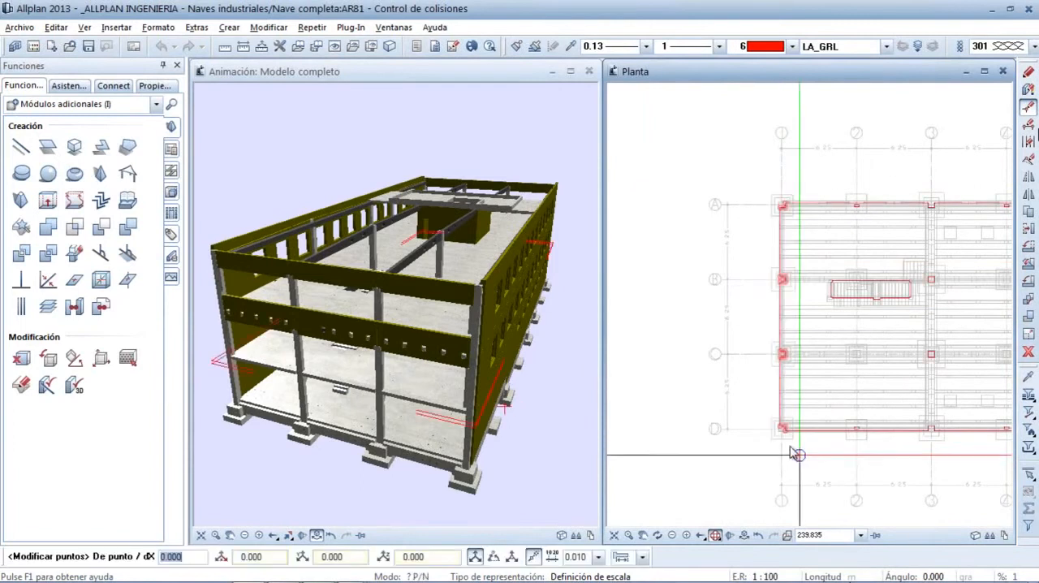
click(782, 357)
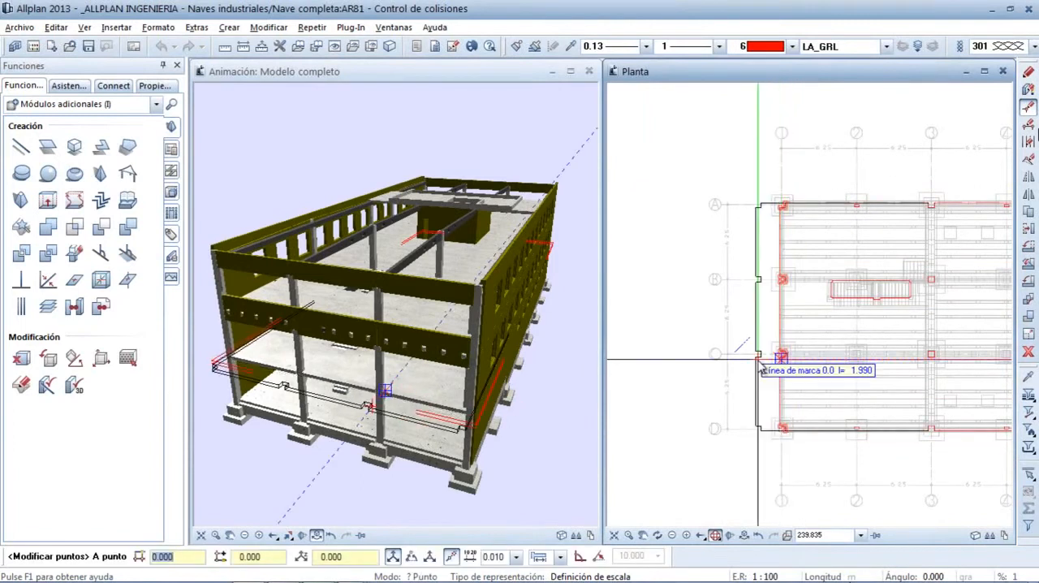
click(760, 366)
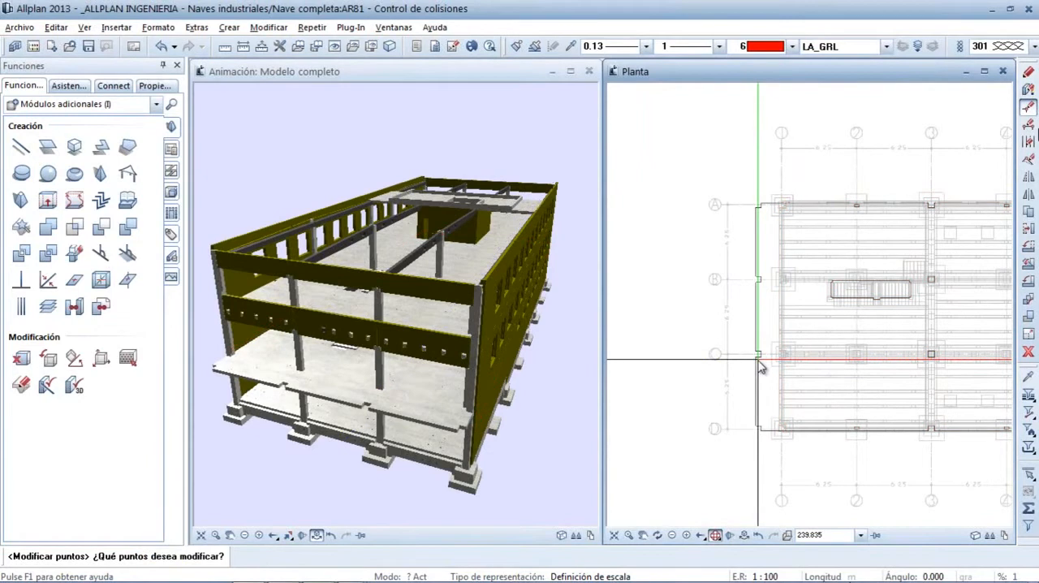
key(Escape)
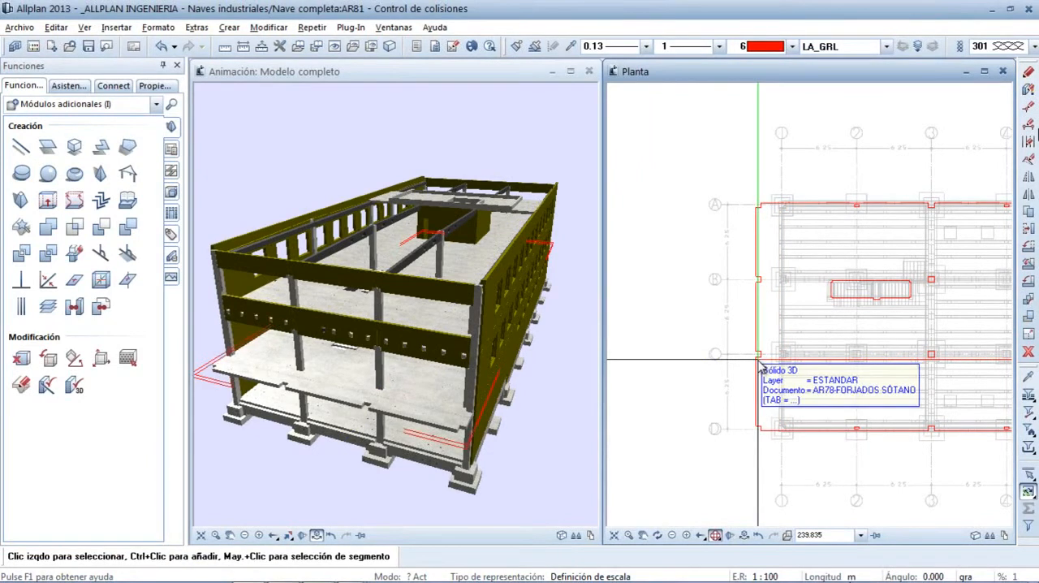
Show the plan viewport as a south-west isometric with hidden lines and view the slab's overhanging edge
click(716, 538)
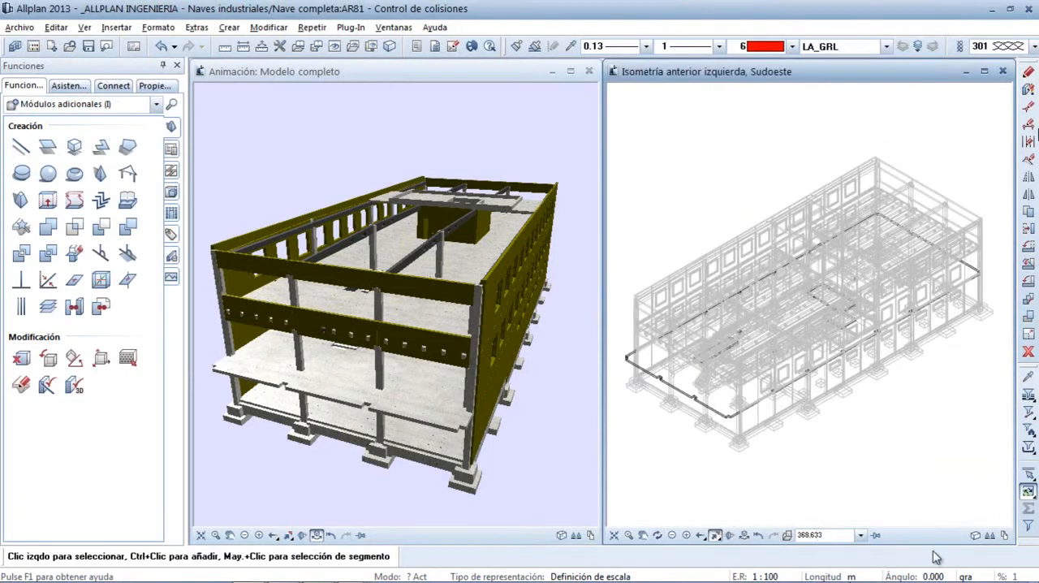
click(975, 536)
scroll(630, 349, up, 5)
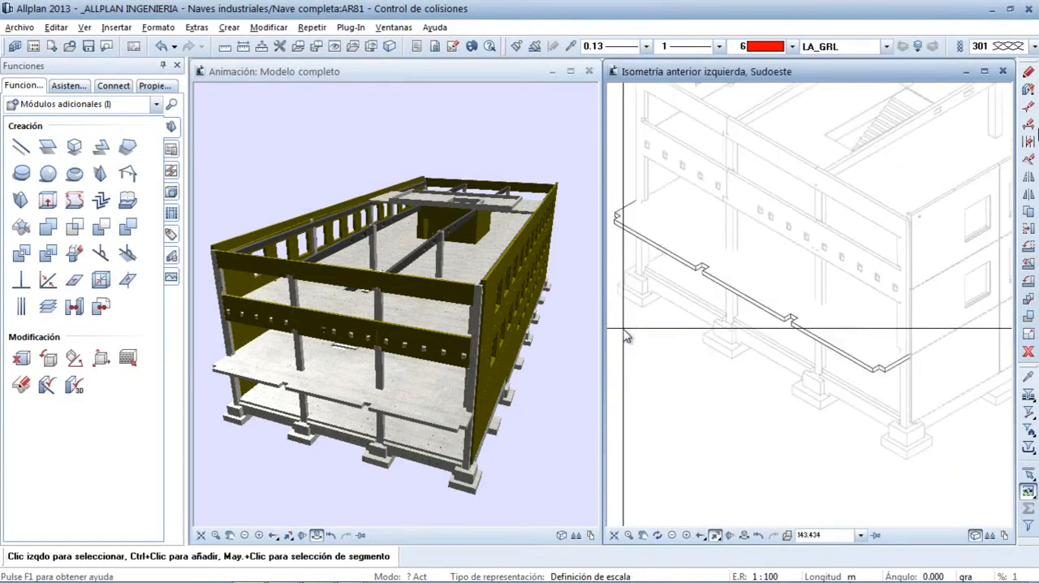
scroll(734, 324, up, 1)
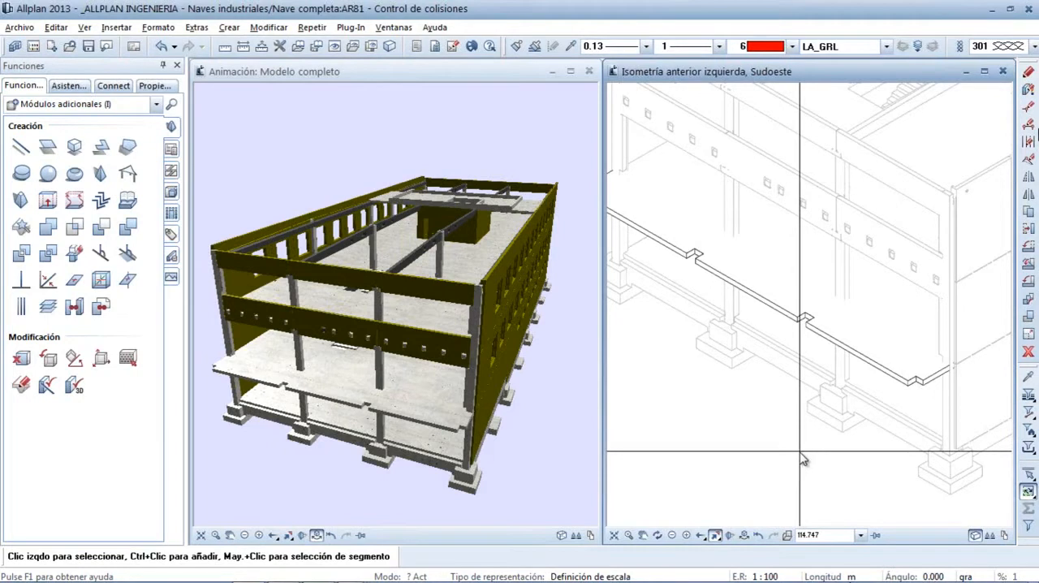
middle_drag(384, 369, 396, 355)
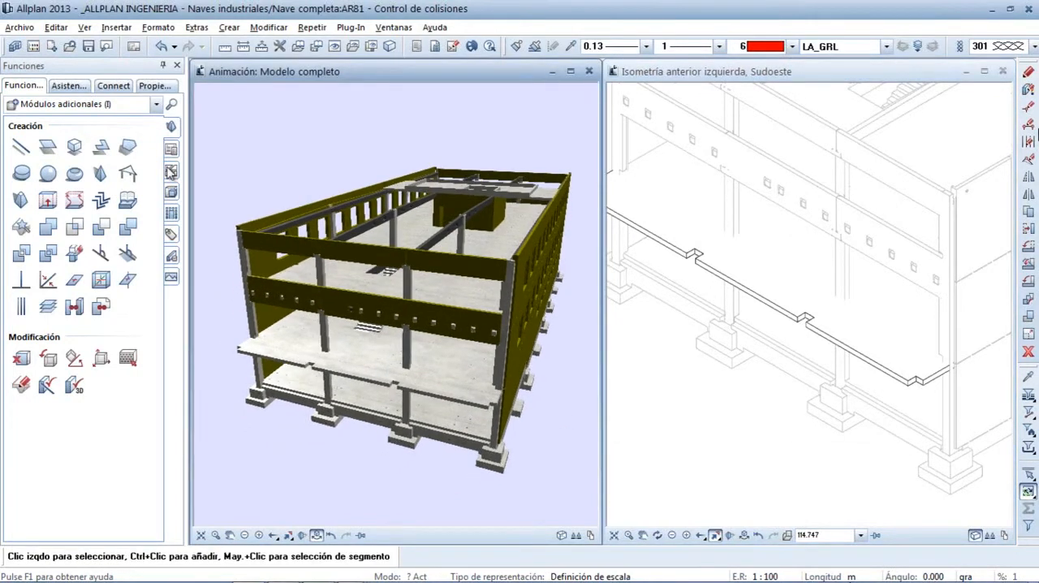
Make drawing file 67 PILARES editable in the background alongside the current Control de colisiones file
click(34, 47)
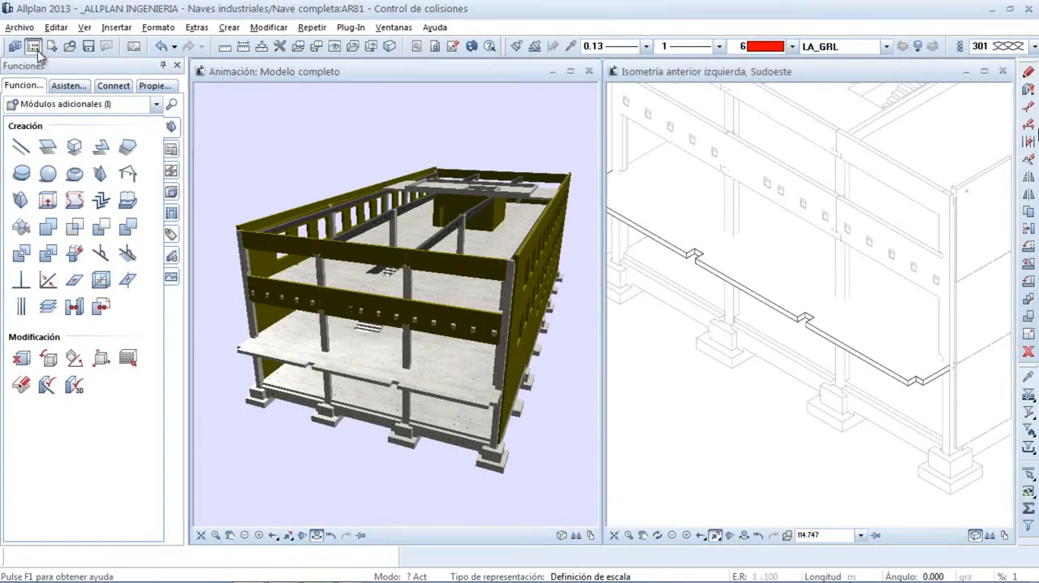
click(266, 225)
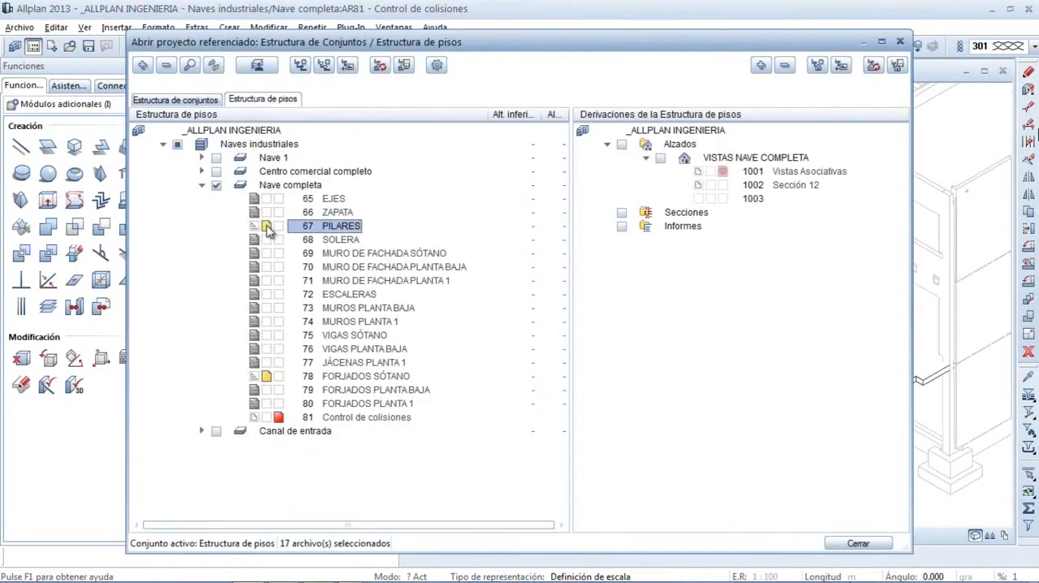
click(854, 543)
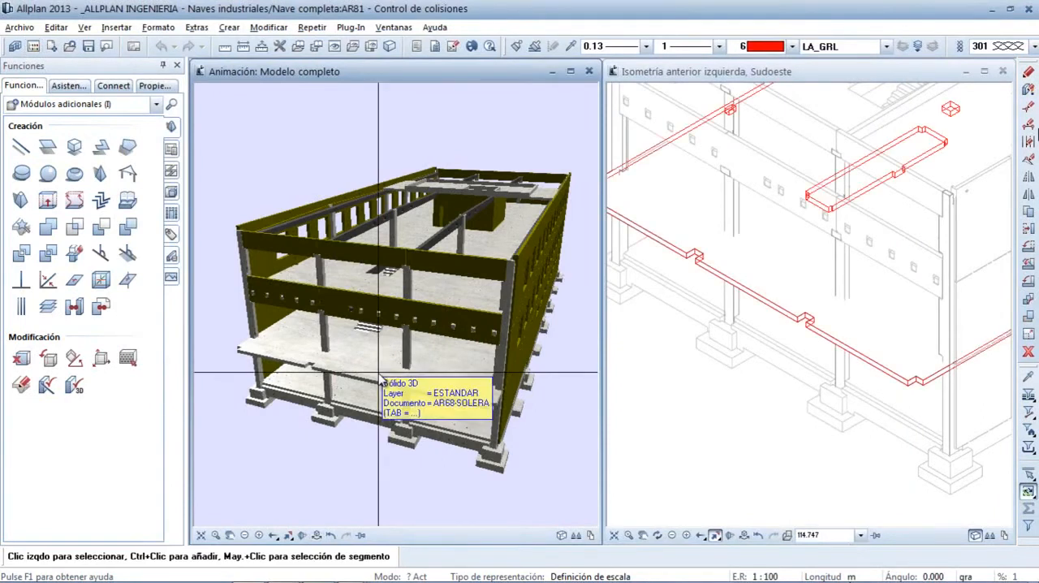
Set the transparency of the columns' concrete surface with texture jpeg_411.jpg to 40% in the animation
scroll(380, 375, up, 6)
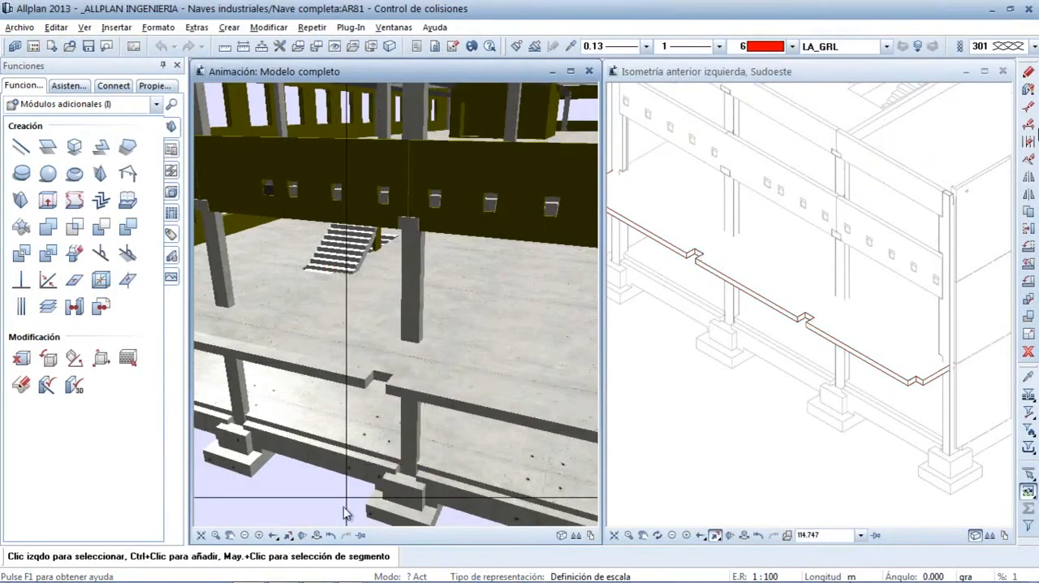
click(316, 535)
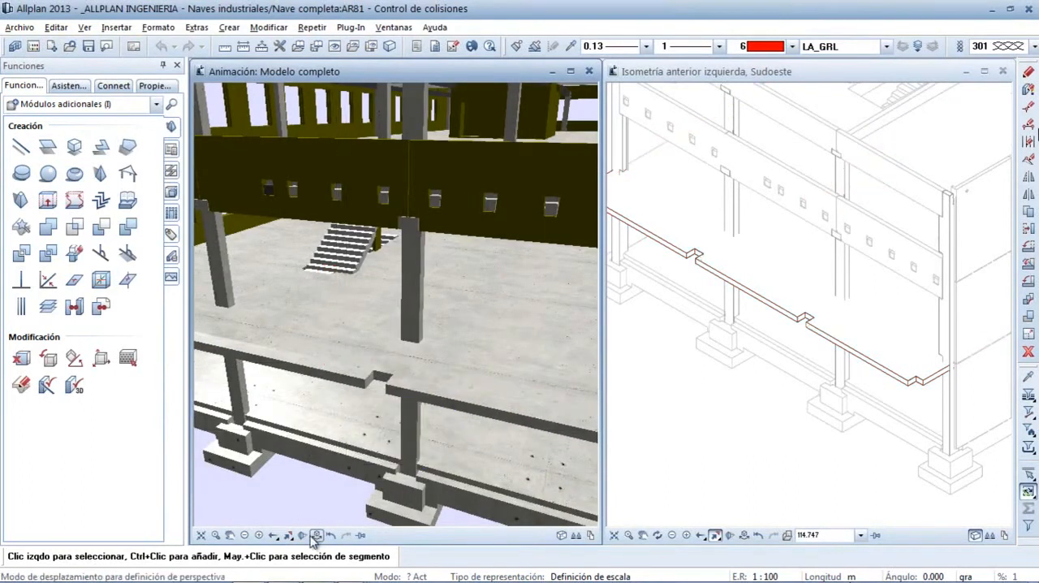
right_click(338, 363)
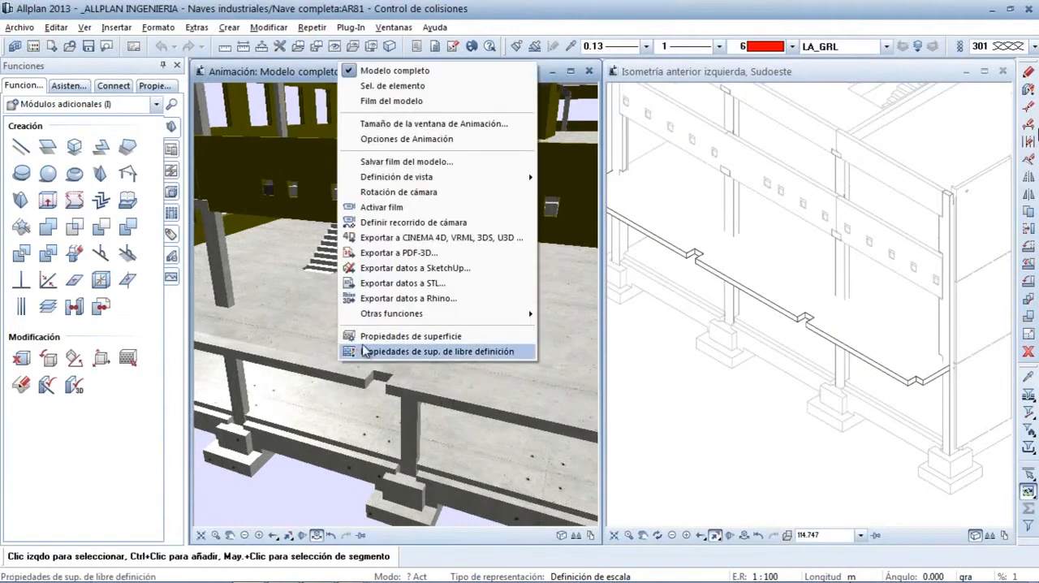
click(357, 352)
click(718, 168)
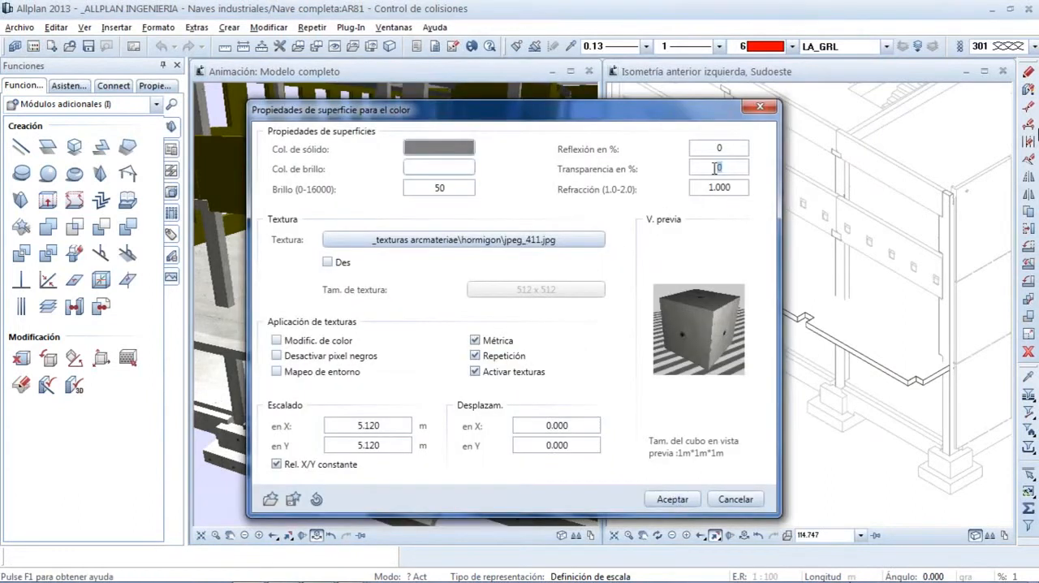
text(40)
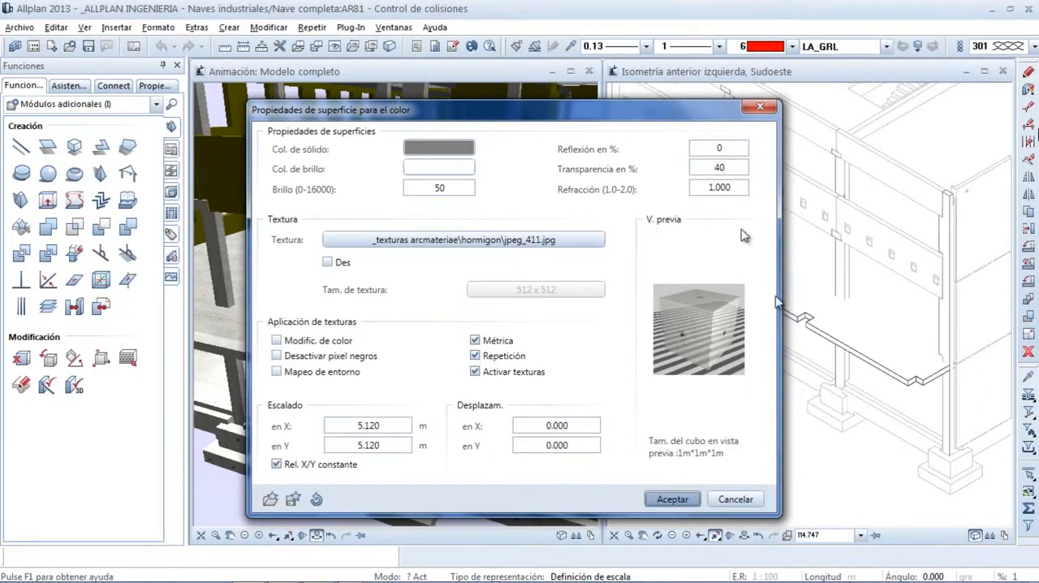
click(668, 497)
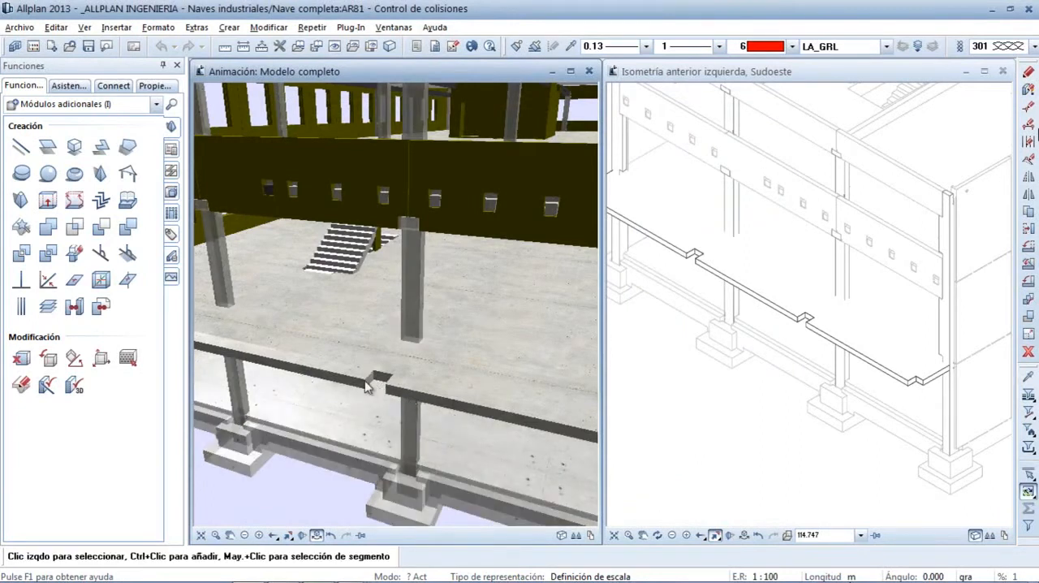
Set the transparency of the floor slab's concrete surface to 40% in the animation
right_click(337, 376)
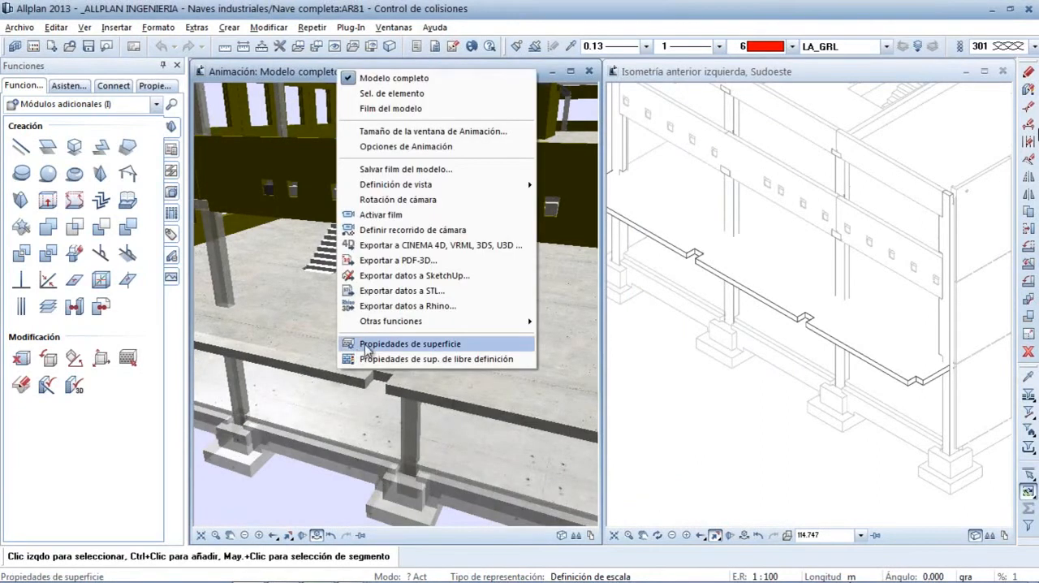
click(365, 345)
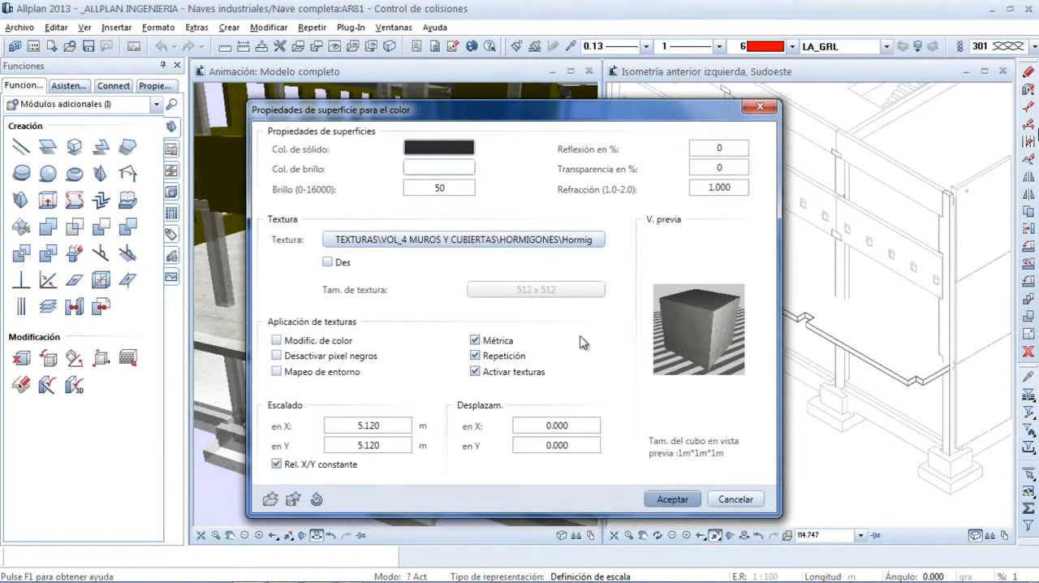
double_click(722, 166)
text(40)
key(Return)
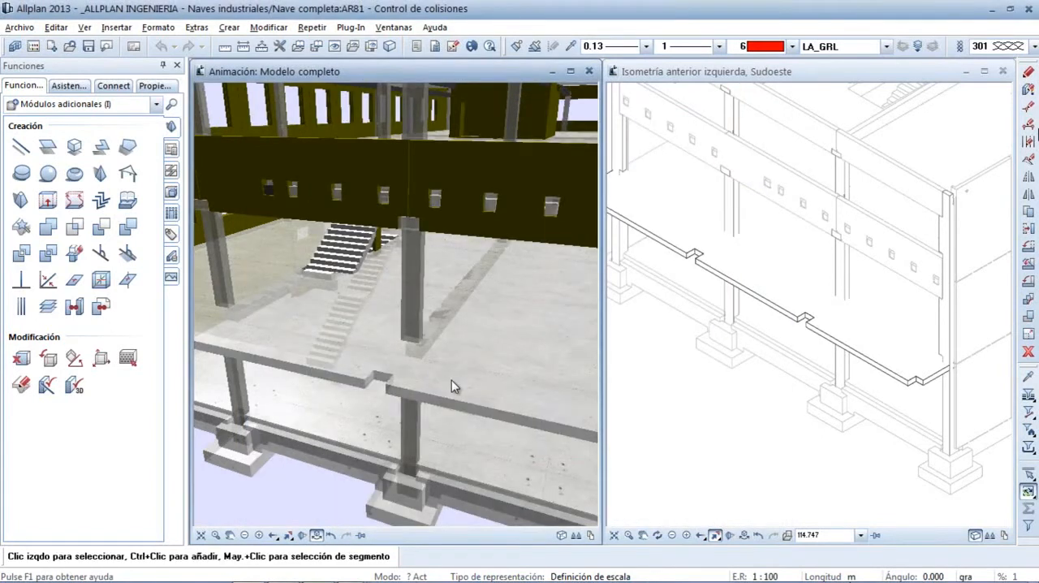
Run the collision check on all elements of the building model
mouse_move(397, 365)
mouse_down()
mouse_move(447, 367)
mouse_move(429, 394)
mouse_move(404, 392)
mouse_move(414, 367)
mouse_up()
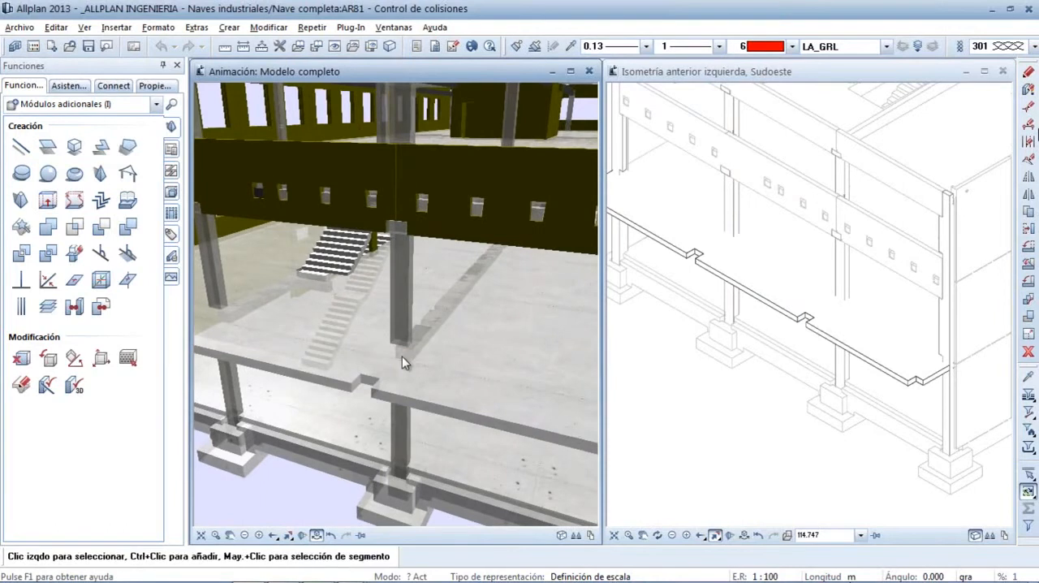
scroll(402, 354, down, 5)
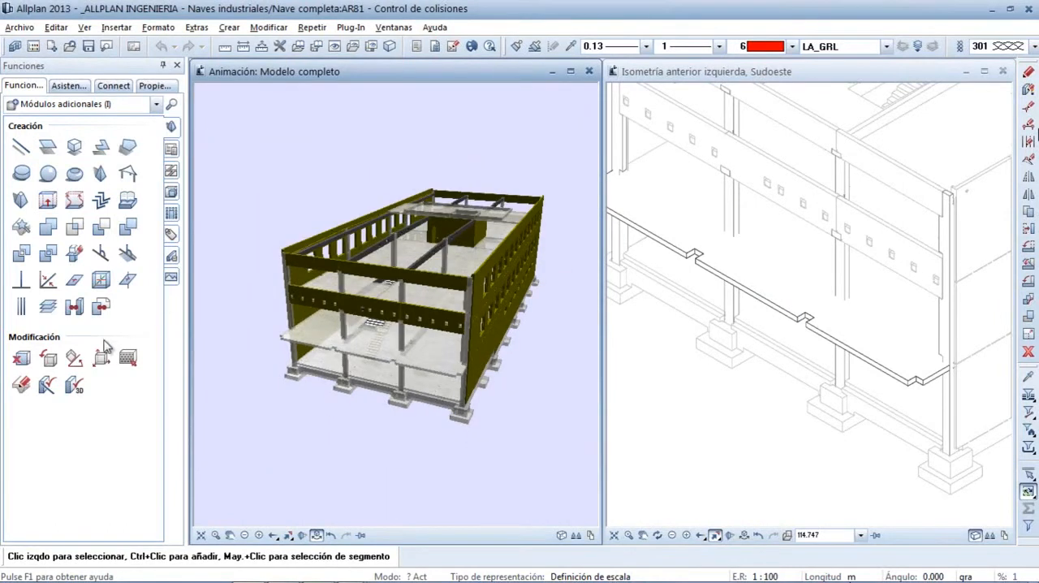
click(47, 387)
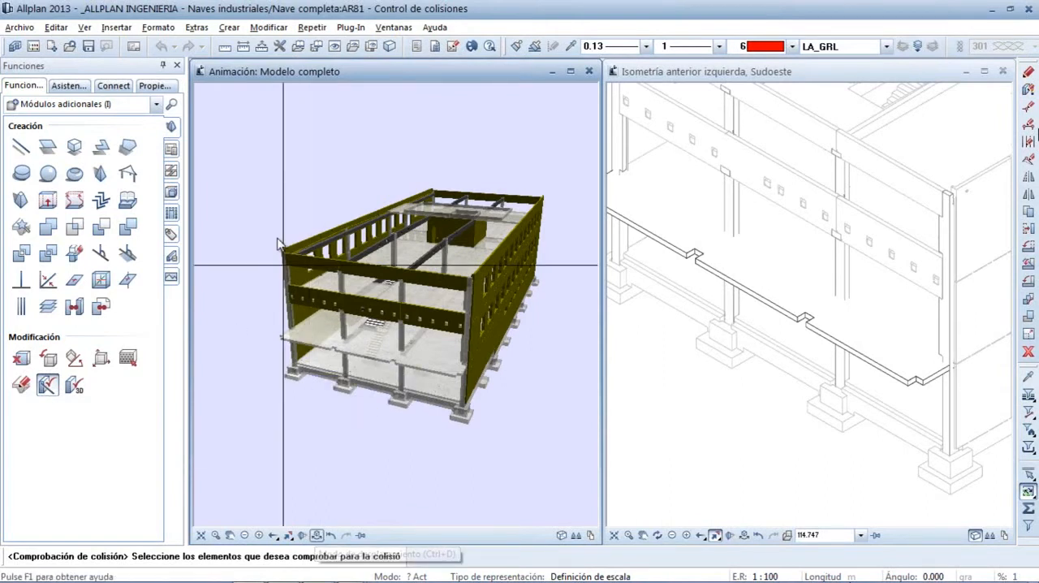
drag(259, 144, 566, 498)
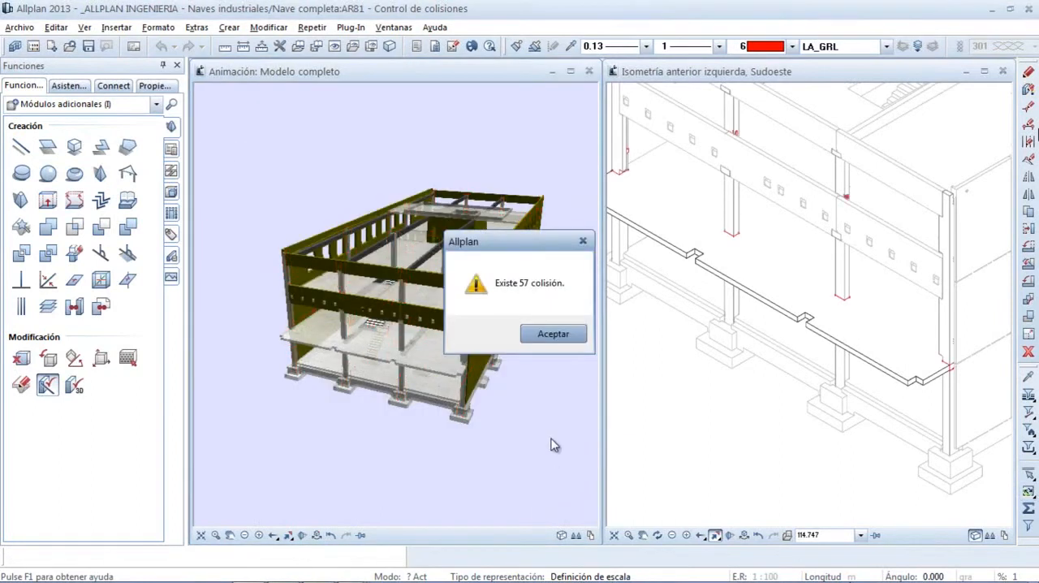
click(547, 341)
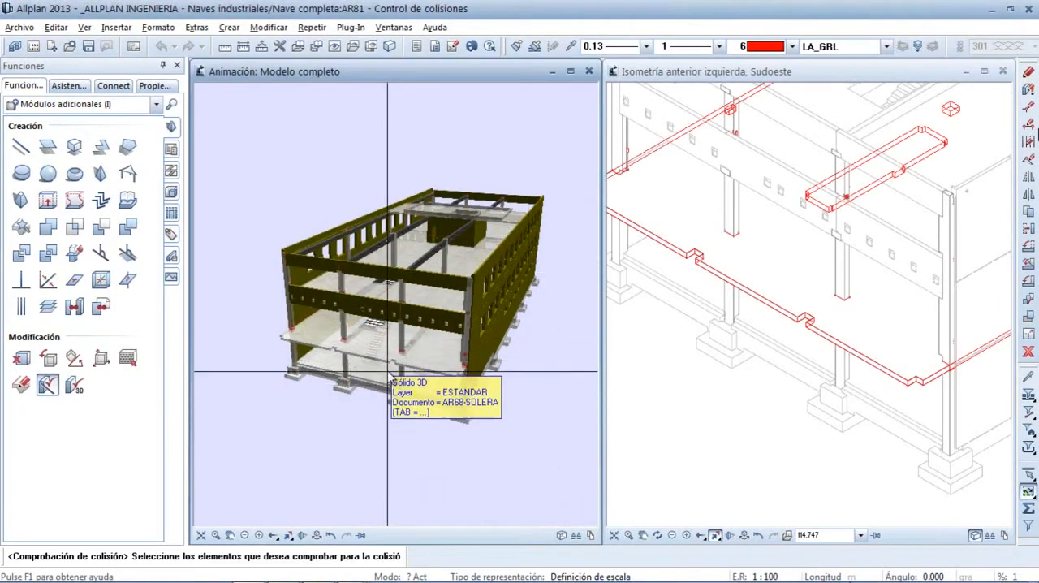
Inspect the marked column and slab collisions, finish the check and save the collisions in the current document
scroll(388, 372, up, 5)
scroll(437, 372, up, 3)
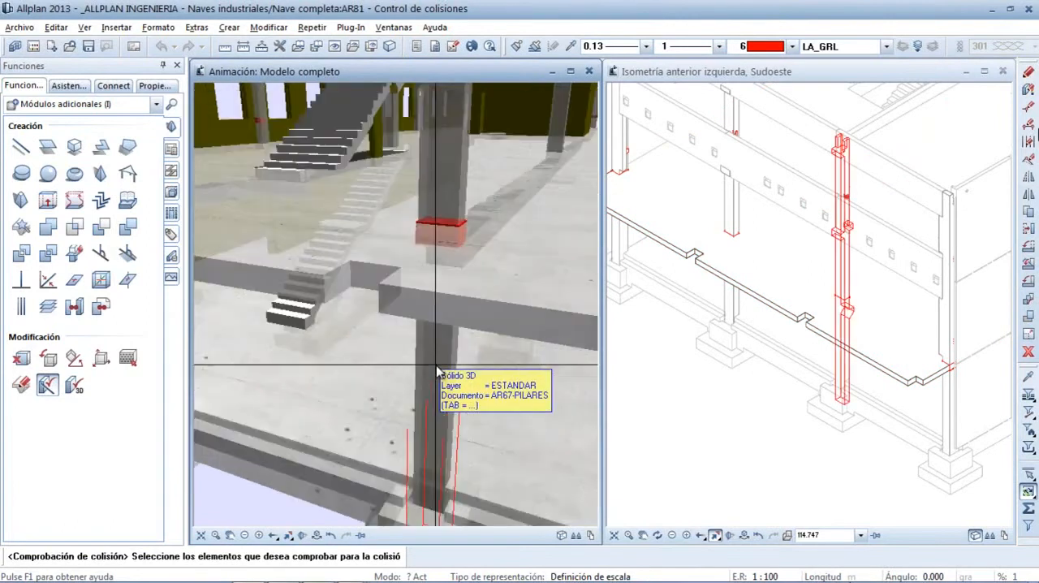
scroll(437, 372, down, 3)
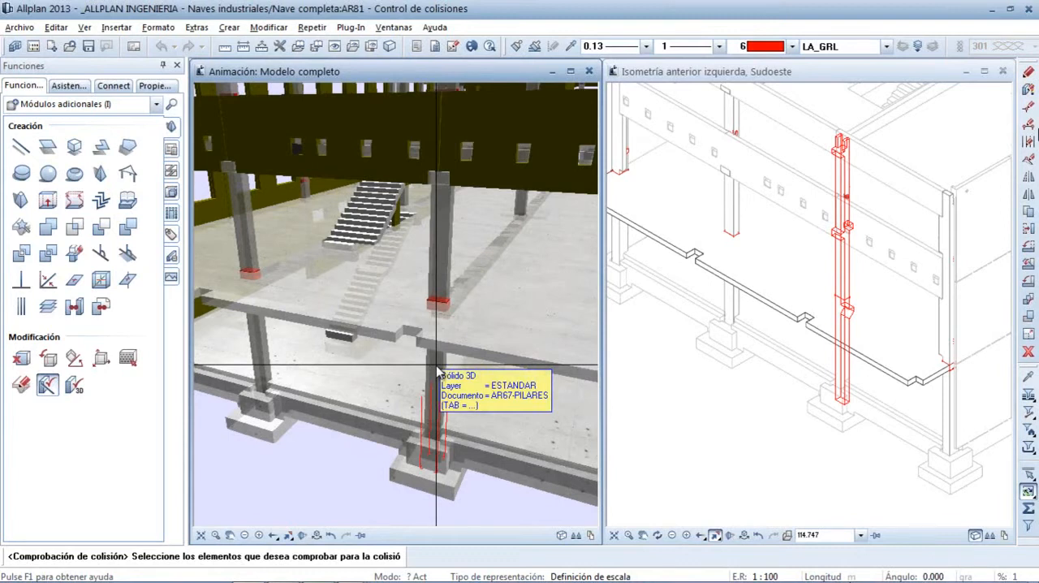
click(438, 374)
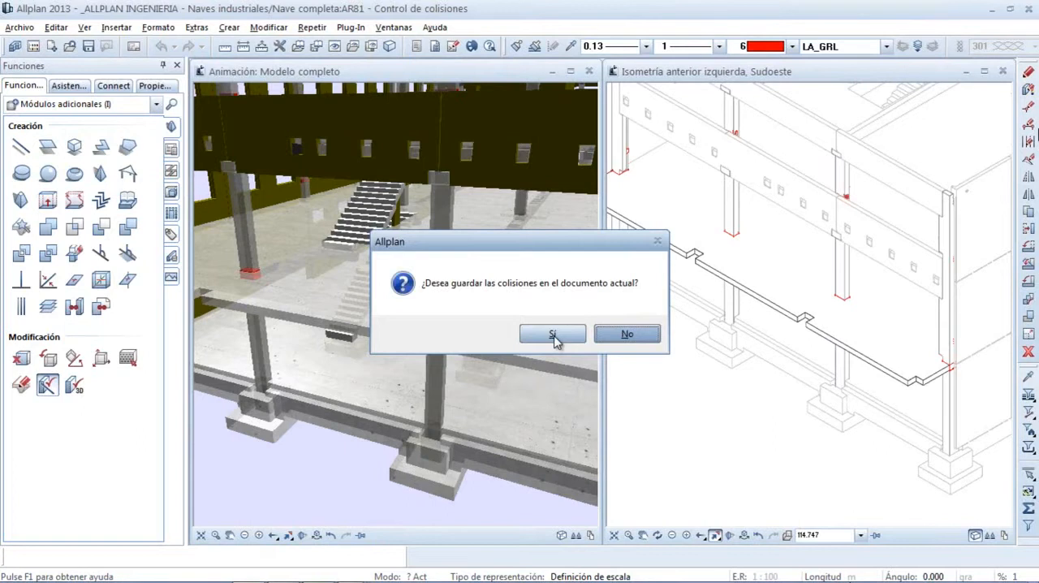
click(553, 335)
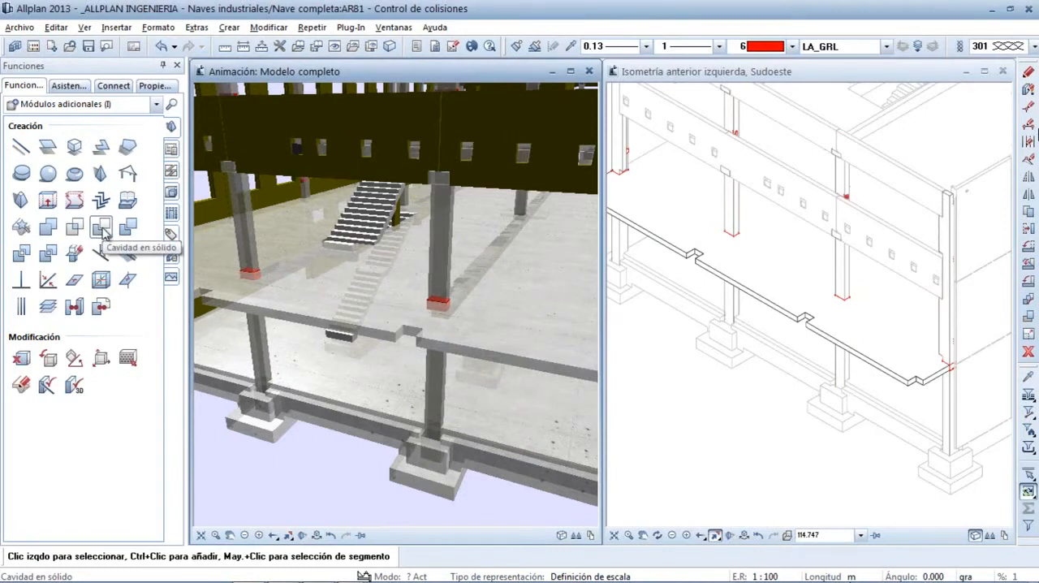
Cut the red collision solid out of the middle front column with Cavidad en sólido, without splitting it into individual solids
click(101, 229)
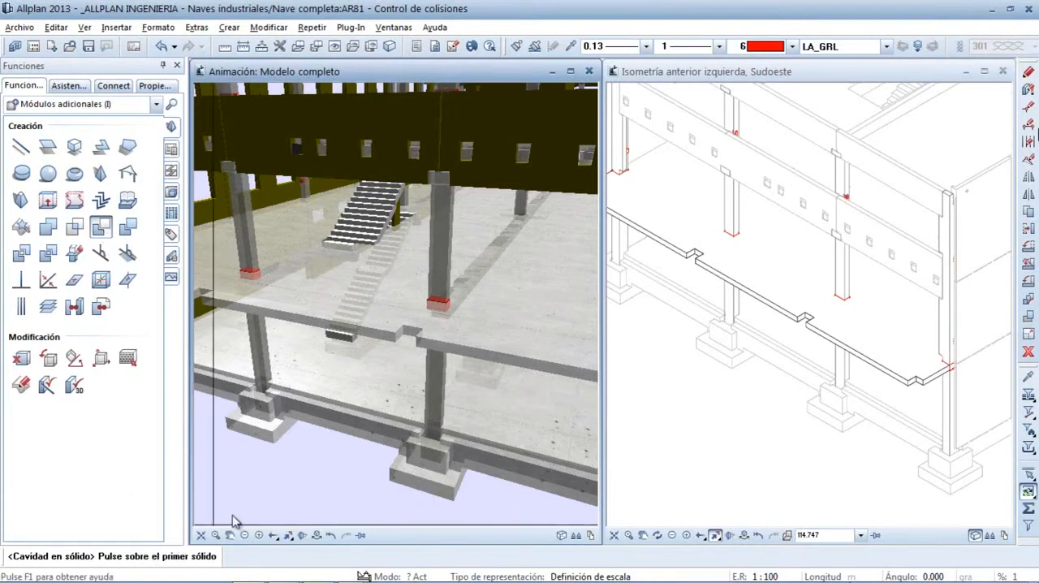
click(433, 403)
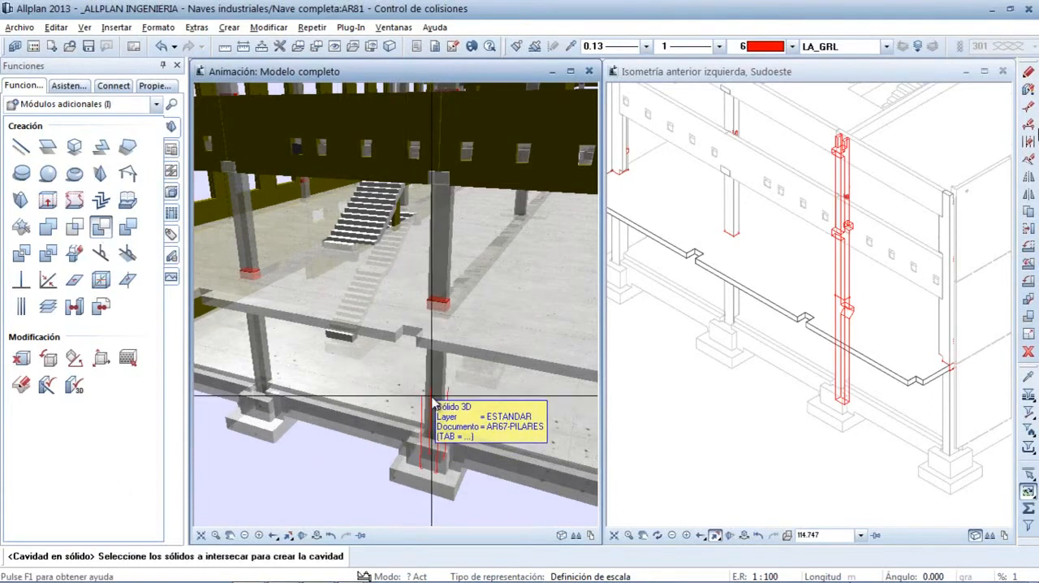
click(440, 307)
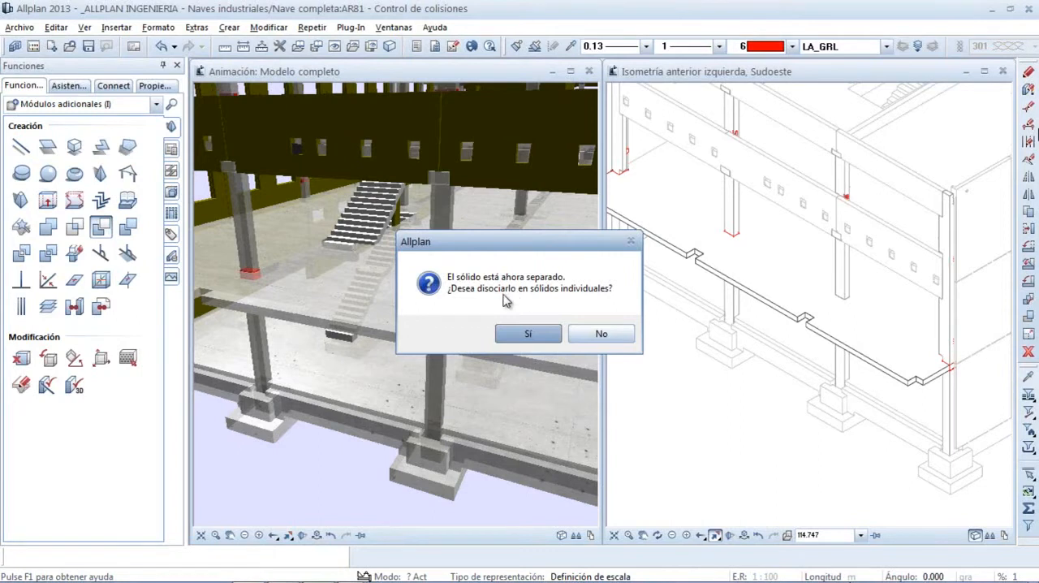
click(599, 336)
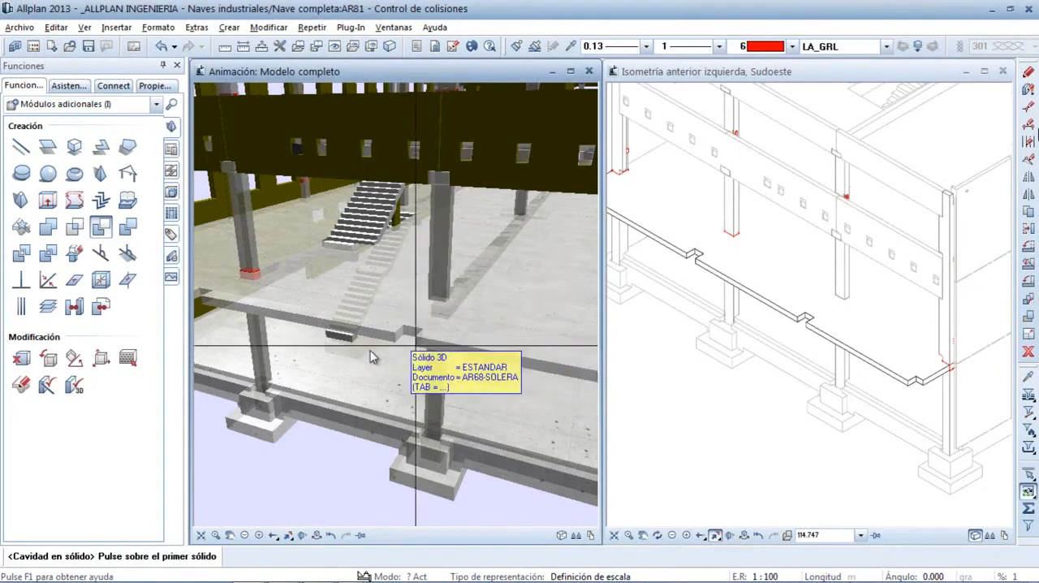
Cut the red collision solid out of the neighbouring front column with Cavidad en sólido, without splitting it into individual solids
click(267, 354)
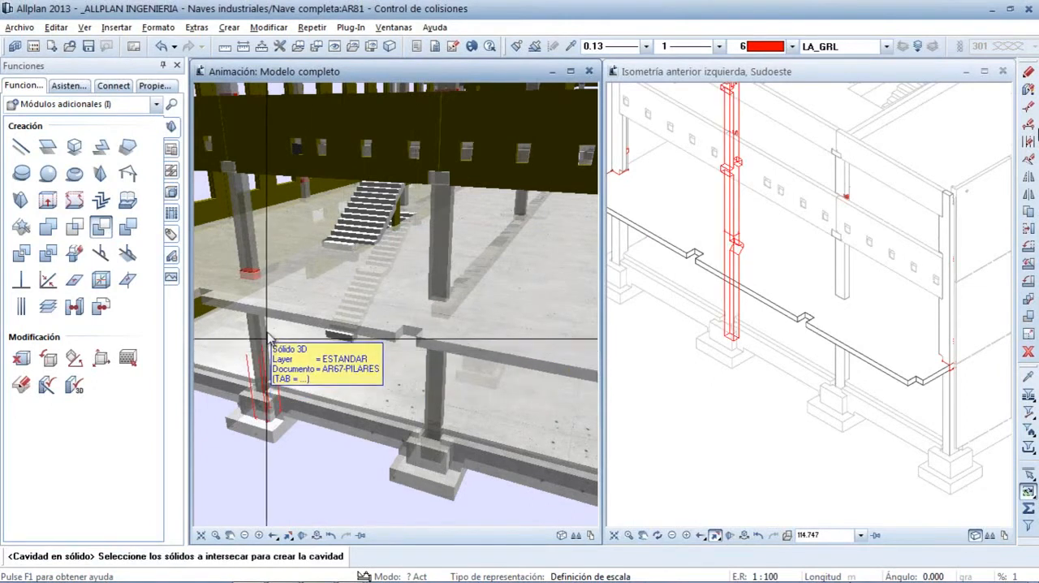
click(252, 283)
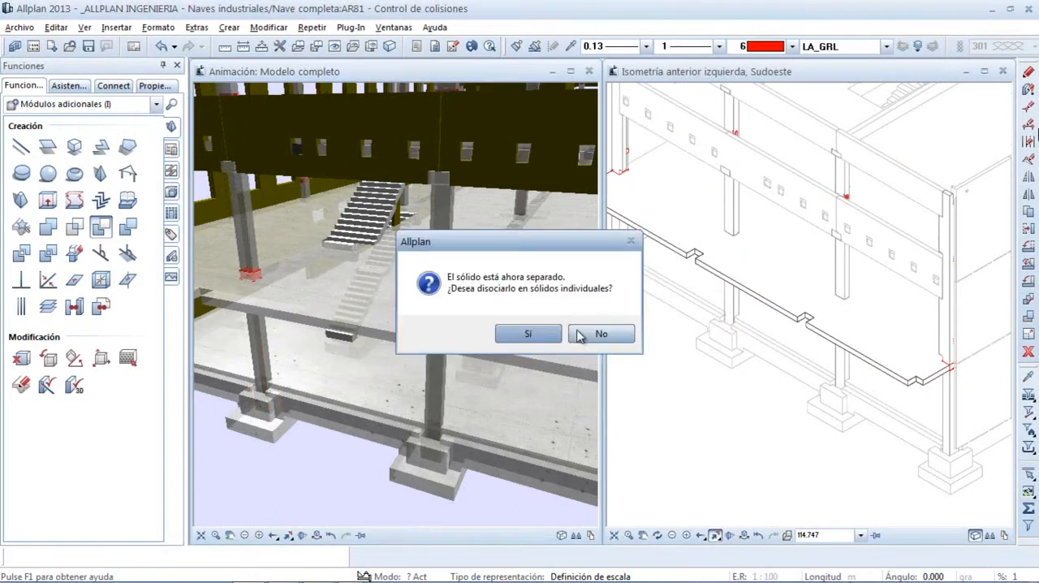
click(586, 333)
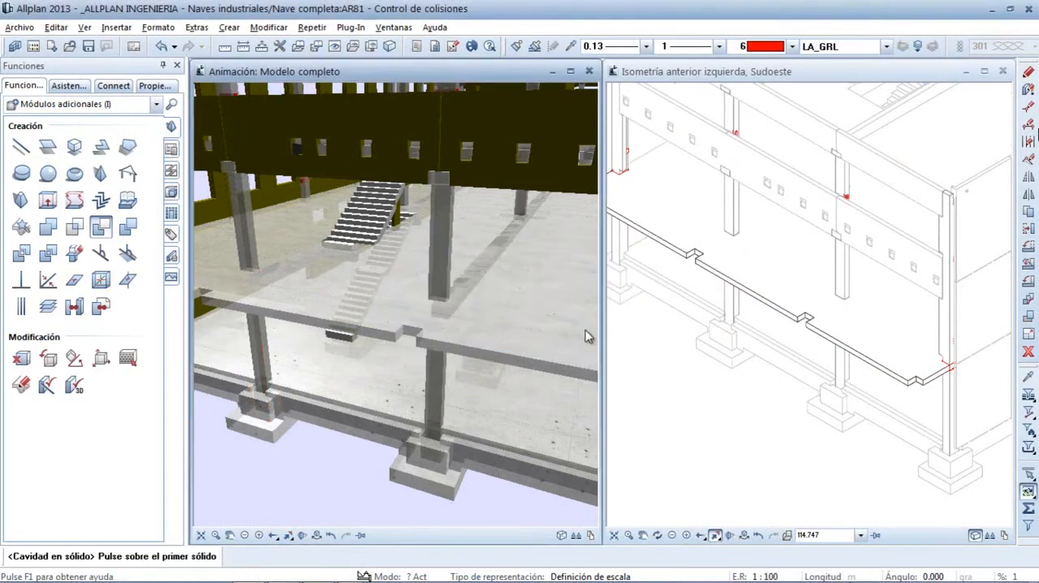
key(Escape)
Move the cut middle front column out of the frame with Desplazar, placing it freely in front of the building
click(518, 378)
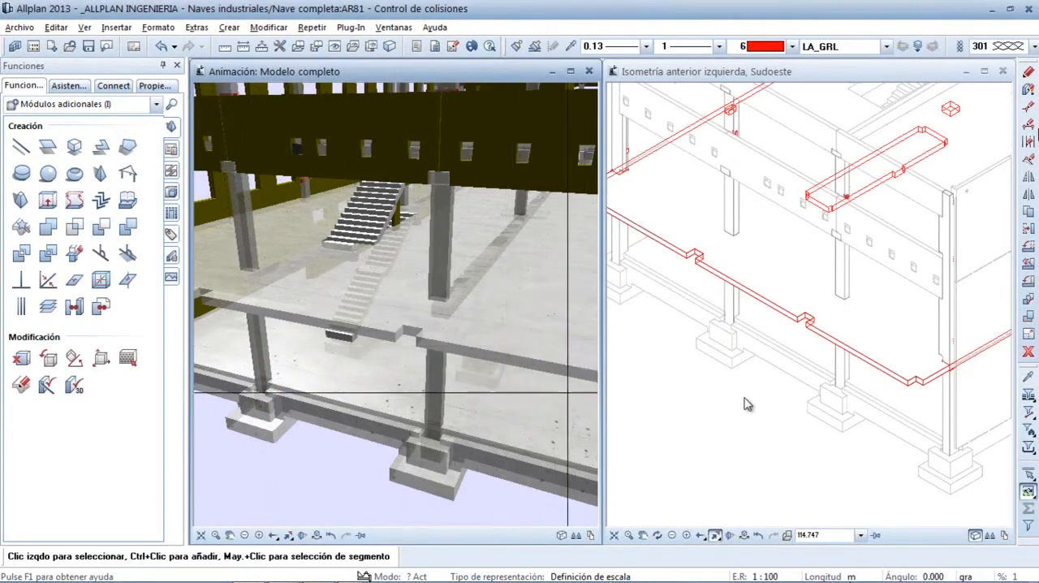
click(848, 329)
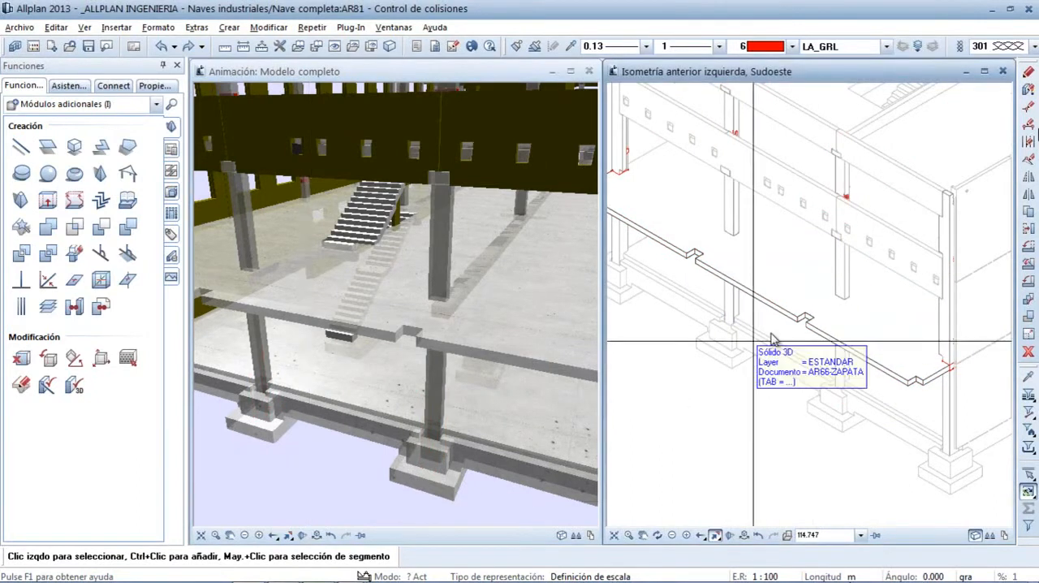
click(1029, 231)
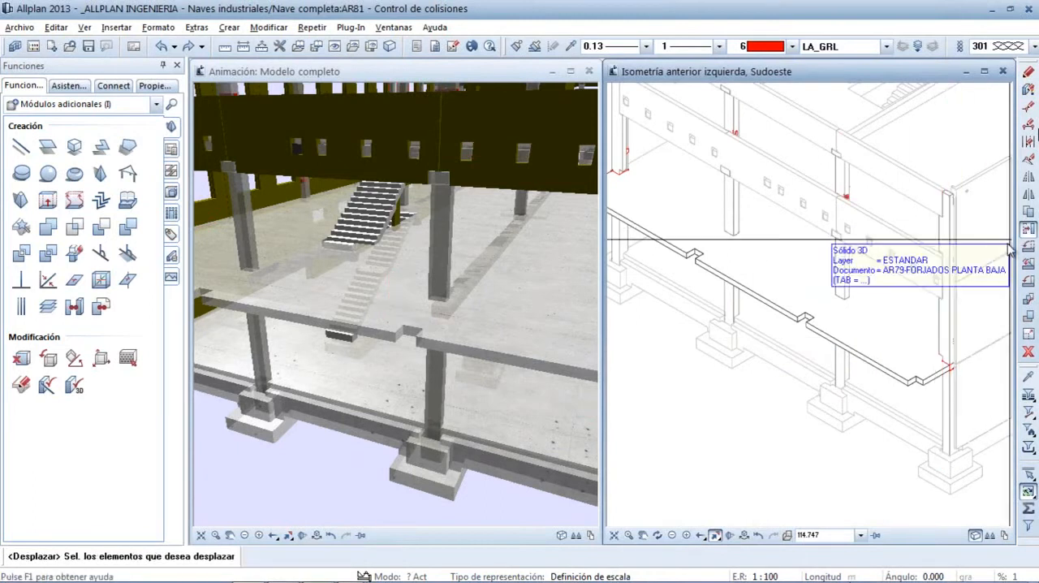
click(842, 361)
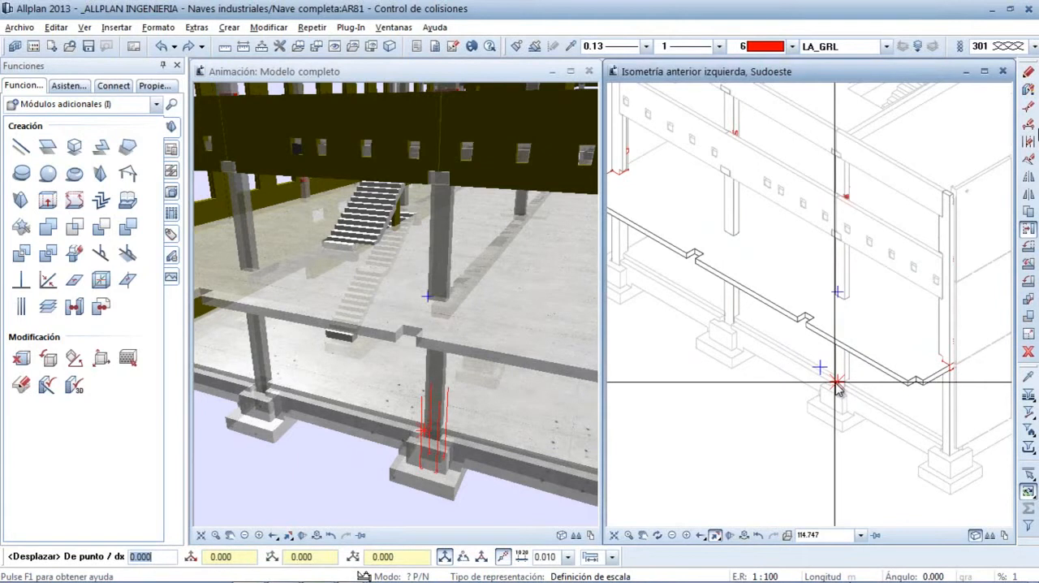
click(833, 384)
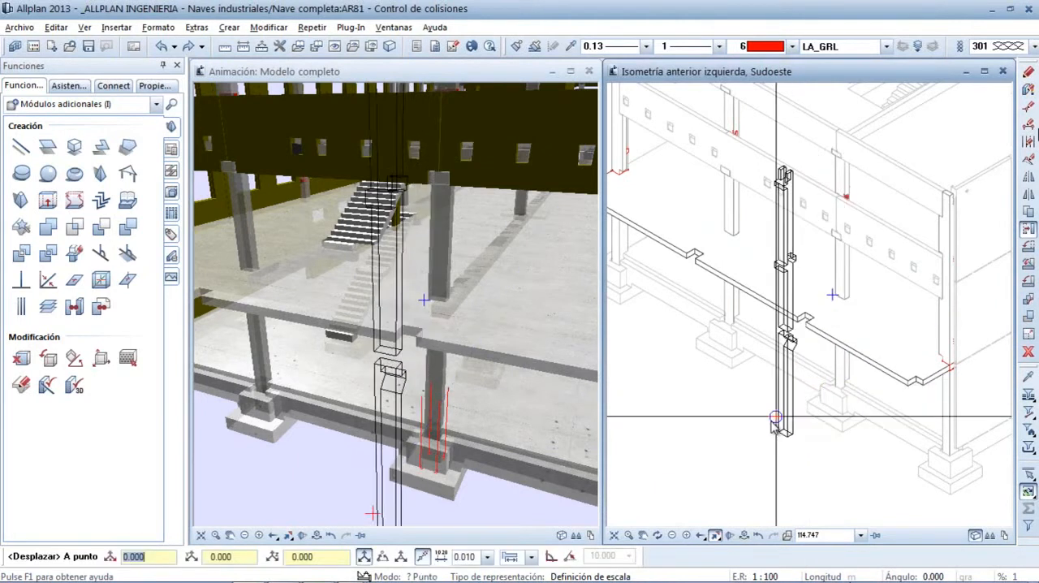
click(693, 475)
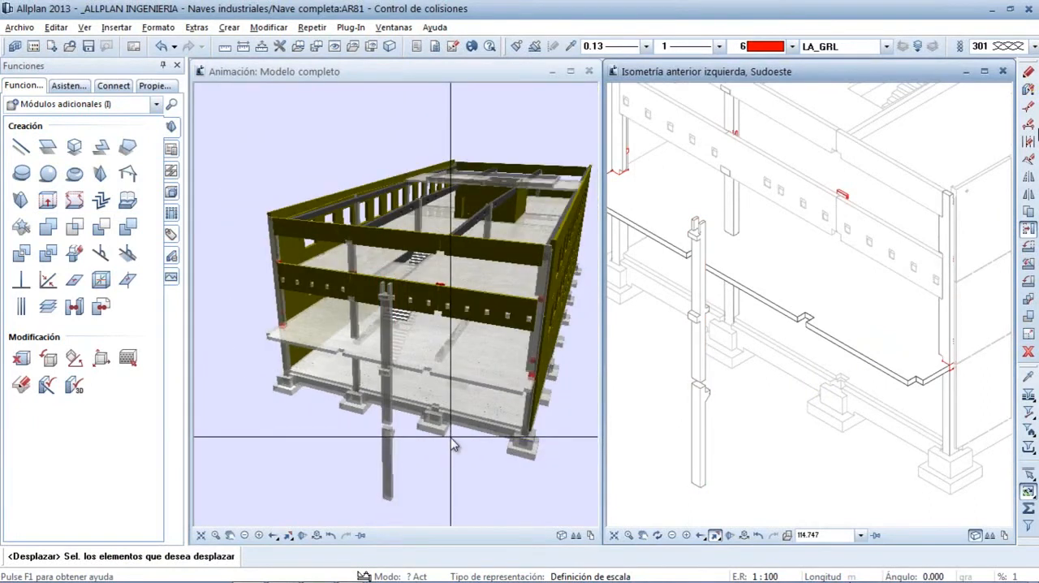
Close the Colisiones.avi recording in Camtasia Player and return to the presentation slide on collision control
key(ctrl+z)
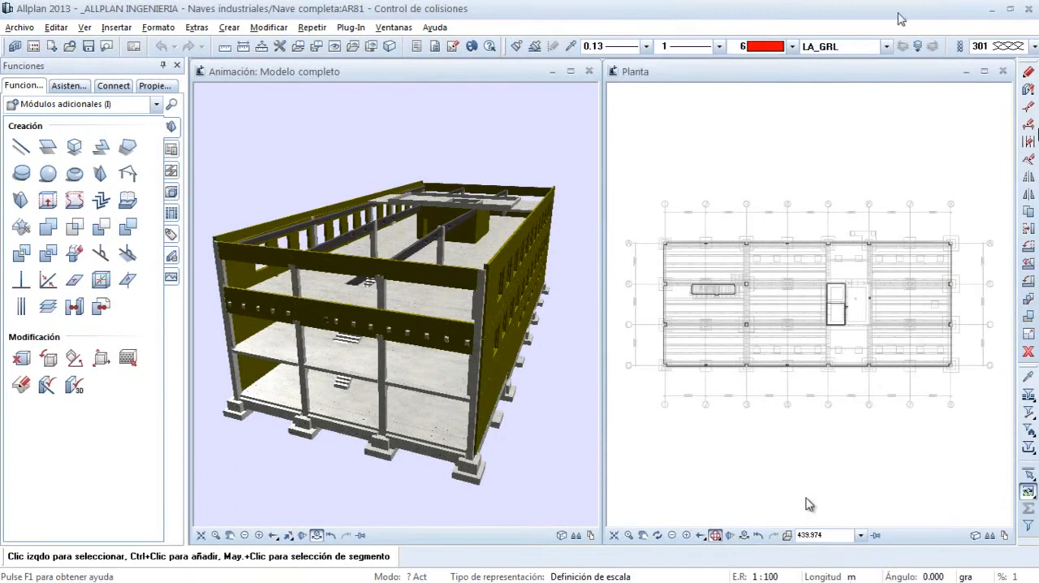
key(Escape)
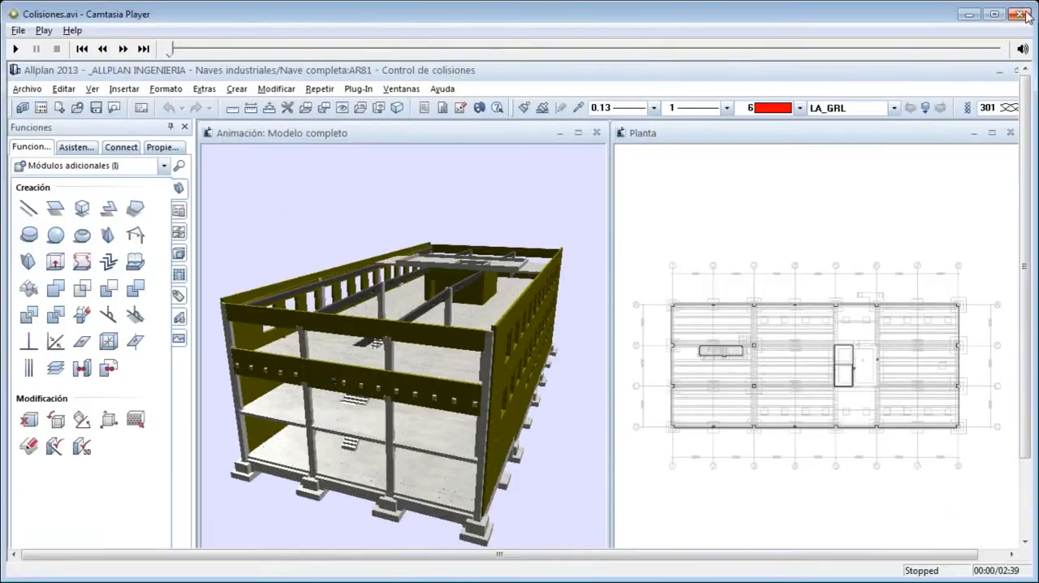
click(1021, 14)
click(640, 306)
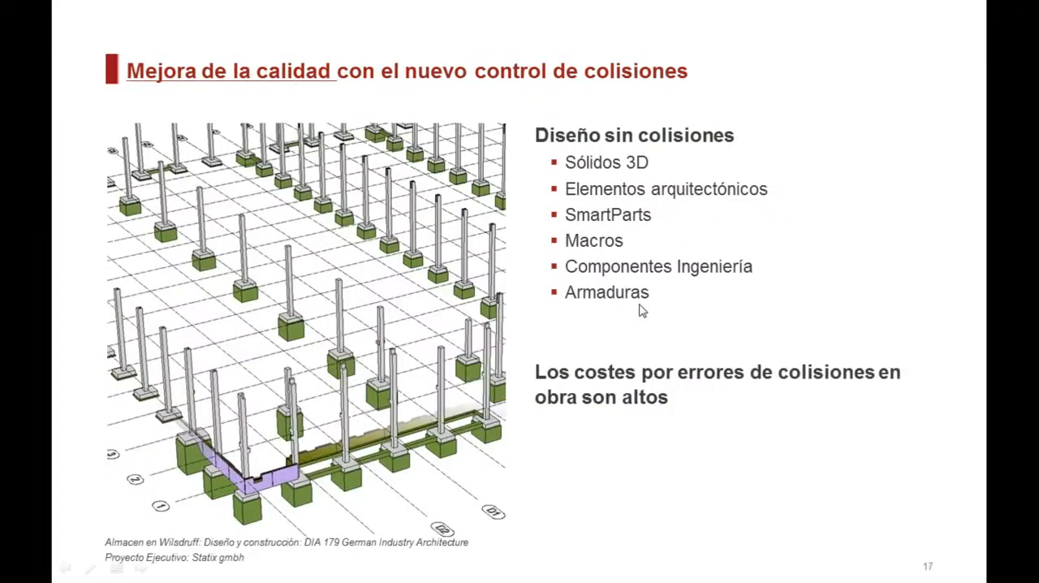
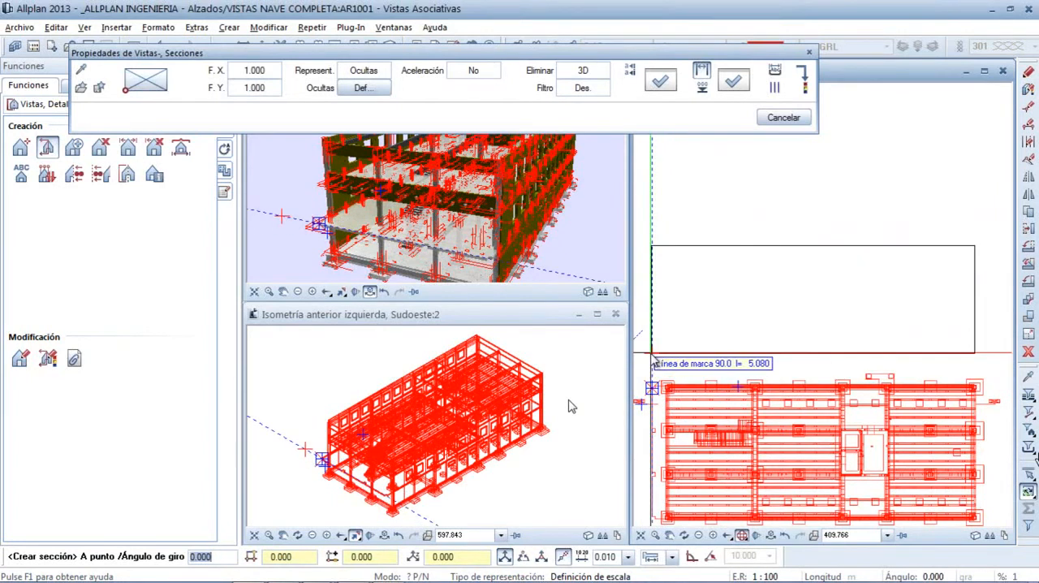
Place the full-length longitudinal section of the building above the floor plan and accept its default view label
key(Escape)
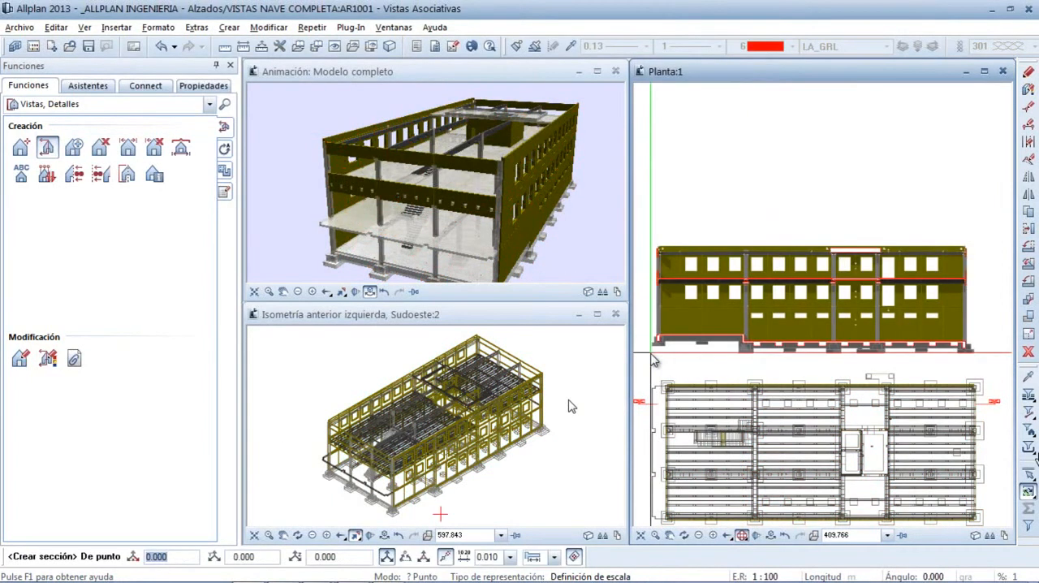
click(651, 354)
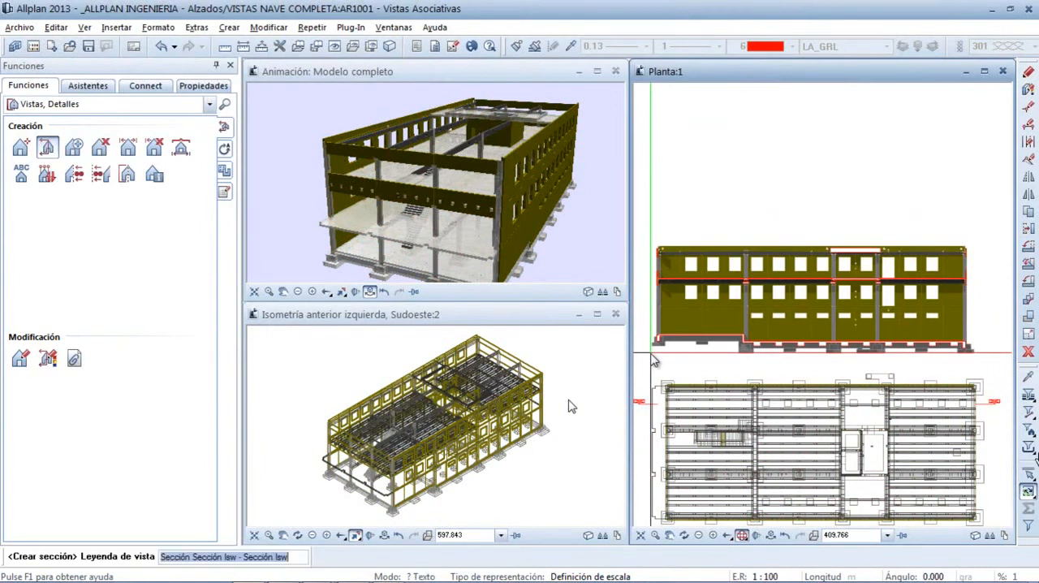
key(Return)
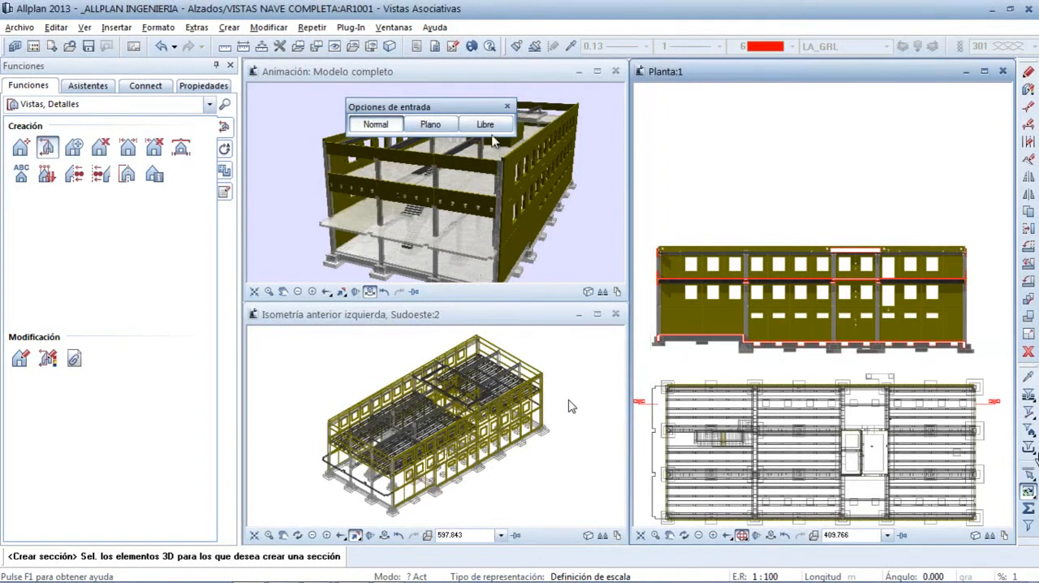
Create a free (Libre) section of the building's corner bay from the southwest isometric, place it below the plan and accept its default label
click(487, 126)
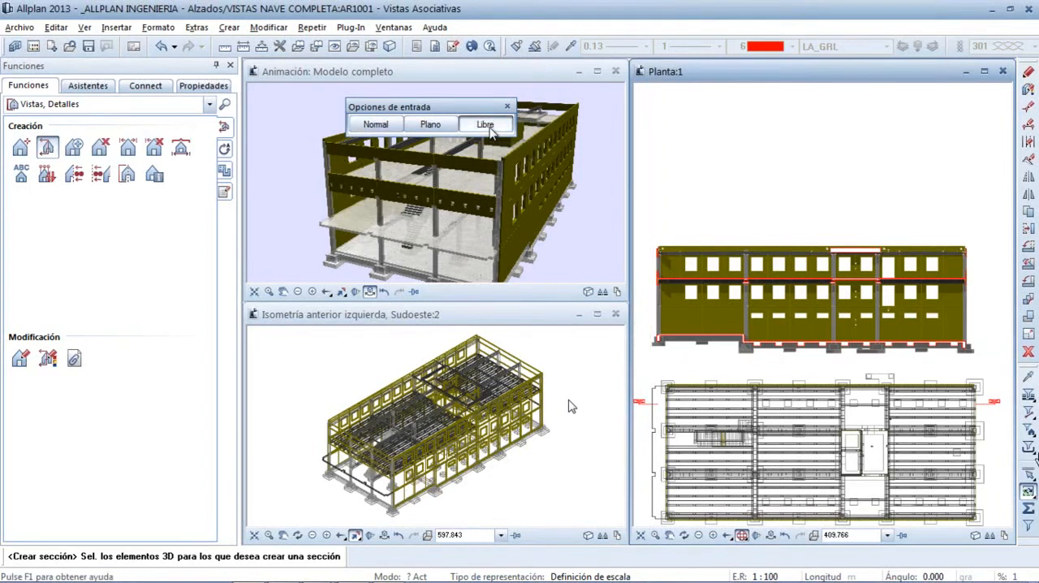
drag(249, 384, 369, 507)
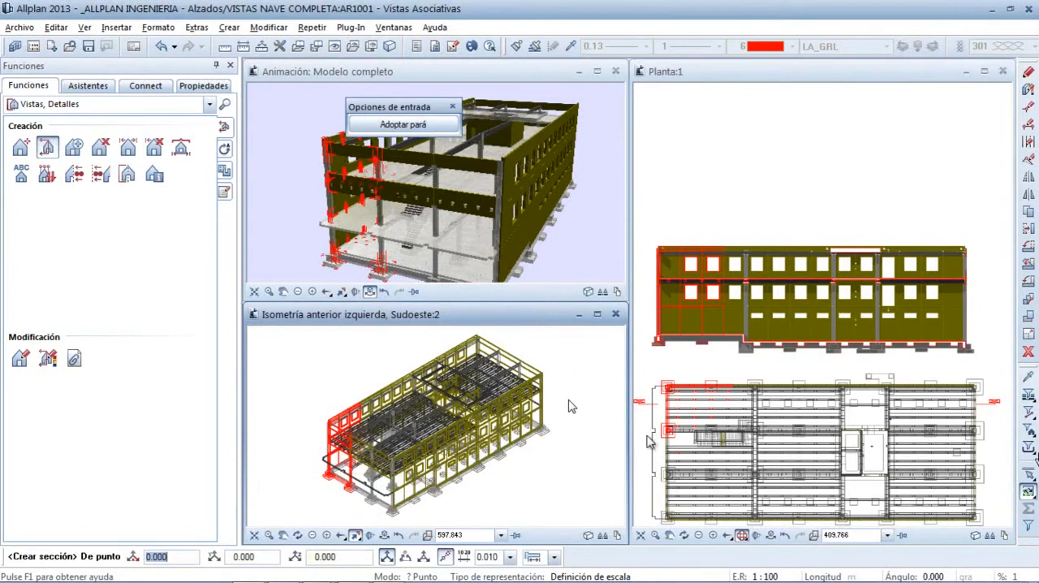
middle_drag(669, 406, 705, 394)
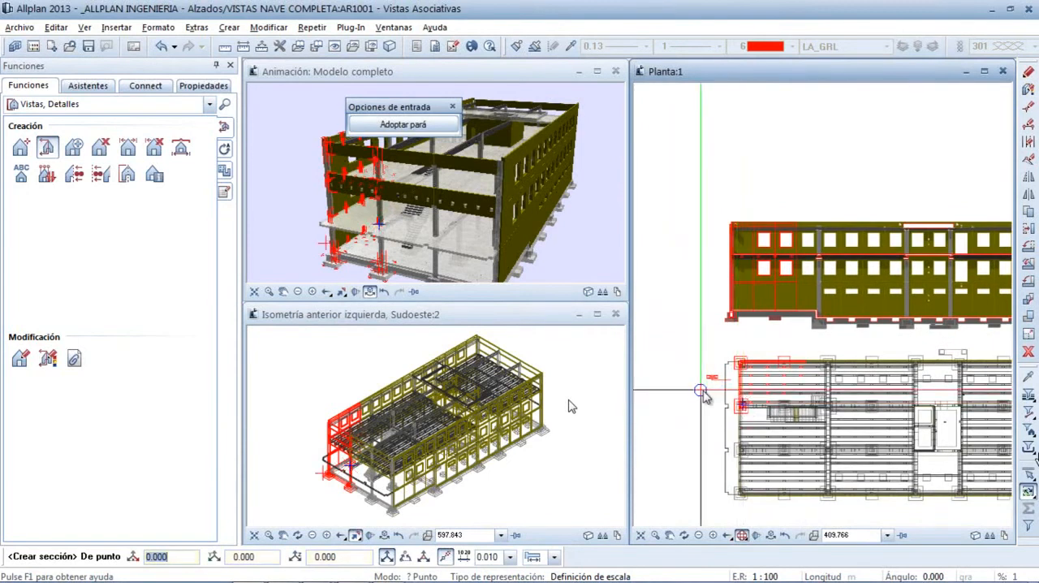
click(704, 391)
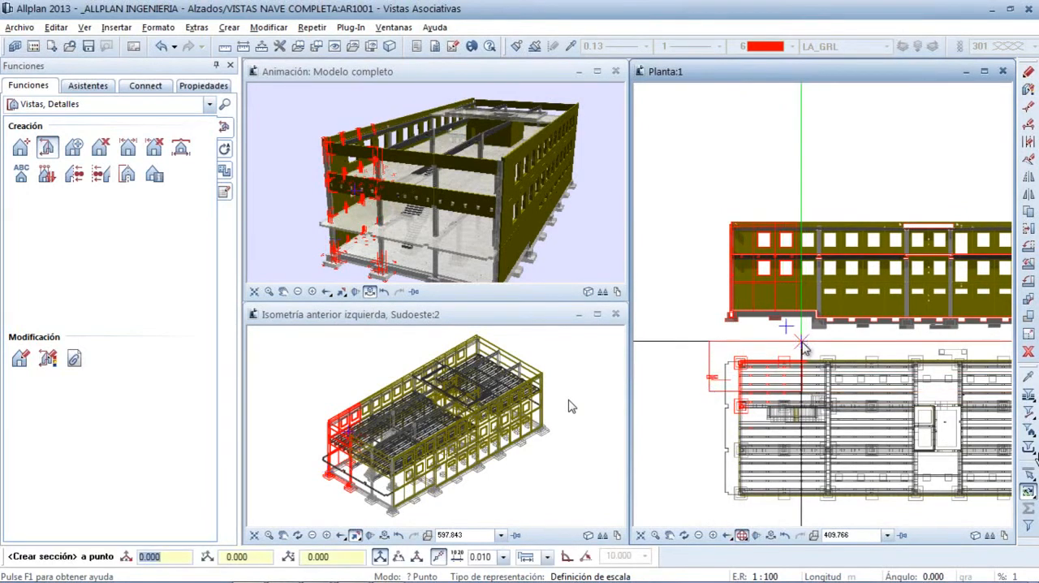
click(803, 342)
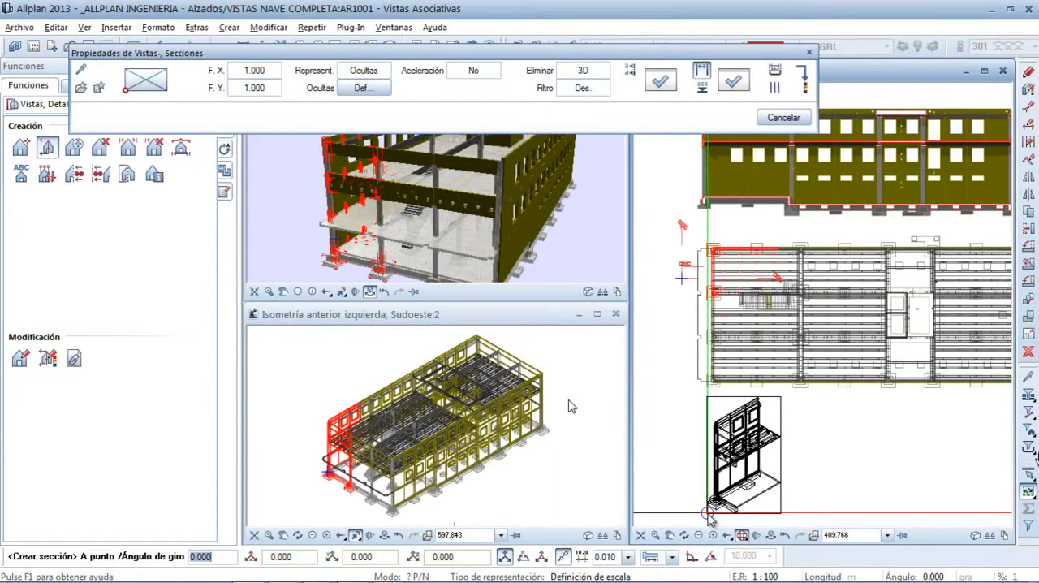
click(709, 515)
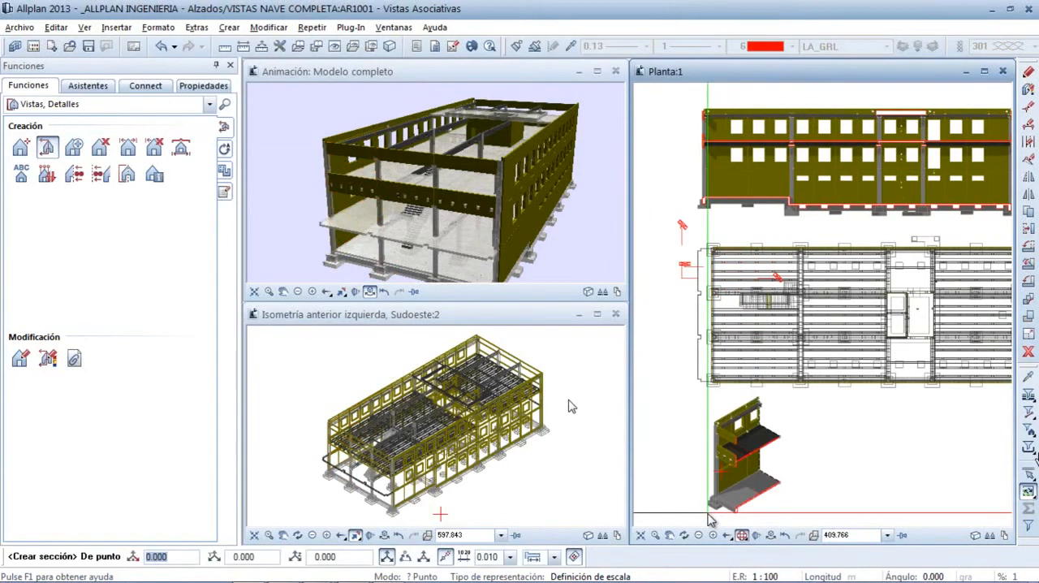
click(354, 536)
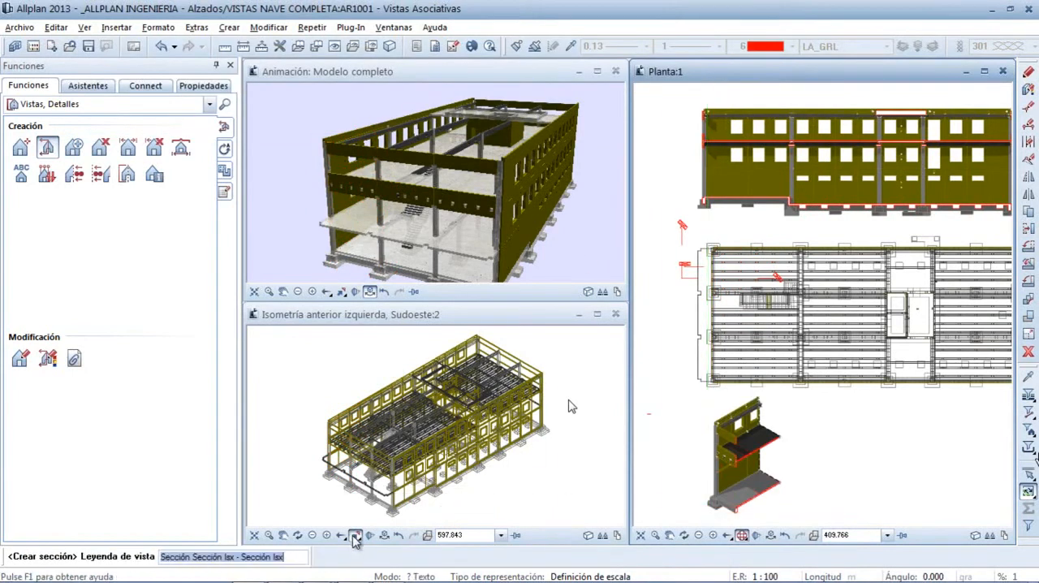
key(Return)
Switch the isometric to the rear-right northeast view and create a second free section of the same corner bay beside the first one
click(355, 536)
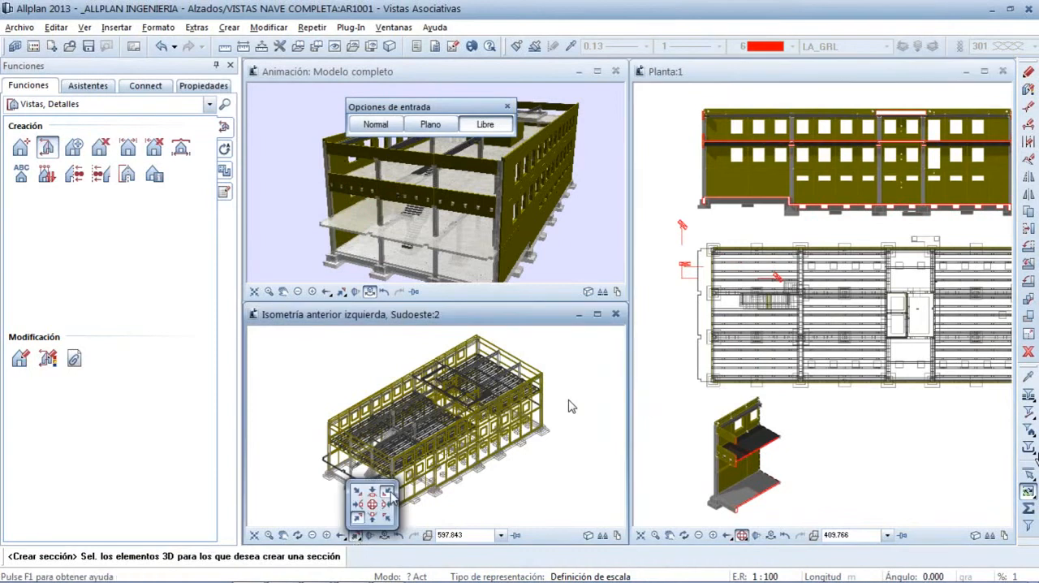
click(390, 492)
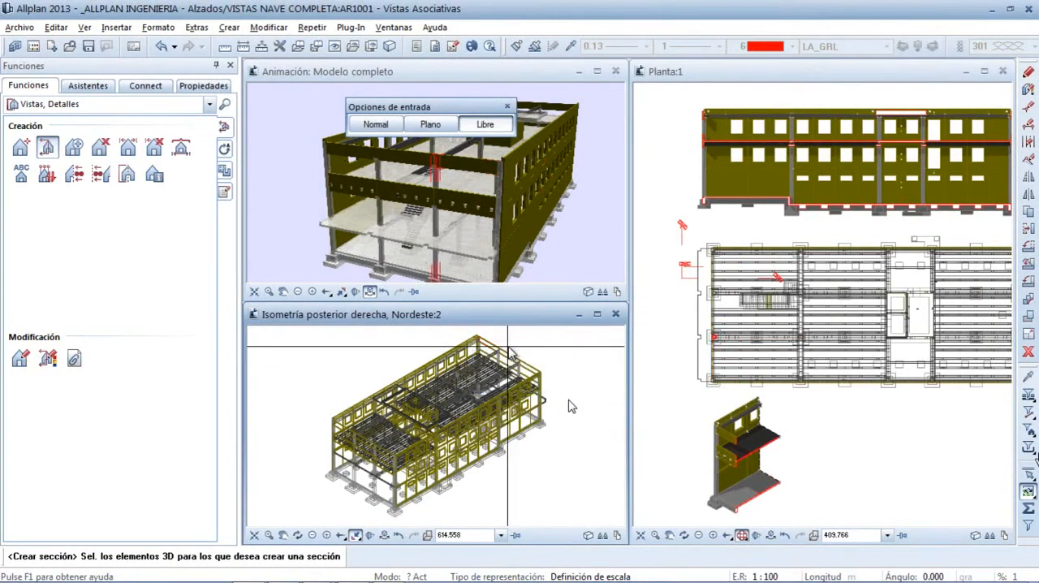
drag(508, 346, 563, 462)
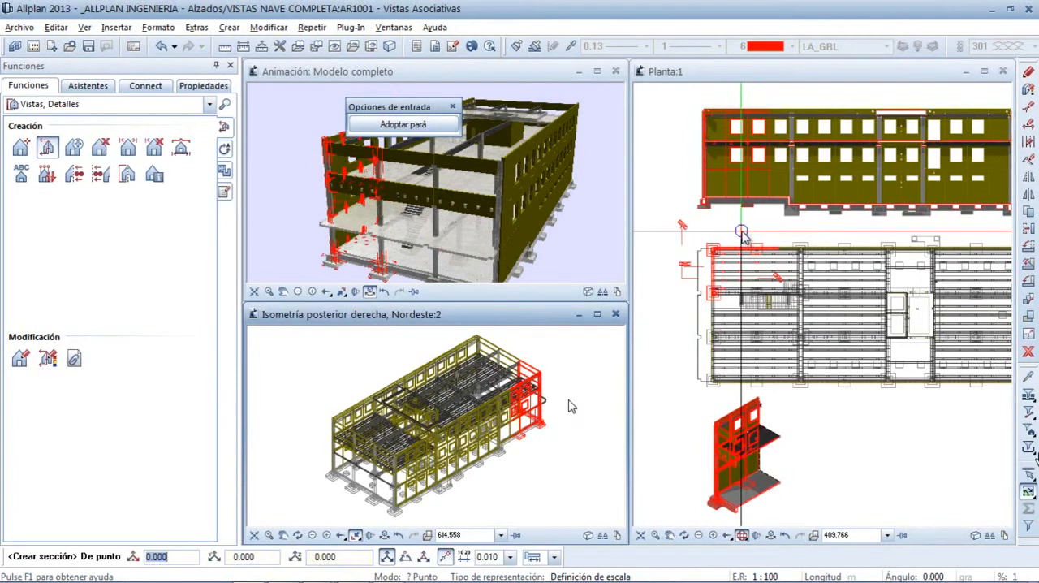
click(744, 229)
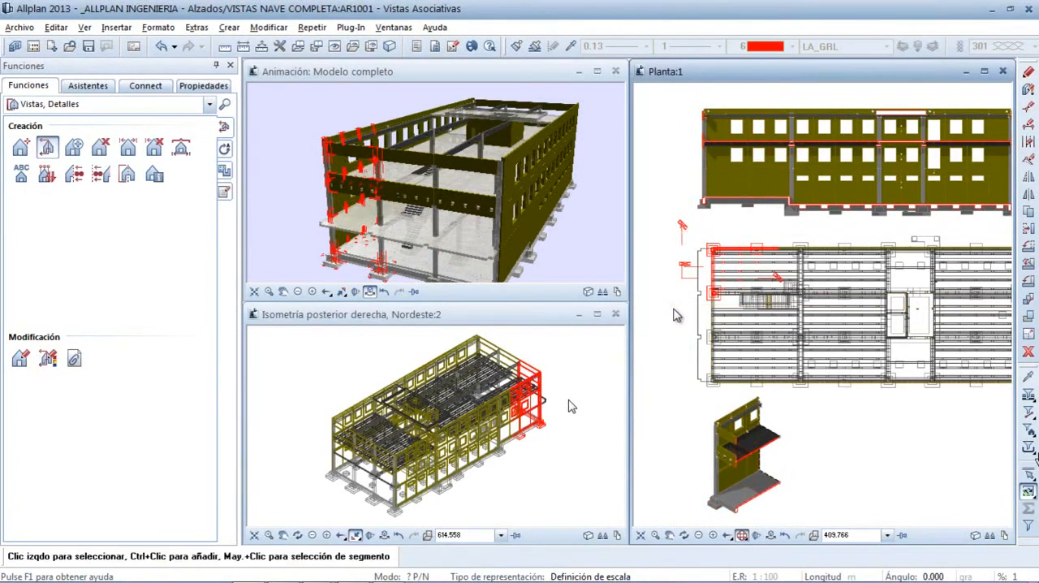
click(676, 315)
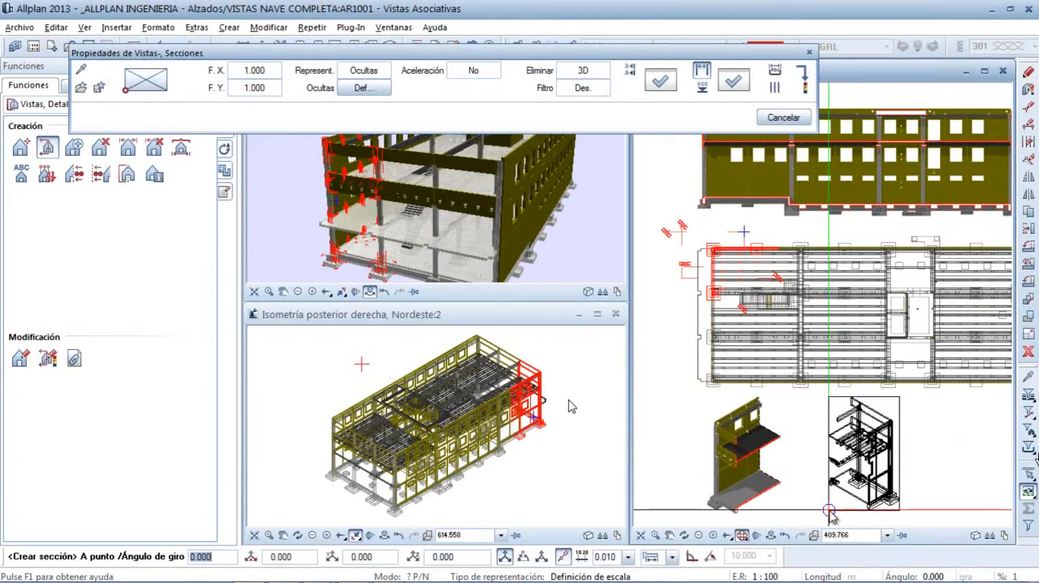
key(Escape)
key(Escape)
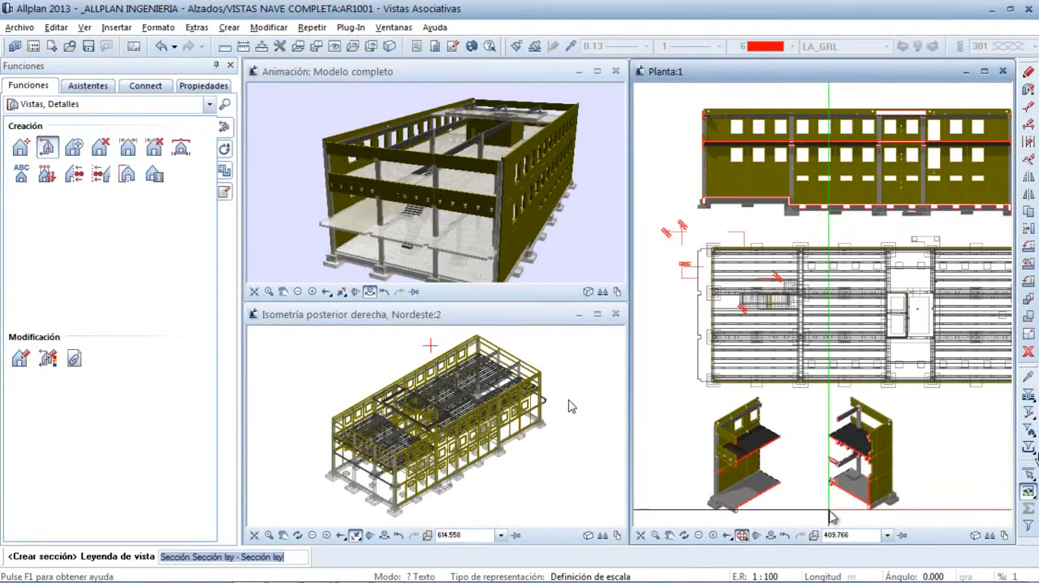
key(Escape)
key(Escape)
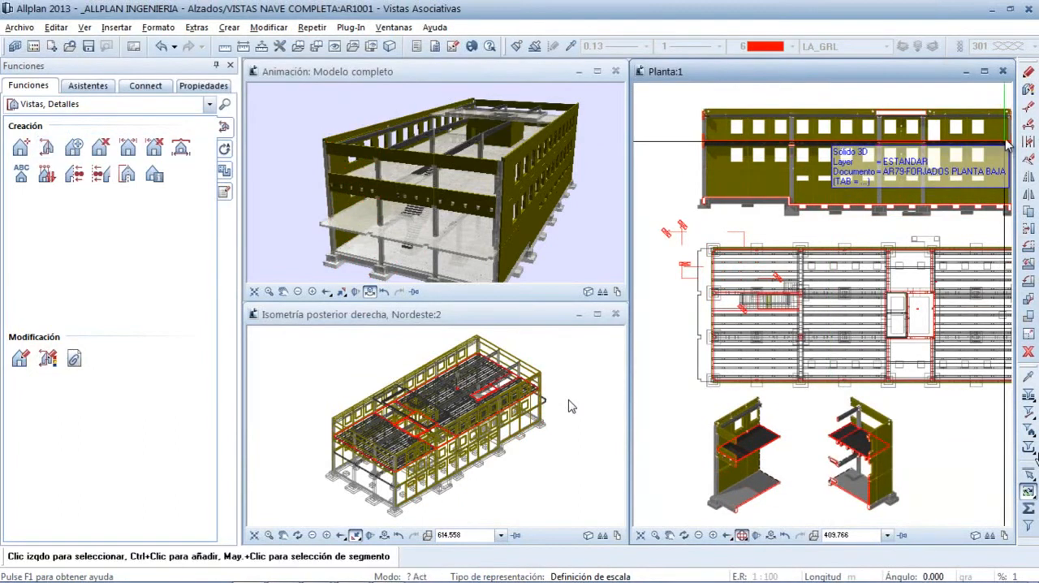
Enlarge the plan window and examine the two isometric sections and the longitudinal section in detail
click(985, 71)
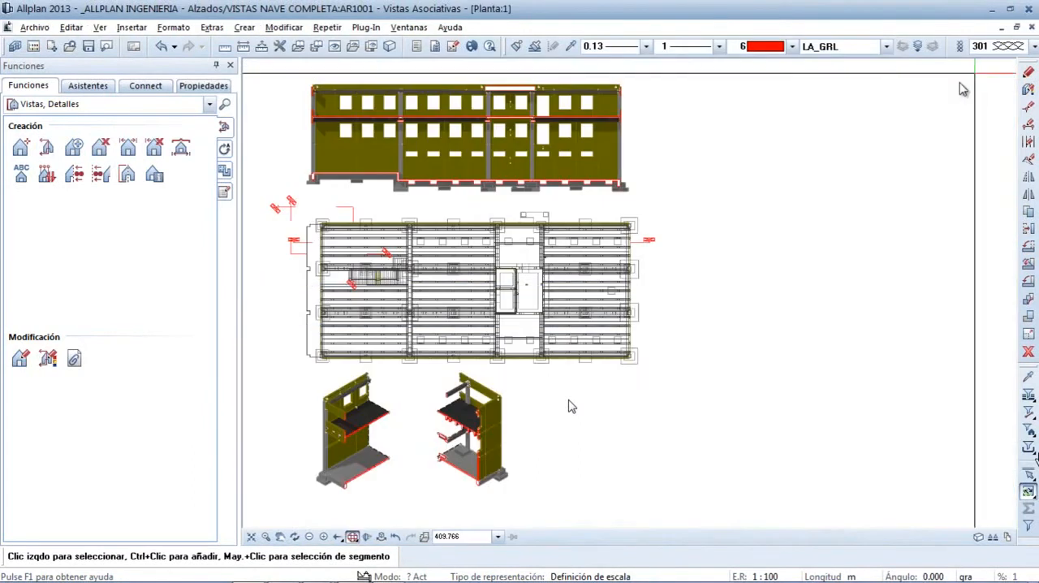
scroll(572, 406, up, 3)
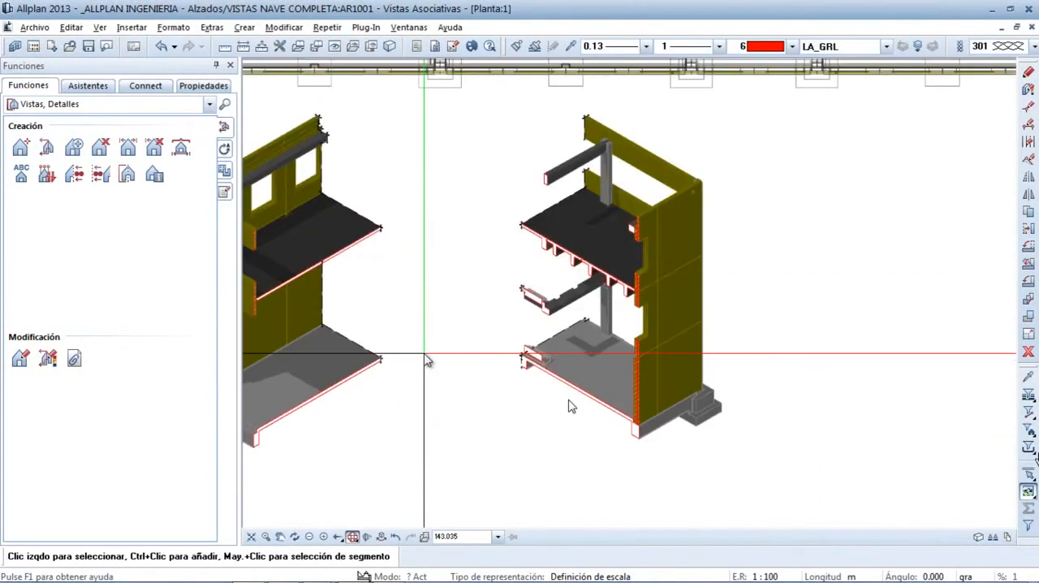
scroll(568, 402, up, 2)
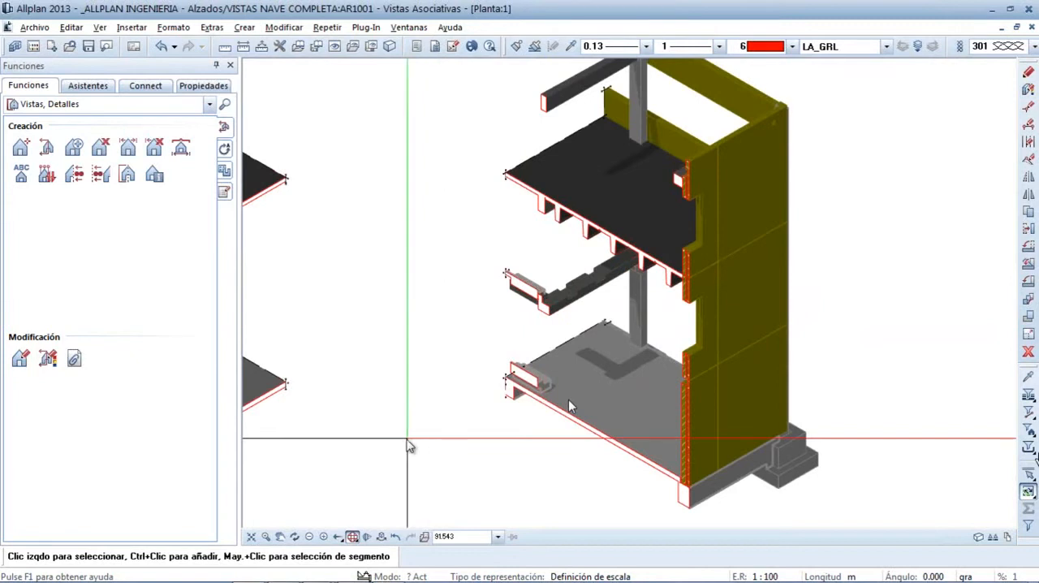
middle_drag(358, 434, 687, 408)
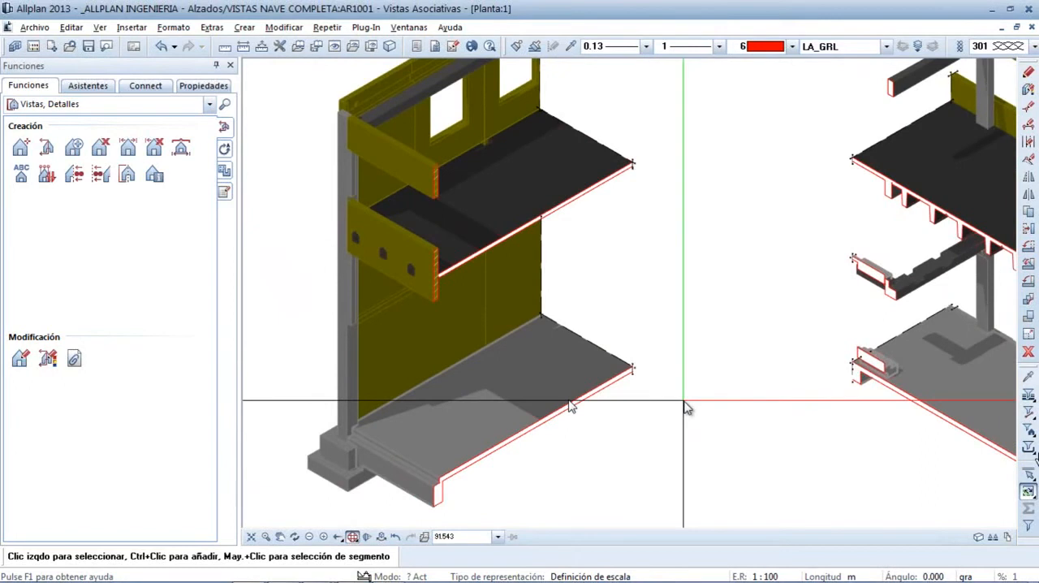
click(251, 536)
drag(841, 218, 437, 62)
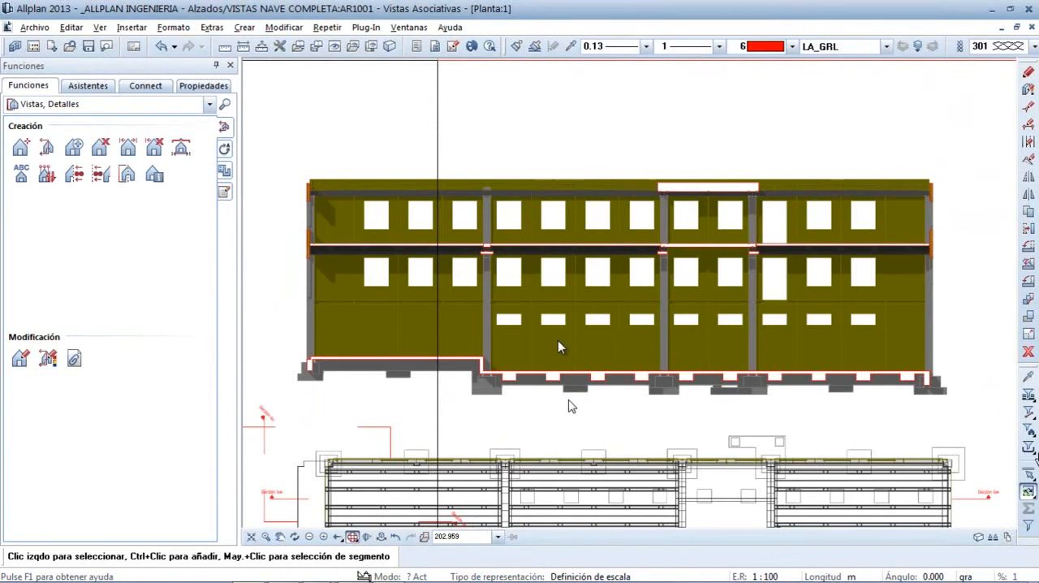
scroll(558, 341, down, 1)
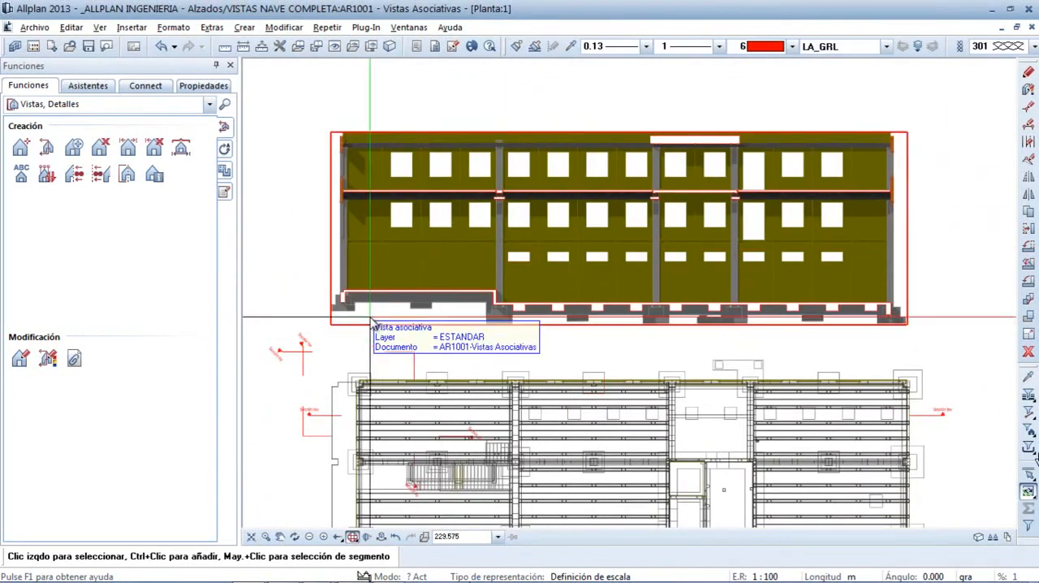
Set the longitudinal section's hidden-line definition to Sin elem. de superf., turn off Mostrar aristas visibles and apply it
ctrl+middle_drag(526, 340, 322, 107)
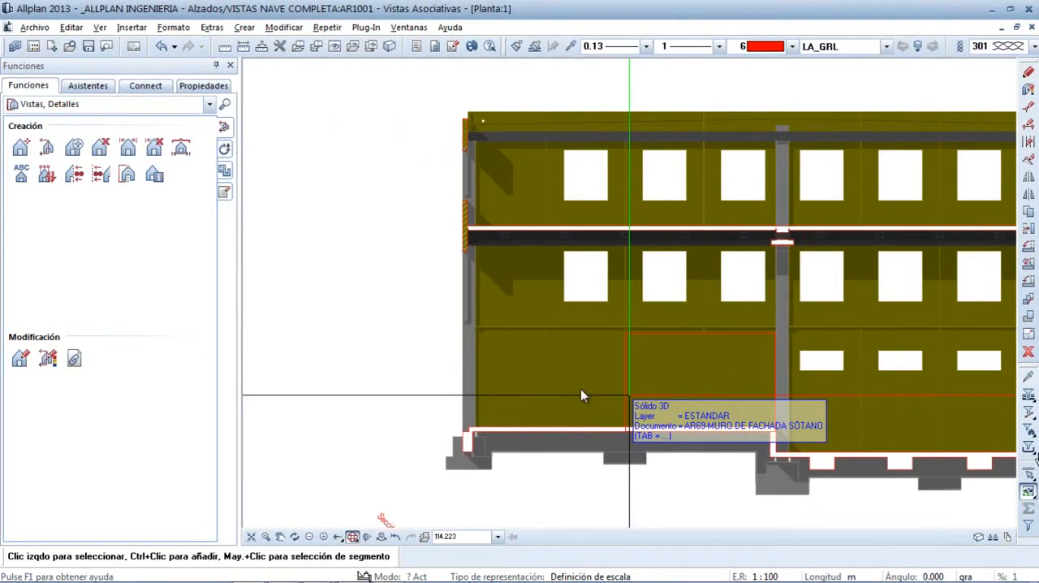
click(447, 363)
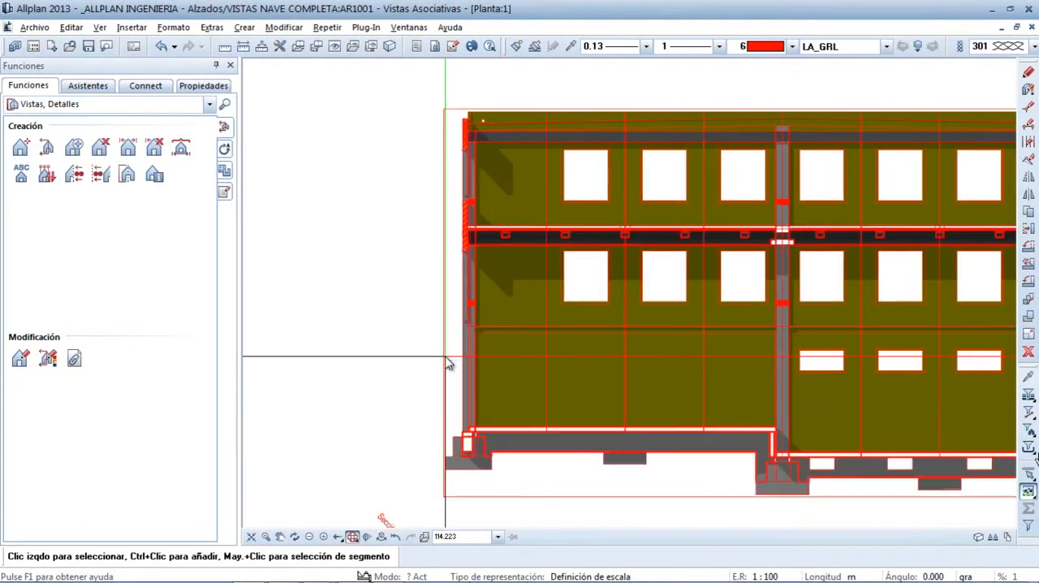
click(357, 89)
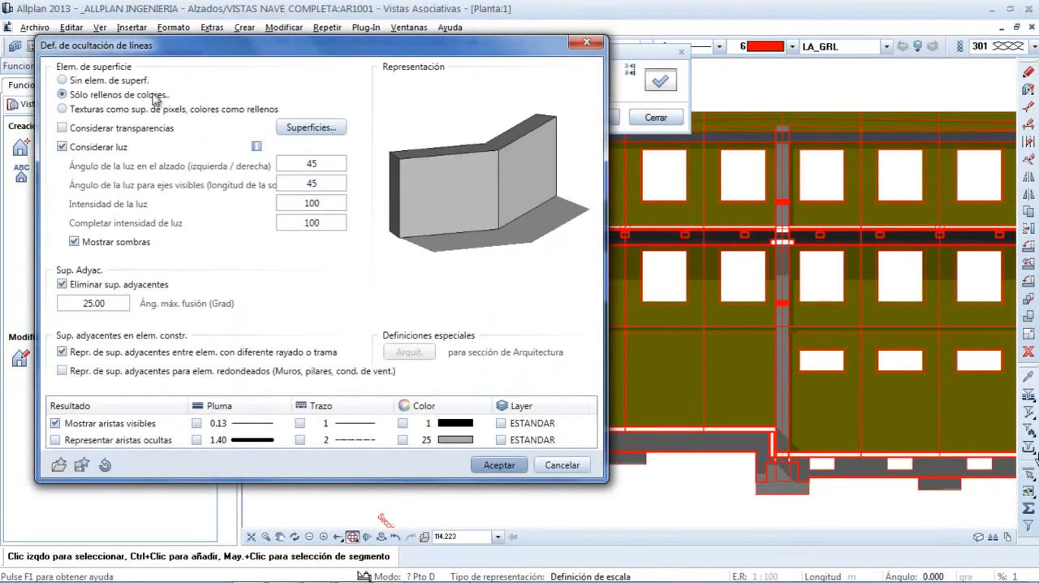
click(63, 81)
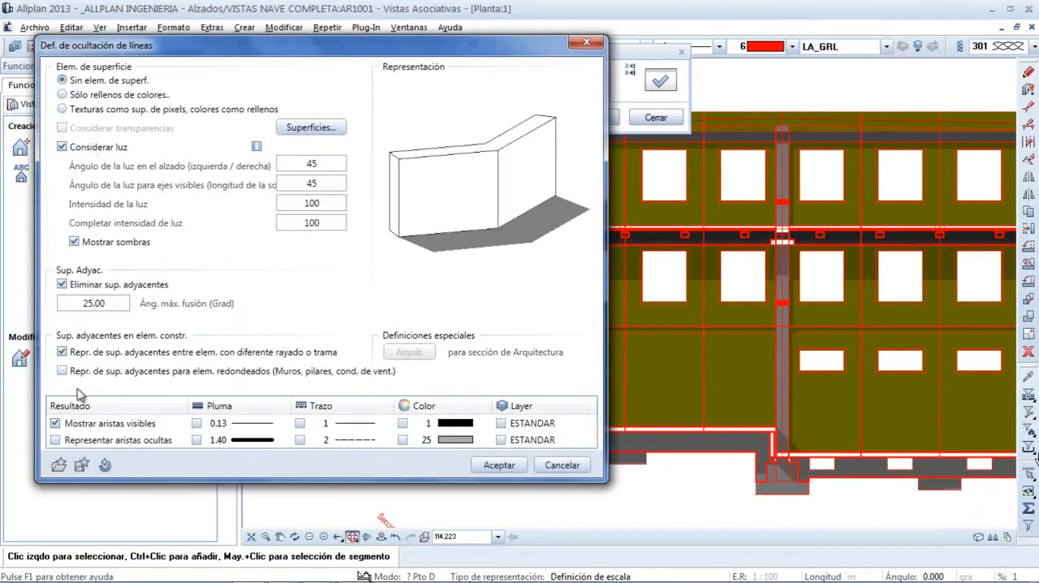
click(55, 423)
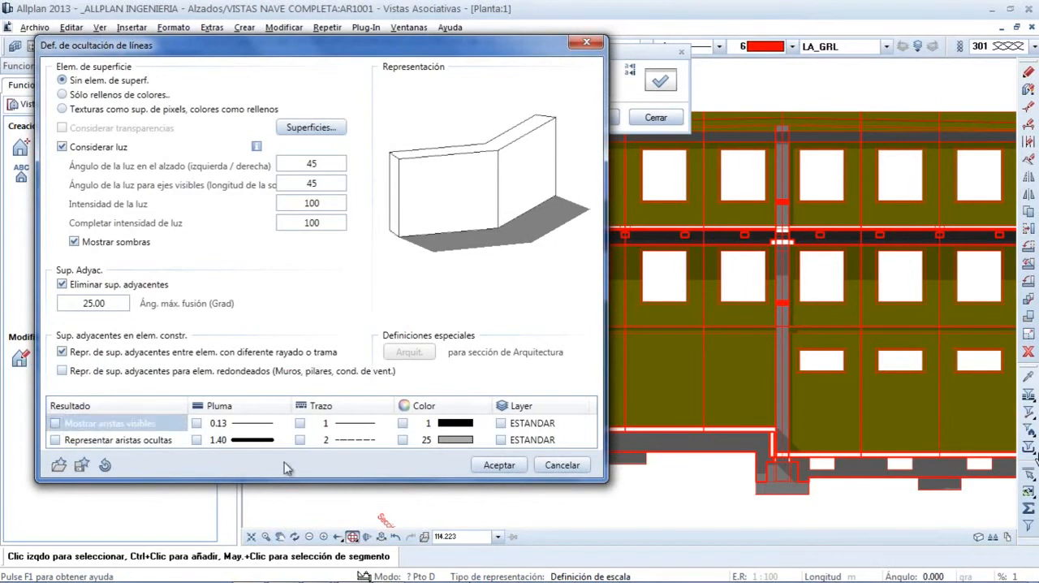
click(498, 465)
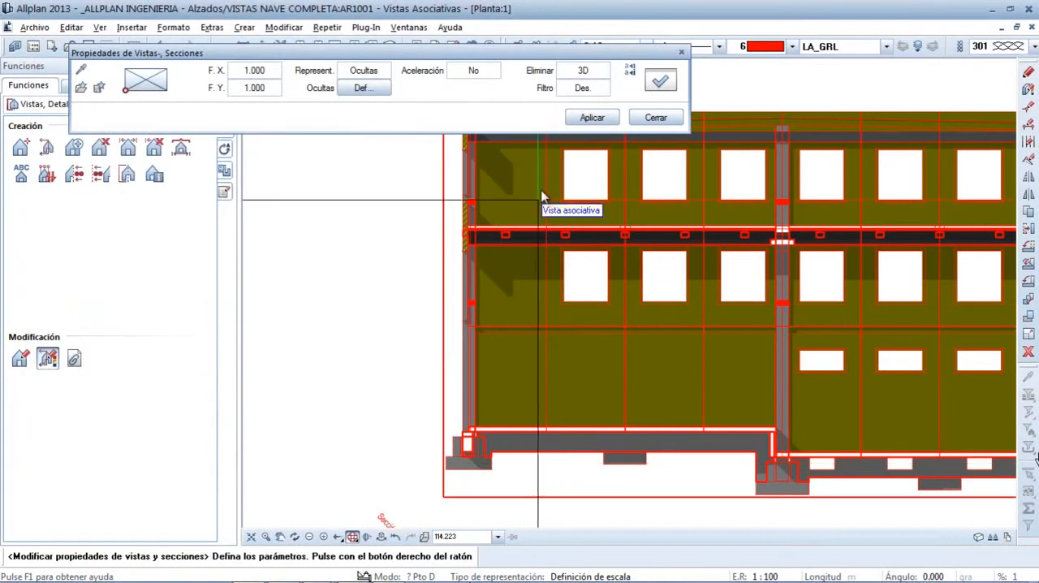
click(586, 118)
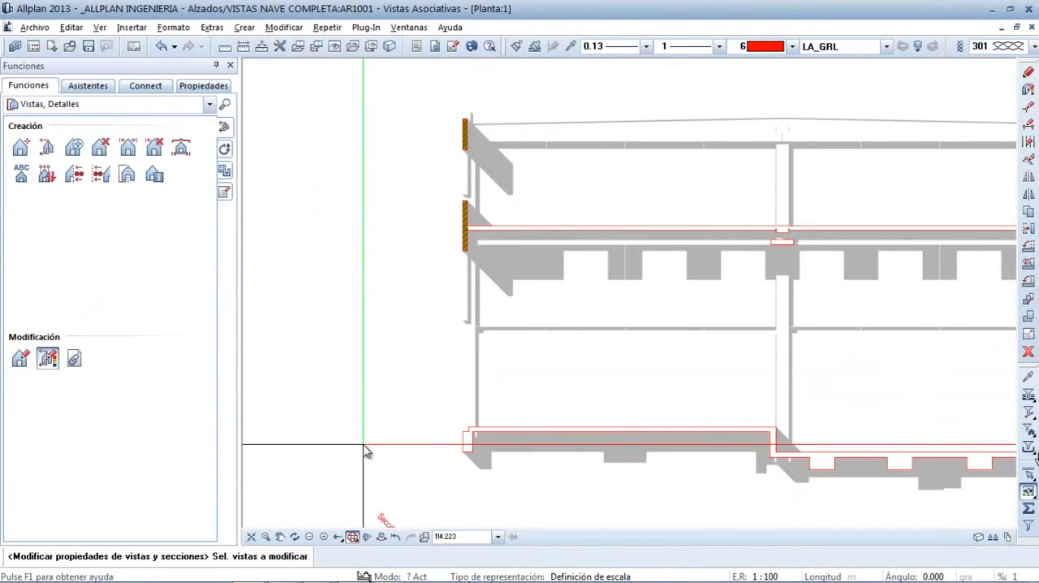
Turn off Considerar luz in the longitudinal section's hidden-line definition and apply the change
click(454, 393)
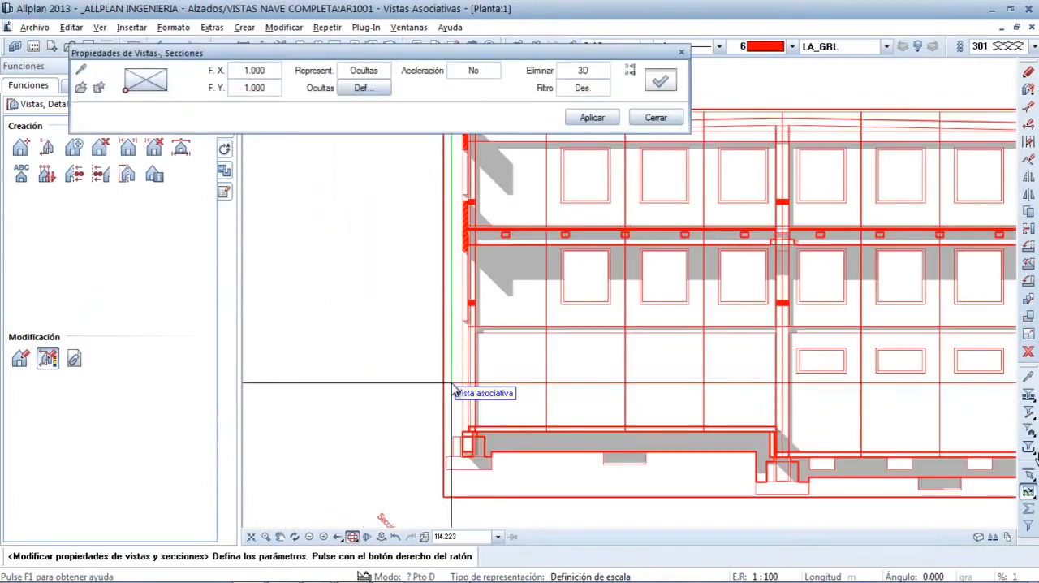
click(363, 87)
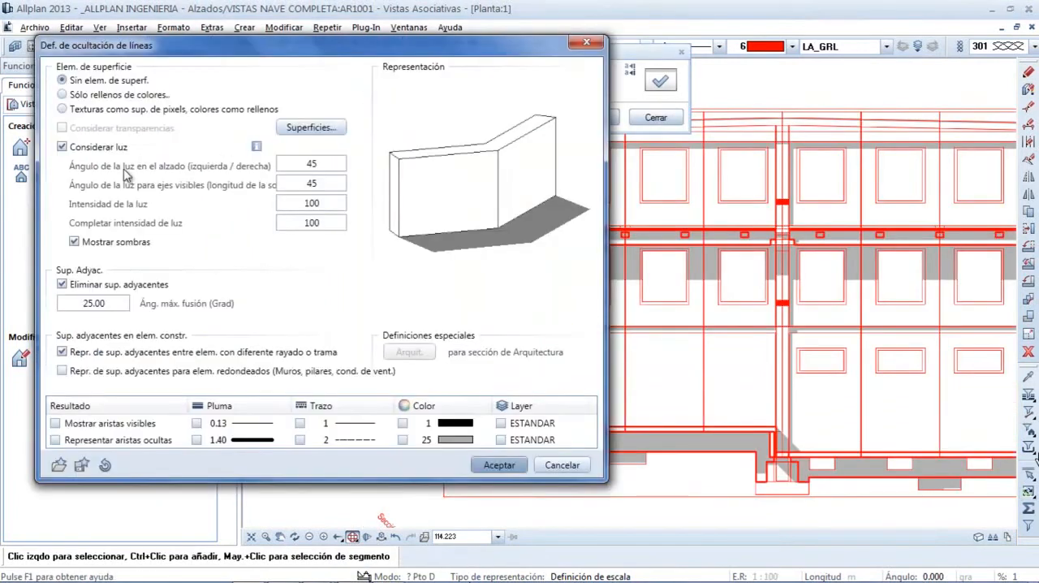
click(63, 149)
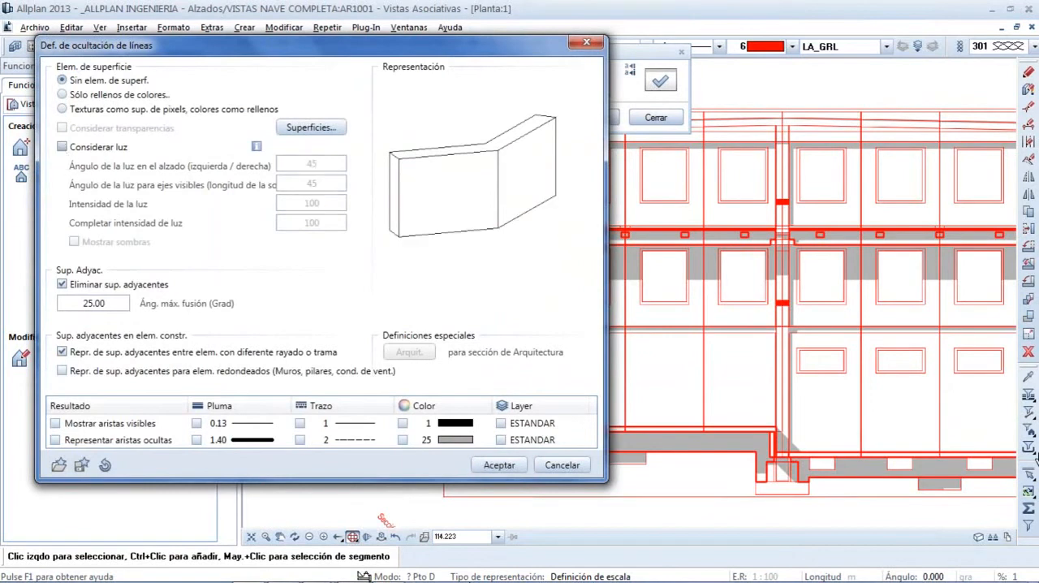
click(492, 468)
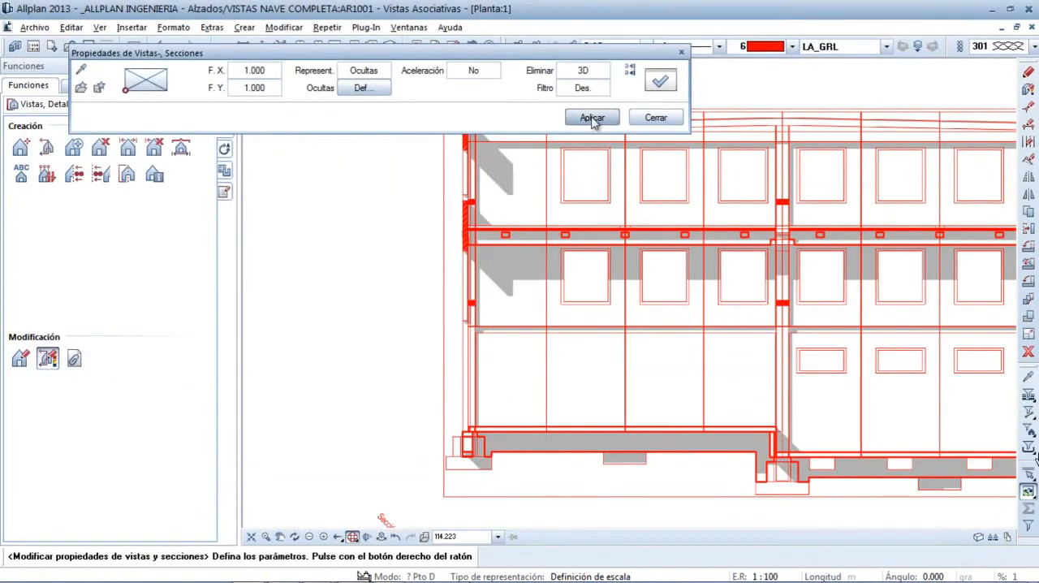
click(592, 118)
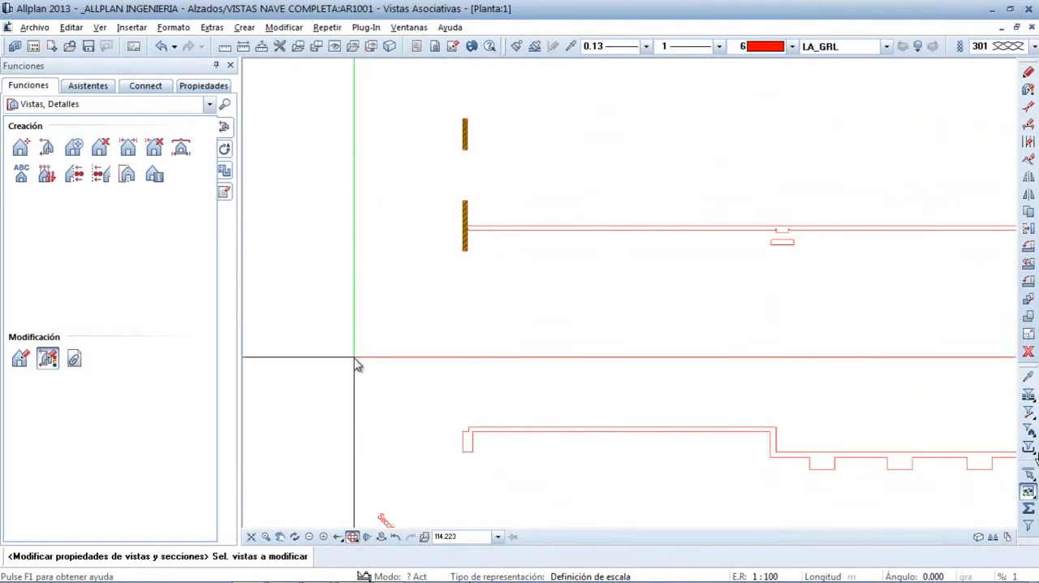
Activate Relleno 106 for the cut 3D solids in the longitudinal section's section definition and apply it
click(450, 320)
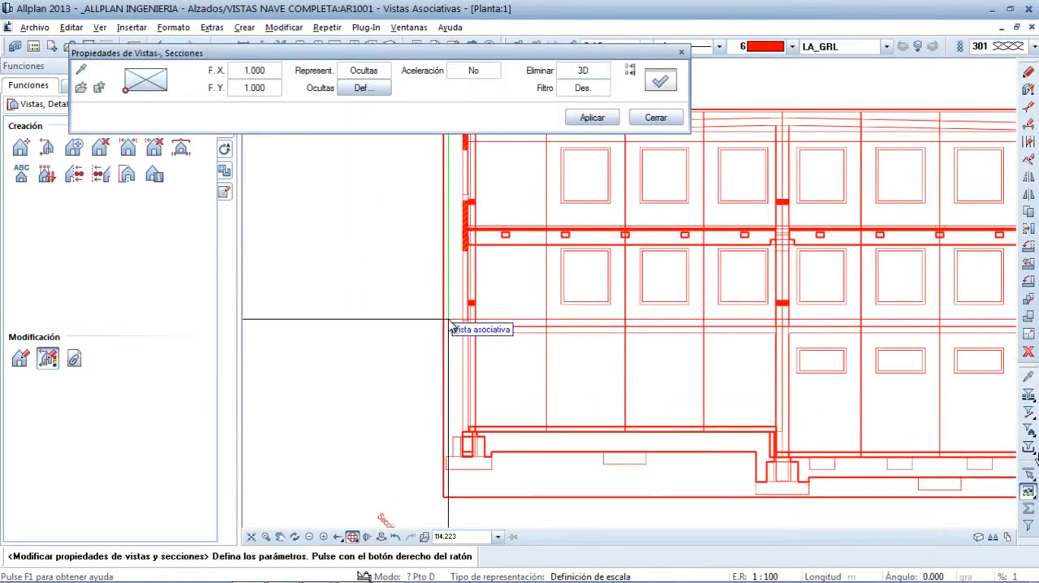
click(657, 84)
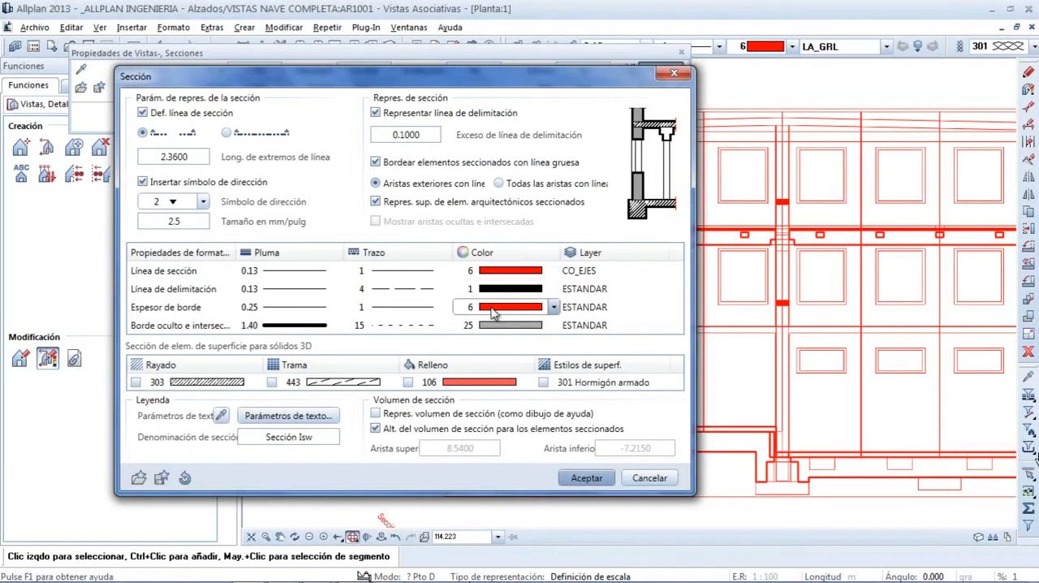
click(407, 382)
click(528, 384)
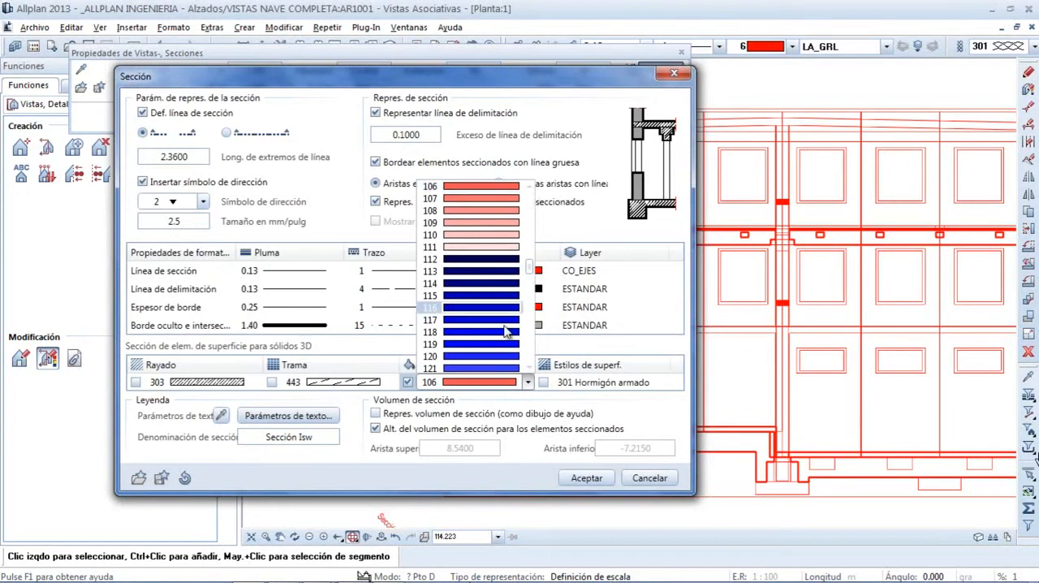
click(486, 385)
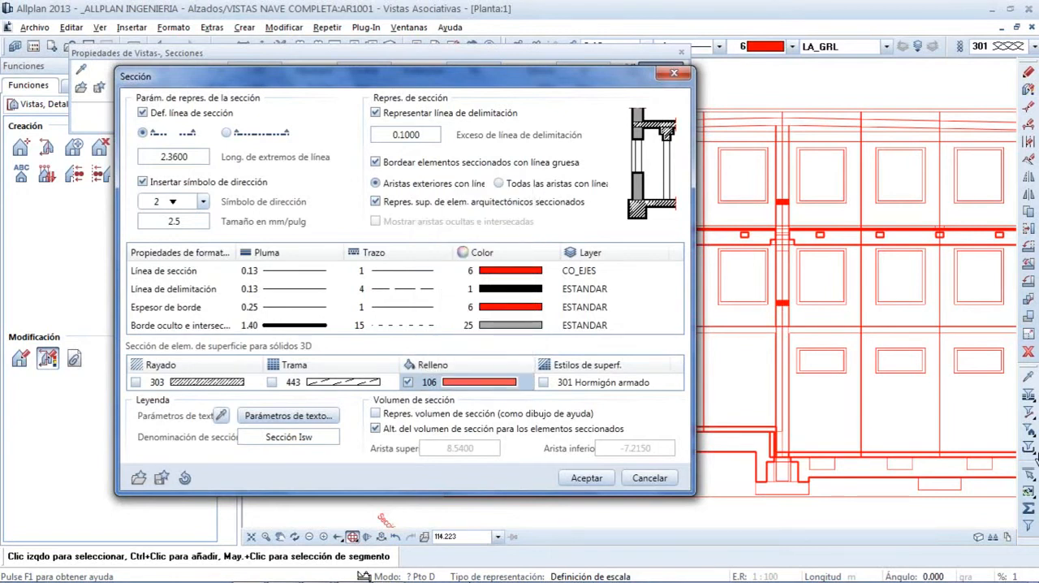
click(581, 479)
click(592, 120)
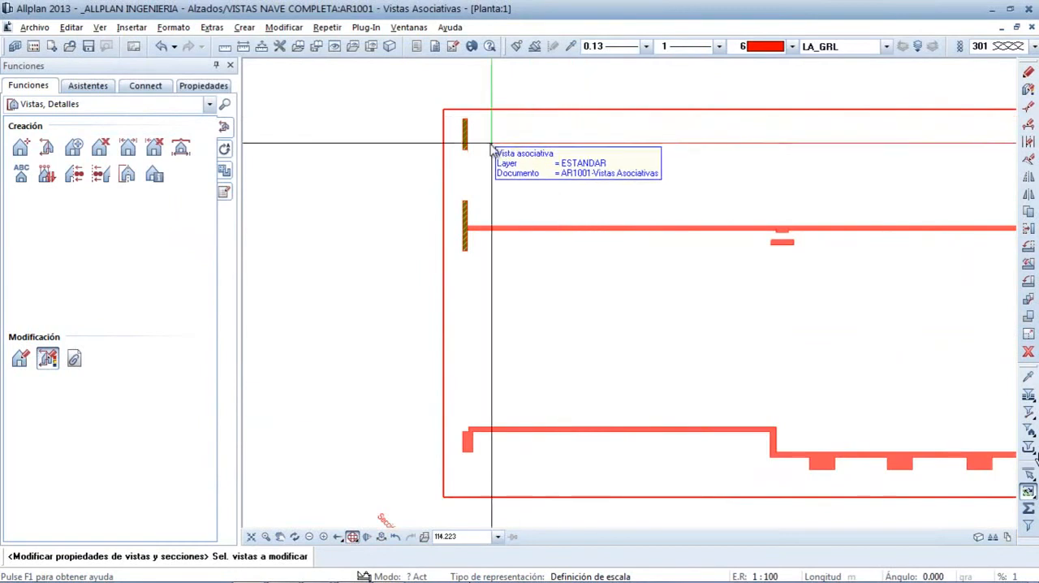
Turn on Mostrar aristas visibles and Considerar luz in the longitudinal section's hidden-line definition and apply the changes
click(448, 151)
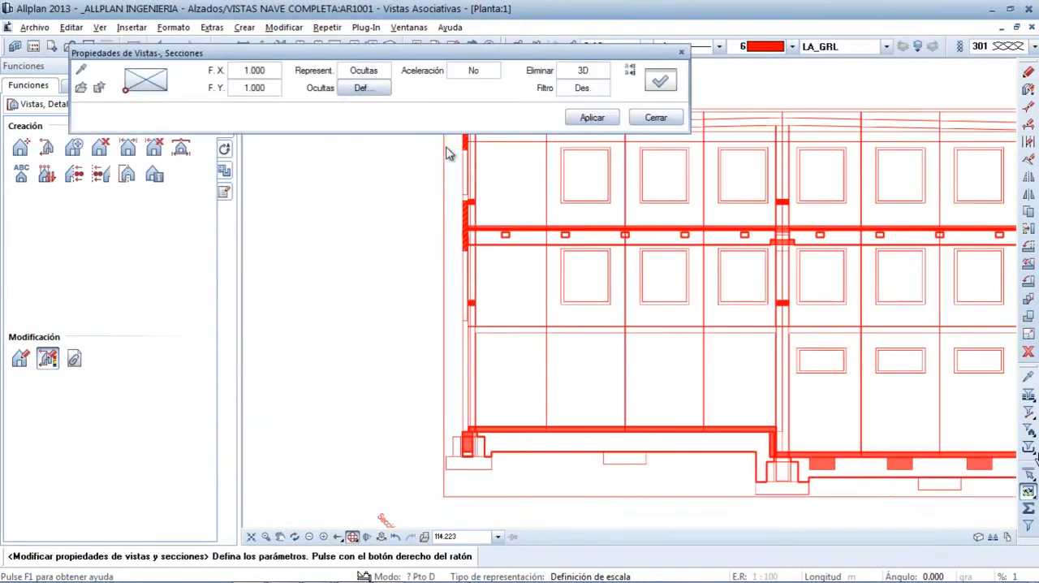
click(365, 91)
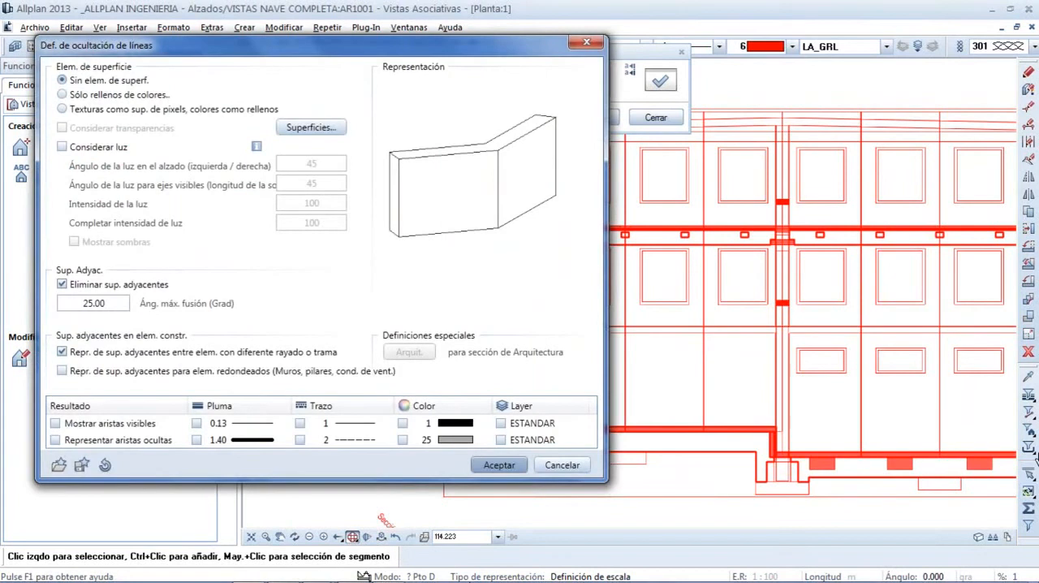
click(55, 423)
click(62, 147)
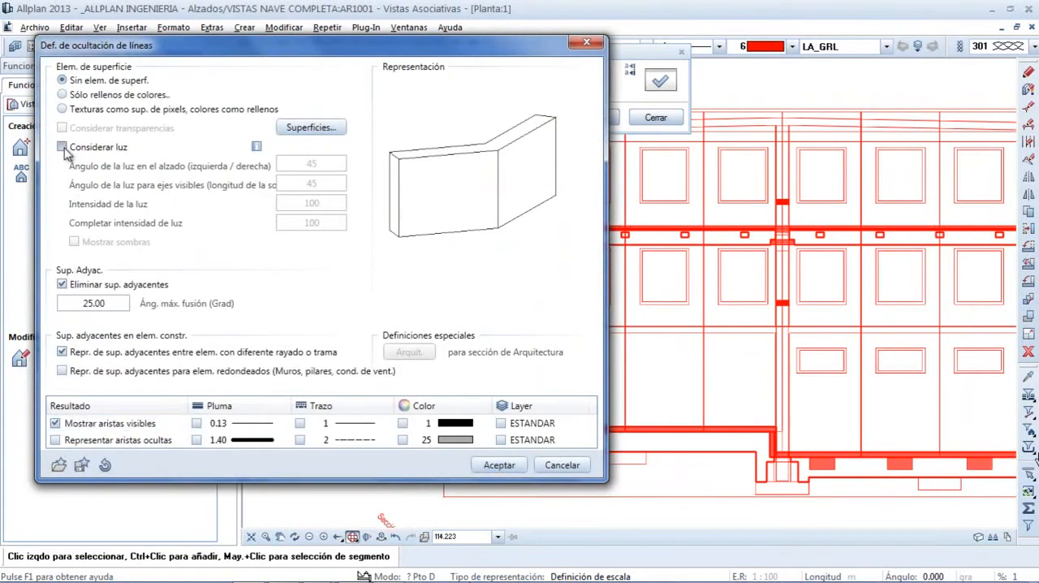
click(508, 469)
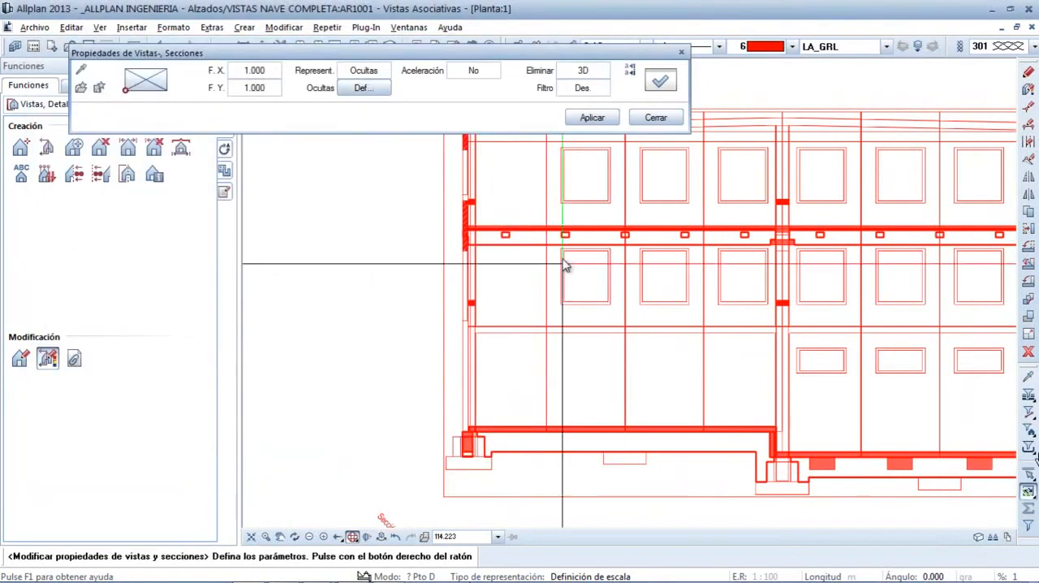
click(583, 119)
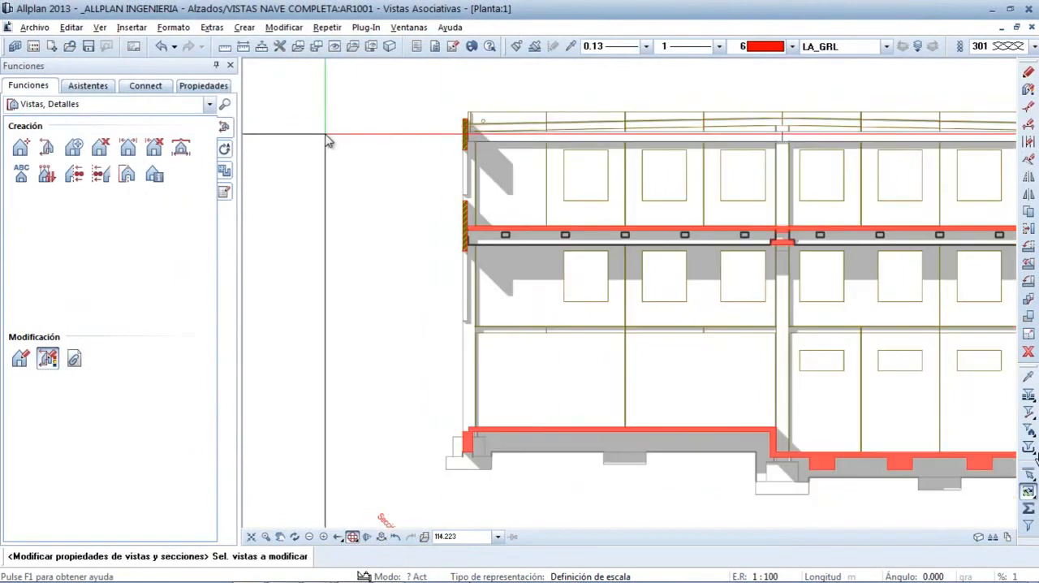
key(Escape)
In the second isometric section's hidden-line definition, set the colour of the visible edges to 27
scroll(394, 355, down, 2)
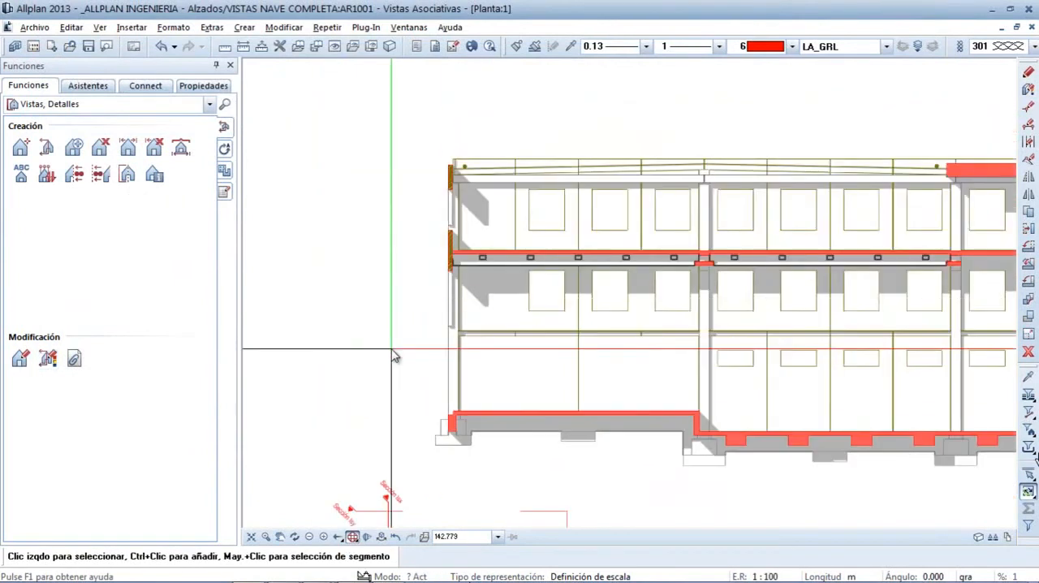
middle_drag(692, 401, 588, 290)
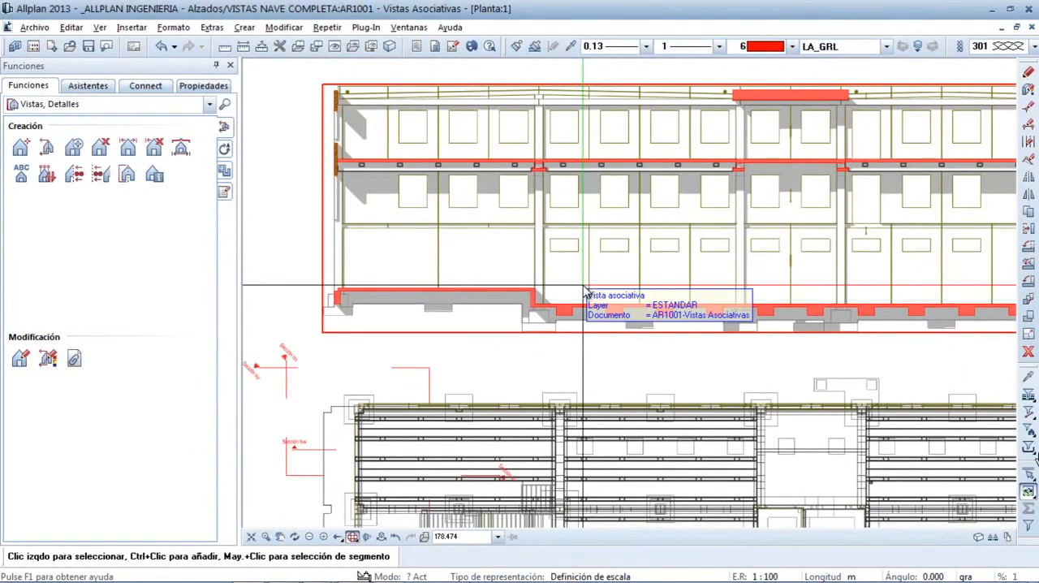
click(251, 538)
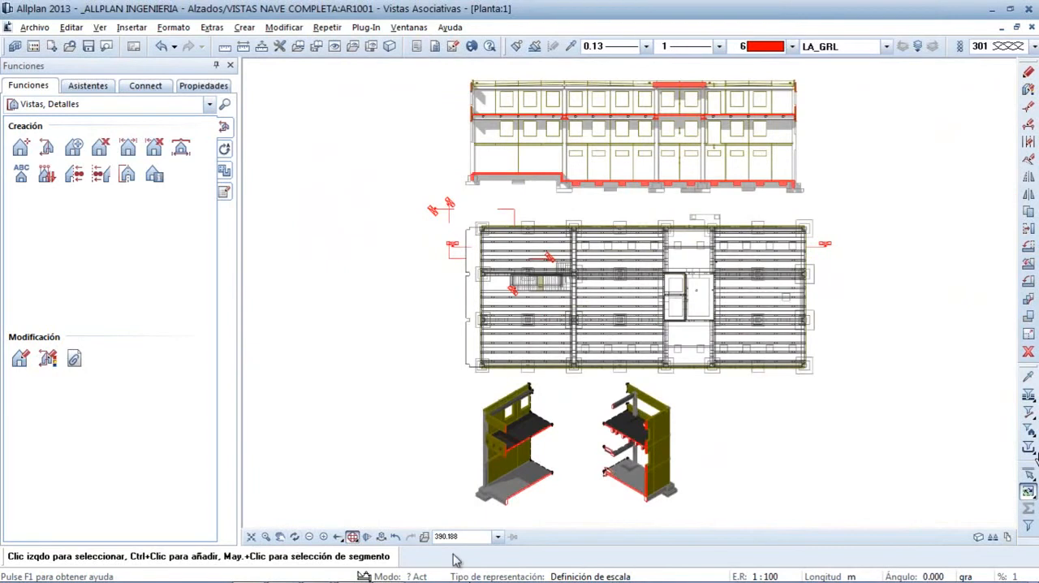
middle_drag(714, 526, 440, 360)
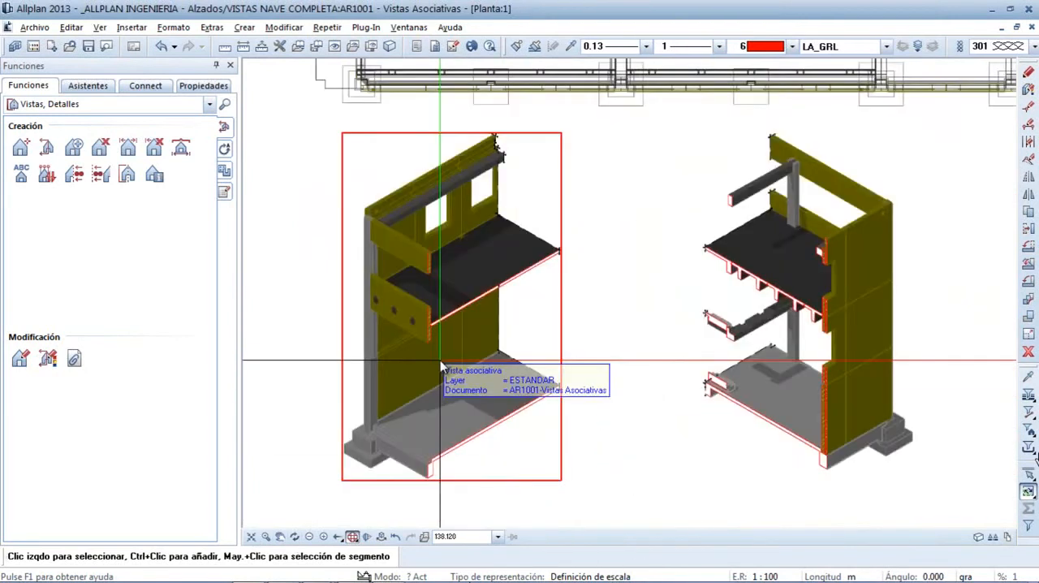
double_click(721, 463)
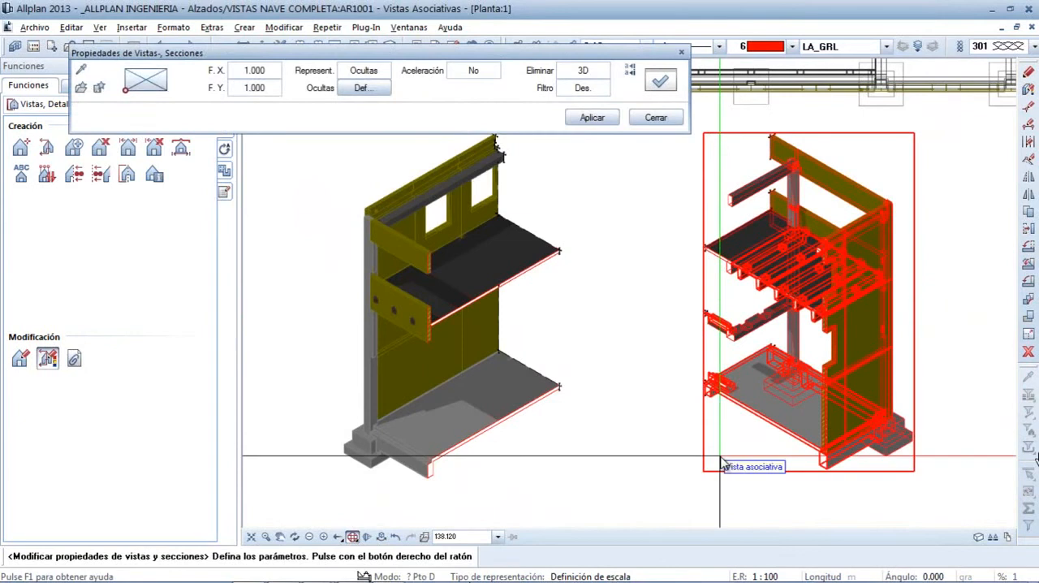
click(362, 89)
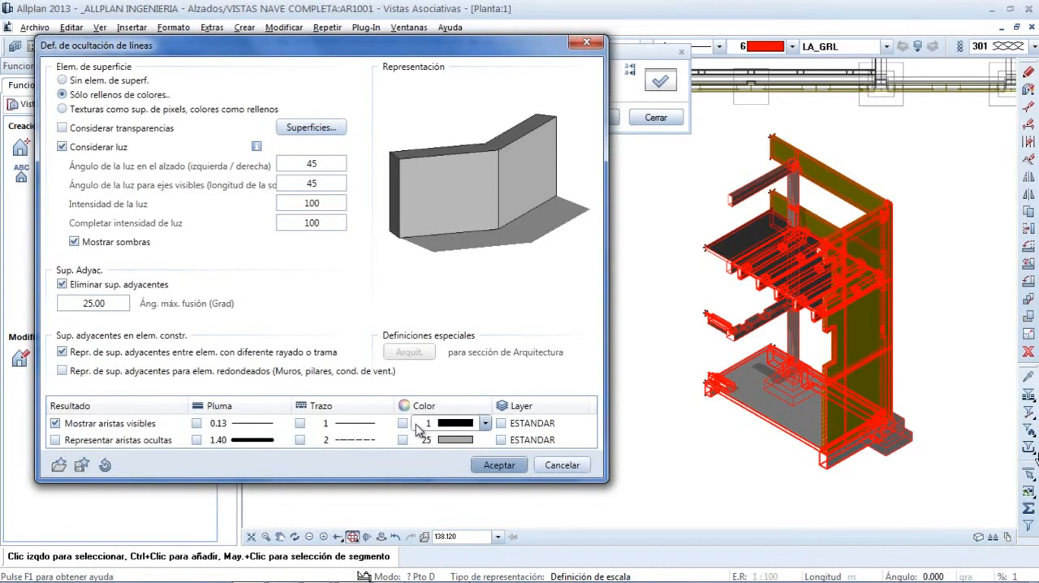
click(485, 425)
scroll(486, 425, down, 1)
click(492, 409)
click(491, 408)
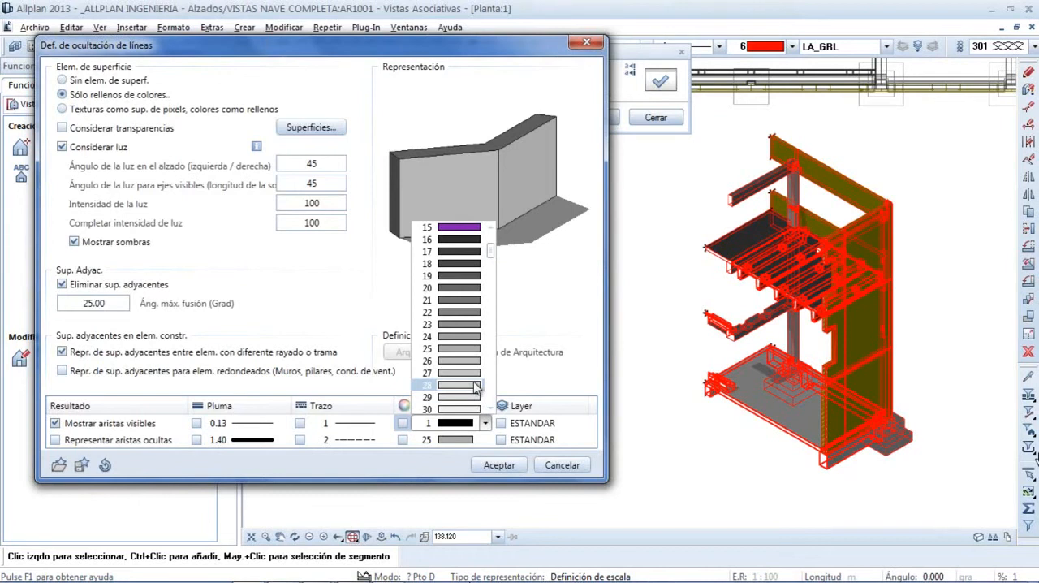
click(465, 375)
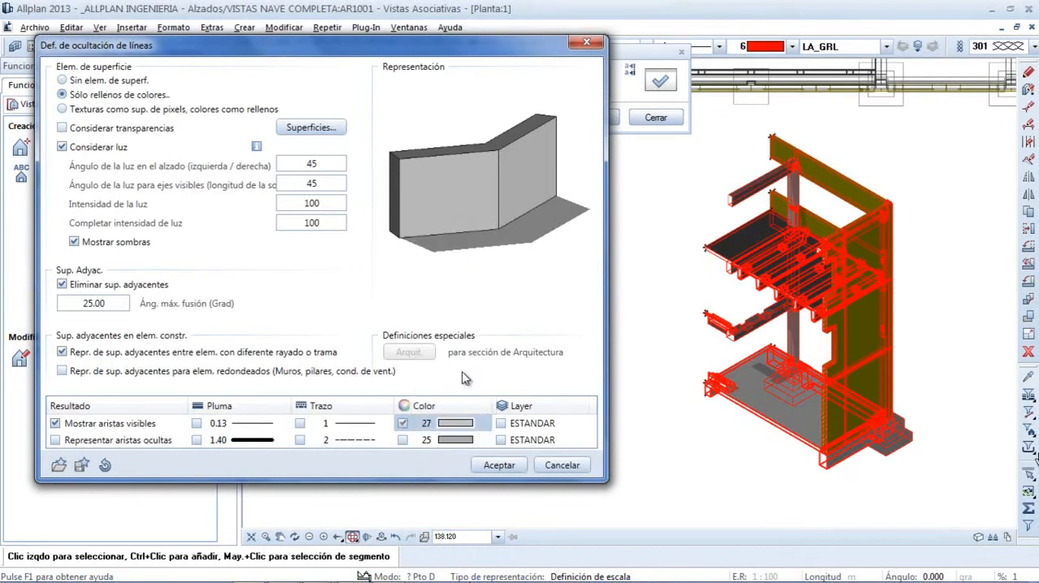
Set the second isometric section to Sin elem. de superf., turn off Considerar luz and apply the hidden-line definition
click(63, 80)
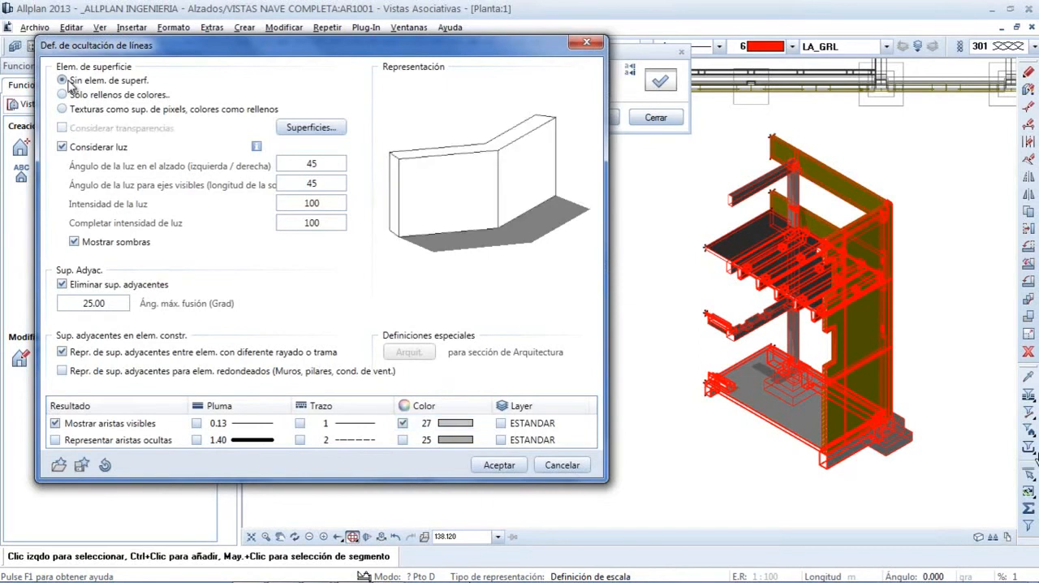
click(62, 147)
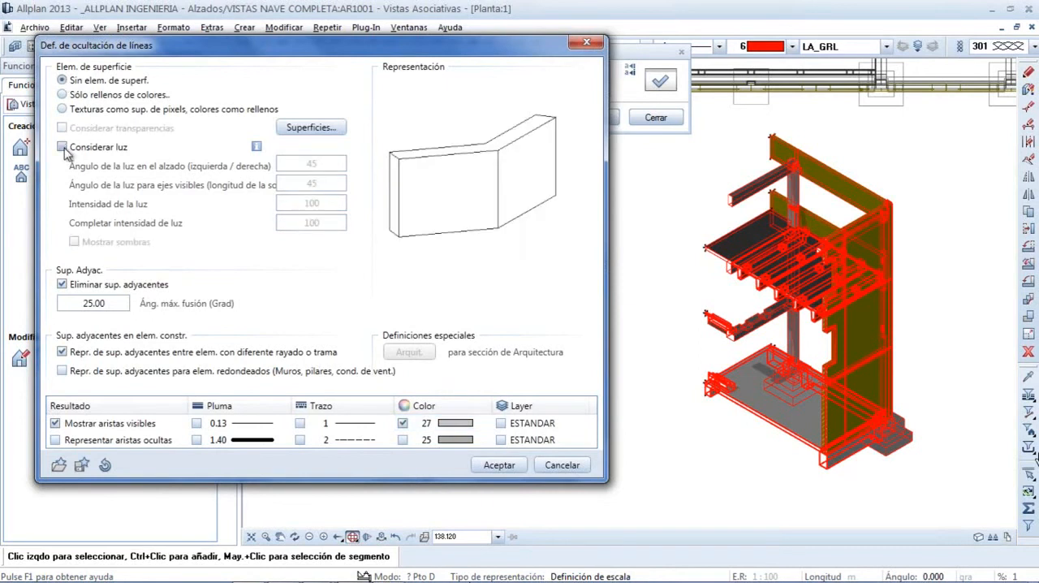
click(500, 464)
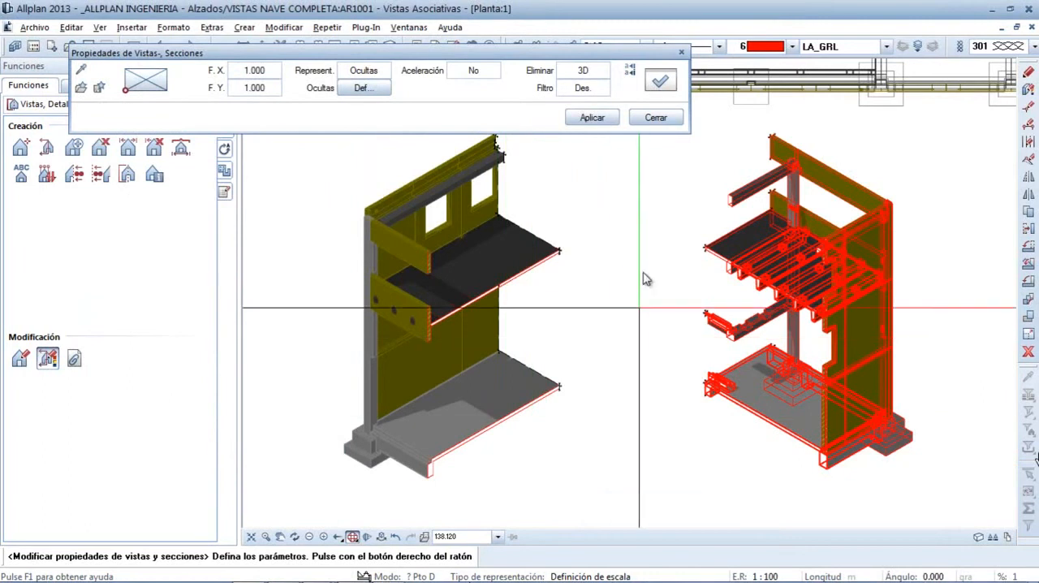
click(593, 118)
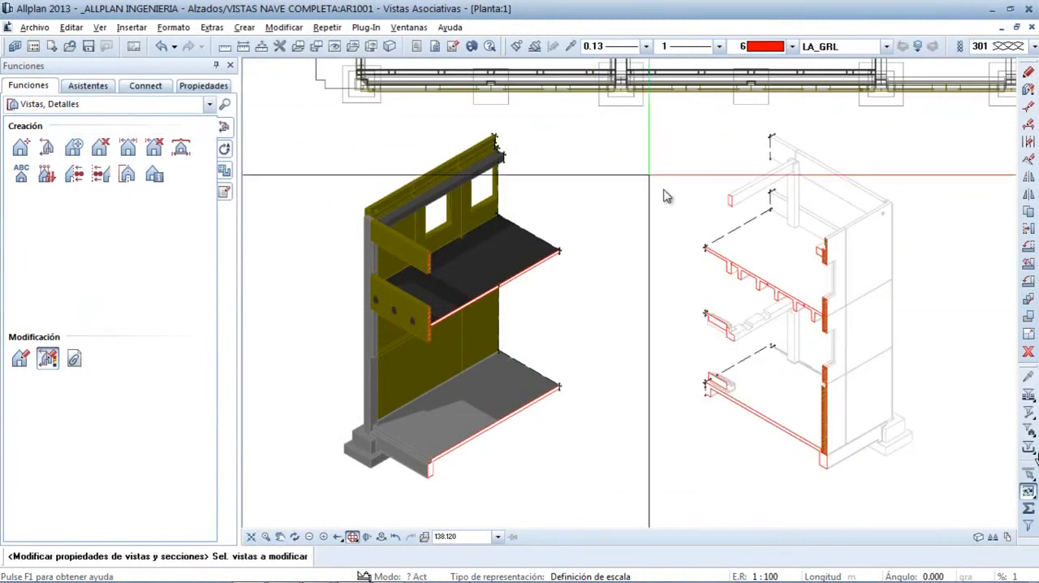
Turn off Representar línea de delimitación and activate Relleno 106 in the second isometric section's definition, and apply the changes
drag(930, 426, 861, 377)
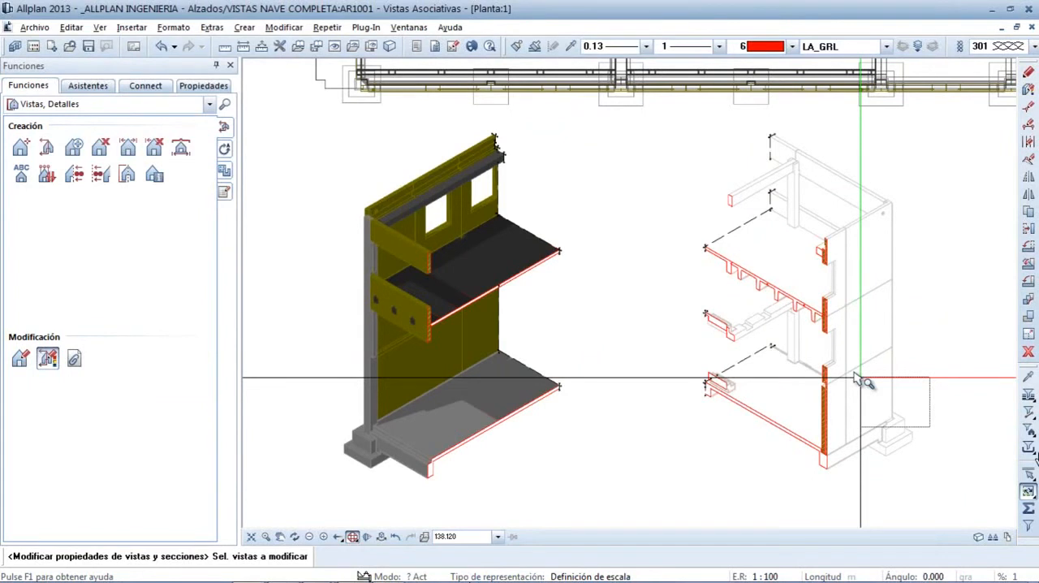
drag(861, 377, 668, 233)
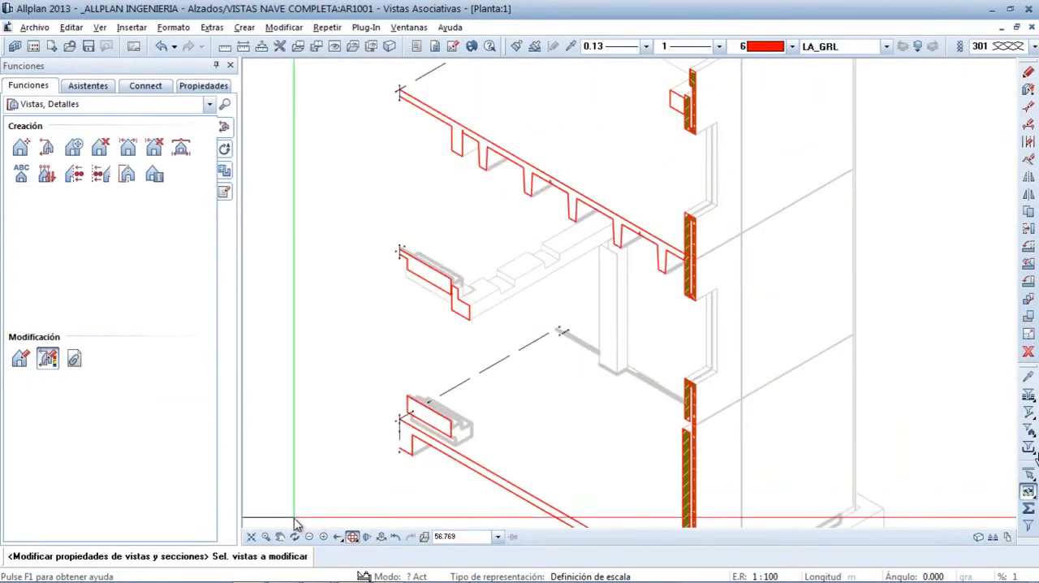
scroll(319, 457, down, 2)
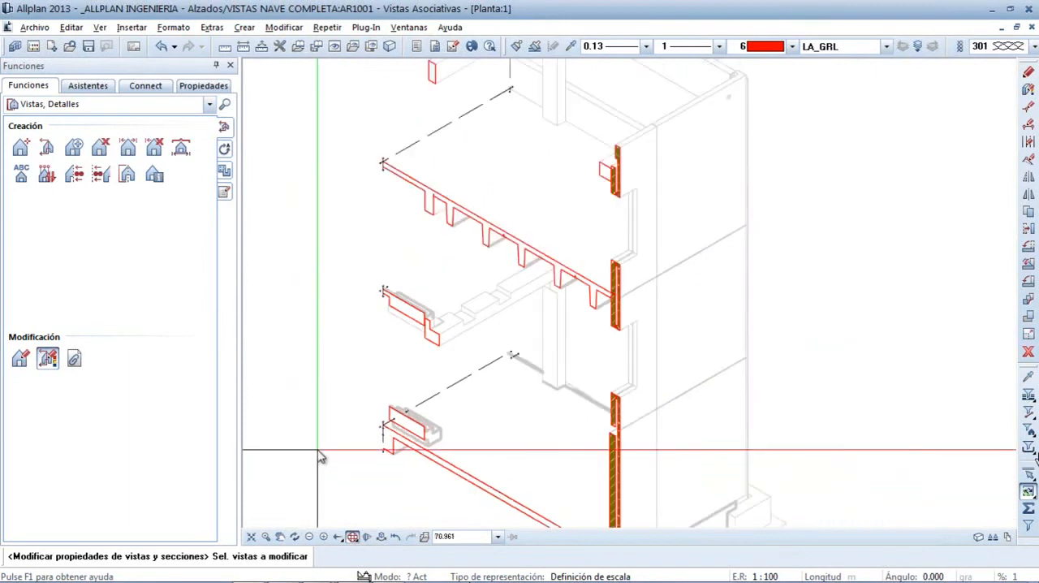
scroll(319, 456, down, 1)
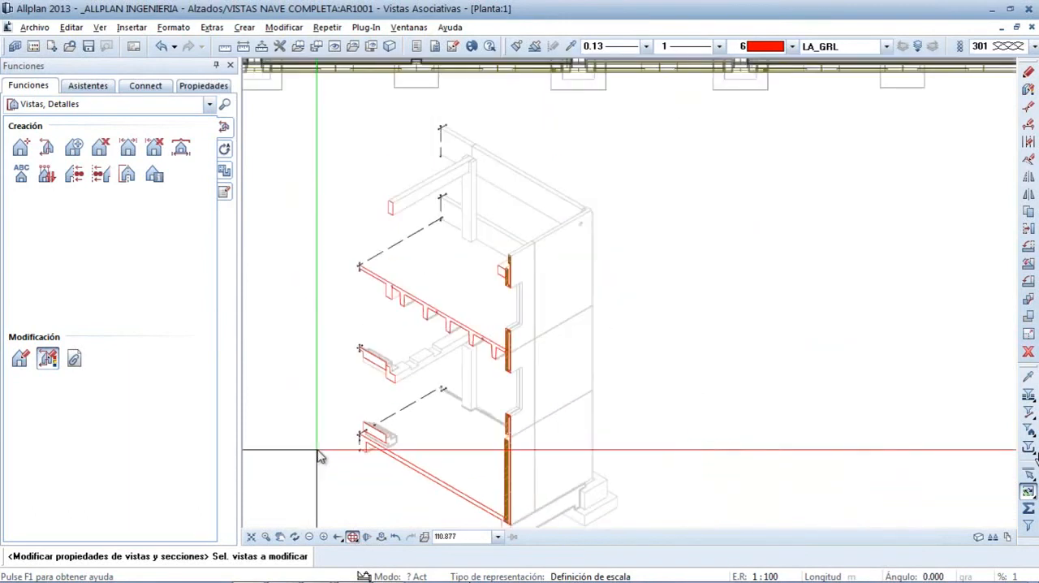
click(371, 317)
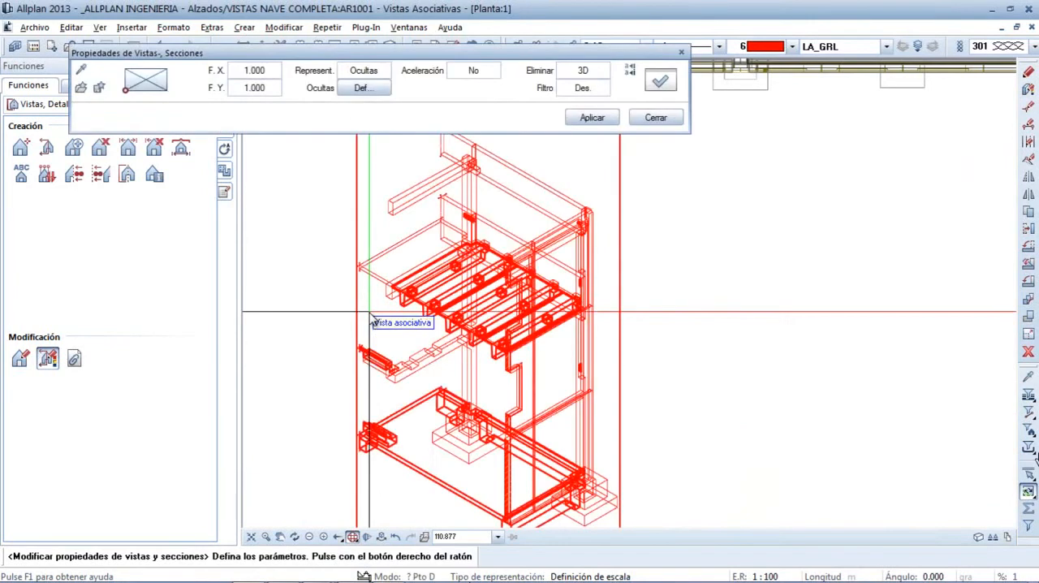
click(661, 83)
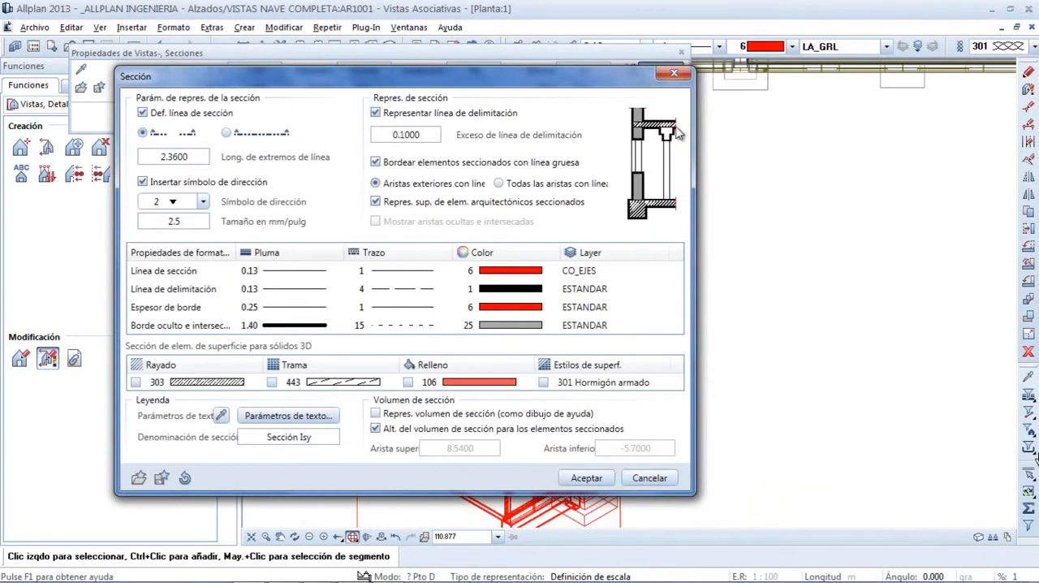
click(375, 113)
click(587, 478)
click(593, 117)
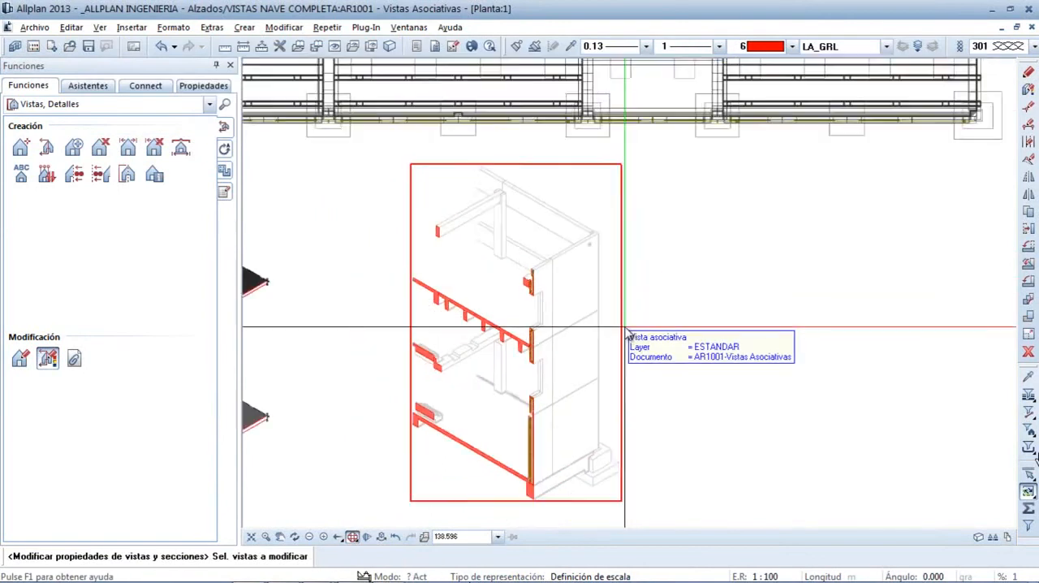
scroll(626, 336, down, 2)
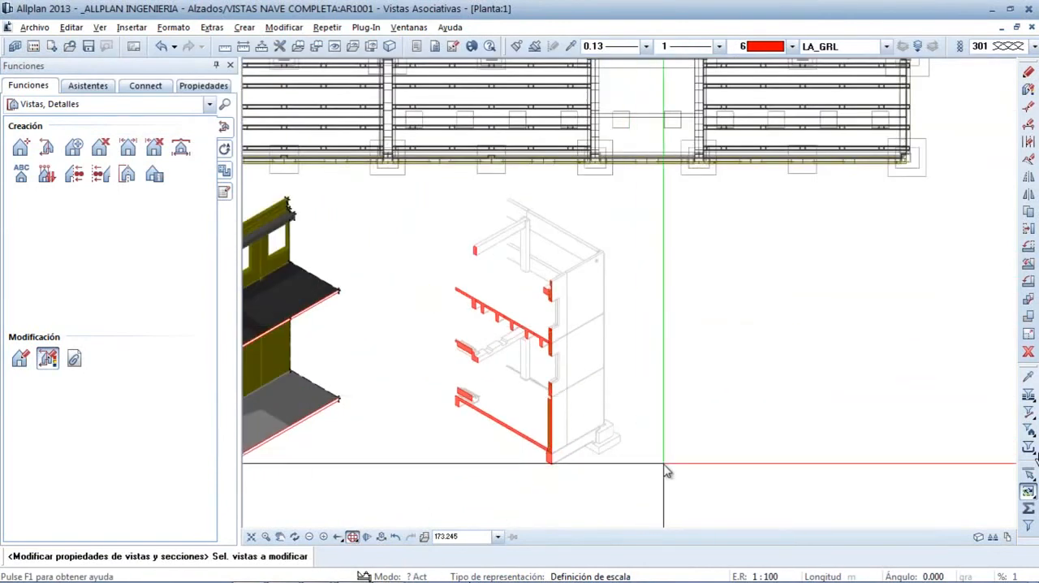
scroll(666, 471, up, 1)
key(Escape)
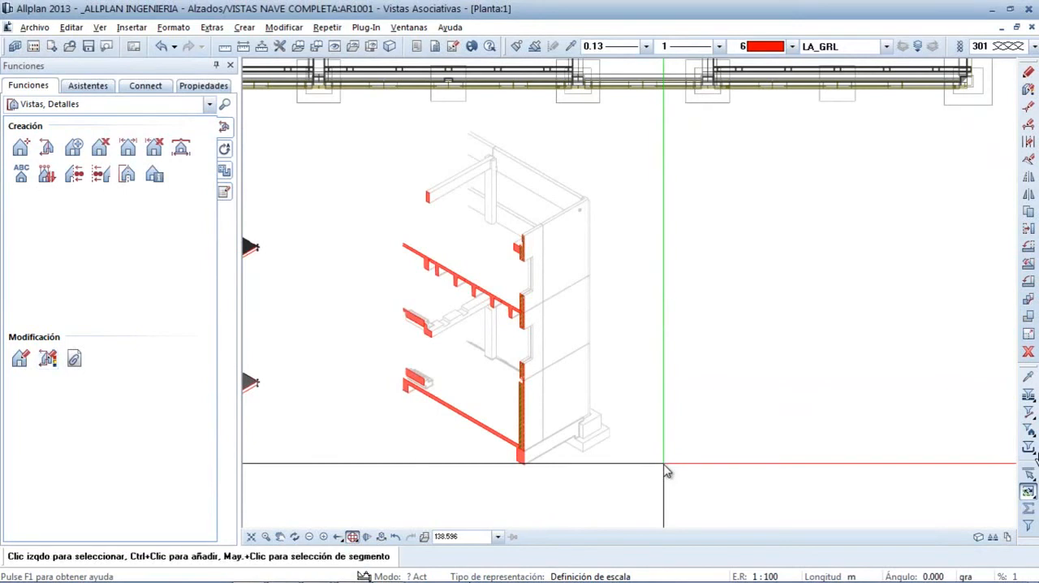
Adopt the display parameters of the second isometric section for the first isometric section and apply them
middle_drag(397, 419, 789, 394)
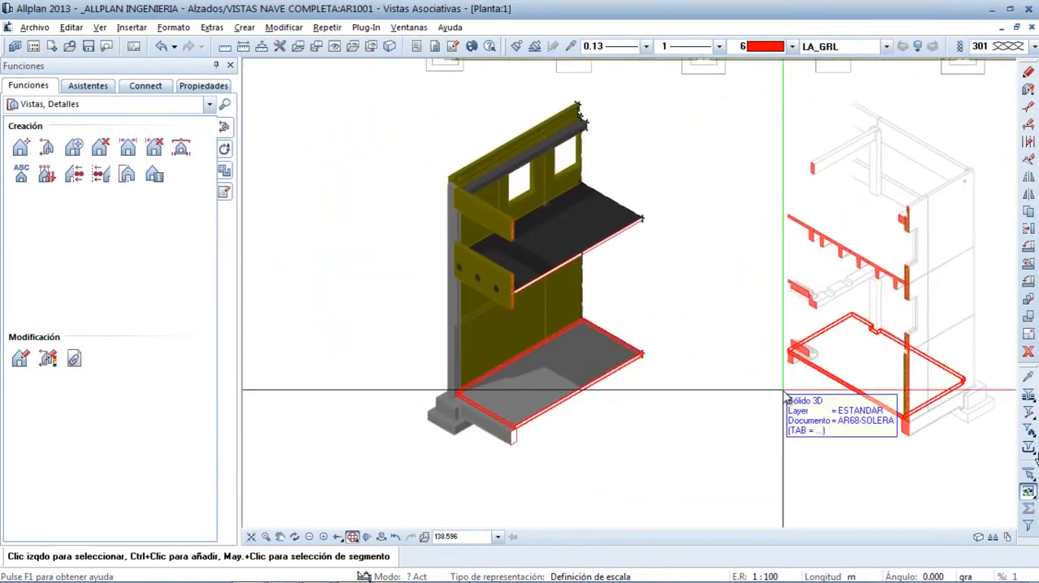
double_click(651, 334)
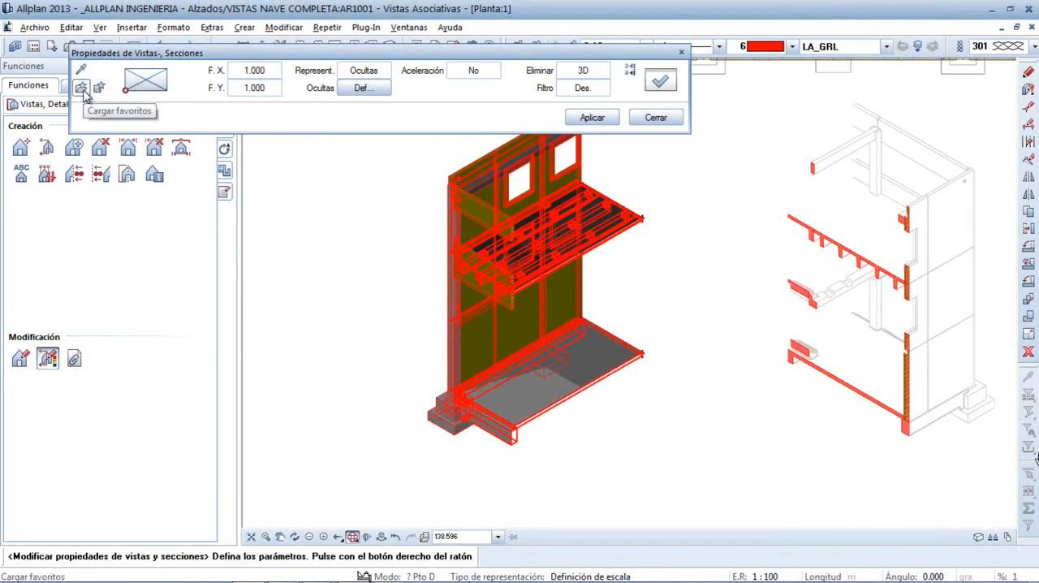
click(81, 72)
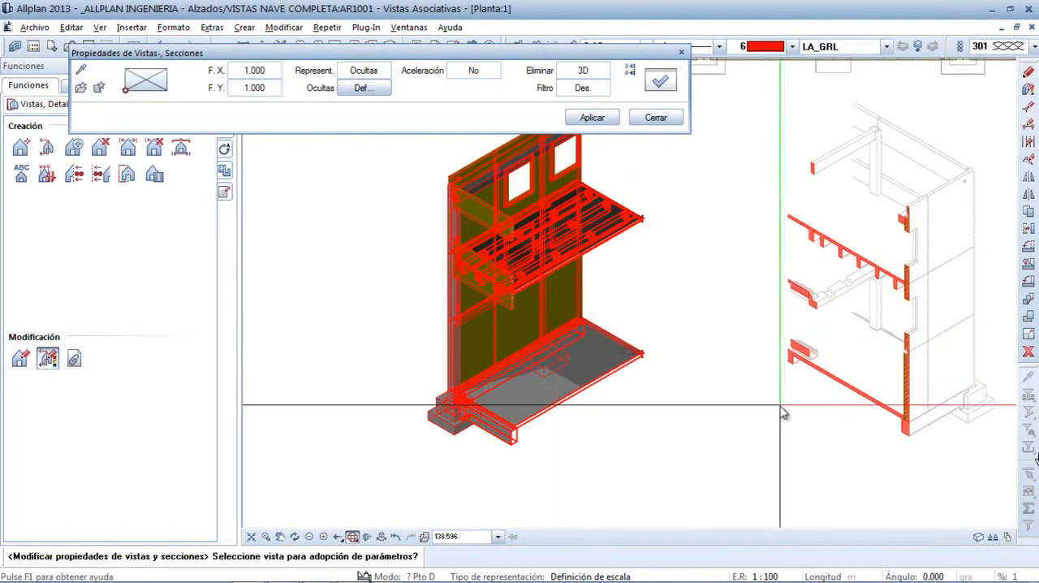
click(786, 416)
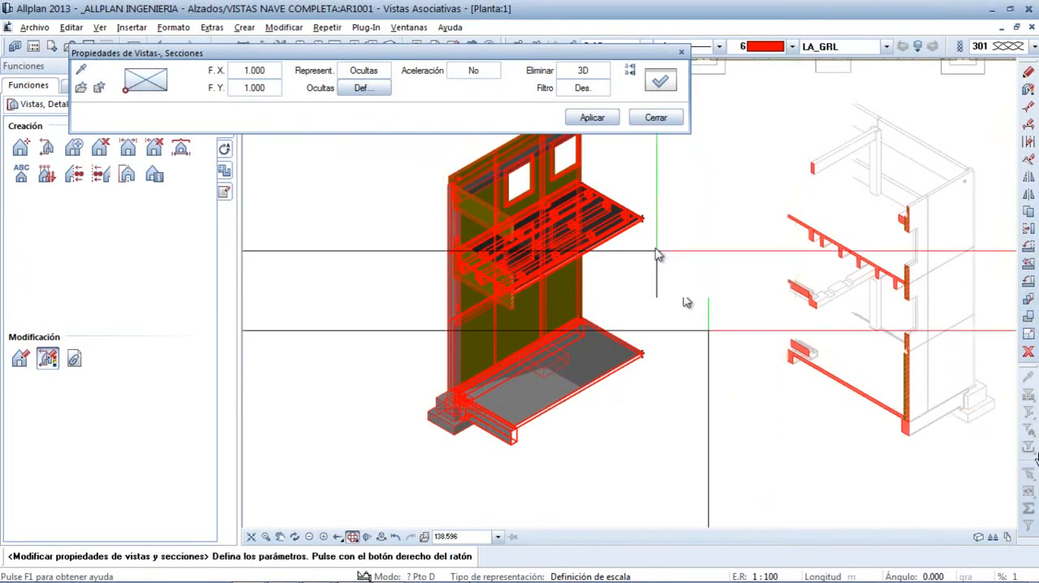
click(585, 122)
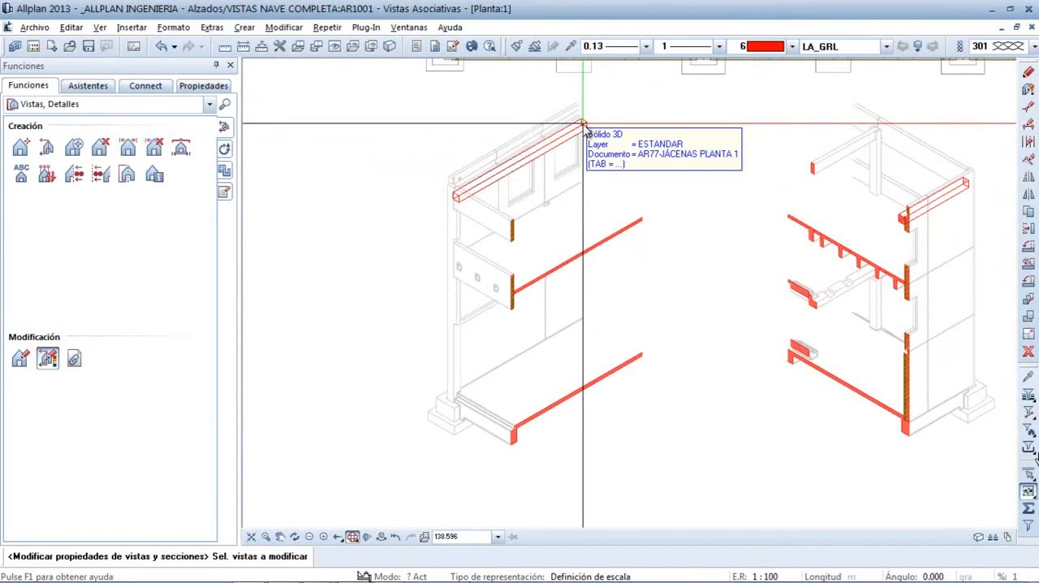
Turn on Considerar luz in the first isometric section's hidden-line definition and apply the changes
click(443, 148)
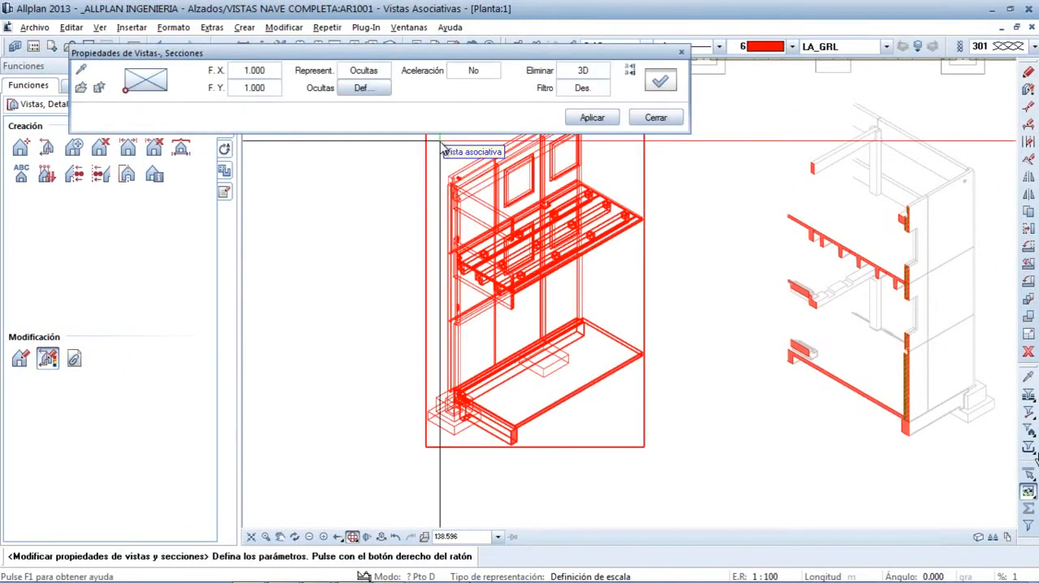
click(349, 91)
click(62, 147)
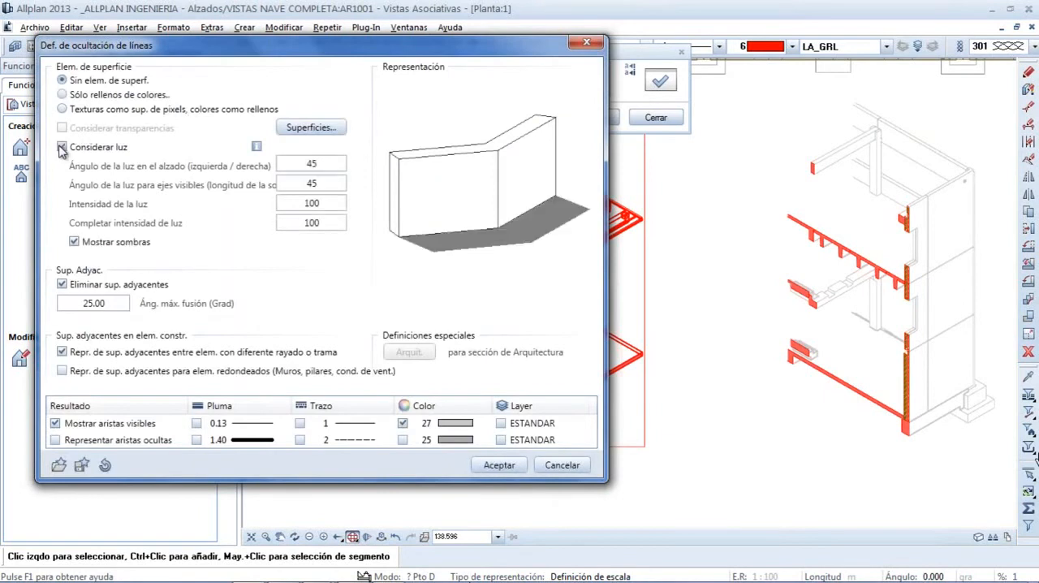
click(497, 465)
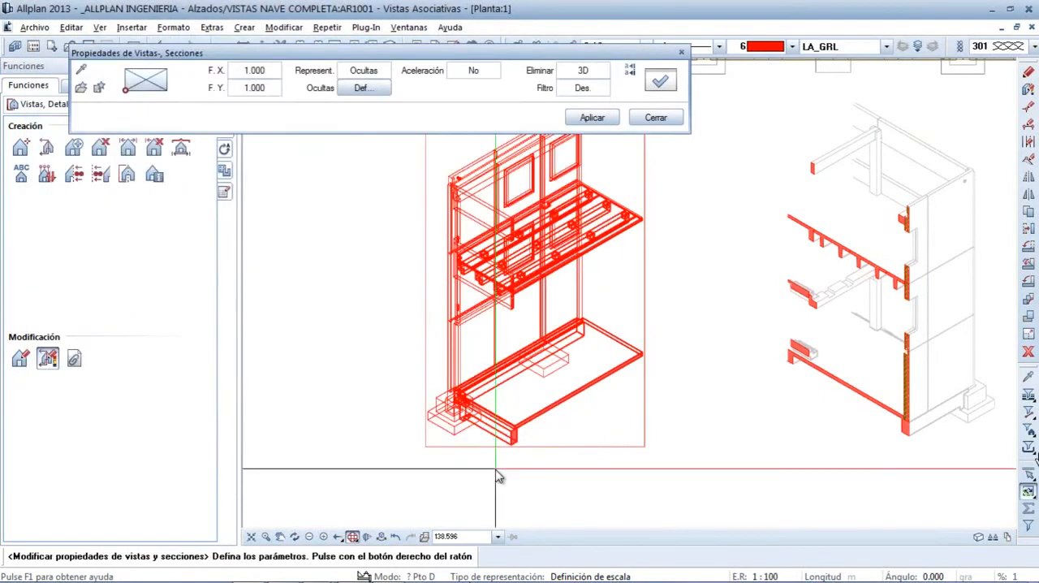
click(592, 116)
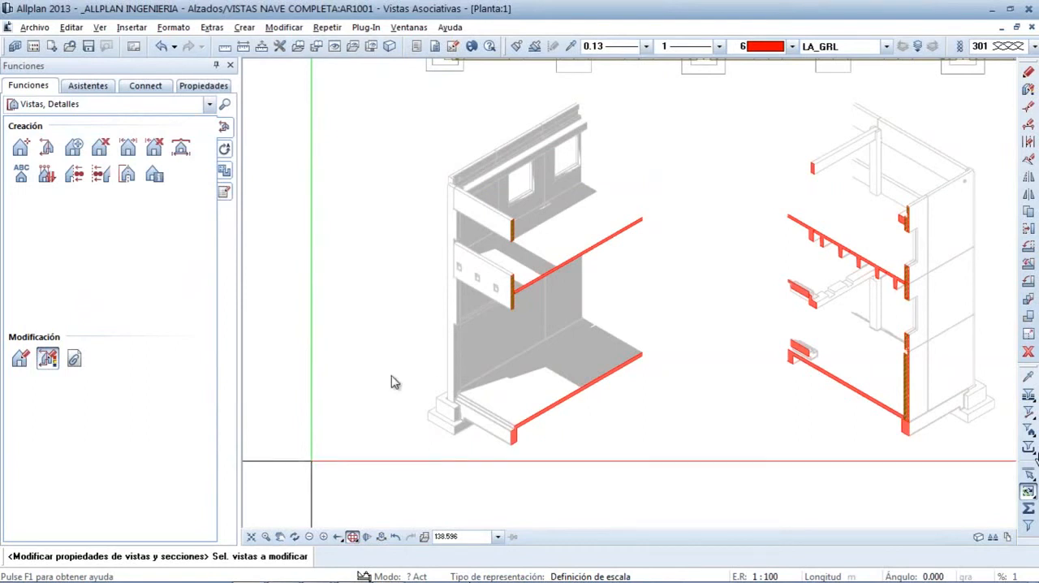
key(Escape)
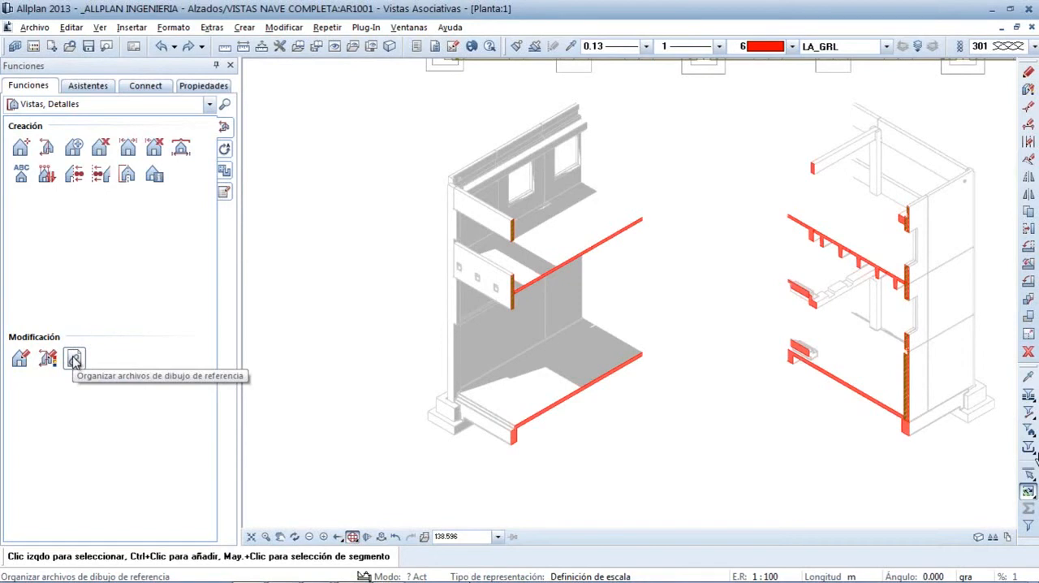
Deactivate reference drawing files 71 MURO DE FACHADA PLANTA 1 and 77 JÁCENAS PLANTA 1 for the associative views and apply the change
click(74, 359)
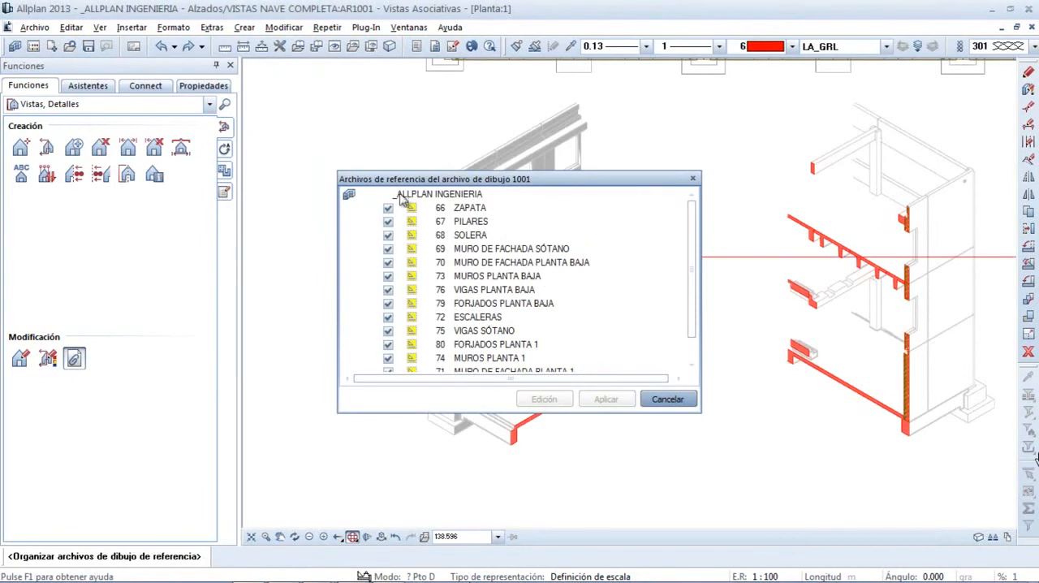
drag(430, 180, 125, 80)
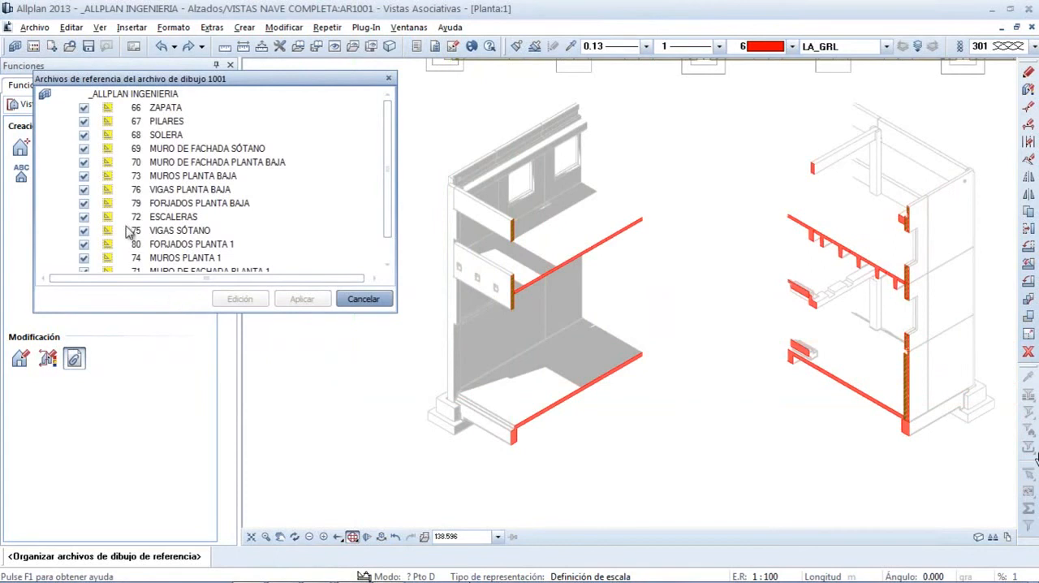
scroll(390, 230, down, 1)
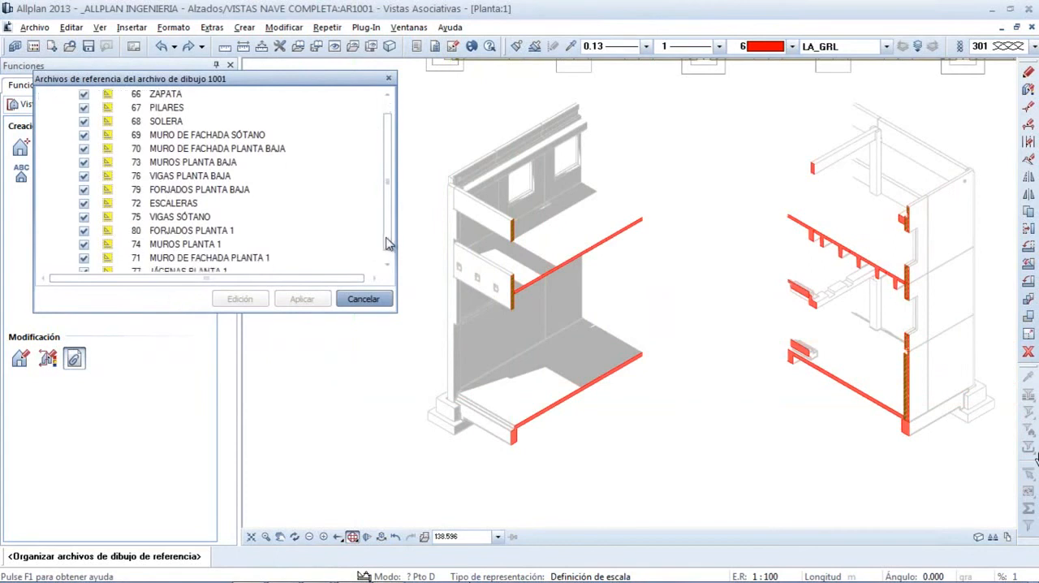
click(85, 258)
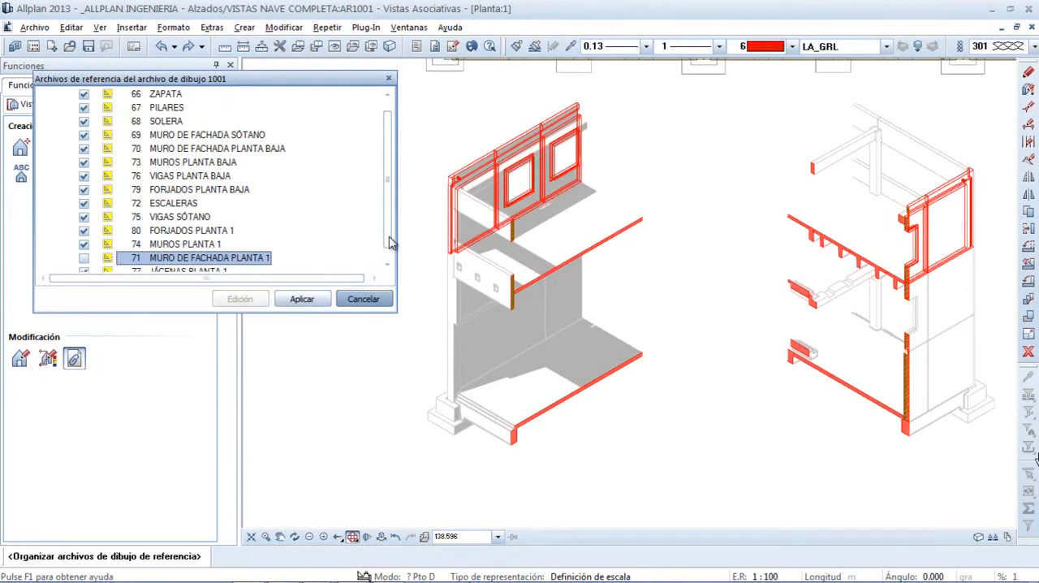
drag(387, 238, 388, 250)
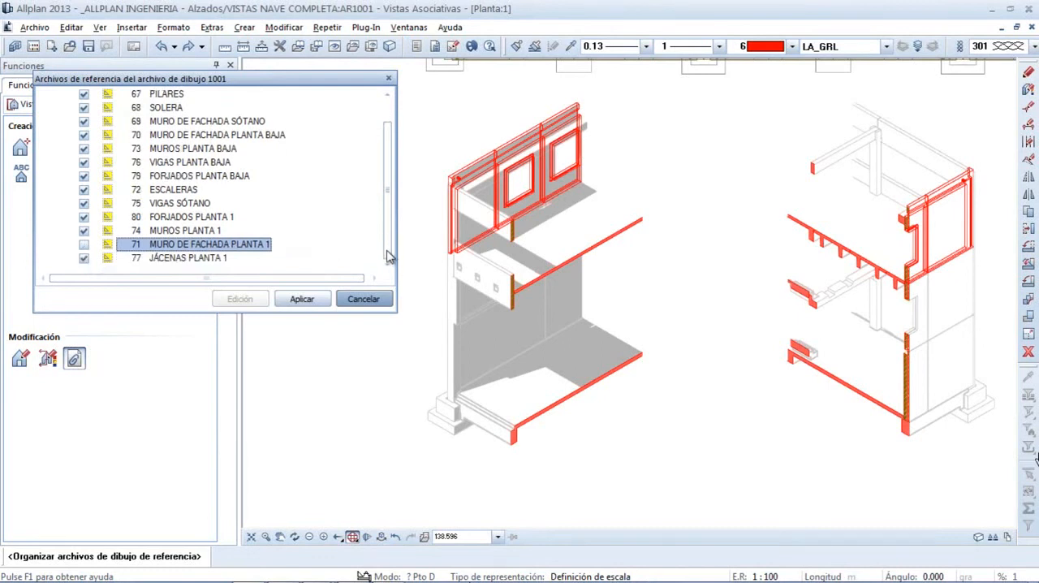
click(84, 258)
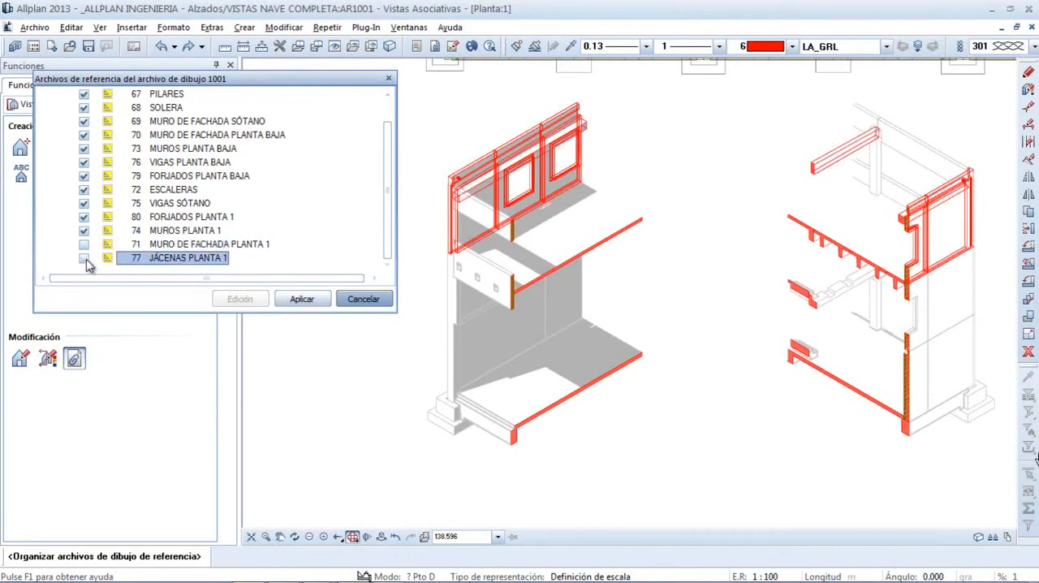
click(302, 298)
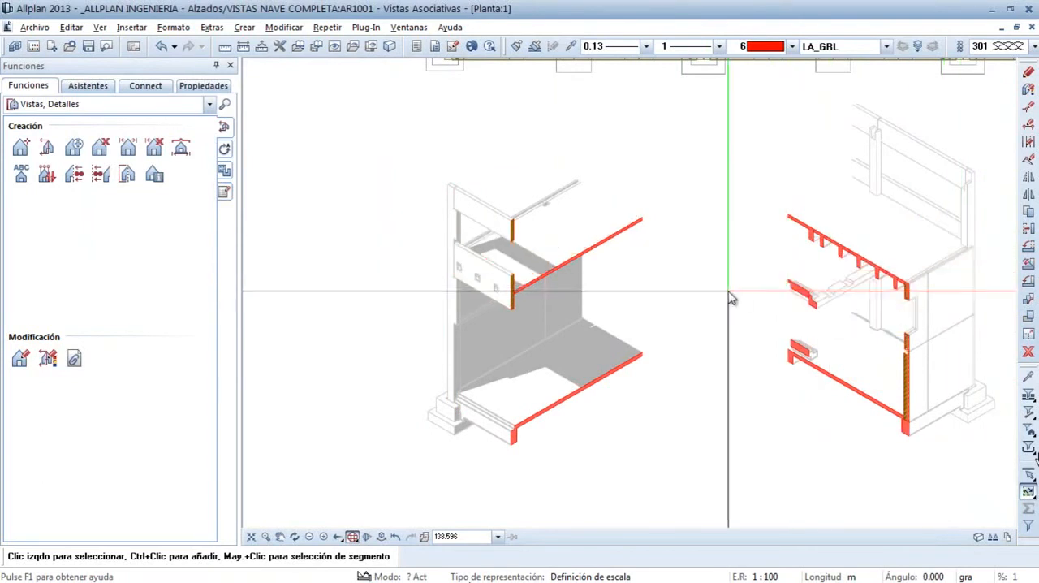
Undo the deactivation of reference drawing files 71 and 77, redo it to compare the sections, and undo it again
scroll(788, 248, up, 2)
middle_drag(789, 248, 561, 327)
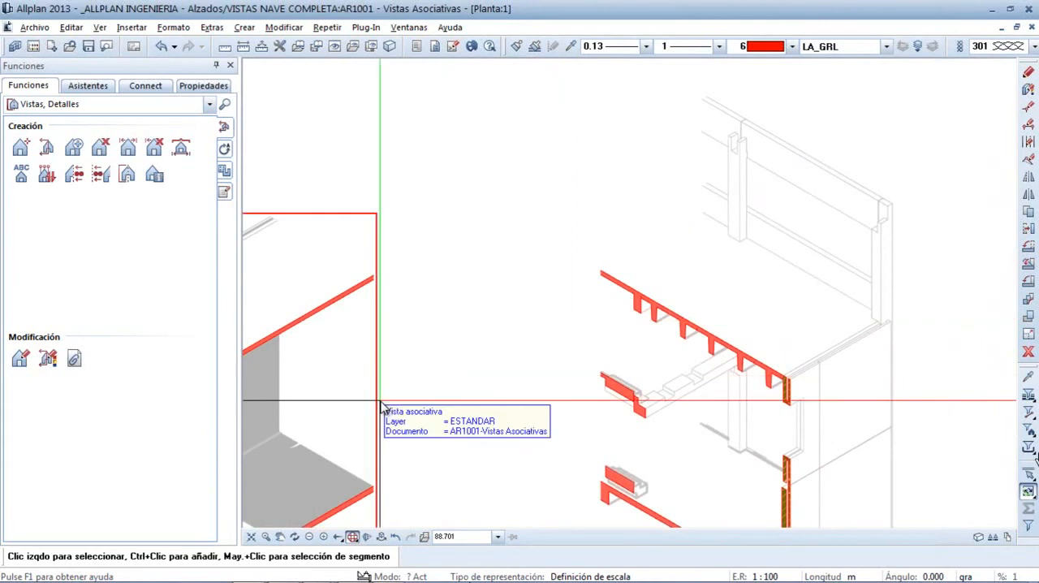
click(162, 47)
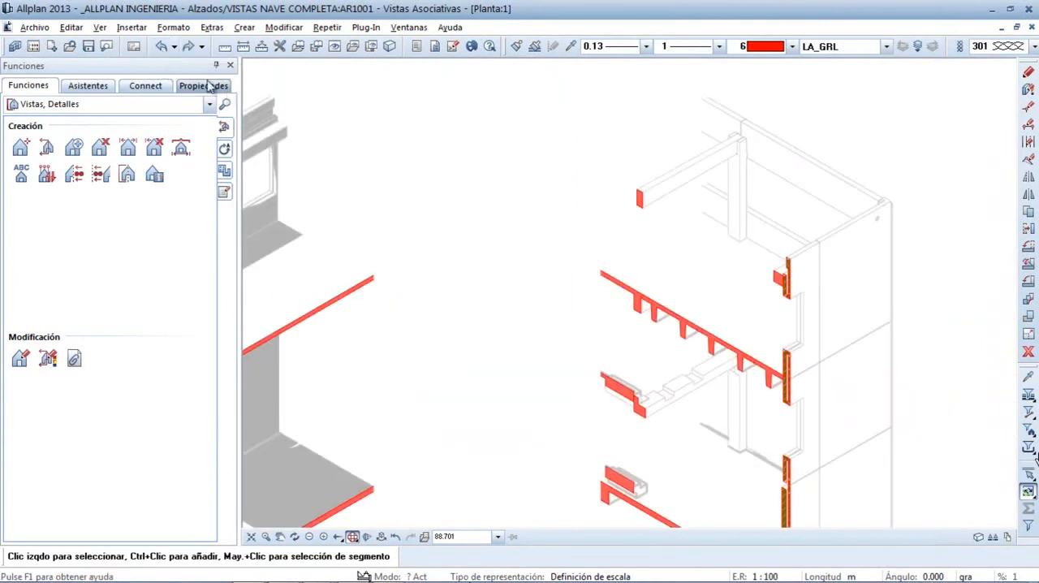
click(190, 47)
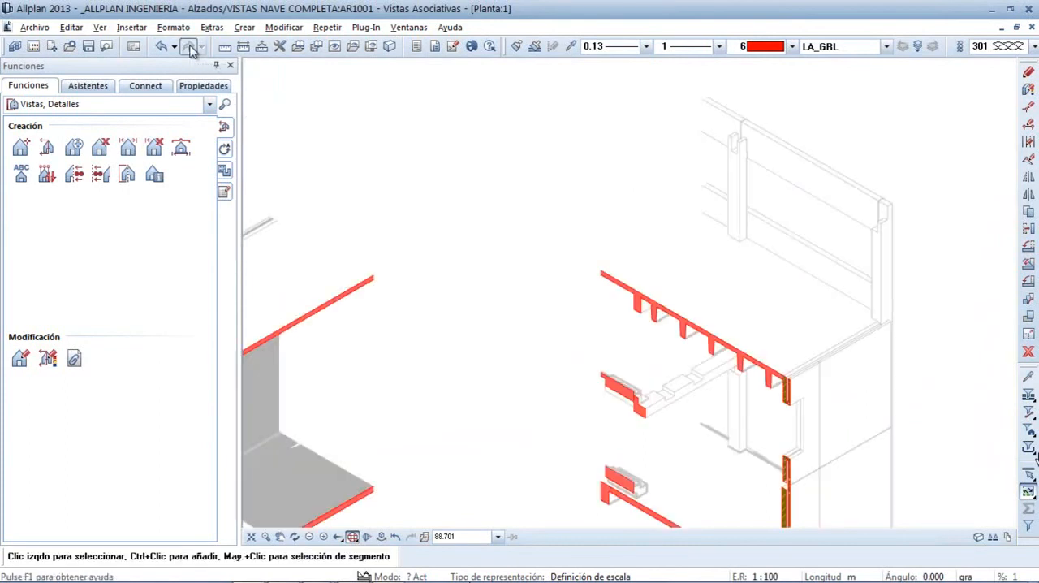
click(162, 46)
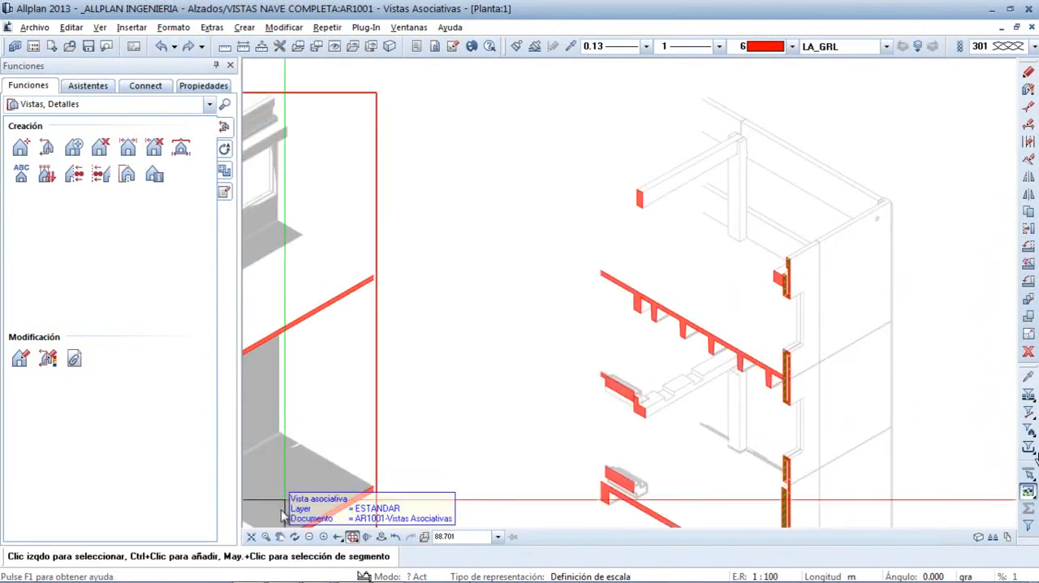
Show the whole building model in the drawing windows and switch from Allplan to the presentation
click(251, 537)
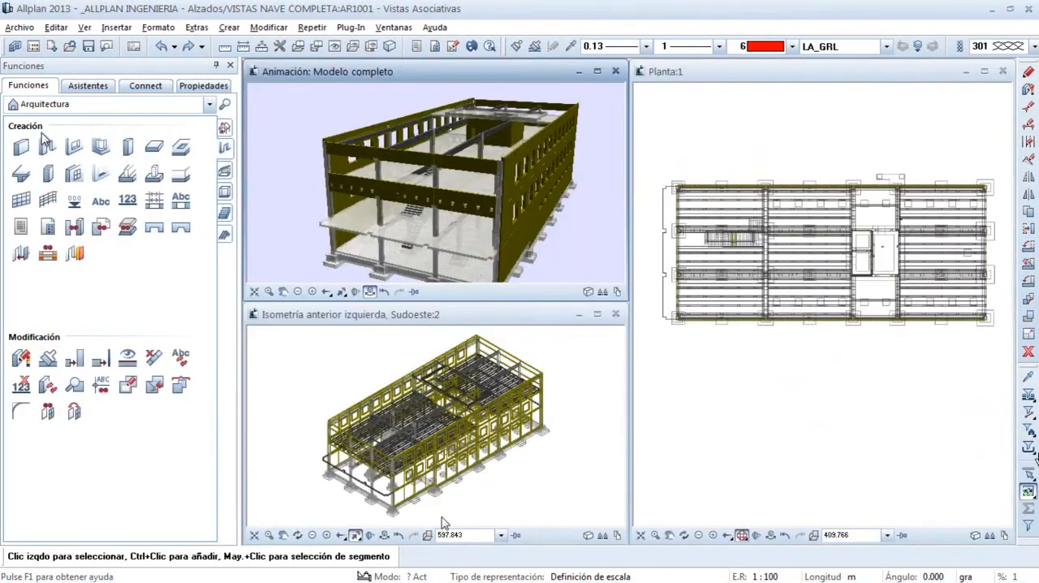
click(1026, 9)
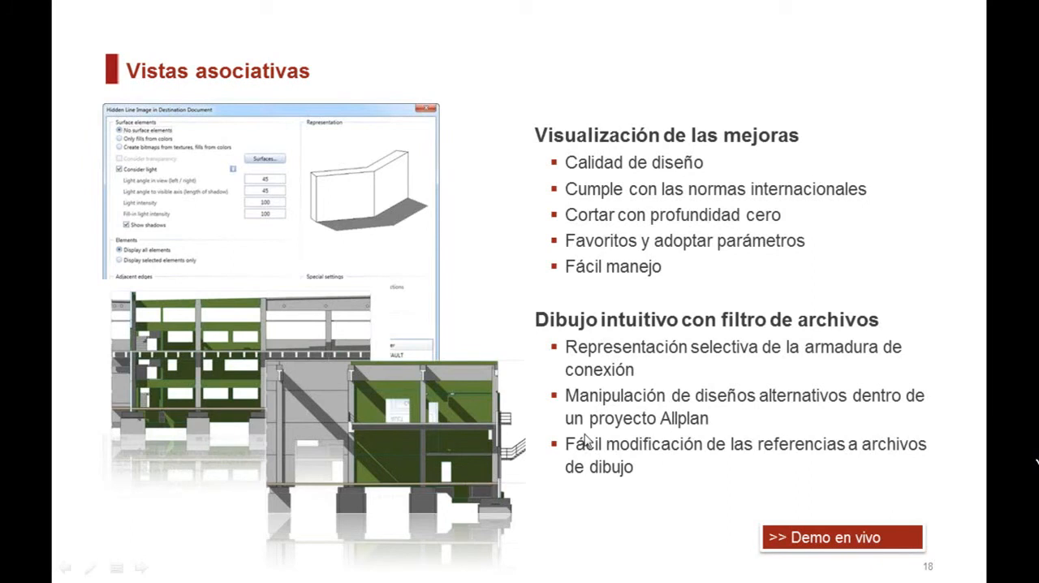
click(533, 405)
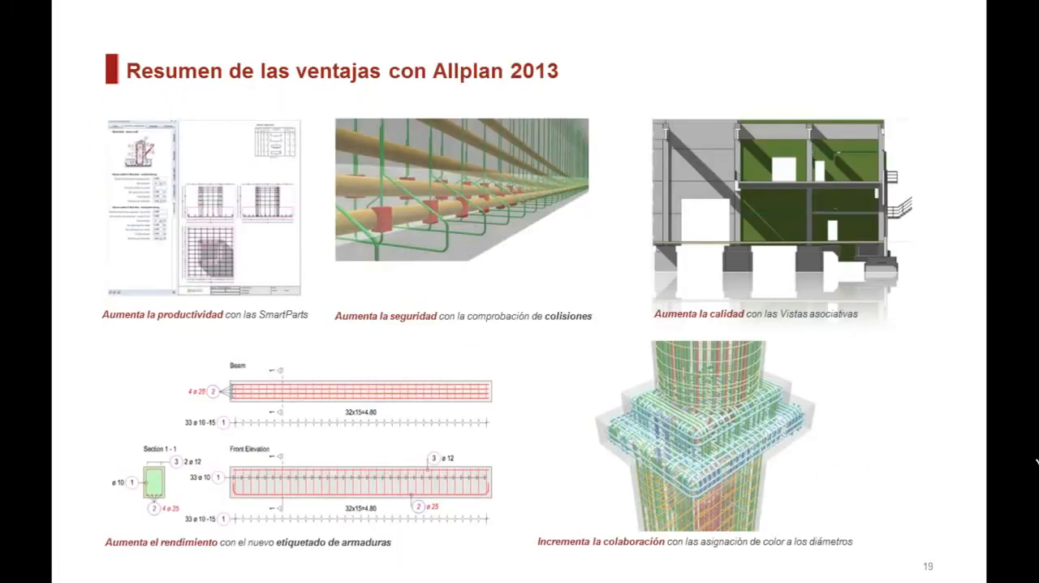